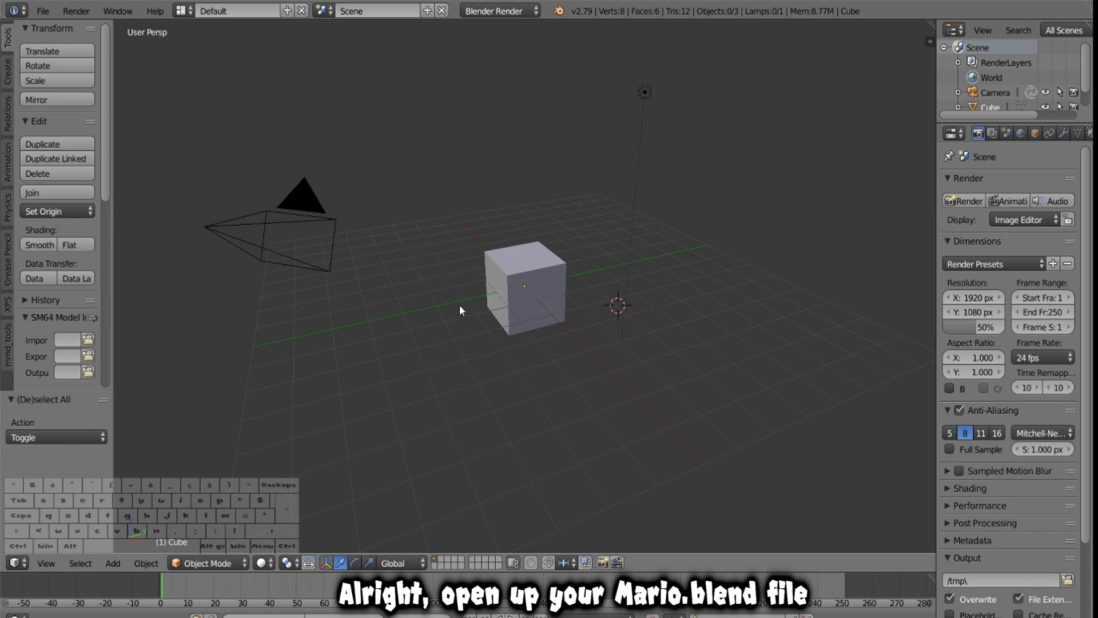
Open the recent file mario base.blend.
{"action": "left_click", "coordinate": [42, 12]}
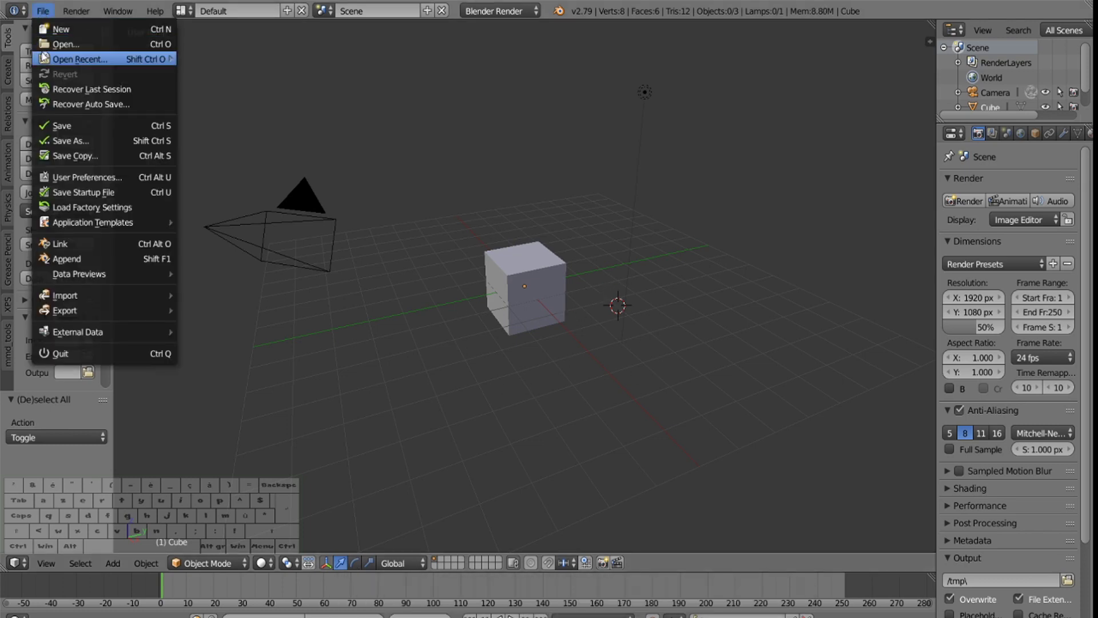
{"action": "mouse_move", "coordinate": [43, 56]}
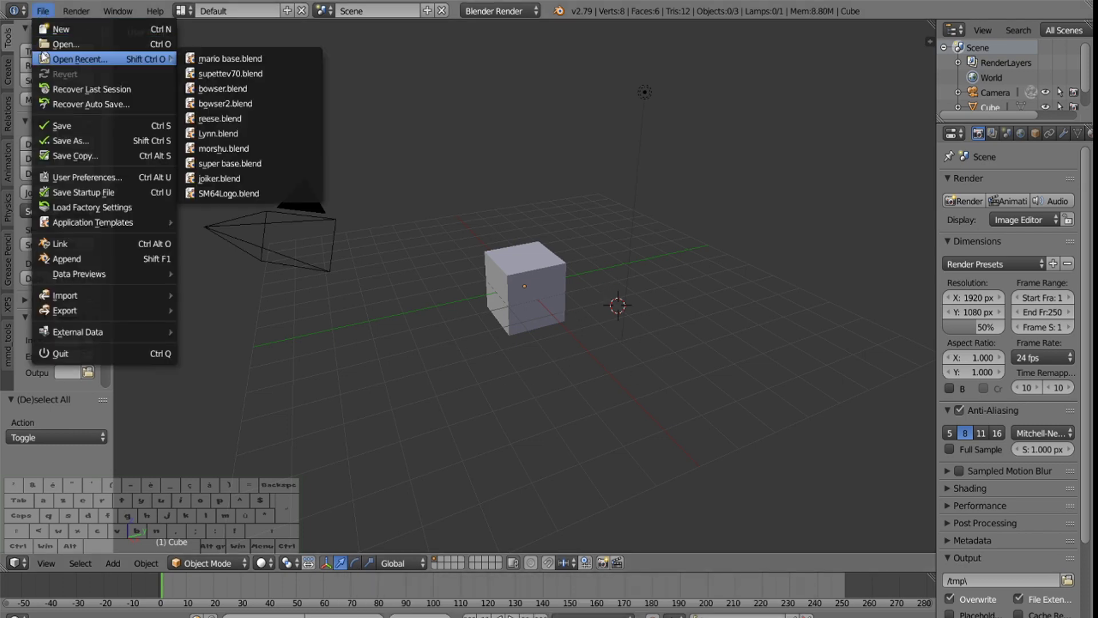
{"action": "left_click", "coordinate": [205, 58]}
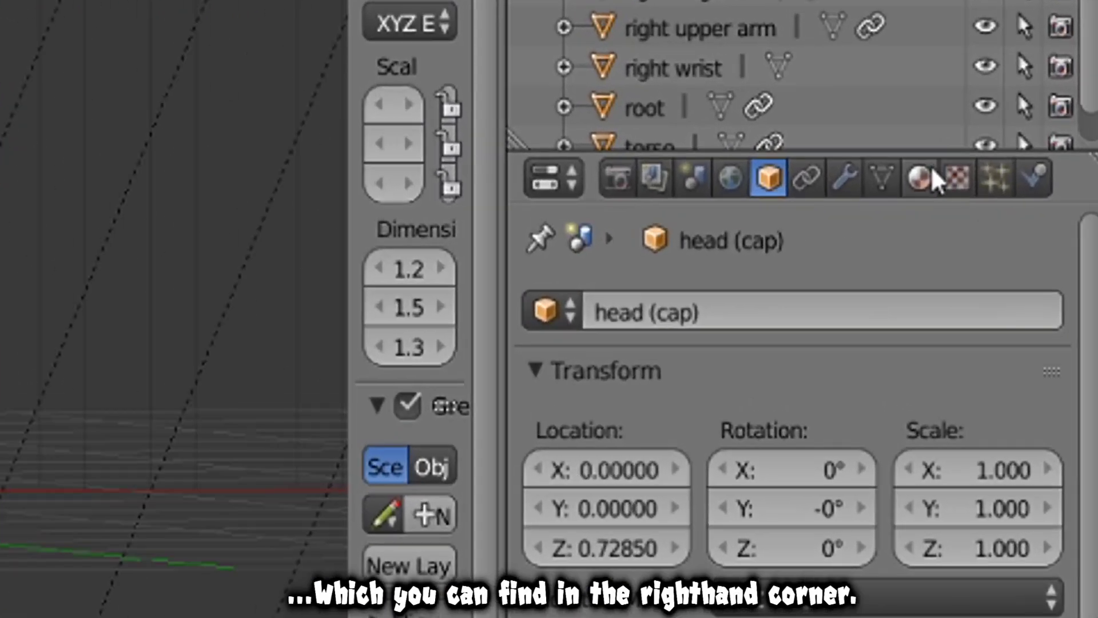
Show the materials of the head (cap) object and select the mario skin material.
{"action": "left_click", "coordinate": [925, 178]}
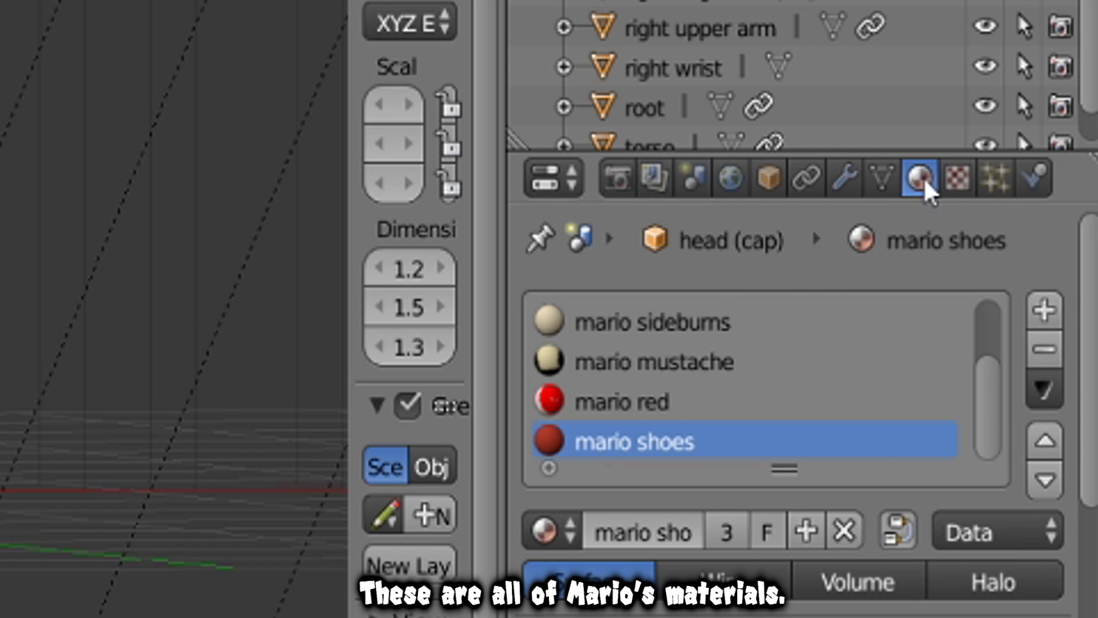
{"action": "scroll", "coordinate": [791, 350], "scroll_direction": "up", "scroll_amount": 2}
{"action": "left_click", "coordinate": [792, 320]}
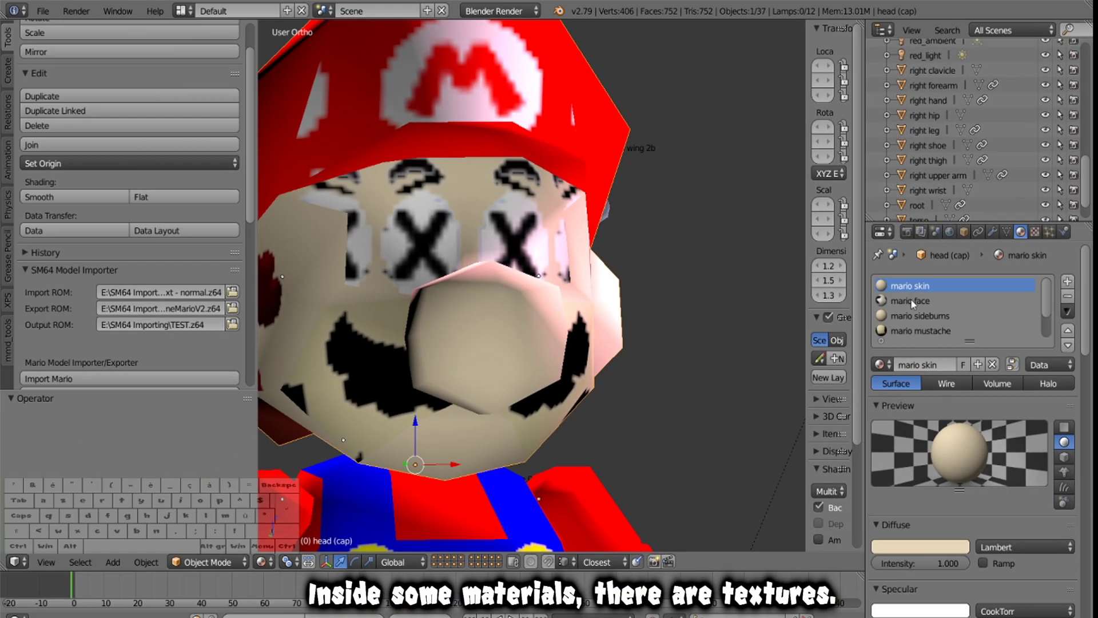
Examine the textures of the mario face material, selecting Texture.008 and expanding its preview.
{"action": "left_click", "coordinate": [911, 298]}
{"action": "left_click", "coordinate": [1031, 234]}
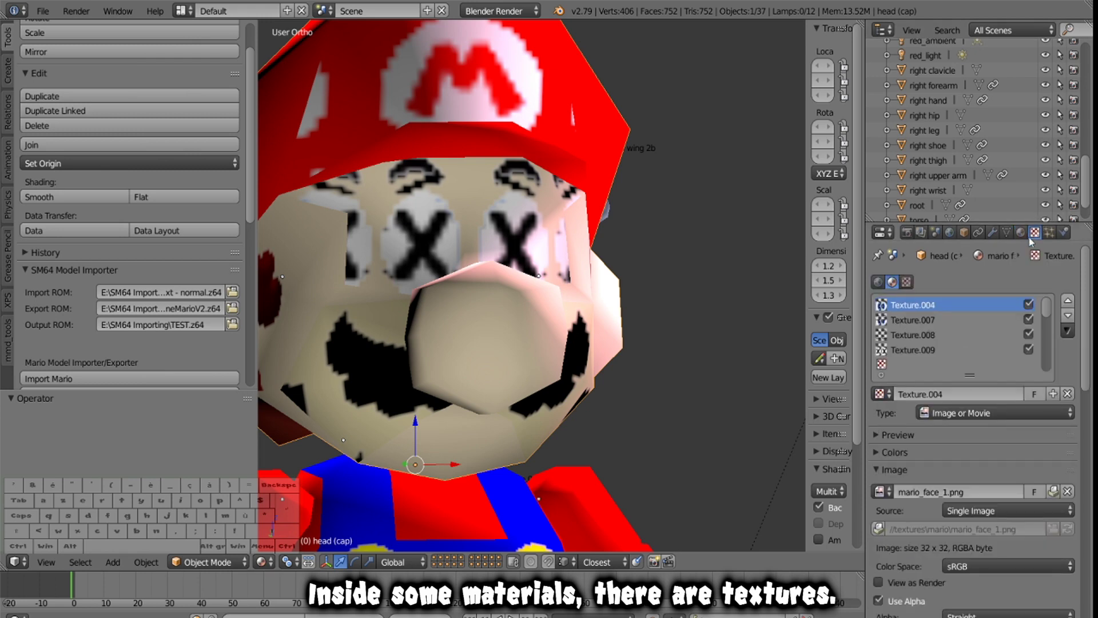
{"action": "left_click", "coordinate": [907, 336]}
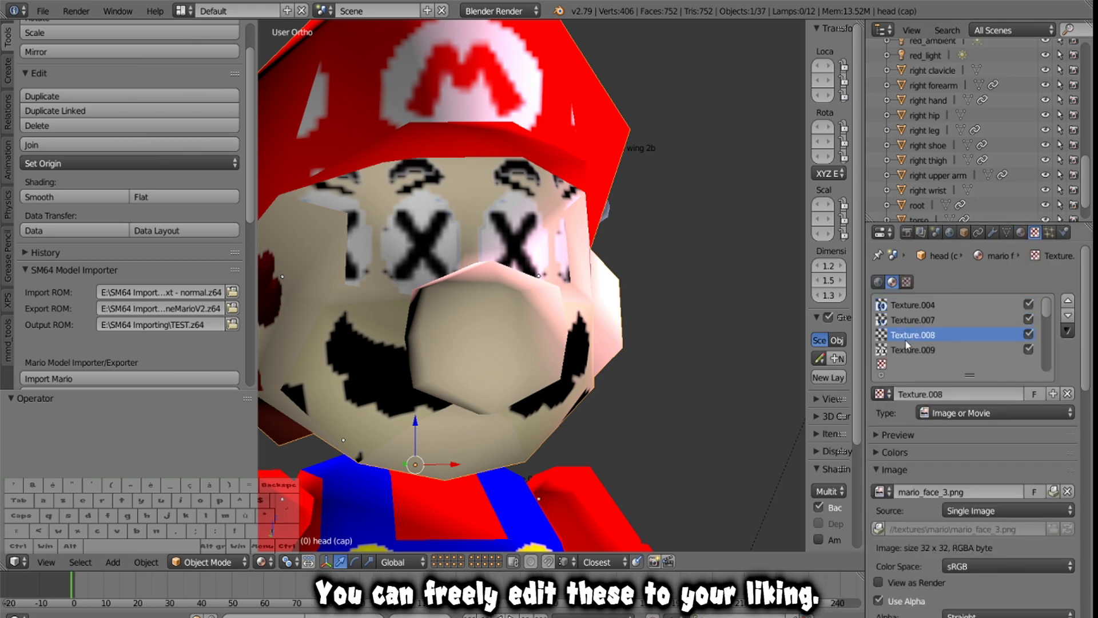
{"action": "left_click", "coordinate": [900, 436]}
{"action": "left_click", "coordinate": [925, 551]}
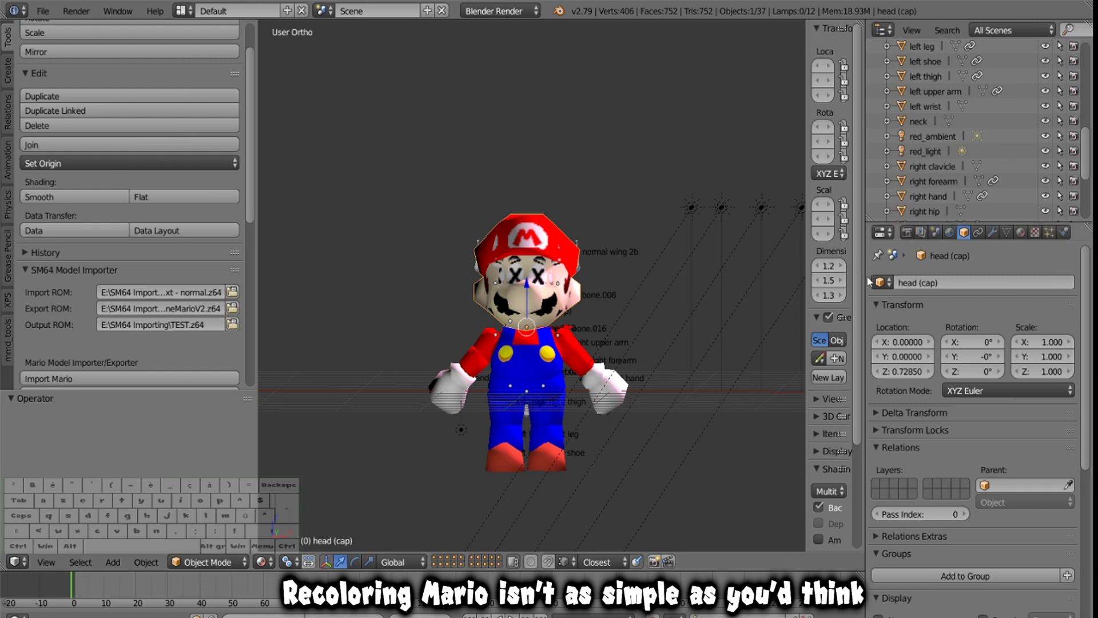
Widen the outliner and properties editors, make the outliner taller, and select the red_ambient lamp.
{"action": "left_click_drag", "start_coordinate": [863, 281], "coordinate": [664, 281]}
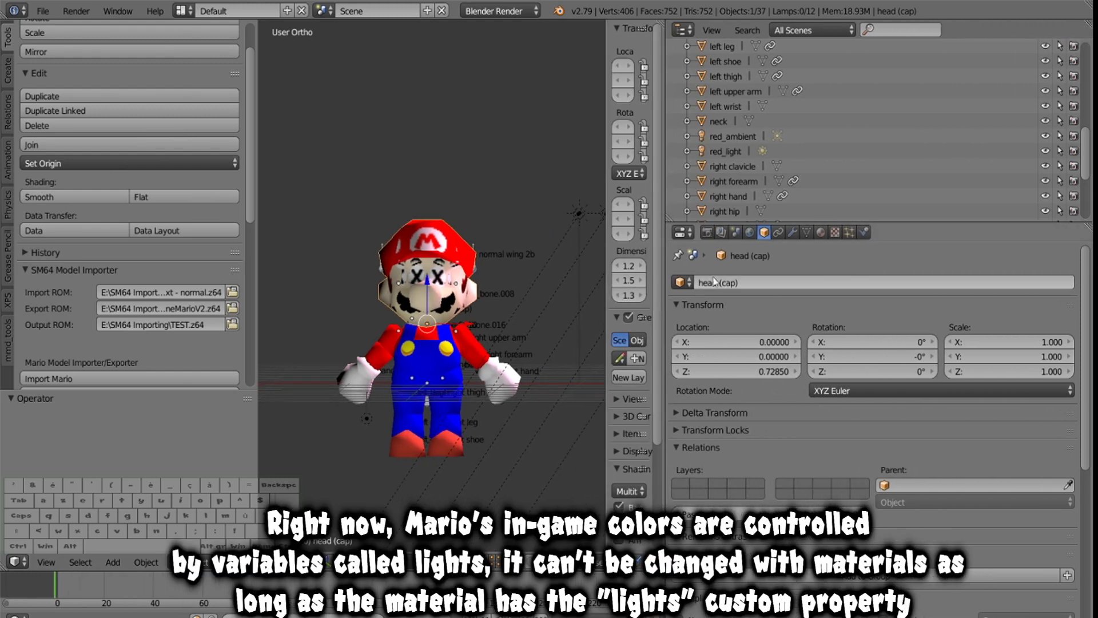
{"action": "left_click_drag", "start_coordinate": [728, 222], "coordinate": [731, 421]}
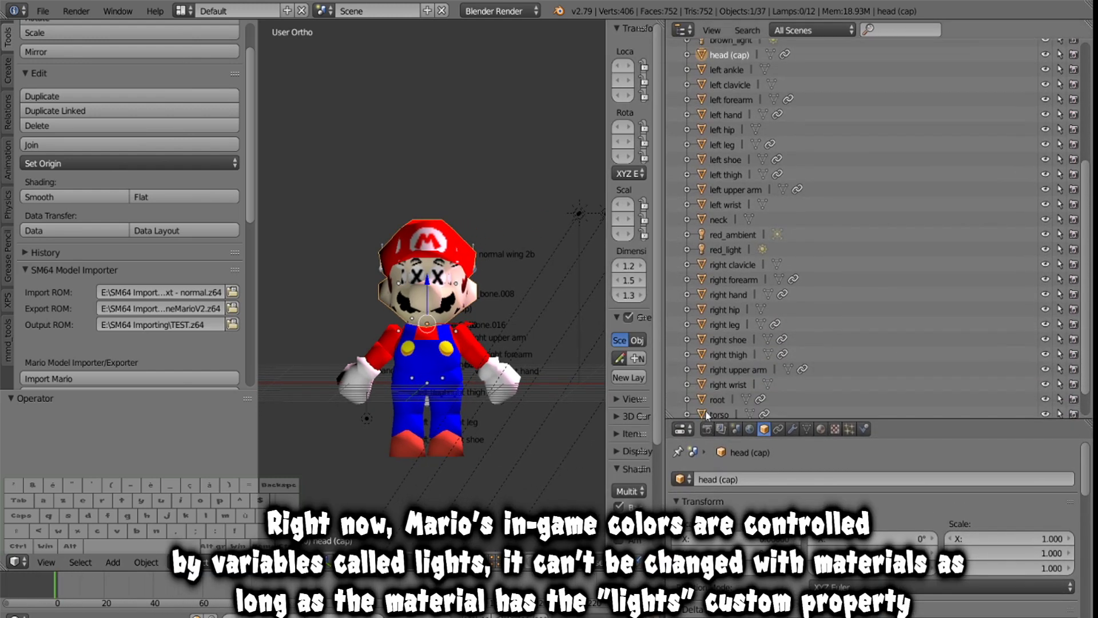
{"action": "left_click", "coordinate": [722, 249]}
{"action": "left_click", "coordinate": [732, 234]}
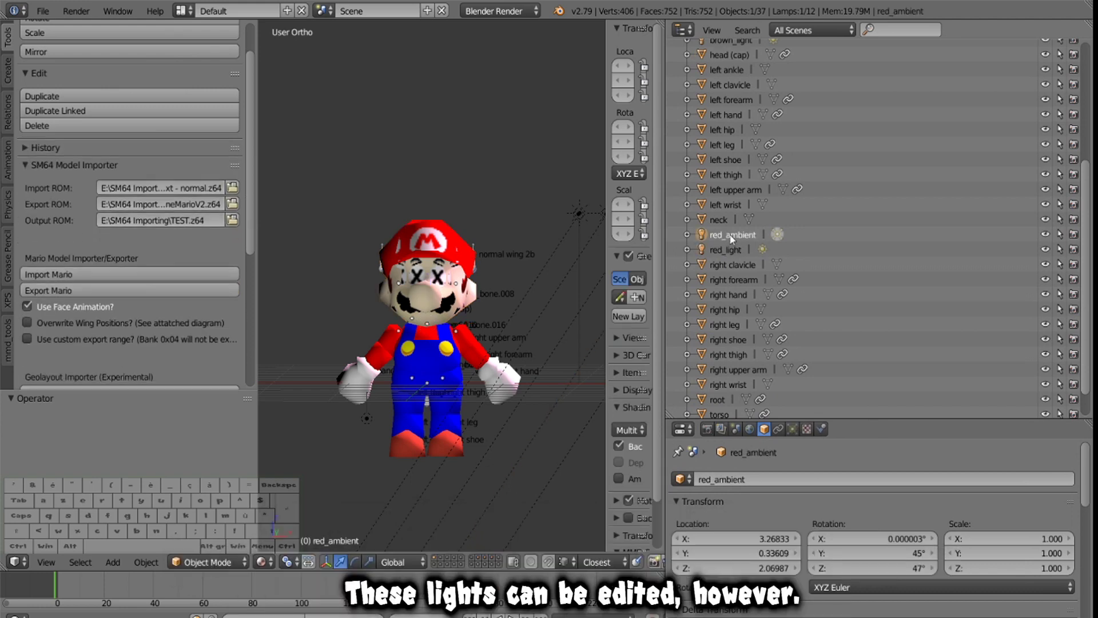
Show the red_ambient lamp's settings and enlarge the properties editor to view its colour and energy.
{"action": "left_click", "coordinate": [792, 428]}
{"action": "left_click_drag", "start_coordinate": [832, 419], "coordinate": [830, 303]}
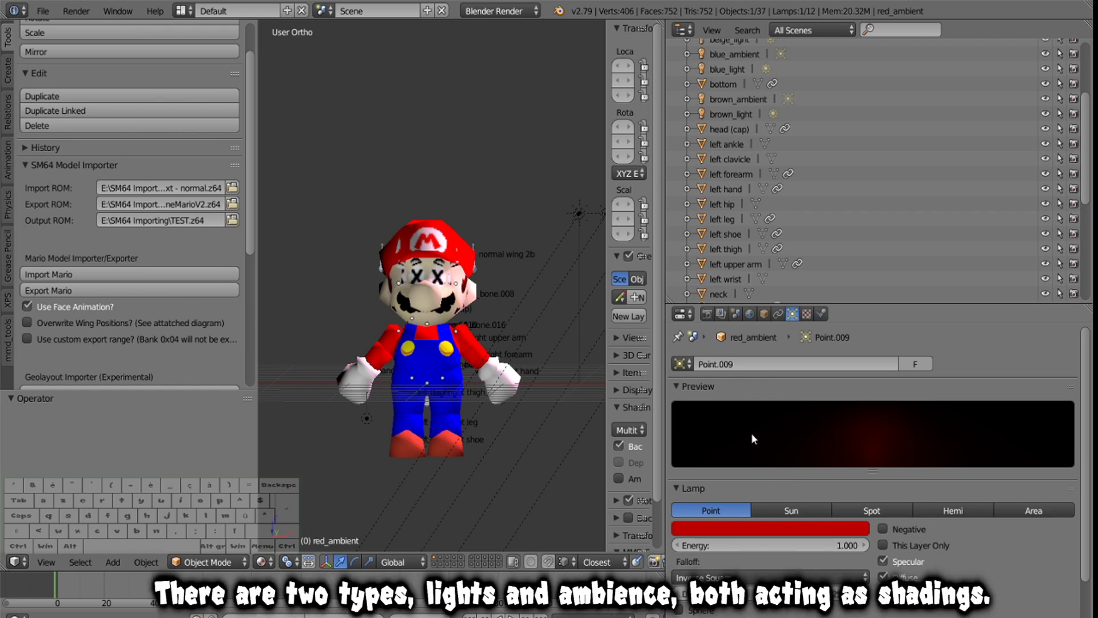
{"action": "scroll", "coordinate": [750, 432], "scroll_direction": "down", "scroll_amount": 3}
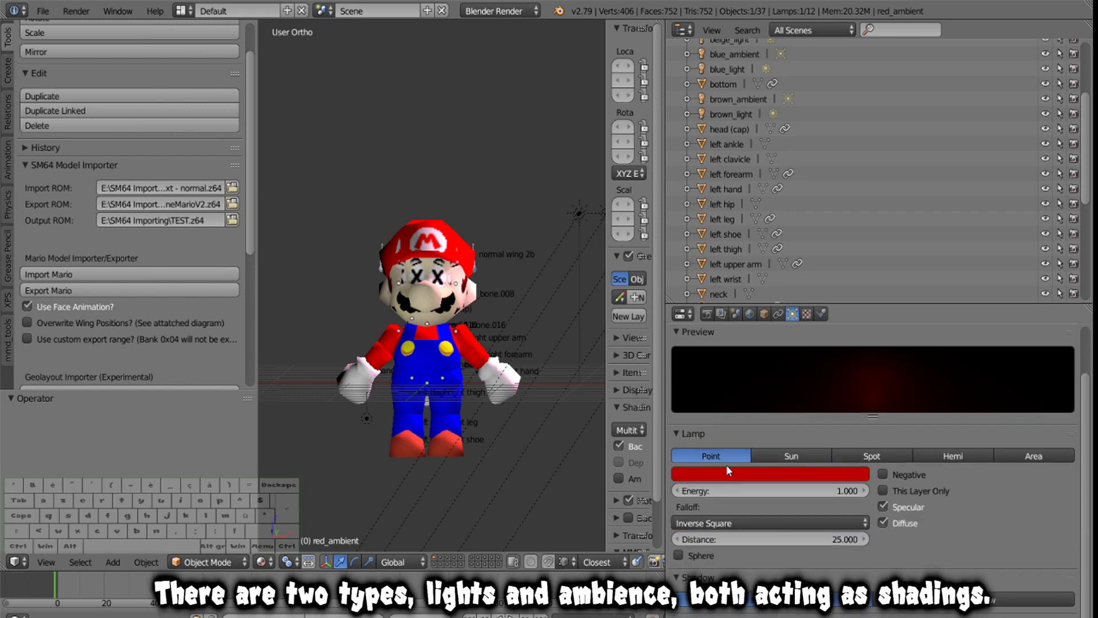
Change the colour of the red_light lamp to bright green.
{"action": "scroll", "coordinate": [751, 277], "scroll_direction": "down", "scroll_amount": 5}
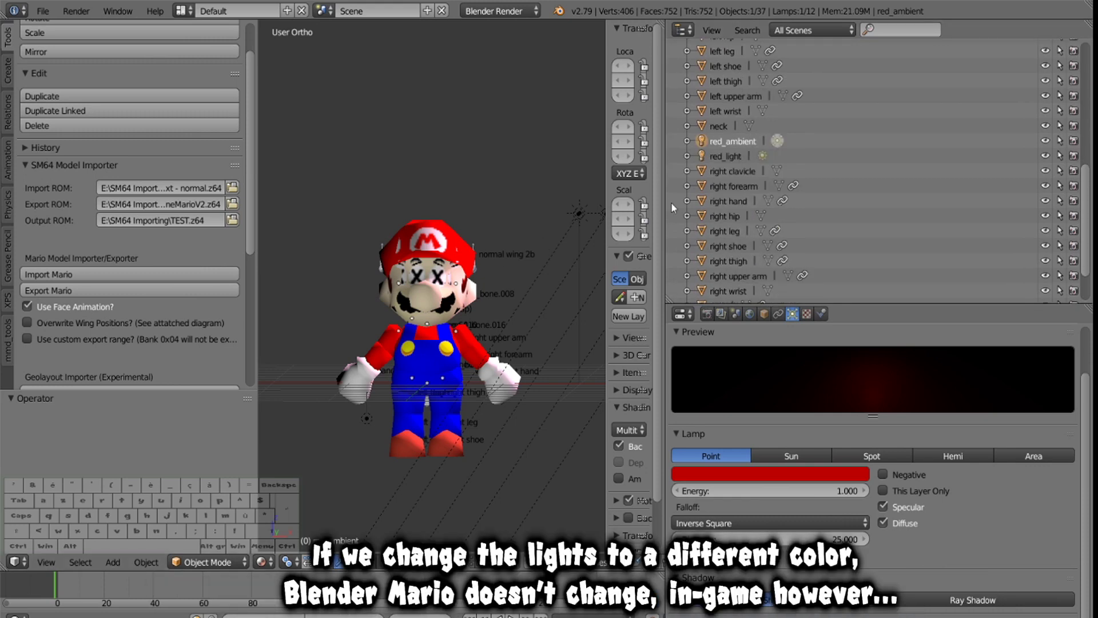
{"action": "left_click", "coordinate": [738, 155]}
{"action": "left_click", "coordinate": [737, 478]}
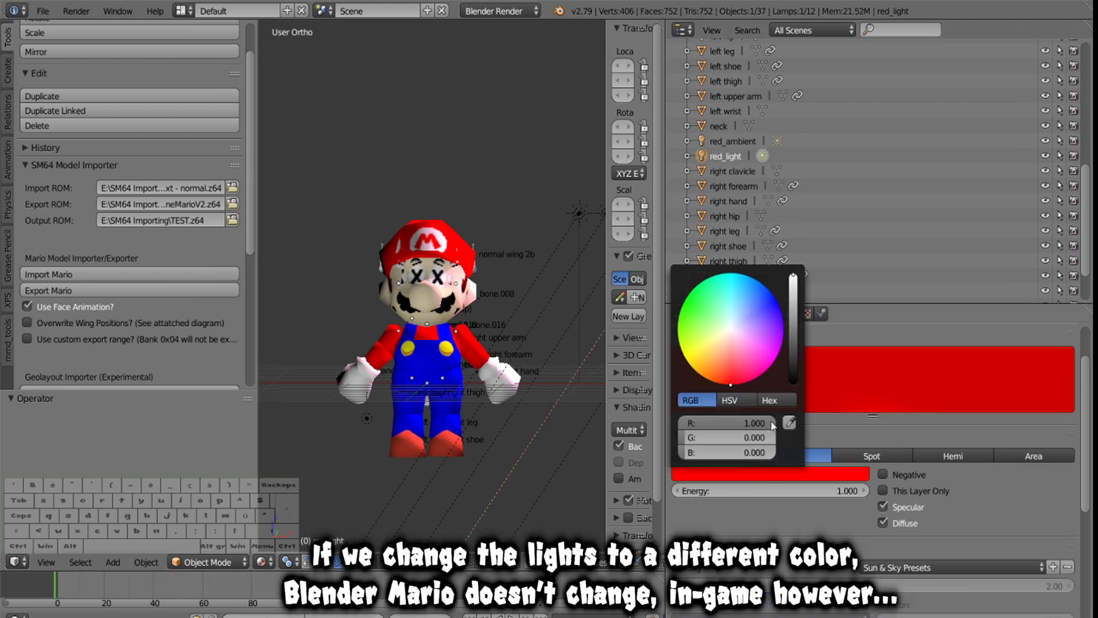
{"action": "left_click_drag", "start_coordinate": [731, 384], "coordinate": [680, 311]}
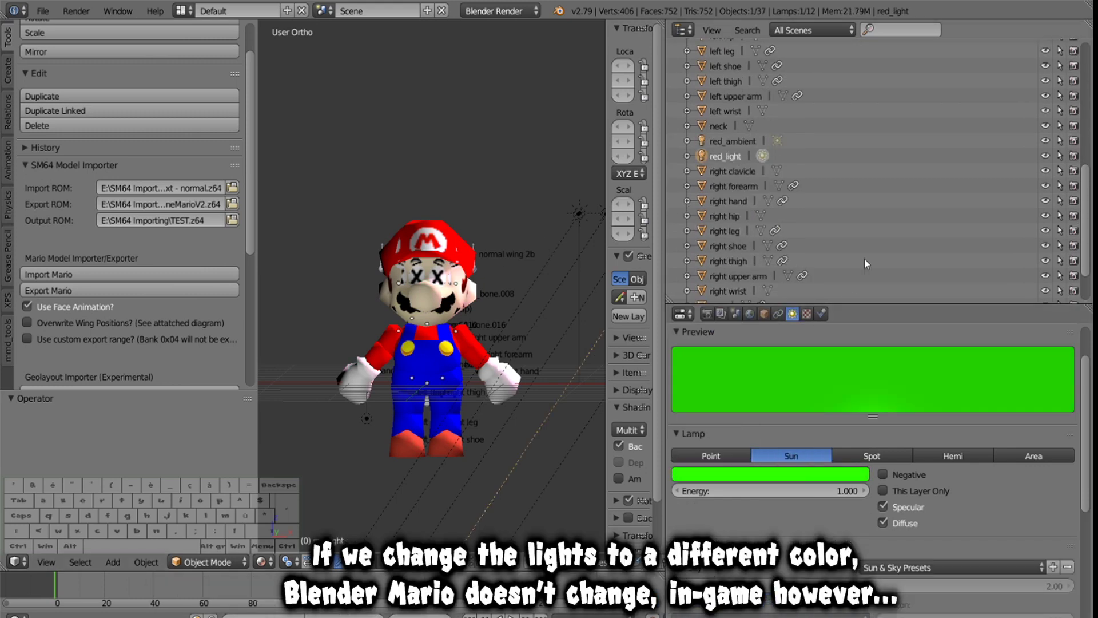
Change the colour of the red_ambient lamp to green.
{"action": "left_click", "coordinate": [749, 144]}
{"action": "left_click", "coordinate": [738, 478]}
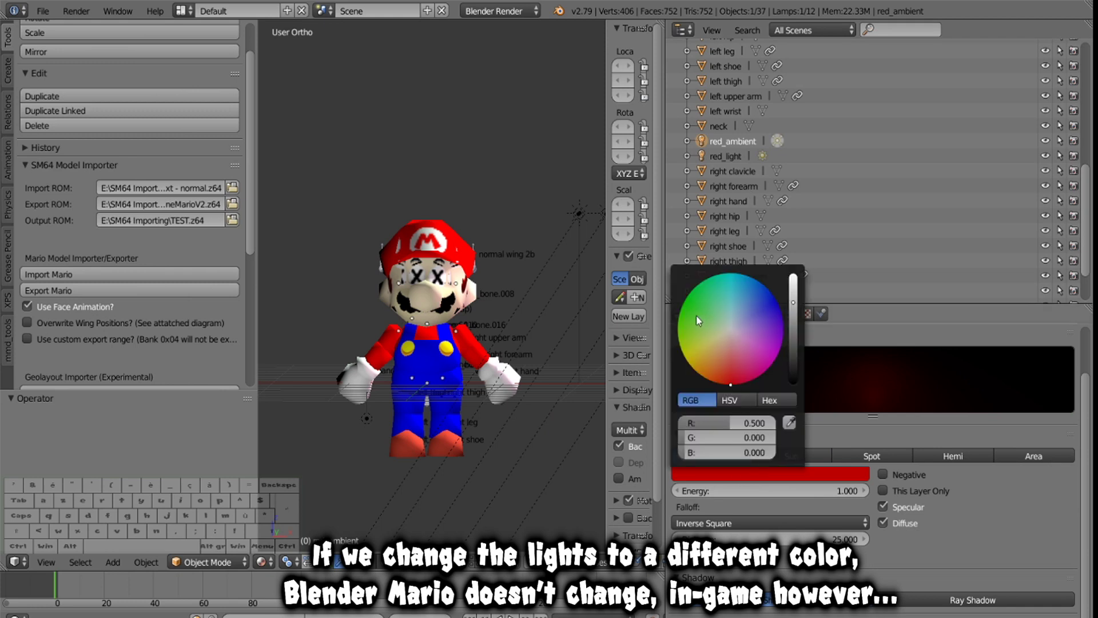
{"action": "left_click", "coordinate": [695, 312]}
Set the diffuse colour of the mario red material on head (cap) to bright green.
{"action": "right_click", "coordinate": [438, 267]}
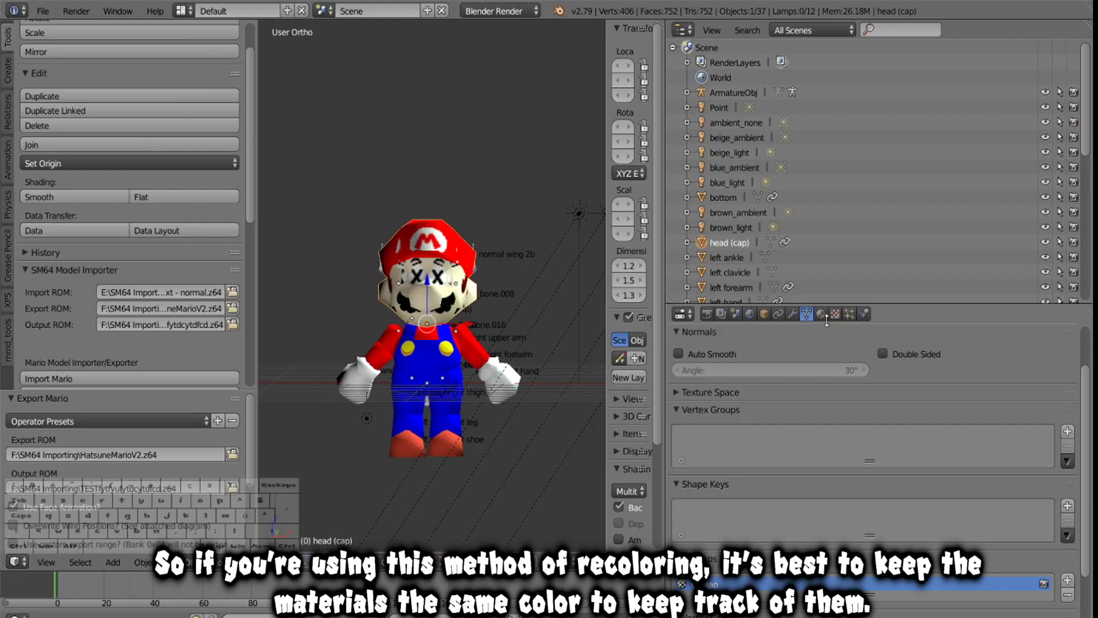
{"action": "left_click", "coordinate": [821, 314]}
{"action": "left_click", "coordinate": [746, 396]}
{"action": "scroll", "coordinate": [770, 457], "scroll_direction": "down", "scroll_amount": 3}
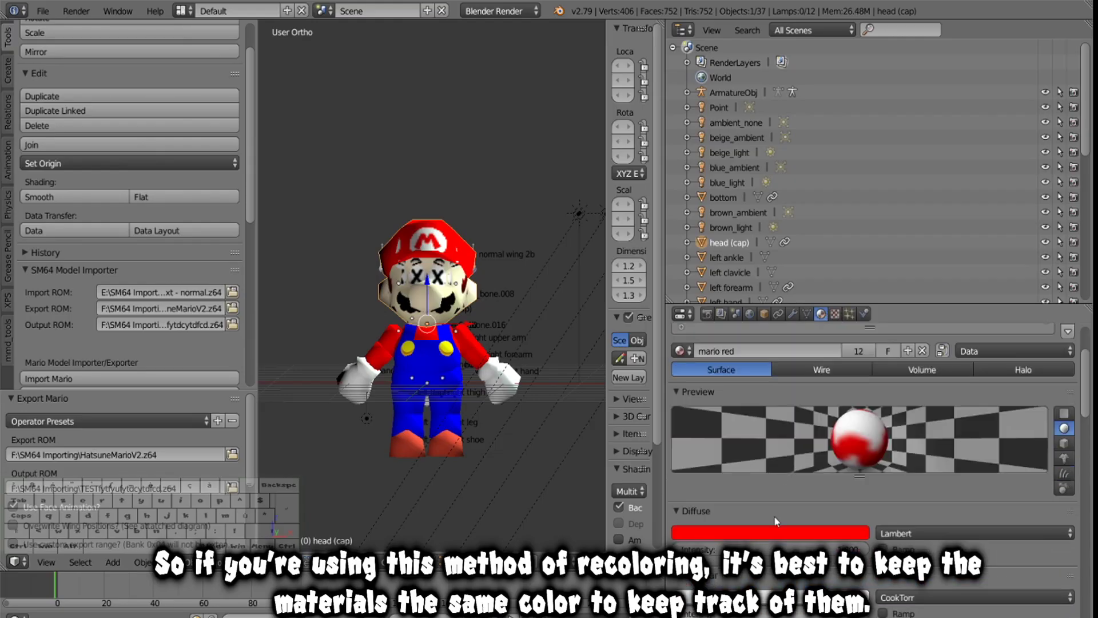
{"action": "left_click", "coordinate": [773, 531]}
{"action": "left_click_drag", "start_coordinate": [722, 376], "coordinate": [688, 357]}
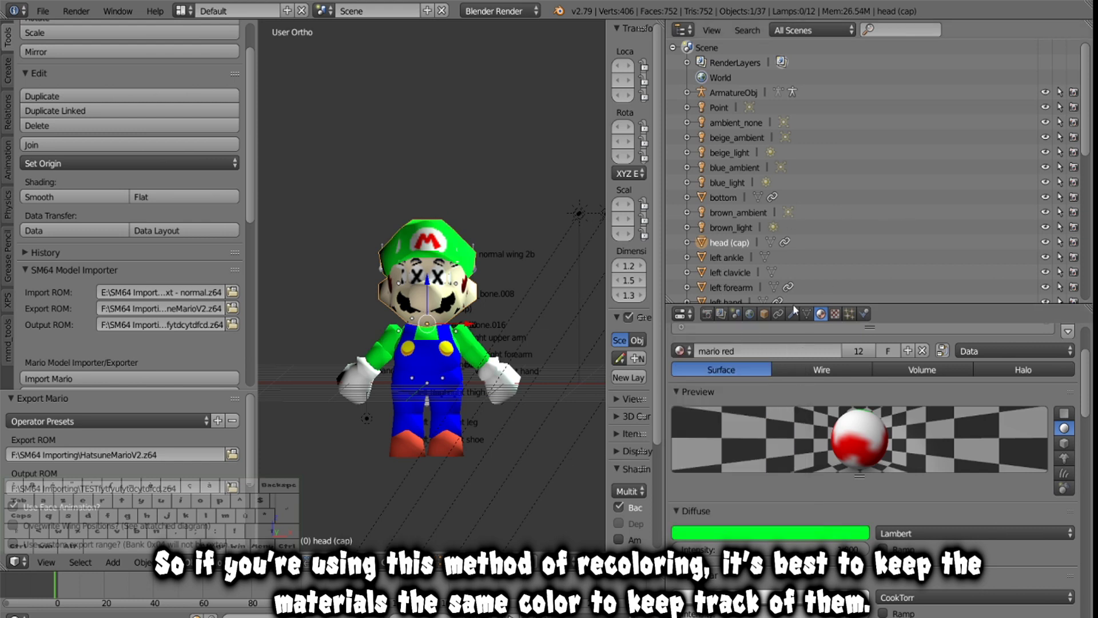
{"action": "scroll", "coordinate": [869, 429], "scroll_direction": "up", "scroll_amount": 5}
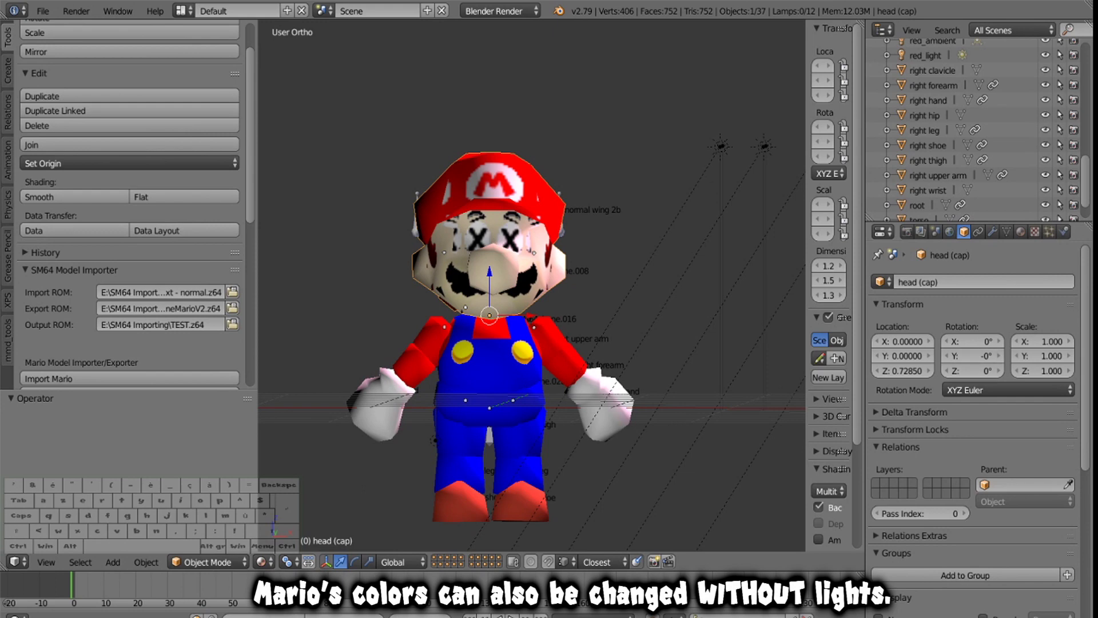
Add a material slot to head (cap) and create a new material in it.
{"action": "left_click", "coordinate": [1021, 231]}
{"action": "left_click", "coordinate": [915, 315]}
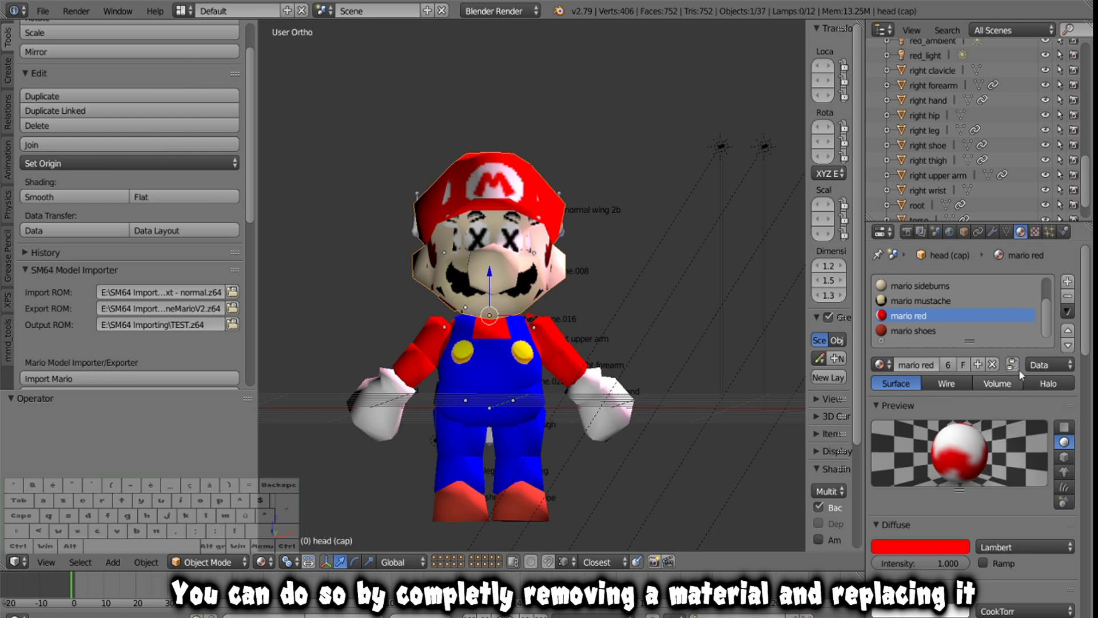
{"action": "left_click", "coordinate": [1067, 281]}
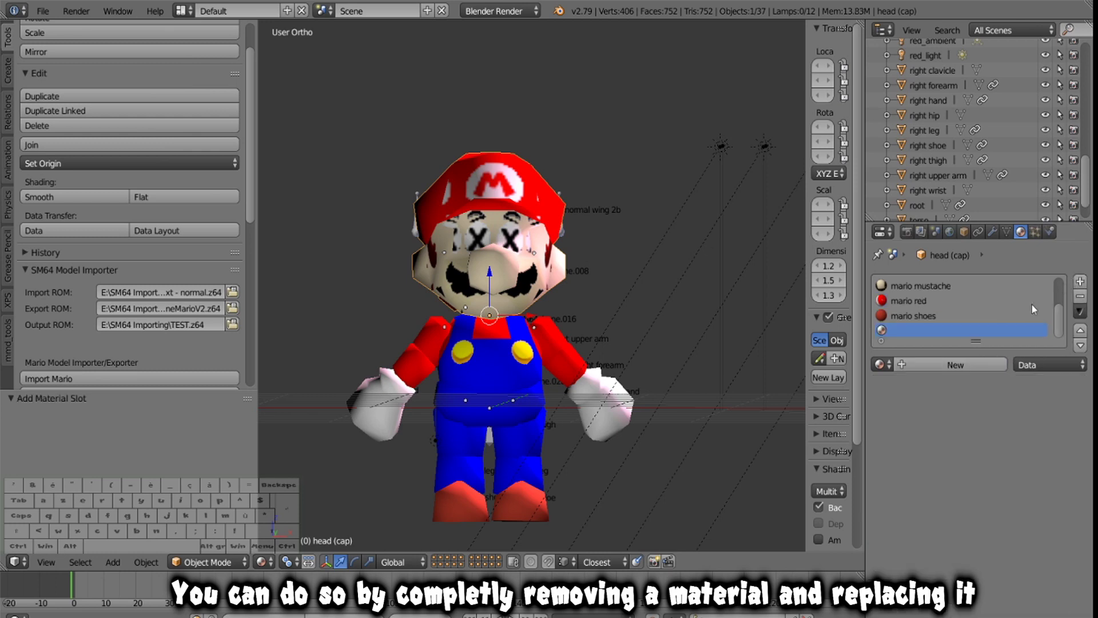
{"action": "left_click", "coordinate": [967, 364]}
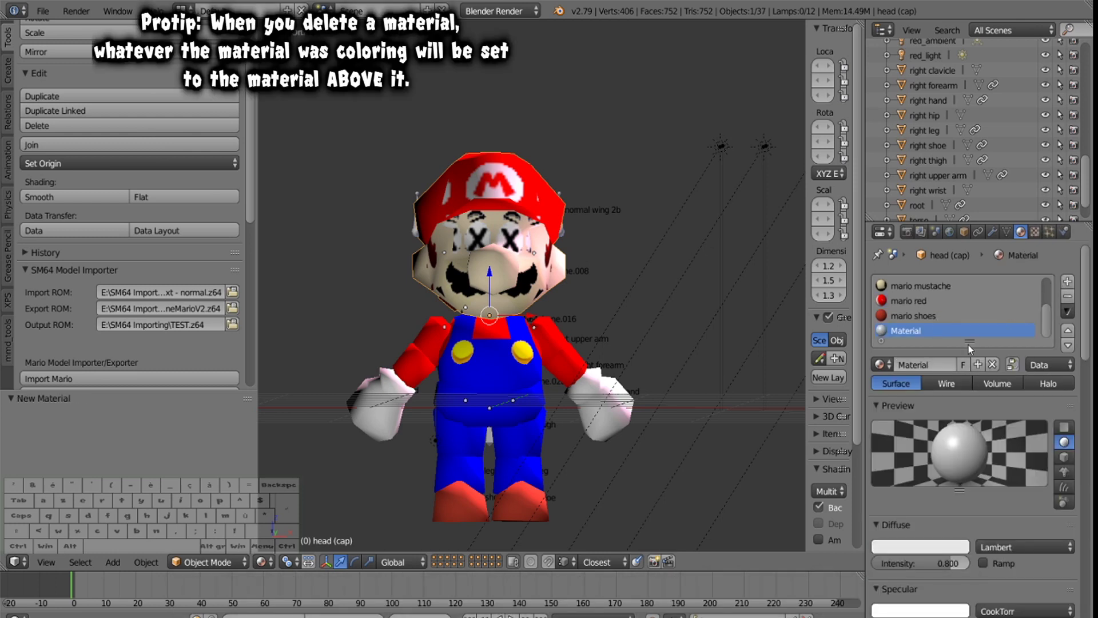
Move the new material above mario red in the slot list and remove the mario red slot.
{"action": "left_click", "coordinate": [1067, 333]}
{"action": "left_click", "coordinate": [1067, 333]}
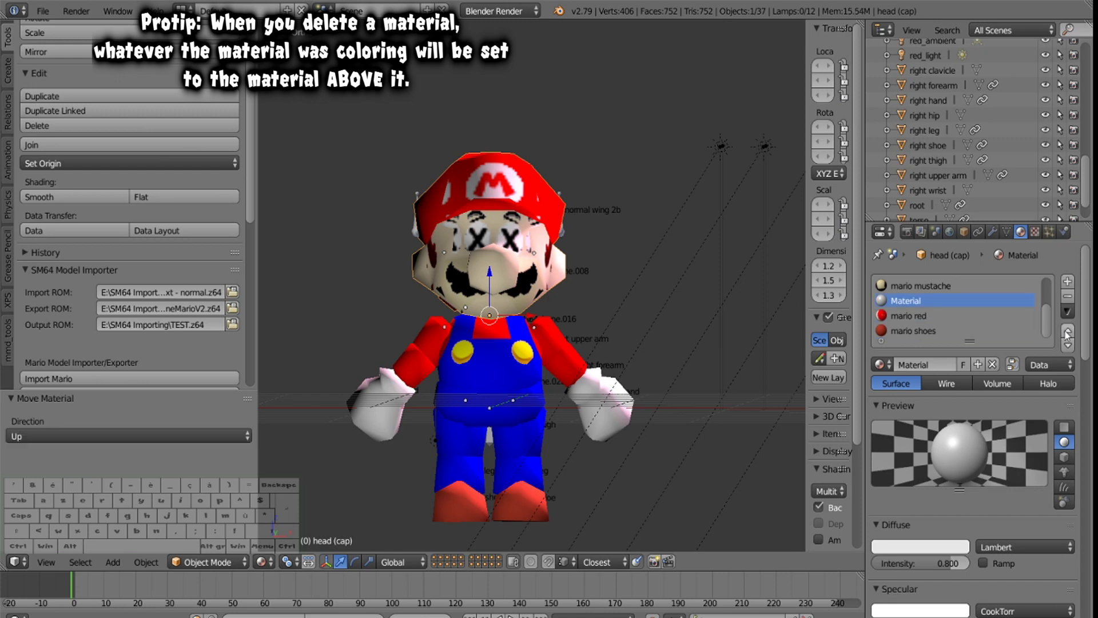
{"action": "left_click", "coordinate": [1022, 316]}
{"action": "left_click", "coordinate": [1061, 296]}
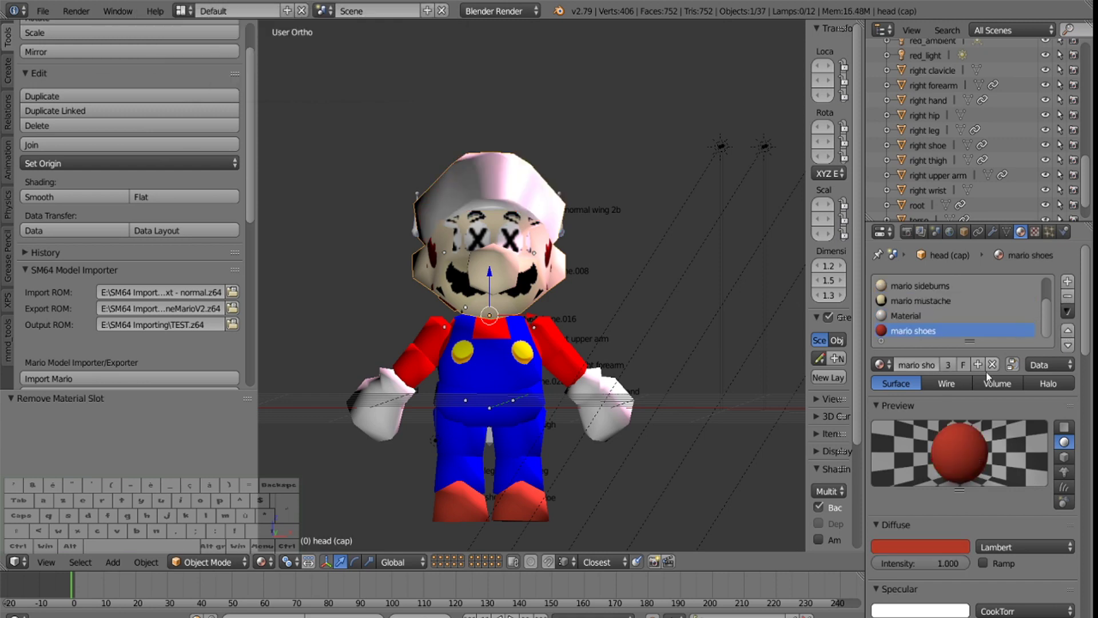
Set the diffuse colour of the new head (cap) material, Material, to green.
{"action": "left_click", "coordinate": [941, 314]}
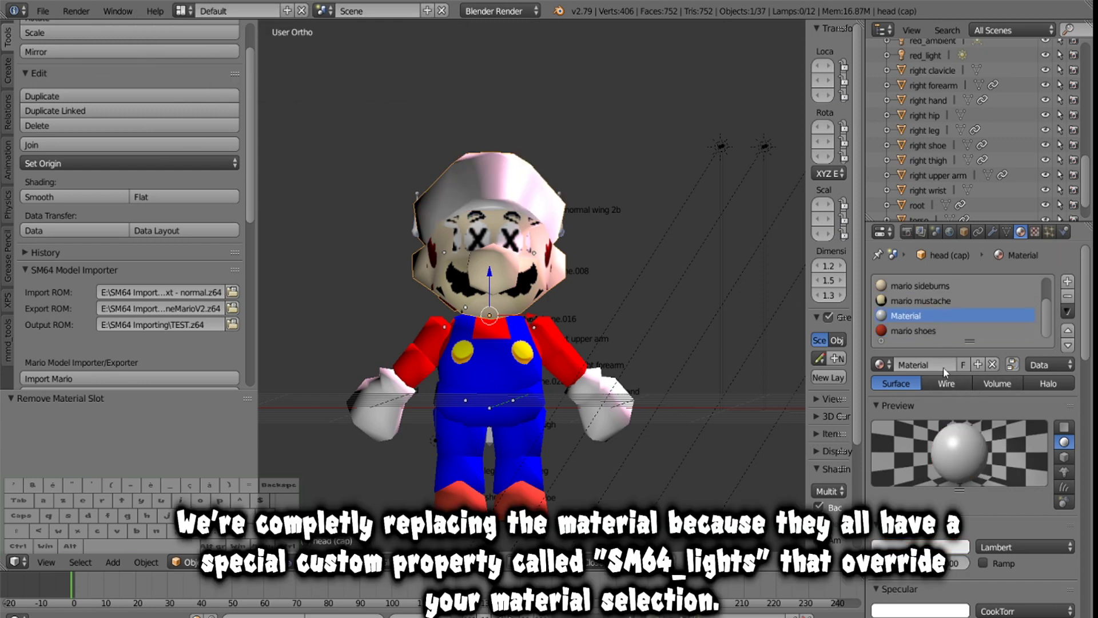
{"action": "left_click", "coordinate": [921, 546]}
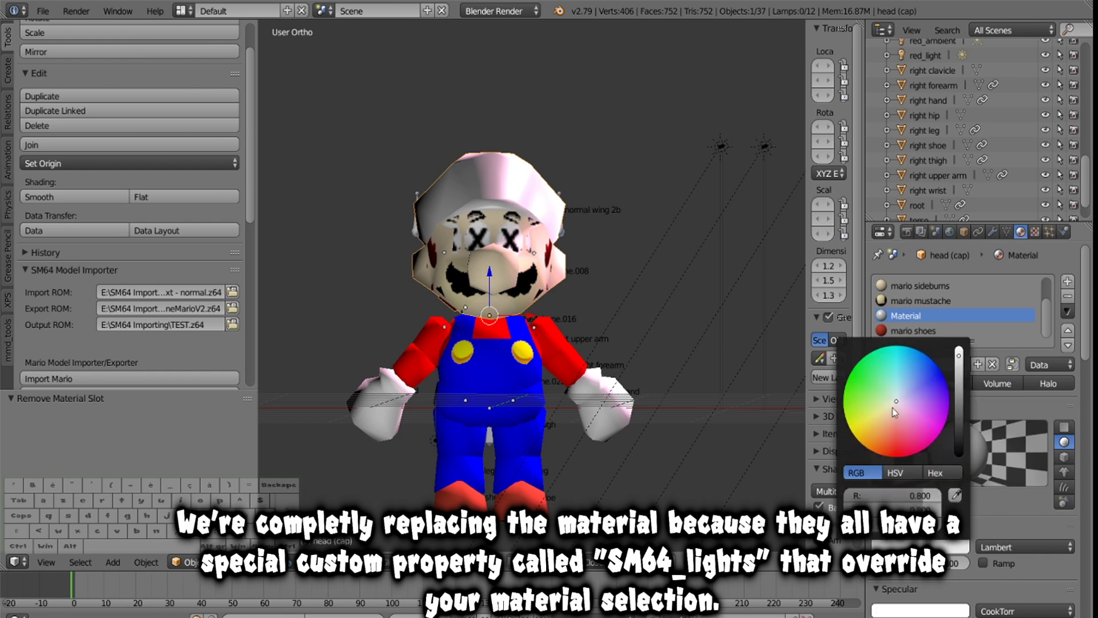
{"action": "left_click", "coordinate": [860, 366]}
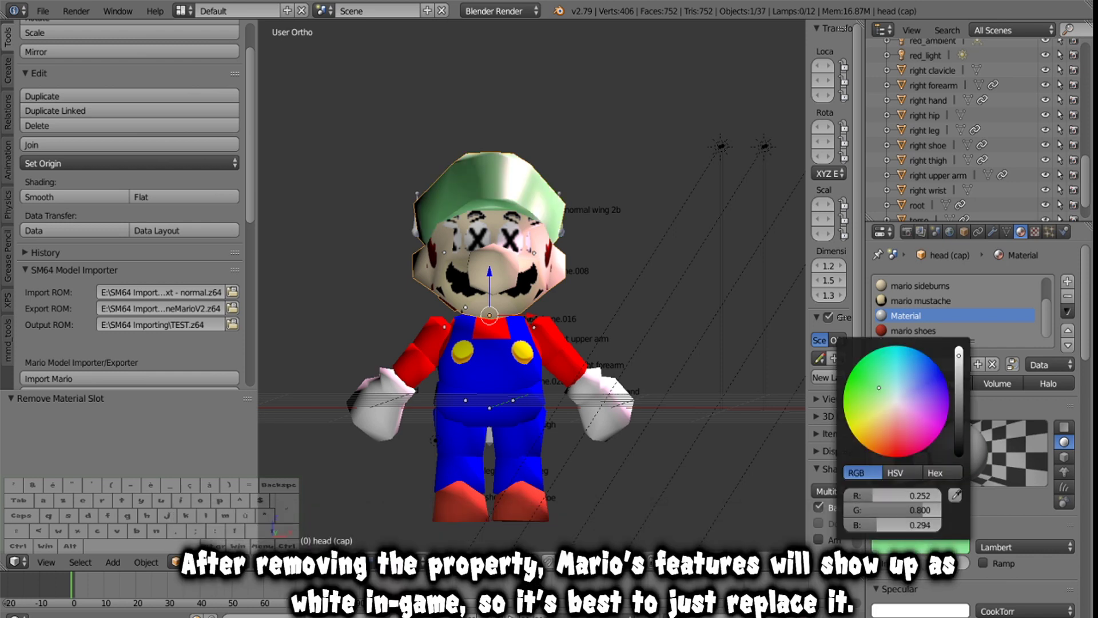
Replace mario red with the green Material on the right upper arm and right forearm.
{"action": "right_click", "coordinate": [537, 339]}
{"action": "left_click", "coordinate": [879, 359]}
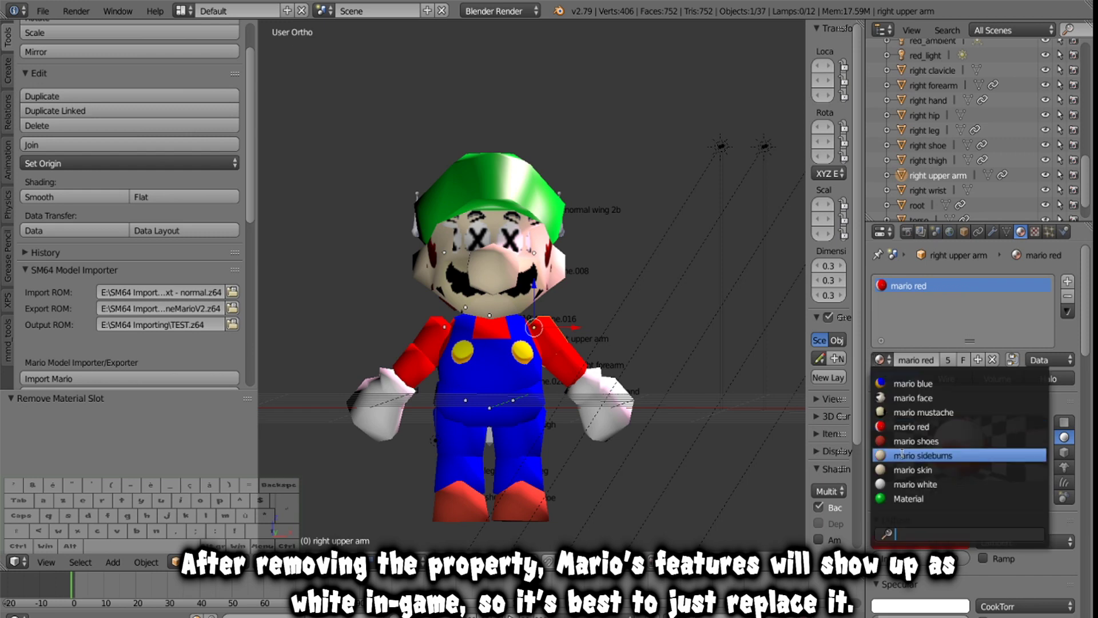
{"action": "left_click", "coordinate": [910, 491]}
{"action": "right_click", "coordinate": [565, 371]}
{"action": "left_click", "coordinate": [880, 360]}
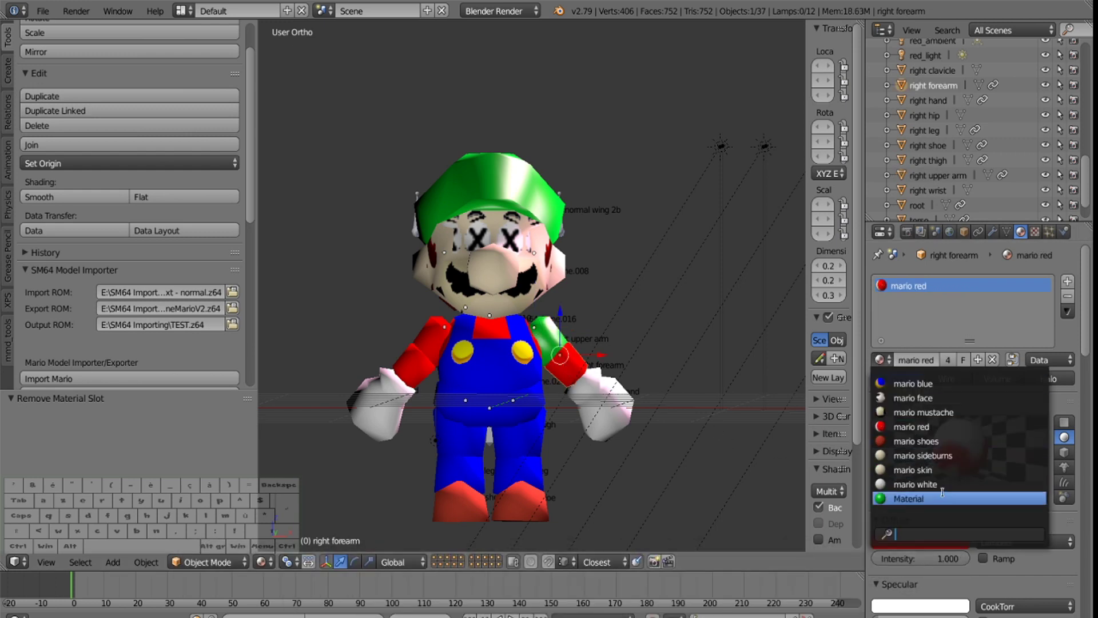
{"action": "left_click", "coordinate": [939, 494]}
Replace mario red with the green Material on the left upper arm and left forearm.
{"action": "right_click", "coordinate": [440, 331]}
{"action": "left_click", "coordinate": [879, 359]}
{"action": "left_click", "coordinate": [909, 496]}
{"action": "right_click", "coordinate": [419, 355]}
{"action": "left_click", "coordinate": [880, 360]}
{"action": "left_click", "coordinate": [909, 499]}
Replace the torso's mario red material with the green Material.
{"action": "right_click", "coordinate": [489, 366]}
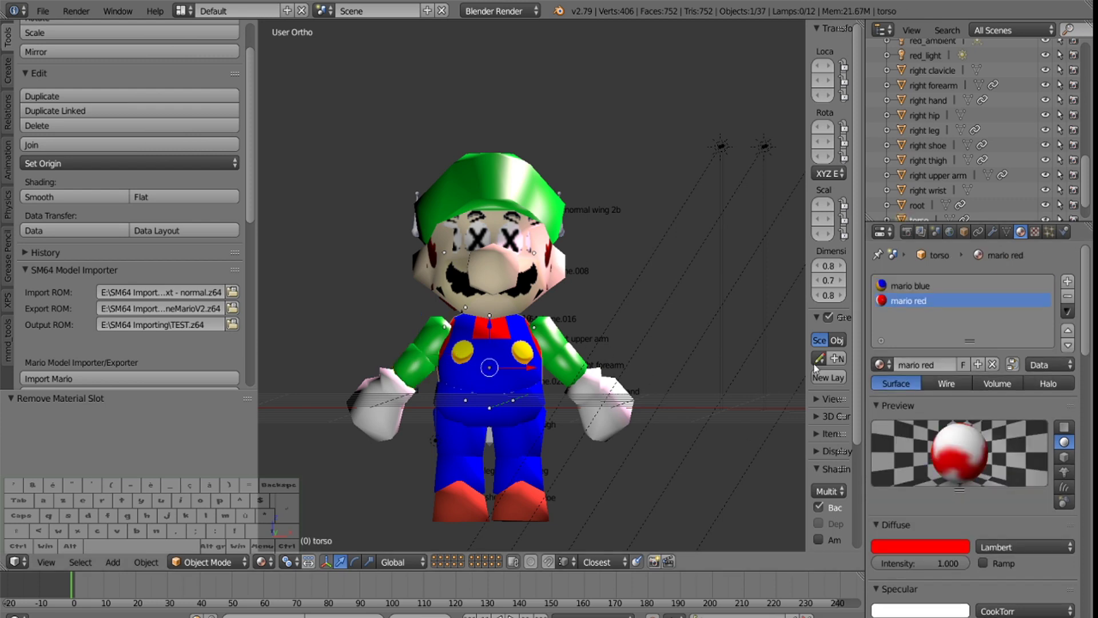
{"action": "left_click", "coordinate": [879, 364]}
{"action": "left_click", "coordinate": [905, 503]}
{"action": "scroll", "coordinate": [909, 506], "scroll_direction": "down", "scroll_amount": 2}
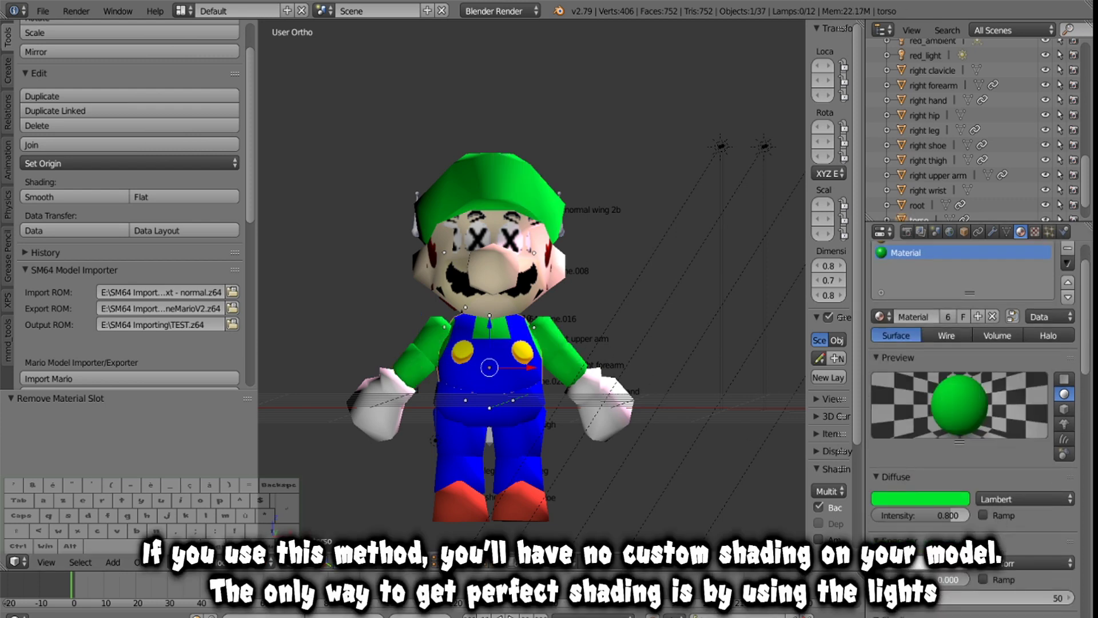
Select the ArmatureObj armature in the scene hierarchy.
{"action": "scroll", "coordinate": [936, 114], "scroll_direction": "up", "scroll_amount": 5}
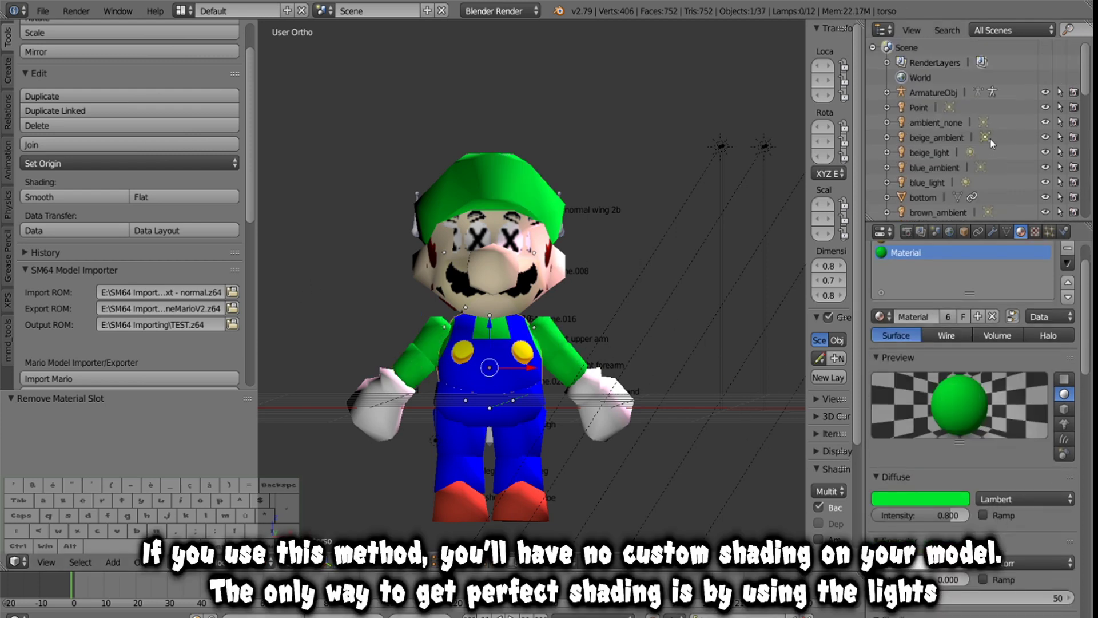
{"action": "left_click", "coordinate": [936, 89]}
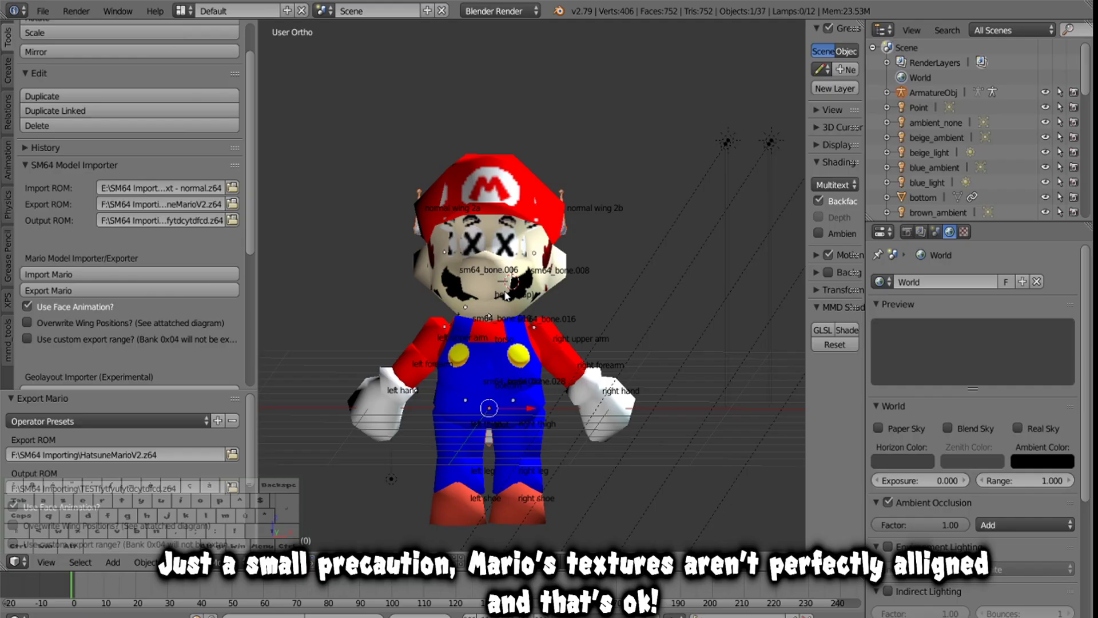
Set the Image Mapping extension of the head's mario_cap.png texture to Extend.
{"action": "scroll", "coordinate": [506, 281], "scroll_direction": "up", "scroll_amount": 8}
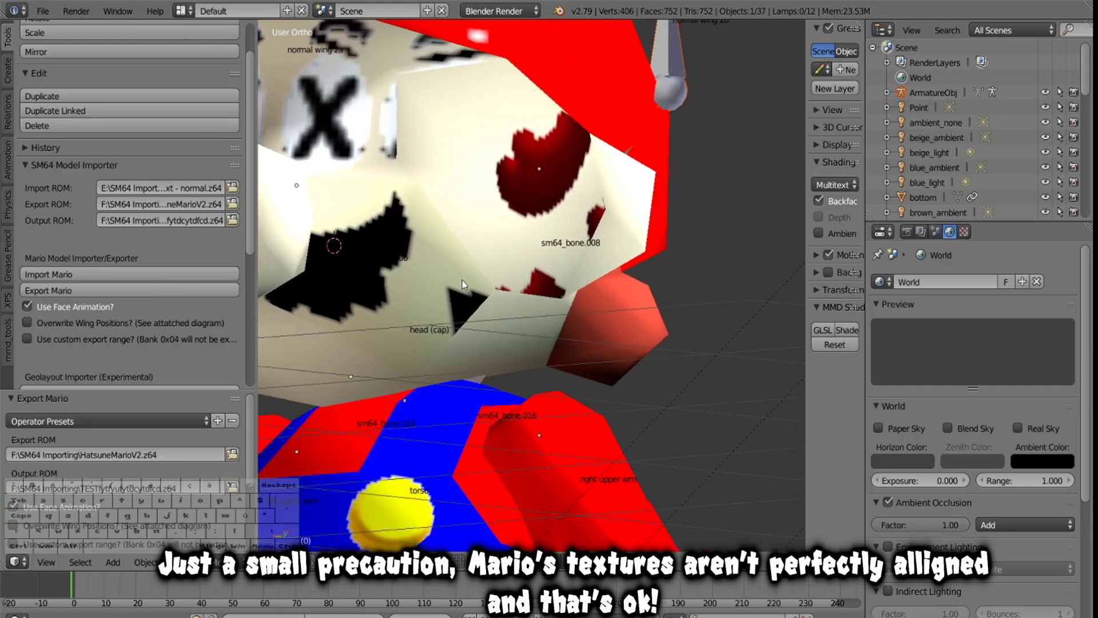
{"action": "middle_click_drag", "start_coordinate": [405, 167], "coordinate": [454, 170]}
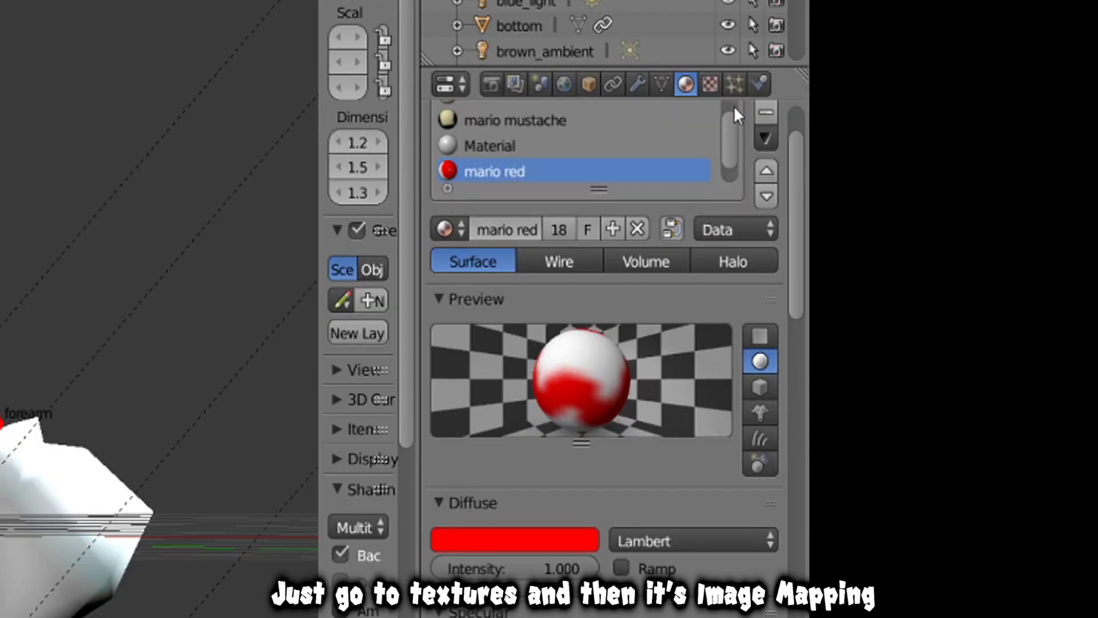
{"action": "left_click", "coordinate": [711, 84]}
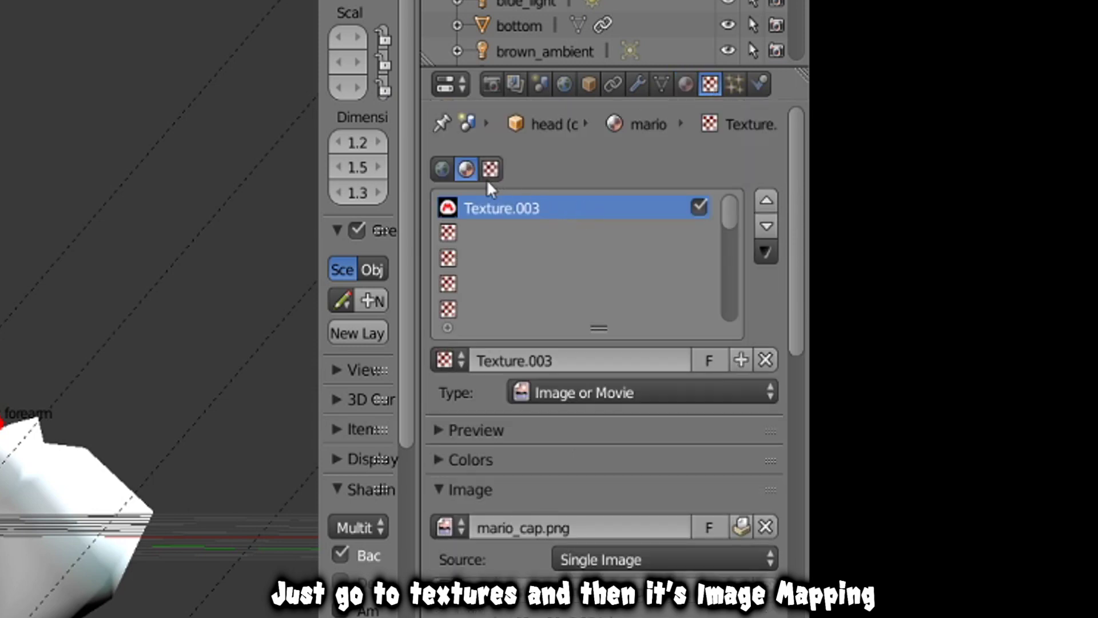
{"action": "scroll", "coordinate": [623, 229], "scroll_direction": "down", "scroll_amount": 2}
{"action": "scroll", "coordinate": [609, 467], "scroll_direction": "down", "scroll_amount": 15}
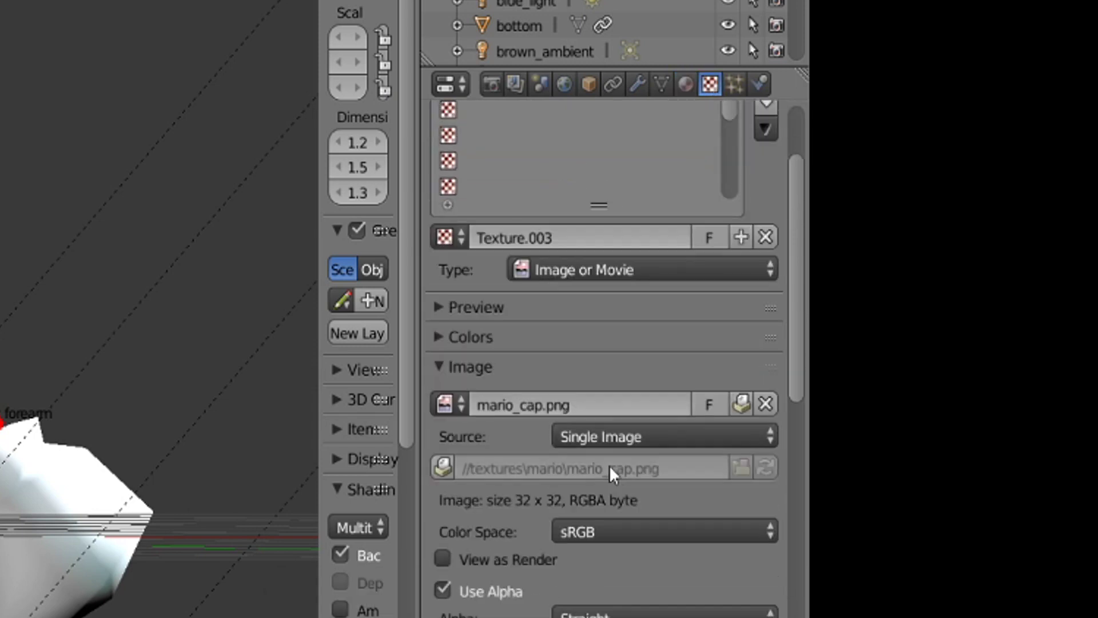
{"action": "scroll", "coordinate": [609, 467], "scroll_direction": "down", "scroll_amount": 3}
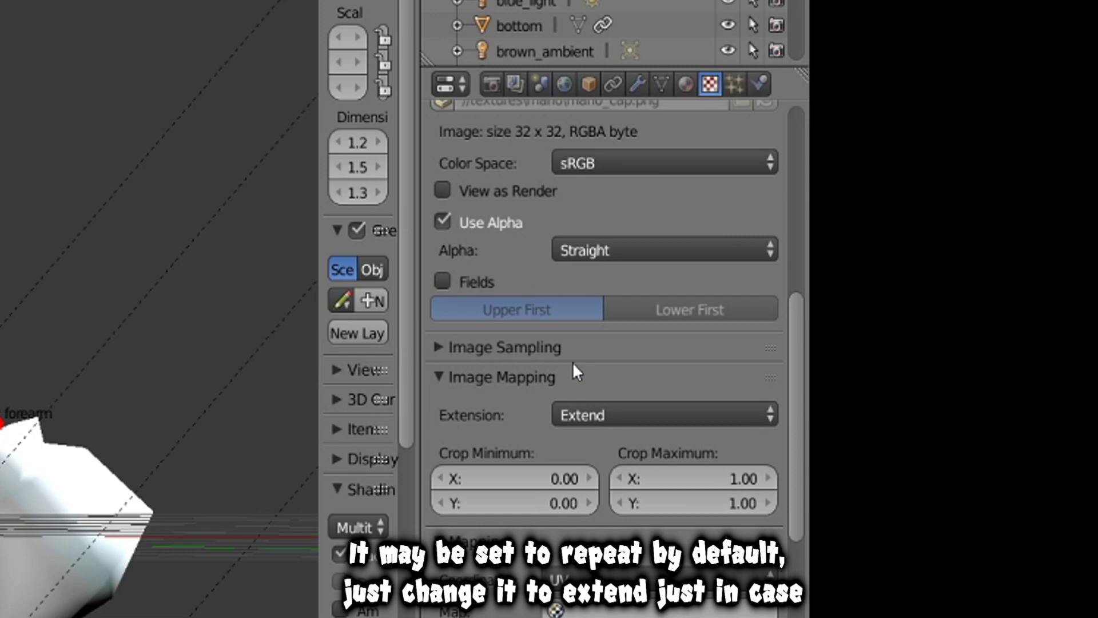
{"action": "scroll", "coordinate": [573, 366], "scroll_direction": "down", "scroll_amount": 2}
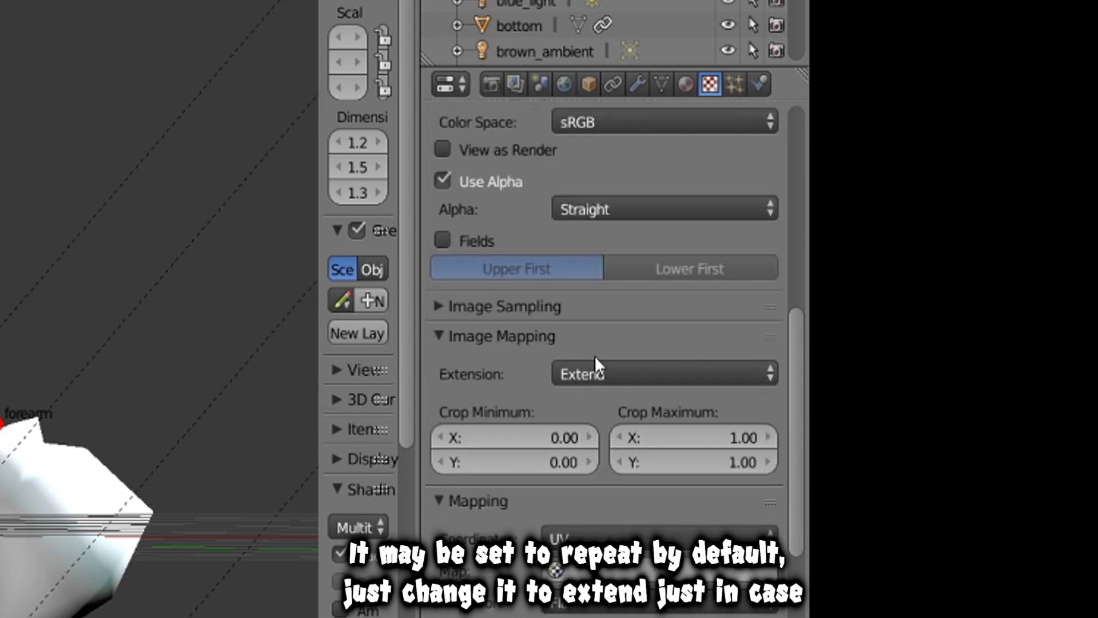
{"action": "left_click", "coordinate": [595, 373]}
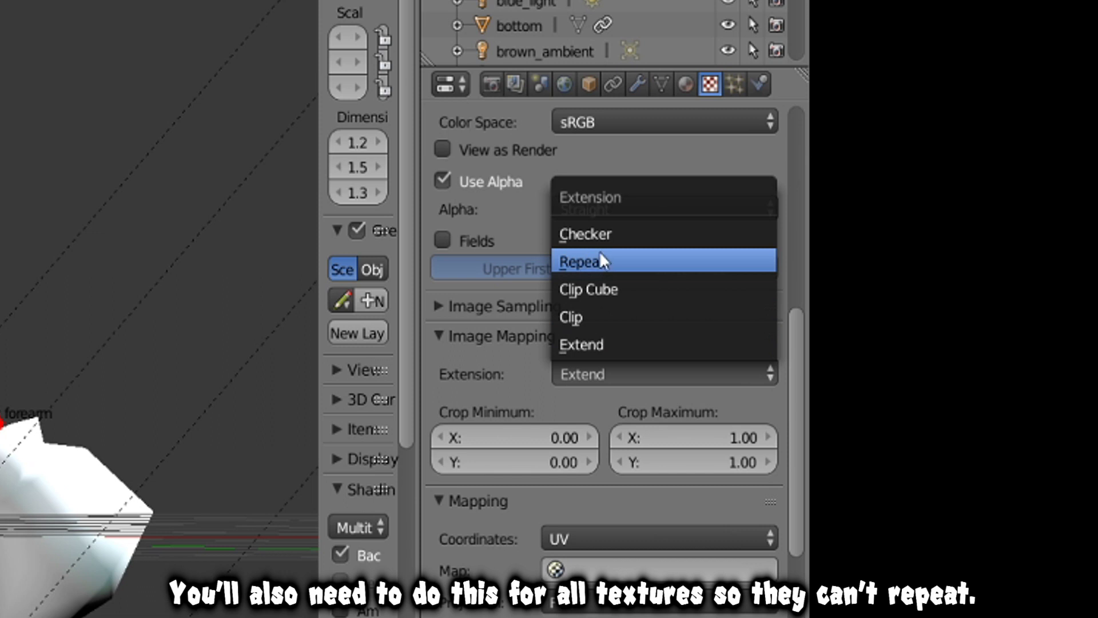
{"action": "left_click", "coordinate": [596, 338]}
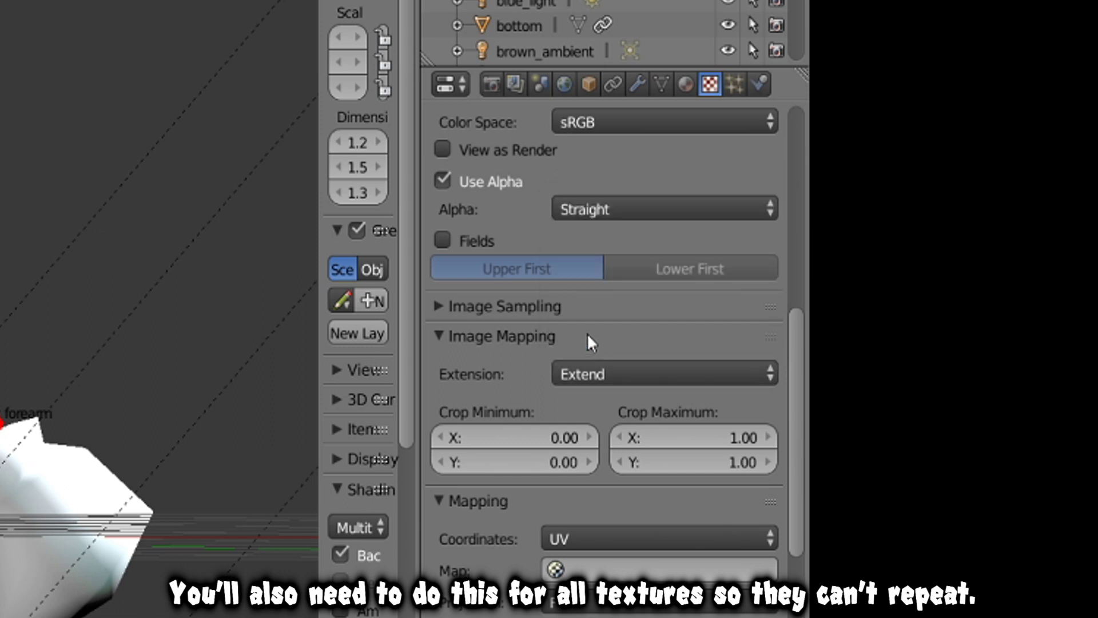
Shift the yoshi model by -0.247 along X and adjust its height along Z beside Mario.
{"action": "middle_click_drag", "start_coordinate": [35, 85], "coordinate": [36, 175]}
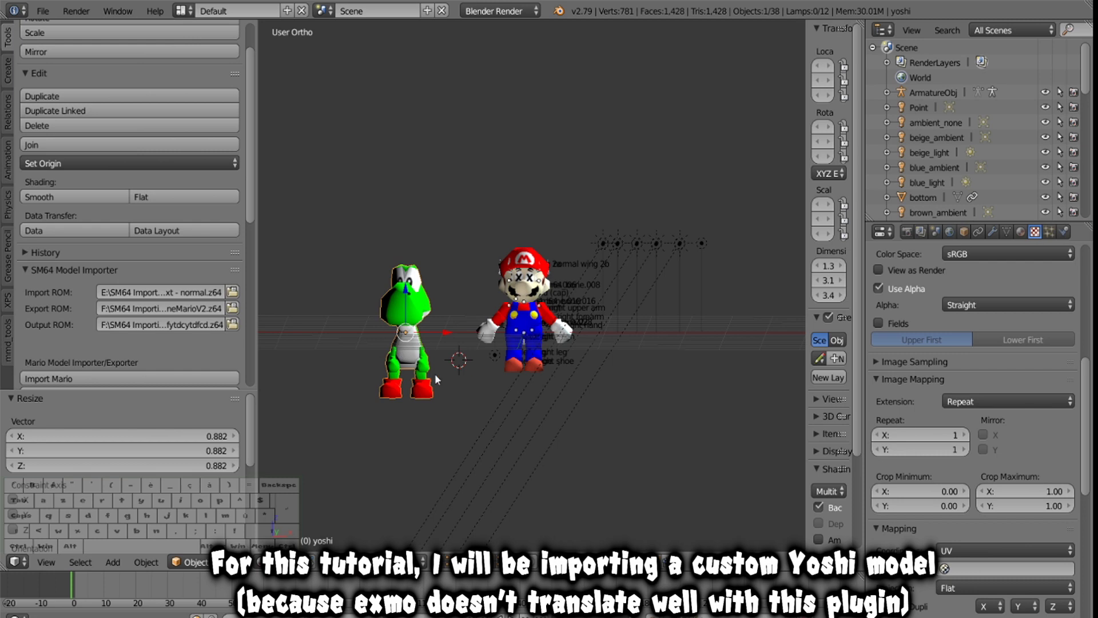
{"action": "scroll", "coordinate": [382, 344], "scroll_direction": "up", "scroll_amount": 6}
{"action": "scroll", "coordinate": [399, 336], "scroll_direction": "down", "scroll_amount": 10, "text": "ctrl"}
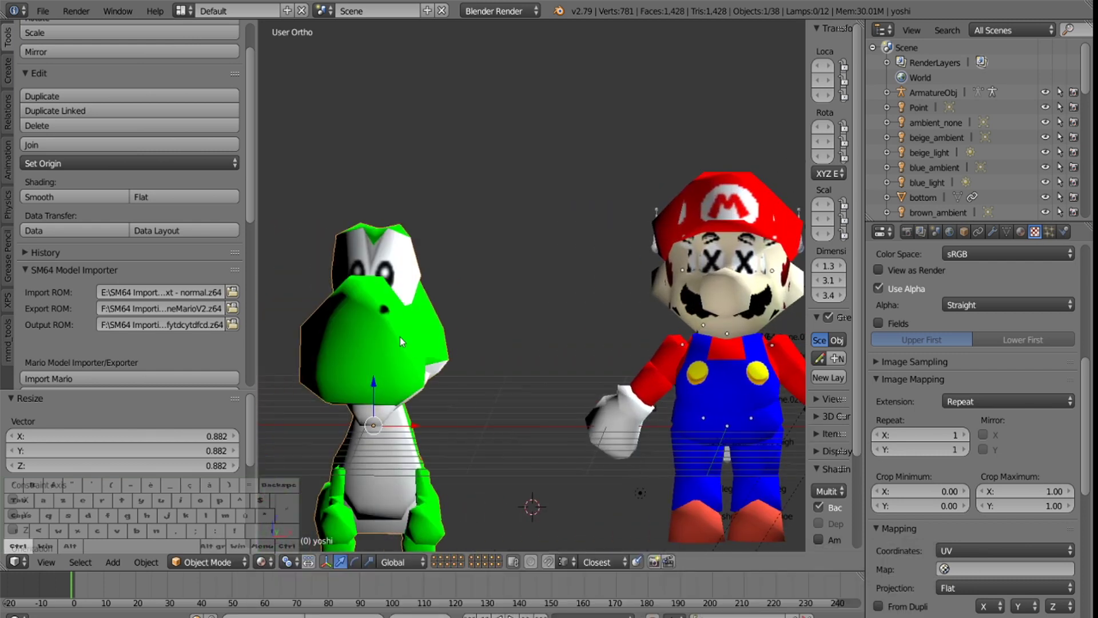
{"action": "scroll", "coordinate": [406, 330], "scroll_direction": "down", "scroll_amount": 6, "text": "shift"}
{"action": "mouse_move", "coordinate": [408, 331]}
{"action": "middle_mouse_down"}
{"action": "mouse_move", "coordinate": [426, 301]}
{"action": "mouse_move", "coordinate": [389, 300]}
{"action": "mouse_move", "coordinate": [420, 343]}
{"action": "middle_mouse_up"}
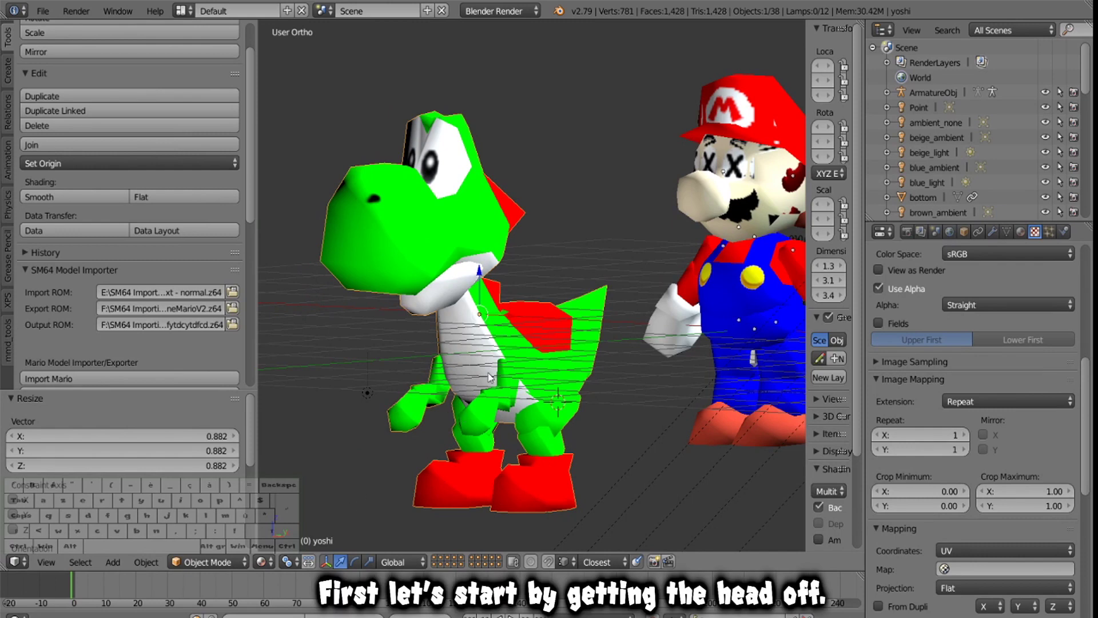
{"action": "left_click_drag", "start_coordinate": [499, 318], "coordinate": [475, 317]}
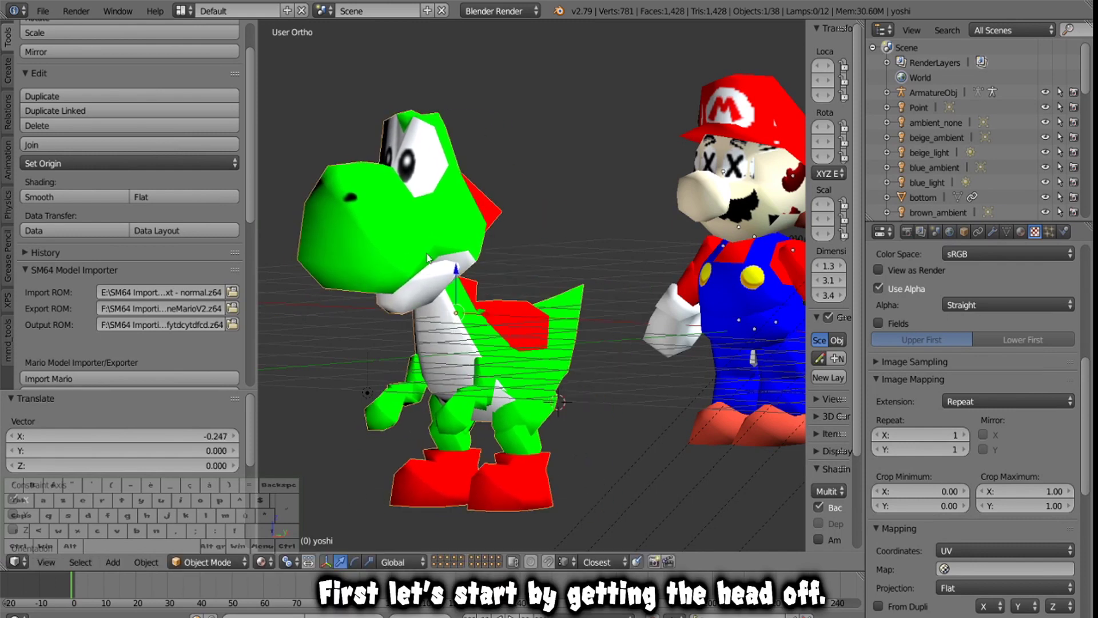
{"action": "middle_click_drag", "start_coordinate": [473, 354], "coordinate": [538, 324]}
{"action": "key", "text": "g"}
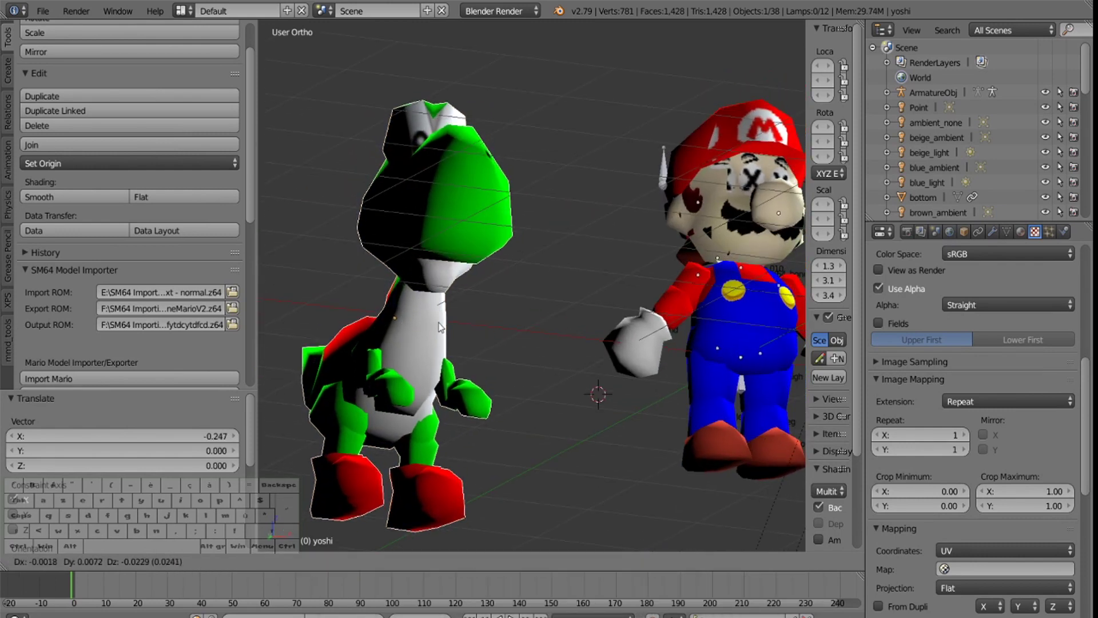
{"action": "key", "text": "z"}
{"action": "left_click", "coordinate": [452, 286]}
Select all linked faces of Yoshi's head in Edit Mode, keeping the head in place.
{"action": "mouse_move", "coordinate": [452, 281]}
{"action": "middle_mouse_down"}
{"action": "mouse_move", "coordinate": [345, 333]}
{"action": "mouse_move", "coordinate": [431, 311]}
{"action": "mouse_move", "coordinate": [481, 338]}
{"action": "mouse_move", "coordinate": [450, 279]}
{"action": "middle_mouse_up"}
{"action": "left_click", "coordinate": [207, 562]}
{"action": "left_click", "coordinate": [225, 524]}
{"action": "key", "text": "a"}
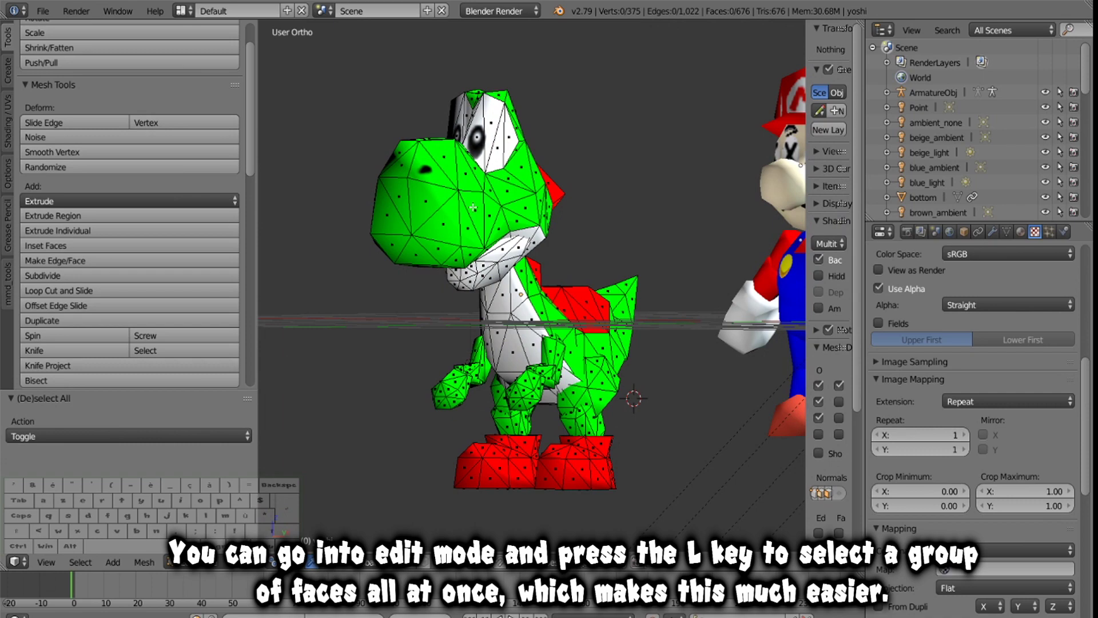
{"action": "key", "text": "l"}
{"action": "key", "text": "l"}
{"action": "middle_click_drag", "start_coordinate": [483, 258], "coordinate": [360, 171]}
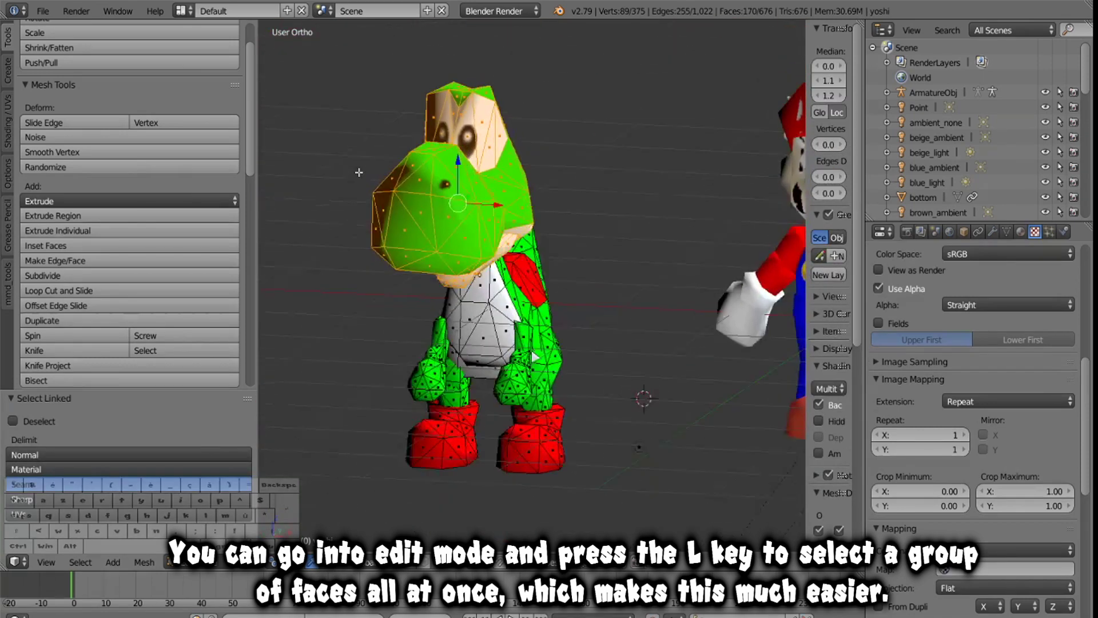
{"action": "left_click_drag", "start_coordinate": [462, 189], "coordinate": [463, 74]}
{"action": "key", "text": "ctrl+z"}
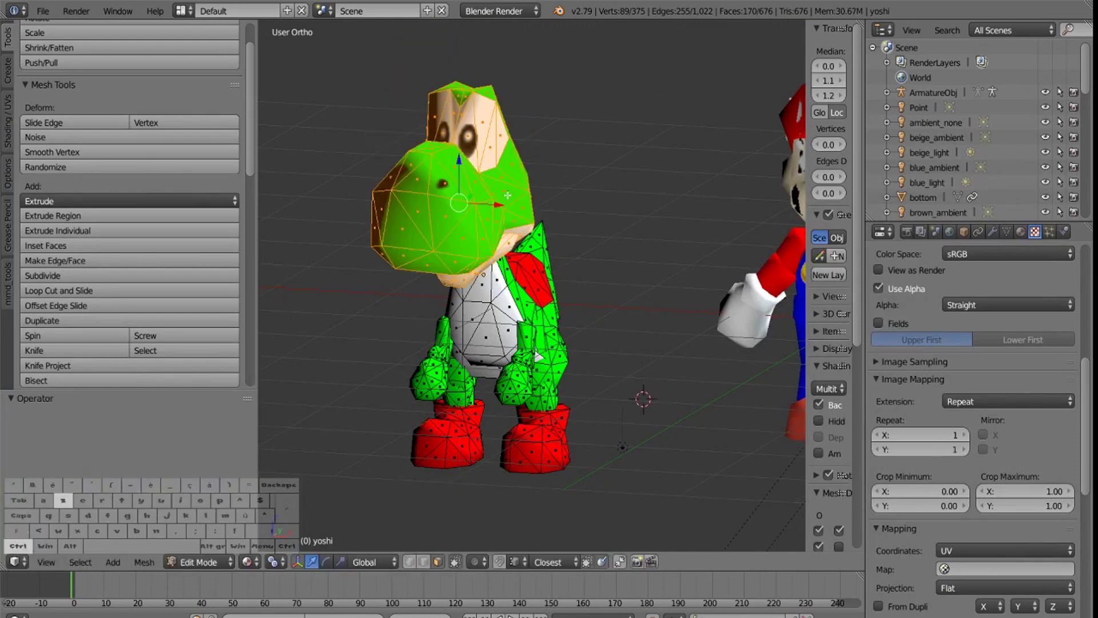
Separate the selected head faces into their own object and return to Object Mode.
{"action": "key", "text": "p"}
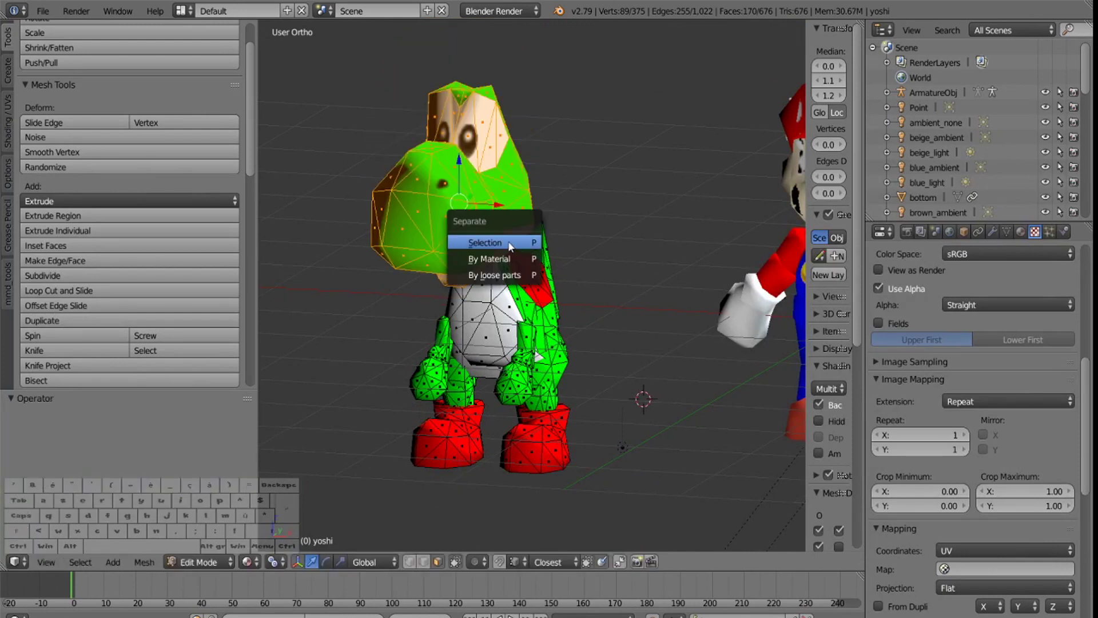
{"action": "left_click", "coordinate": [508, 242]}
{"action": "left_click", "coordinate": [231, 559]}
{"action": "left_click", "coordinate": [212, 544]}
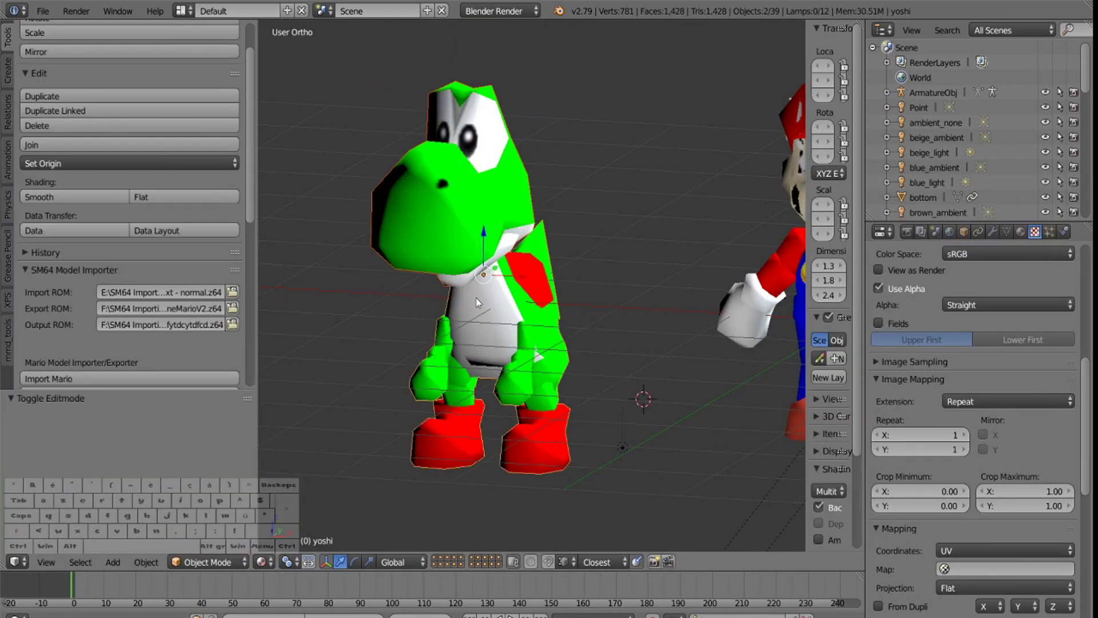
Move the separated Yoshi head along X next to Mario's head and raise it 0.229 along Z.
{"action": "middle_click_drag", "start_coordinate": [470, 303], "coordinate": [503, 281]}
{"action": "right_click", "coordinate": [479, 208]}
{"action": "middle_click_drag", "start_coordinate": [478, 208], "coordinate": [514, 273], "text": "ctrl"}
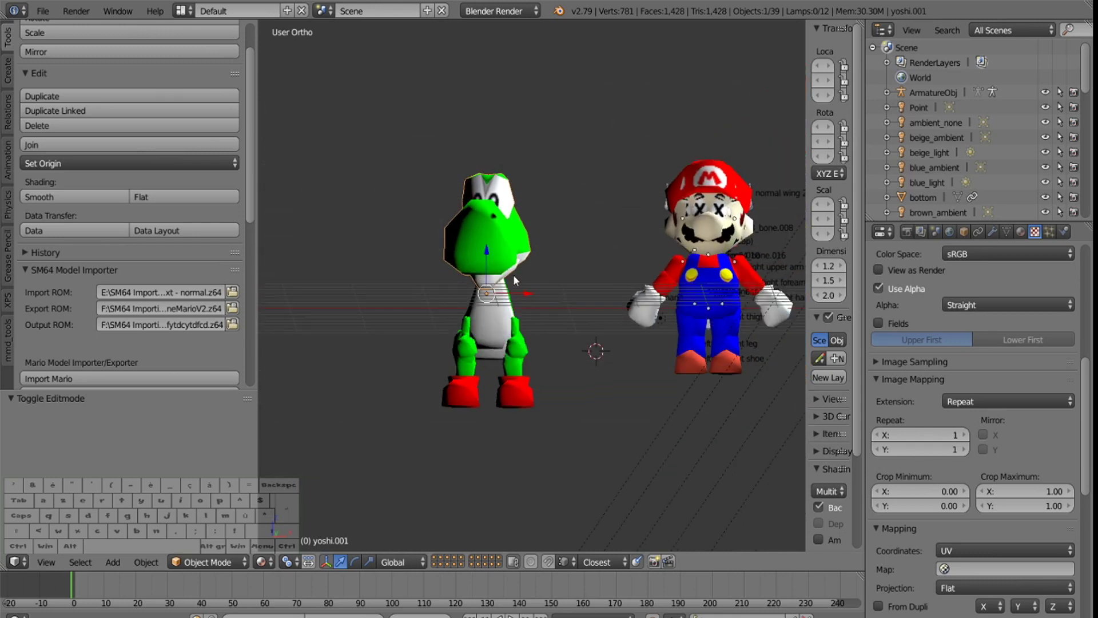
{"action": "left_click_drag", "start_coordinate": [519, 292], "coordinate": [639, 242]}
{"action": "scroll", "coordinate": [639, 242], "scroll_direction": "up", "scroll_amount": 4, "text": "ctrl"}
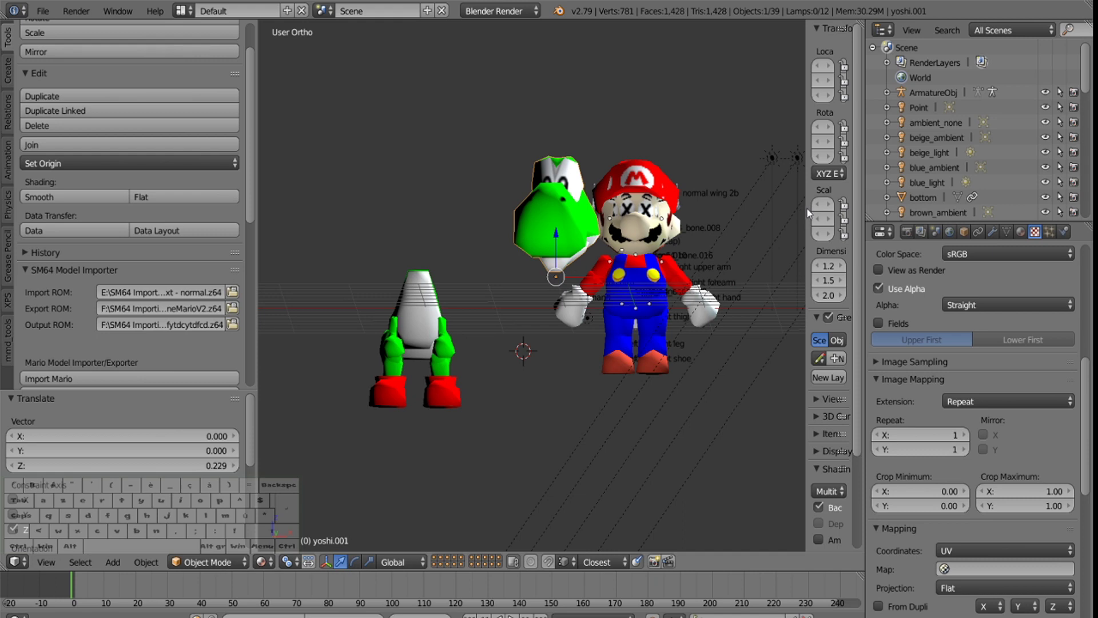
Widen the transform properties and set the Yoshi head's Z rotation to about 9.2°.
{"action": "left_click_drag", "start_coordinate": [804, 208], "coordinate": [747, 208]}
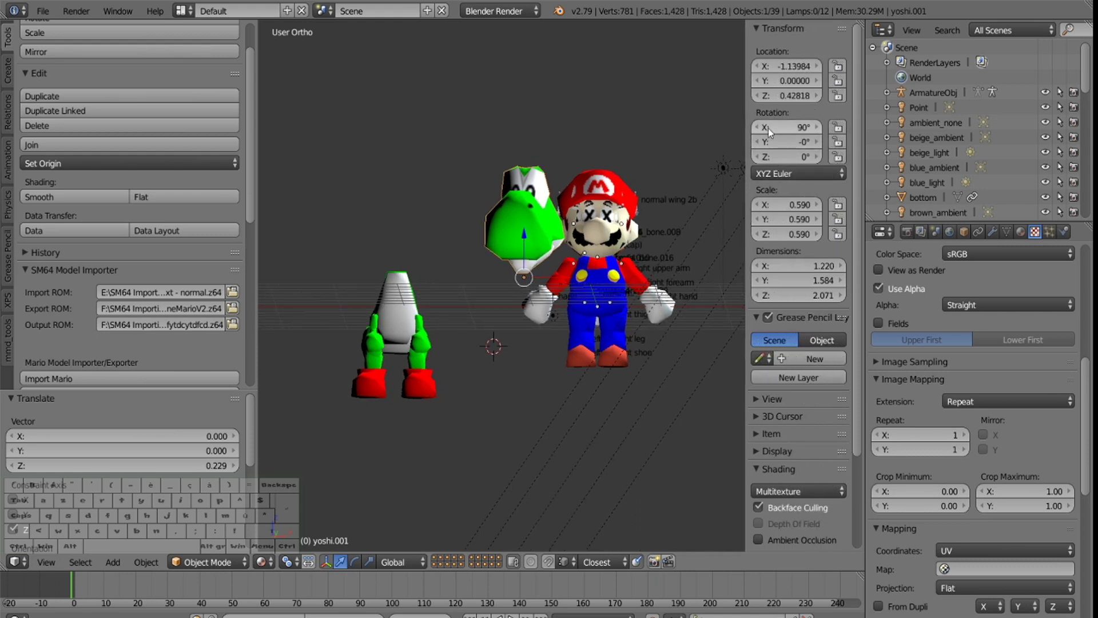
{"action": "key", "text": "ctrl+z"}
{"action": "left_click_drag", "start_coordinate": [771, 141], "coordinate": [799, 156]}
{"action": "key", "text": "ctrl+z"}
Move Yoshi's head along Y to about 0.38 and raise it 0.067 along Z to match Mario's head.
{"action": "middle_click_drag", "start_coordinate": [538, 258], "coordinate": [502, 278]}
{"action": "key", "text": "g"}
{"action": "key", "text": "y"}
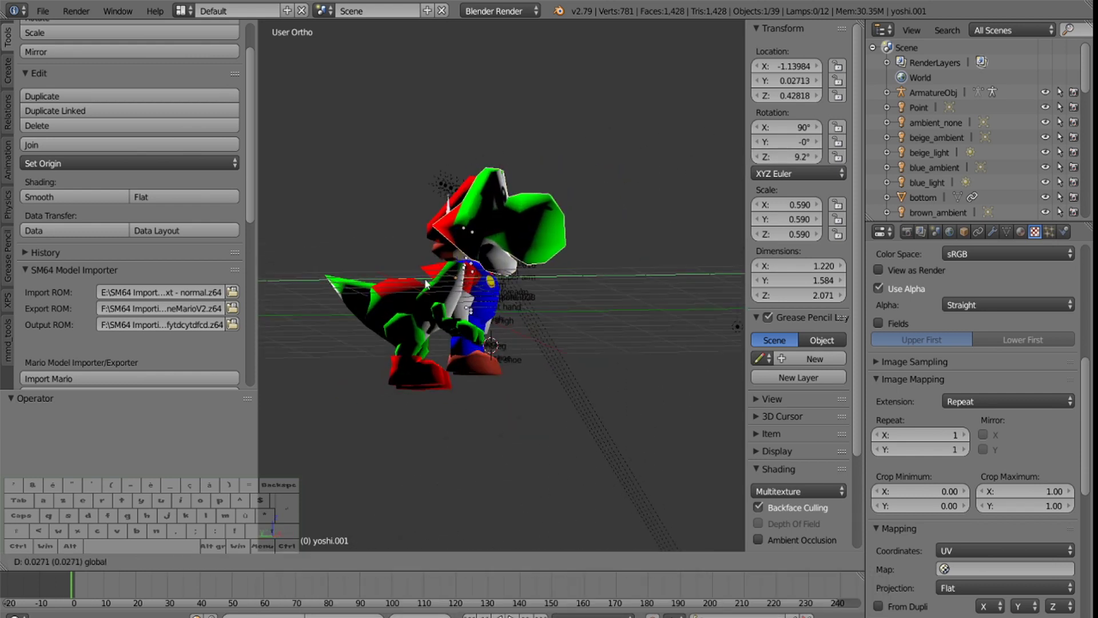
{"action": "left_click", "coordinate": [406, 286]}
{"action": "middle_click_drag", "start_coordinate": [406, 286], "coordinate": [554, 190]}
{"action": "scroll", "coordinate": [458, 222], "scroll_direction": "up", "scroll_amount": 3}
{"action": "key", "text": "g"}
{"action": "key", "text": "z"}
{"action": "left_click", "coordinate": [511, 243]}
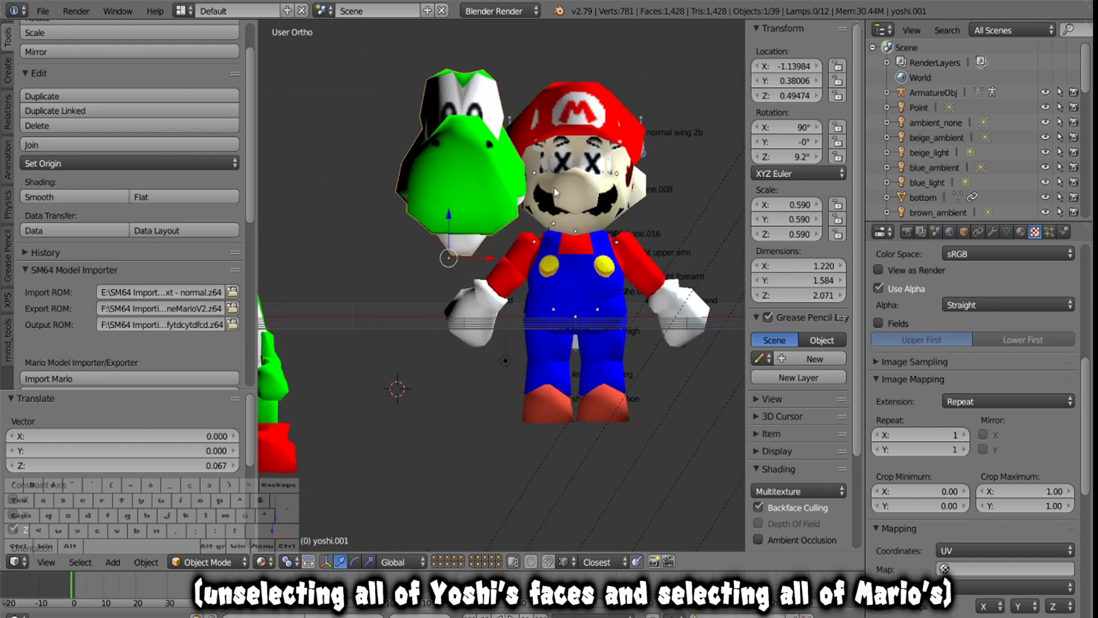
Deselect all faces of Yoshi's head in Edit Mode and return to Object Mode.
{"action": "left_click", "coordinate": [208, 562]}
{"action": "left_click", "coordinate": [200, 537]}
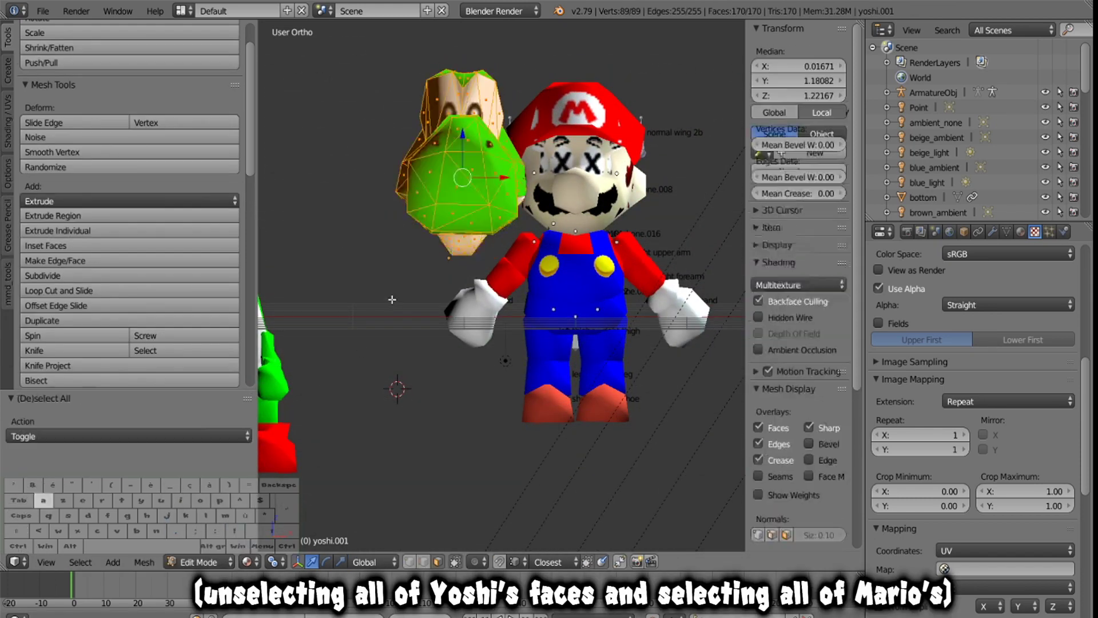
{"action": "key", "text": "a"}
{"action": "left_click", "coordinate": [200, 561]}
{"action": "left_click", "coordinate": [200, 549]}
Select all faces of Mario's head (cap) in Edit Mode and return to Object Mode.
{"action": "right_click", "coordinate": [579, 174]}
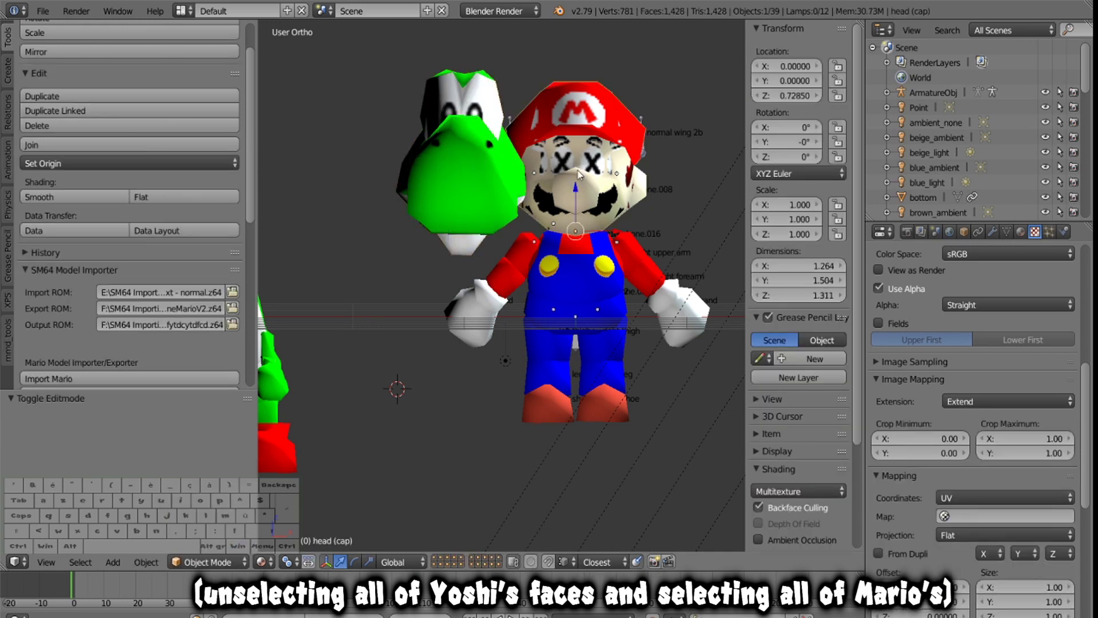
{"action": "left_click", "coordinate": [206, 529]}
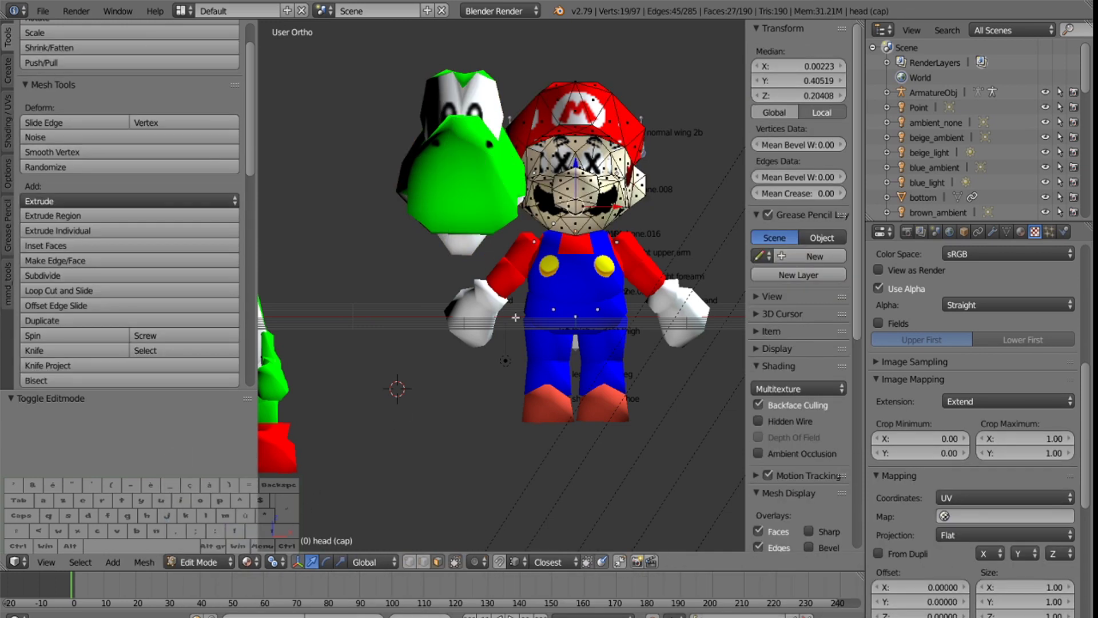
{"action": "key", "text": "a"}
{"action": "key", "text": "a"}
{"action": "left_click", "coordinate": [197, 562]}
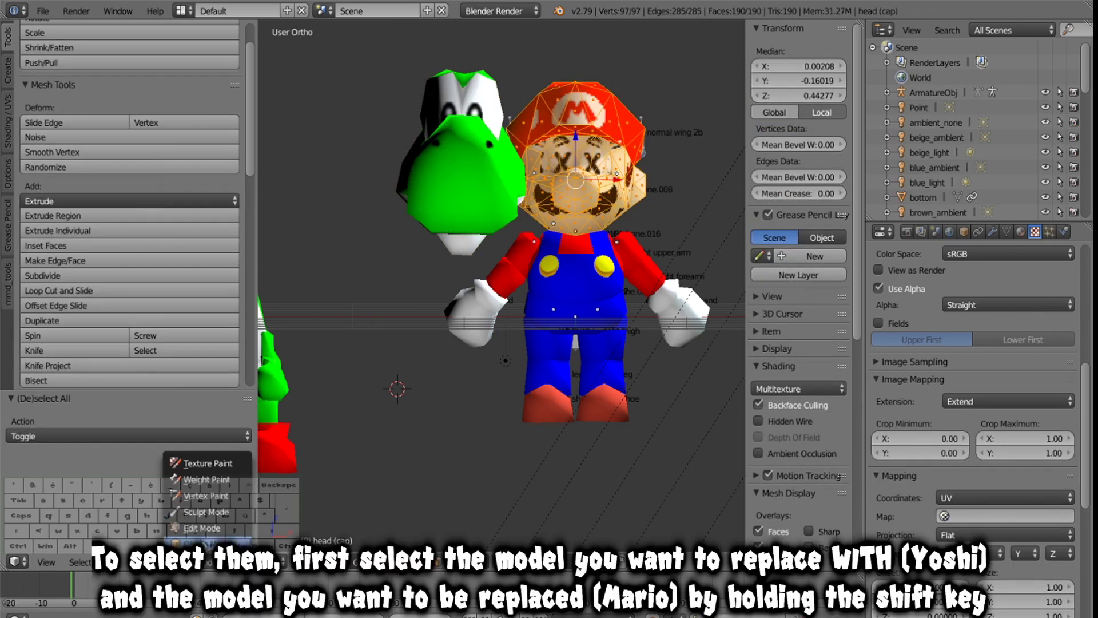
{"action": "left_click", "coordinate": [206, 544]}
Join Yoshi's head into Mario's head (cap) object and delete Mario's original head faces.
{"action": "right_click", "coordinate": [476, 160]}
{"action": "right_click", "coordinate": [552, 164], "text": "shift"}
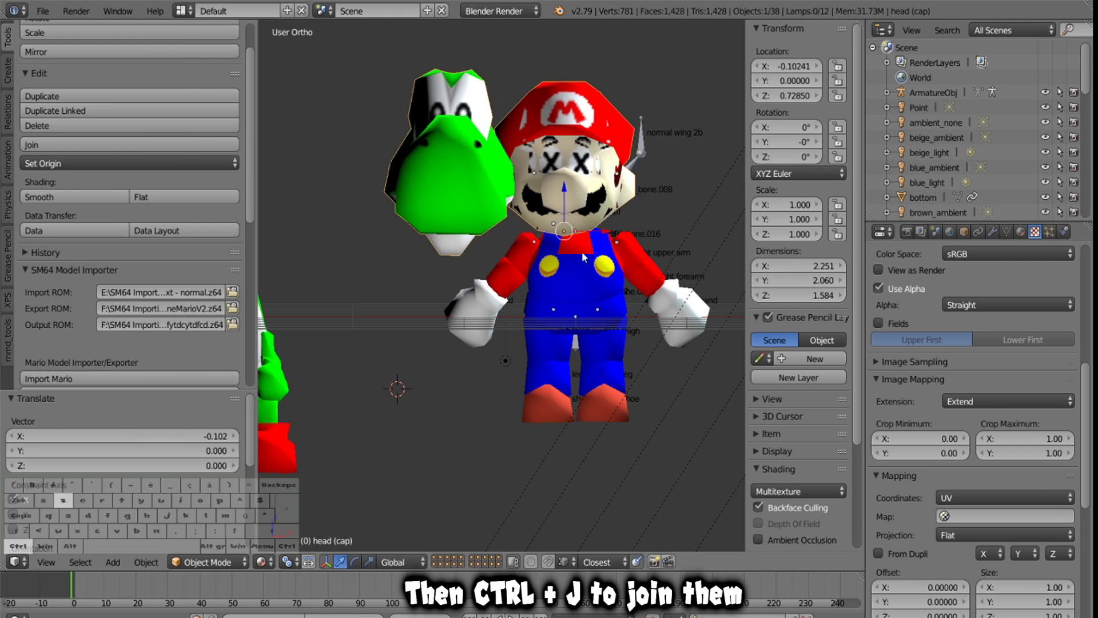
{"action": "left_click", "coordinate": [228, 562]}
{"action": "left_click", "coordinate": [225, 529]}
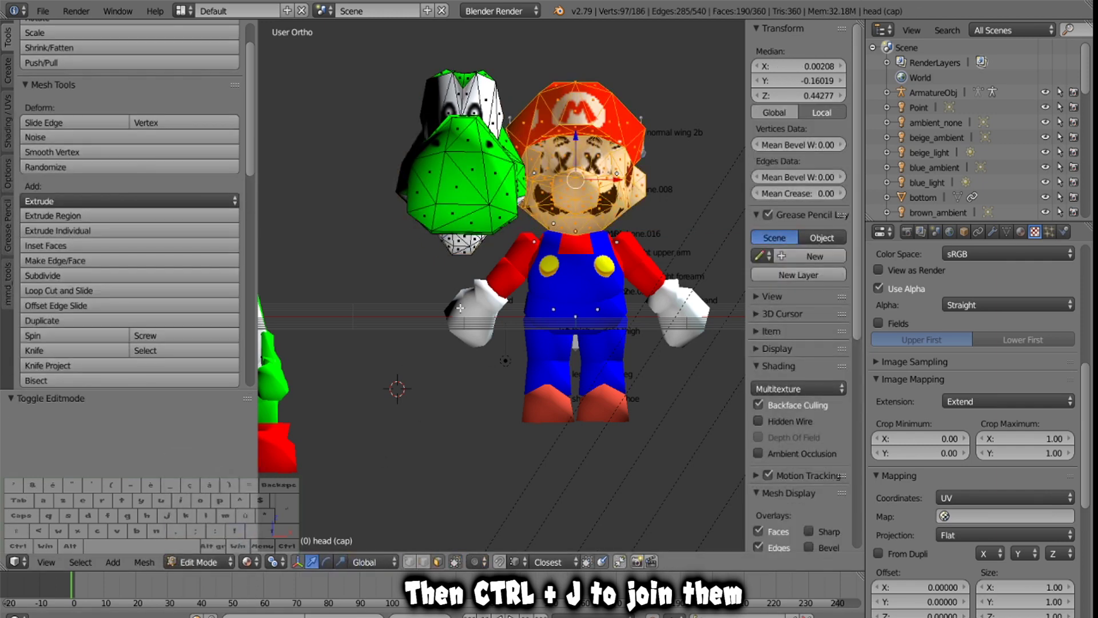
{"action": "key", "text": "x"}
{"action": "left_click", "coordinate": [512, 255]}
Move all of Yoshi's head faces 0.973 along X onto Mario's body in Edit Mode, then return to Object Mode.
{"action": "key", "text": "a"}
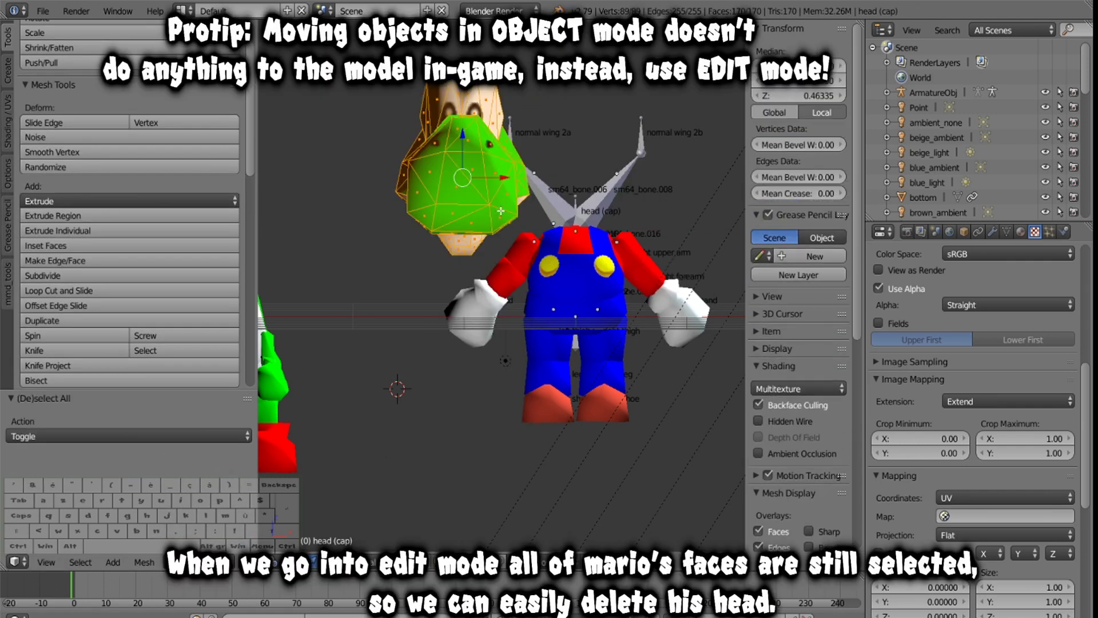
{"action": "left_click_drag", "start_coordinate": [499, 185], "coordinate": [590, 184]}
{"action": "middle_click_drag", "start_coordinate": [589, 185], "coordinate": [481, 336]}
{"action": "left_click", "coordinate": [206, 562]}
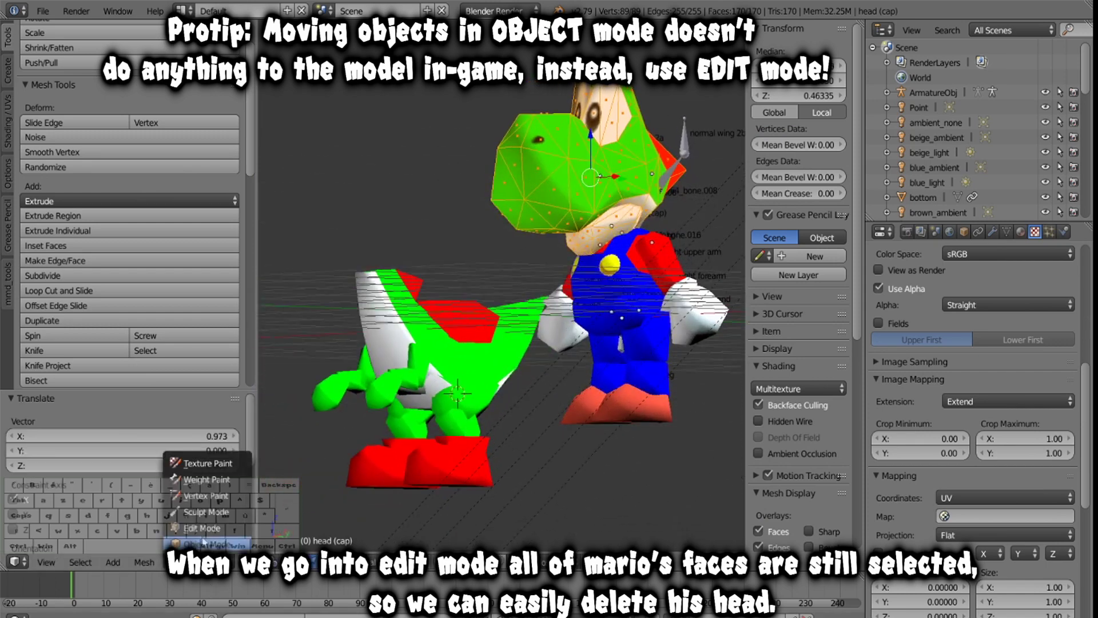
{"action": "left_click", "coordinate": [195, 544]}
{"action": "mouse_move", "coordinate": [345, 359]}
{"action": "middle_mouse_down"}
{"action": "mouse_move", "coordinate": [372, 366]}
{"action": "mouse_move", "coordinate": [352, 380]}
{"action": "mouse_move", "coordinate": [327, 365]}
{"action": "middle_mouse_up"}
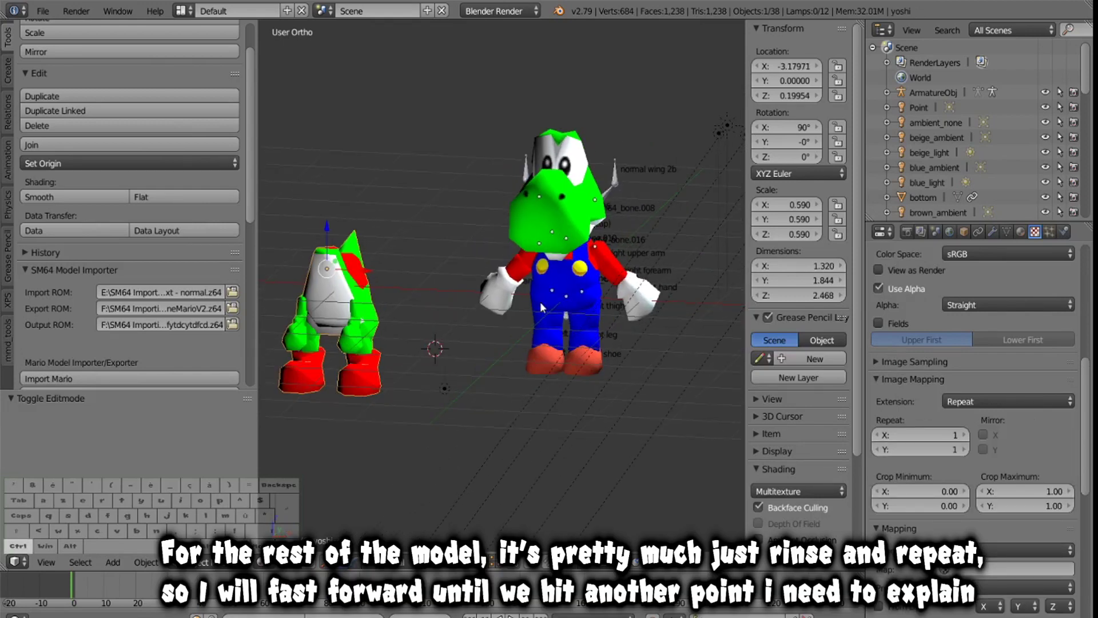
Separate Yoshi's linked torso and tail faces into their own object and return to Object Mode.
{"action": "scroll", "coordinate": [540, 303], "scroll_direction": "down", "scroll_amount": 7, "text": "ctrl"}
{"action": "middle_click_drag", "start_coordinate": [490, 334], "coordinate": [588, 328]}
{"action": "scroll", "coordinate": [412, 385], "scroll_direction": "down", "scroll_amount": 2, "text": "ctrl"}
{"action": "middle_click_drag", "start_coordinate": [411, 384], "coordinate": [492, 377]}
{"action": "left_click", "coordinate": [207, 564]}
{"action": "left_click", "coordinate": [201, 529]}
{"action": "middle_click_drag", "start_coordinate": [400, 316], "coordinate": [496, 351]}
{"action": "key", "text": "l"}
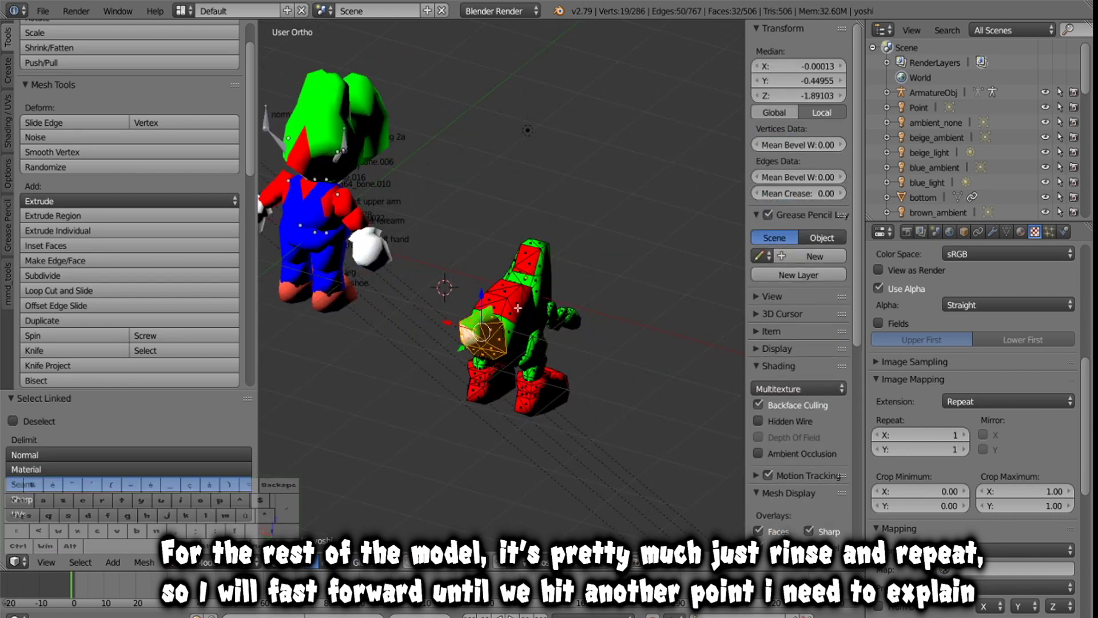
{"action": "middle_click_drag", "start_coordinate": [527, 270], "coordinate": [686, 240]}
{"action": "key", "text": "p"}
{"action": "key", "text": "Return"}
{"action": "key", "text": "Tab"}
Move Yoshi's separated torso along X, Y and Z over to Mario's torso.
{"action": "right_click", "coordinate": [447, 296]}
{"action": "left_click_drag", "start_coordinate": [498, 295], "coordinate": [669, 306]}
{"action": "middle_click_drag", "start_coordinate": [615, 366], "coordinate": [507, 372]}
{"action": "scroll", "coordinate": [506, 343], "scroll_direction": "up", "scroll_amount": 2}
{"action": "left_click_drag", "start_coordinate": [509, 258], "coordinate": [509, 233]}
{"action": "middle_click_drag", "start_coordinate": [509, 274], "coordinate": [411, 286]}
{"action": "left_click_drag", "start_coordinate": [400, 291], "coordinate": [523, 288]}
Tilt Yoshi's torso to an X rotation of 54.8° and raise it 0.128 along Z.
{"action": "left_click_drag", "start_coordinate": [787, 127], "coordinate": [767, 127]}
{"action": "middle_click_drag", "start_coordinate": [515, 275], "coordinate": [630, 252]}
{"action": "left_click_drag", "start_coordinate": [650, 207], "coordinate": [650, 185]}
{"action": "middle_click_drag", "start_coordinate": [629, 218], "coordinate": [492, 222]}
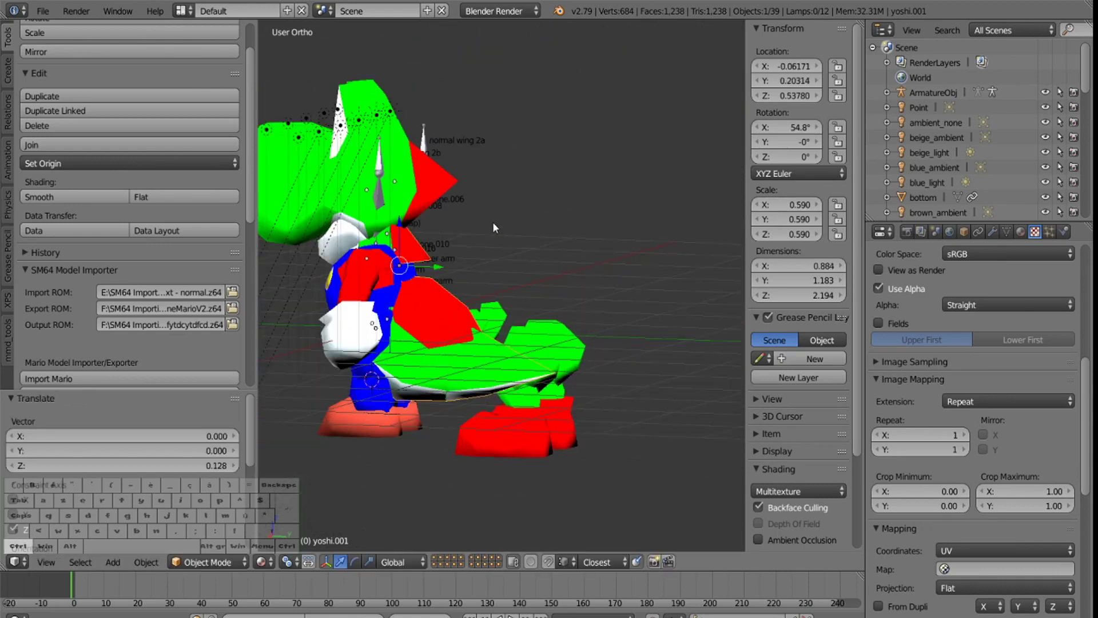
Toggle one object's visibility in the scene hierarchy and move and scale Yoshi's torso to fit Mario's body.
{"action": "right_click", "coordinate": [493, 240]}
{"action": "scroll", "coordinate": [1030, 162], "scroll_direction": "down", "scroll_amount": 8}
{"action": "right_click", "coordinate": [490, 288]}
{"action": "scroll", "coordinate": [1025, 104], "scroll_direction": "up", "scroll_amount": 7}
{"action": "left_click", "coordinate": [1045, 60]}
{"action": "middle_click_drag", "start_coordinate": [492, 286], "coordinate": [563, 297]}
{"action": "right_click", "coordinate": [564, 337]}
{"action": "left_click_drag", "start_coordinate": [487, 207], "coordinate": [488, 213]}
{"action": "key", "text": "s"}
{"action": "left_click", "coordinate": [557, 332]}
Scale Yoshi's torso once more and nudge it into line with Mario's arms and legs.
{"action": "middle_click_drag", "start_coordinate": [434, 366], "coordinate": [503, 359]}
{"action": "key", "text": "s"}
{"action": "left_click", "coordinate": [507, 366]}
{"action": "left_click_drag", "start_coordinate": [497, 264], "coordinate": [489, 263]}
{"action": "scroll", "coordinate": [527, 343], "scroll_direction": "up", "scroll_amount": 5}
Toggle the visibility of two objects in the scene hierarchy to check the torso's fit.
{"action": "middle_click_drag", "start_coordinate": [434, 321], "coordinate": [564, 339]}
{"action": "scroll", "coordinate": [527, 343], "scroll_direction": "down", "scroll_amount": 6}
{"action": "scroll", "coordinate": [1036, 178], "scroll_direction": "down", "scroll_amount": 8}
{"action": "left_click", "coordinate": [1045, 181]}
{"action": "scroll", "coordinate": [1035, 182], "scroll_direction": "up", "scroll_amount": 10}
{"action": "left_click", "coordinate": [1045, 157]}
{"action": "middle_click_drag", "start_coordinate": [449, 221], "coordinate": [503, 206], "text": "shift"}
{"action": "scroll", "coordinate": [503, 206], "scroll_direction": "up", "scroll_amount": 3}
{"action": "right_click", "coordinate": [504, 206]}
{"action": "key", "text": "Tab"}
{"action": "left_click", "coordinate": [200, 562]}
{"action": "left_click", "coordinate": [200, 542]}
{"action": "key", "text": "ctrl+z"}
{"action": "key", "text": "ctrl+z"}
{"action": "key", "text": "ctrl+z"}
Join Yoshi's torso into Mario's torso object and delete Mario's original torso faces.
{"action": "right_click", "coordinate": [496, 274]}
{"action": "left_click", "coordinate": [200, 562]}
{"action": "left_click", "coordinate": [201, 526]}
{"action": "key", "text": "a"}
{"action": "key", "text": "ctrl+j"}
{"action": "key", "text": "Tab"}
{"action": "key", "text": "x"}
{"action": "key", "text": "Tab"}
Replace the mario blue material on the right thigh with a new material and scale the thigh.
{"action": "middle_click_drag", "start_coordinate": [417, 269], "coordinate": [557, 312]}
{"action": "right_click", "coordinate": [534, 303]}
{"action": "left_click", "coordinate": [1021, 231]}
{"action": "left_click", "coordinate": [992, 359]}
{"action": "left_click", "coordinate": [972, 359]}
{"action": "key", "text": "s"}
{"action": "left_click", "coordinate": [577, 276]}
{"action": "middle_click_drag", "start_coordinate": [578, 276], "coordinate": [571, 366]}
{"action": "right_click", "coordinate": [571, 367]}
{"action": "left_click", "coordinate": [991, 359]}
{"action": "left_click", "coordinate": [972, 359]}
Assign the new material to both lower legs and the left thigh in place of mario blue.
{"action": "right_click", "coordinate": [546, 401]}
{"action": "left_click", "coordinate": [881, 359]}
{"action": "right_click", "coordinate": [464, 384]}
{"action": "right_click", "coordinate": [449, 321]}
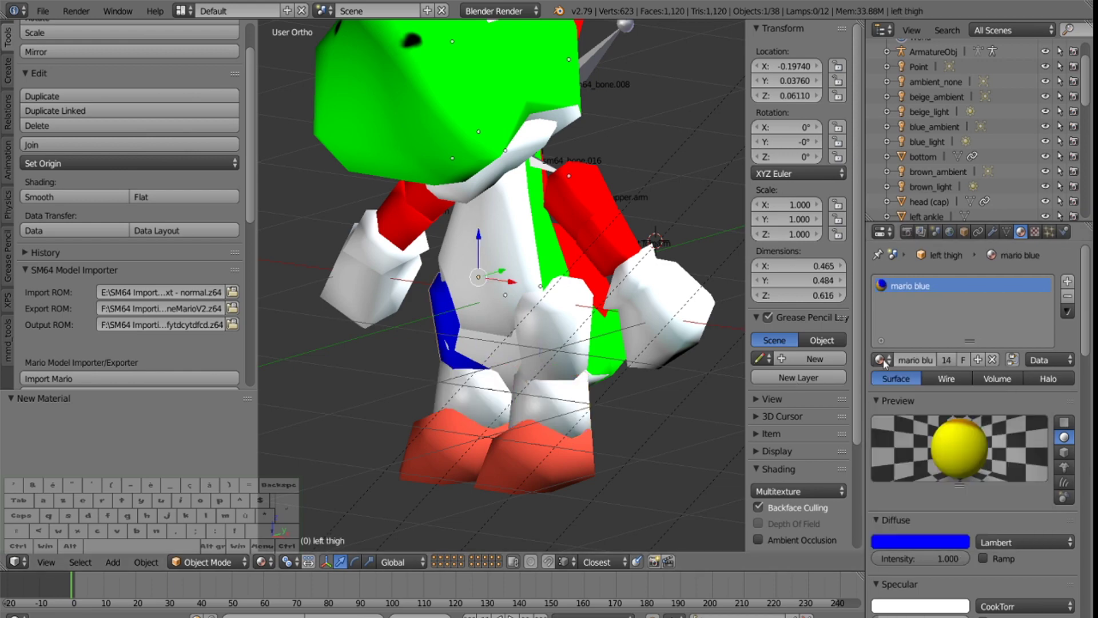
{"action": "left_click", "coordinate": [881, 359]}
{"action": "middle_click_drag", "start_coordinate": [657, 329], "coordinate": [715, 335]}
Set the shared leg material's diffuse colour to bright green and its specular intensity to 0.
{"action": "left_click", "coordinate": [919, 541]}
{"action": "scroll", "coordinate": [940, 585], "scroll_direction": "down", "scroll_amount": 1}
{"action": "scroll", "coordinate": [940, 580], "scroll_direction": "down", "scroll_amount": 2}
{"action": "middle_click_drag", "start_coordinate": [629, 320], "coordinate": [658, 304]}
{"action": "left_click_drag", "start_coordinate": [944, 555], "coordinate": [872, 555]}
{"action": "left_click_drag", "start_coordinate": [801, 265], "coordinate": [769, 266]}
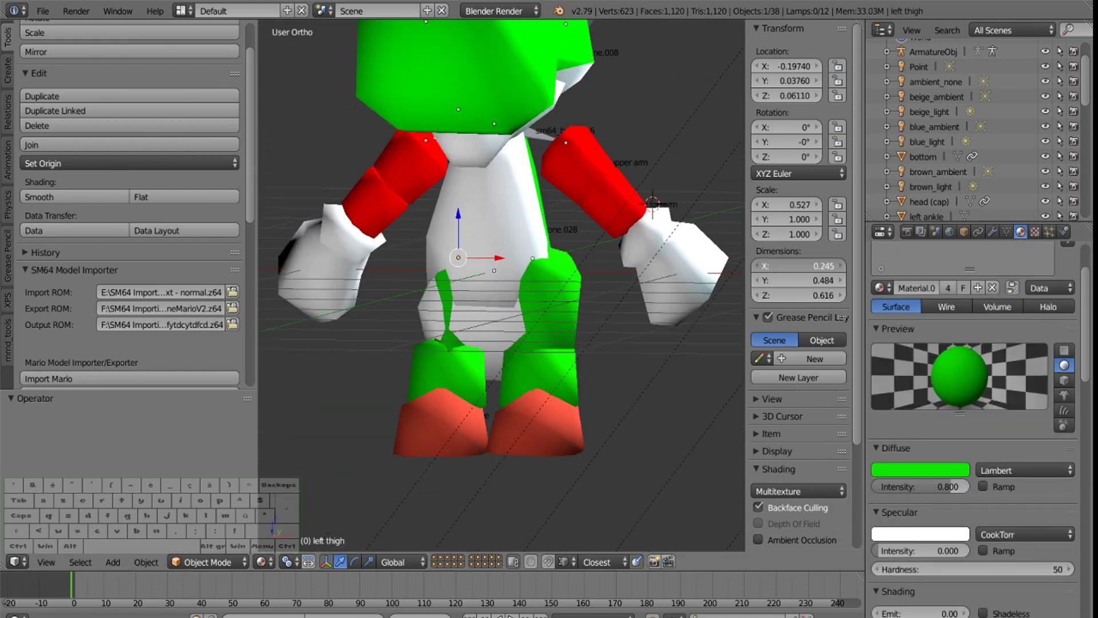
{"action": "middle_click_drag", "start_coordinate": [629, 297], "coordinate": [652, 300]}
{"action": "key", "text": "ctrl+z"}
Toggle the torso's visibility in the scene hierarchy and inspect how the thighs fit beneath it.
{"action": "right_click", "coordinate": [504, 217]}
{"action": "scroll", "coordinate": [1045, 205], "scroll_direction": "down", "scroll_amount": 8}
{"action": "left_click", "coordinate": [1046, 193]}
{"action": "middle_click_drag", "start_coordinate": [629, 257], "coordinate": [643, 252]}
{"action": "right_click", "coordinate": [564, 266]}
{"action": "right_click", "coordinate": [514, 244]}
Scale the whole mesh of the selected thigh in Edit Mode until it fits against the torso.
{"action": "left_click", "coordinate": [217, 561]}
{"action": "left_click", "coordinate": [211, 526]}
{"action": "left_click", "coordinate": [217, 561]}
{"action": "left_click", "coordinate": [215, 542]}
{"action": "key", "text": "Tab"}
{"action": "key", "text": "a"}
{"action": "key", "text": "s"}
{"action": "left_click", "coordinate": [563, 407]}
{"action": "middle_click_drag", "start_coordinate": [567, 400], "coordinate": [549, 326]}
{"action": "key", "text": "s"}
{"action": "left_click", "coordinate": [704, 343]}
{"action": "scroll", "coordinate": [651, 304], "scroll_direction": "down", "scroll_amount": 3}
{"action": "key", "text": "s"}
{"action": "left_click", "coordinate": [629, 275]}
{"action": "key", "text": "Tab"}
{"action": "scroll", "coordinate": [549, 326], "scroll_direction": "up", "scroll_amount": 2}
Reduce the X dimension of one of the green leg pieces below the torso.
{"action": "right_click", "coordinate": [547, 325]}
{"action": "left_click_drag", "start_coordinate": [801, 265], "coordinate": [769, 266]}
{"action": "middle_click_drag", "start_coordinate": [569, 297], "coordinate": [529, 314]}
{"action": "key", "text": "ctrl+v"}
{"action": "left_click", "coordinate": [527, 302]}
{"action": "right_click", "coordinate": [492, 337]}
Separate one red shoe's linked geometry from the remaining Yoshi limbs into its own object.
{"action": "middle_click_drag", "start_coordinate": [432, 343], "coordinate": [675, 395]}
{"action": "right_click", "coordinate": [434, 400]}
{"action": "scroll", "coordinate": [434, 400], "scroll_direction": "down", "scroll_amount": 1}
{"action": "key", "text": "Tab"}
{"action": "key", "text": "l"}
{"action": "key", "text": "l"}
{"action": "key", "text": "p"}
{"action": "key", "text": "Return"}
{"action": "key", "text": "Tab"}
{"action": "middle_click_drag", "start_coordinate": [503, 389], "coordinate": [389, 382]}
Move the separated red shoe clear of the character to about X 1.609, Z 0.398.
{"action": "right_click", "coordinate": [300, 389]}
{"action": "left_click_drag", "start_coordinate": [366, 242], "coordinate": [786, 242]}
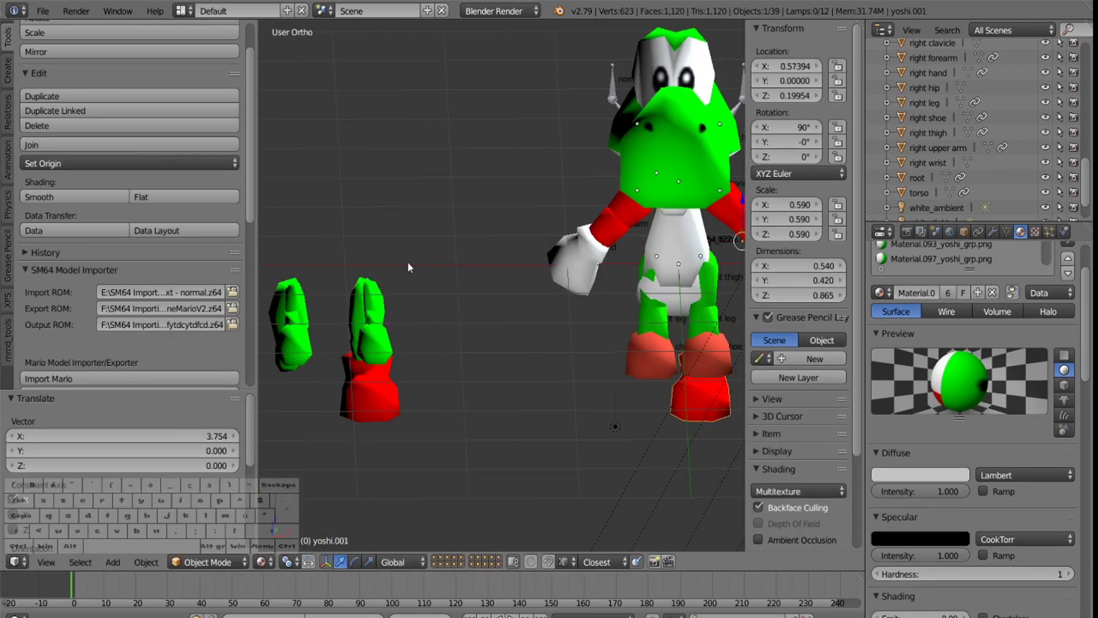
{"action": "middle_click_drag", "start_coordinate": [408, 262], "coordinate": [122, 262], "text": "shift"}
{"action": "left_click_drag", "start_coordinate": [495, 244], "coordinate": [614, 250]}
{"action": "left_click_drag", "start_coordinate": [578, 206], "coordinate": [579, 183]}
Shift the entire shoe mesh in Edit Mode so that it sits around its object origin.
{"action": "key", "text": "Tab"}
{"action": "key", "text": "a"}
{"action": "left_click_drag", "start_coordinate": [557, 354], "coordinate": [564, 219]}
{"action": "middle_click_drag", "start_coordinate": [595, 214], "coordinate": [586, 246]}
{"action": "key", "text": "Tab"}
{"action": "key", "text": "Tab"}
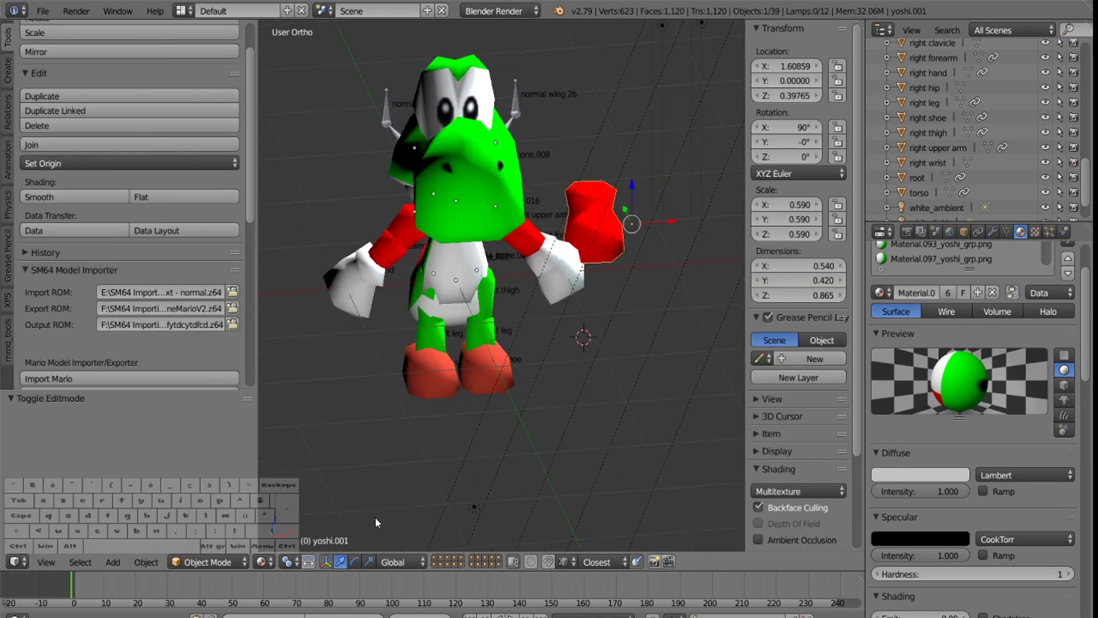
{"action": "left_click_drag", "start_coordinate": [631, 215], "coordinate": [661, 215]}
{"action": "middle_click_drag", "start_coordinate": [652, 229], "coordinate": [600, 269]}
{"action": "left_click_drag", "start_coordinate": [613, 254], "coordinate": [607, 266]}
{"action": "key", "text": "Tab"}
Rotate the shoe freely with the trackball to about X 94.2°, Y 1.08°, Z 8.46°.
{"action": "left_click", "coordinate": [652, 241]}
{"action": "middle_click_drag", "start_coordinate": [601, 275], "coordinate": [628, 220]}
{"action": "key", "text": "r"}
{"action": "key", "text": "r"}
{"action": "left_click", "coordinate": [635, 229]}
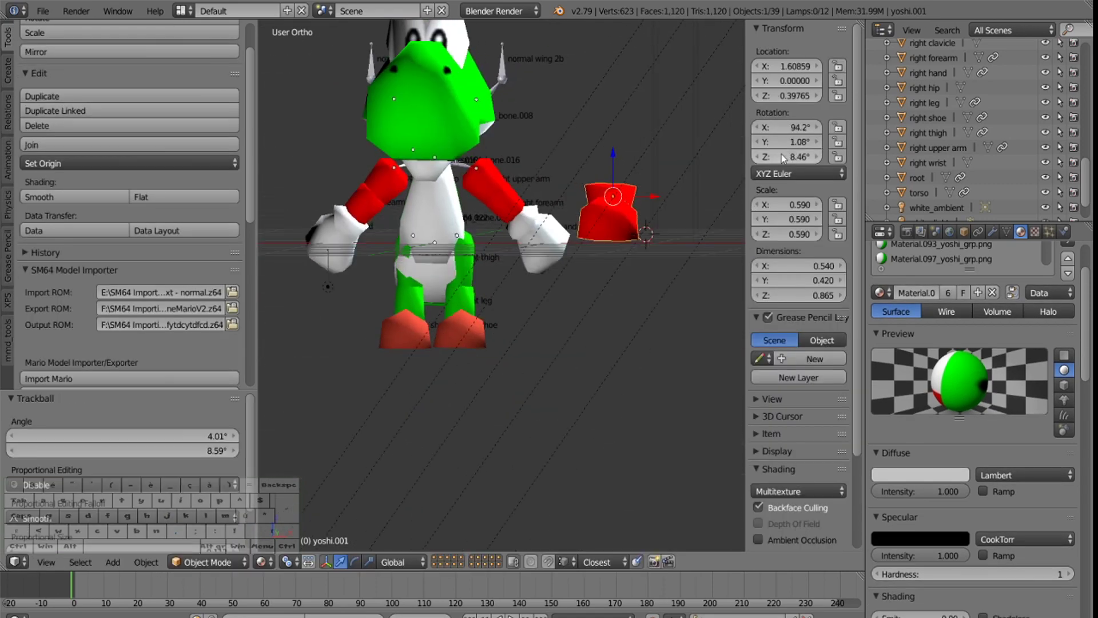
Scale the loose shoe and move it onto the left foot at about X -0.234, Y -0.251, Z -0.565.
{"action": "left_click_drag", "start_coordinate": [616, 167], "coordinate": [583, 279]}
{"action": "middle_click_drag", "start_coordinate": [583, 279], "coordinate": [563, 289]}
{"action": "key", "text": "s"}
{"action": "left_click", "coordinate": [635, 335]}
{"action": "left_click_drag", "start_coordinate": [643, 337], "coordinate": [423, 360]}
{"action": "middle_click_drag", "start_coordinate": [440, 360], "coordinate": [577, 352]}
{"action": "key", "text": "s"}
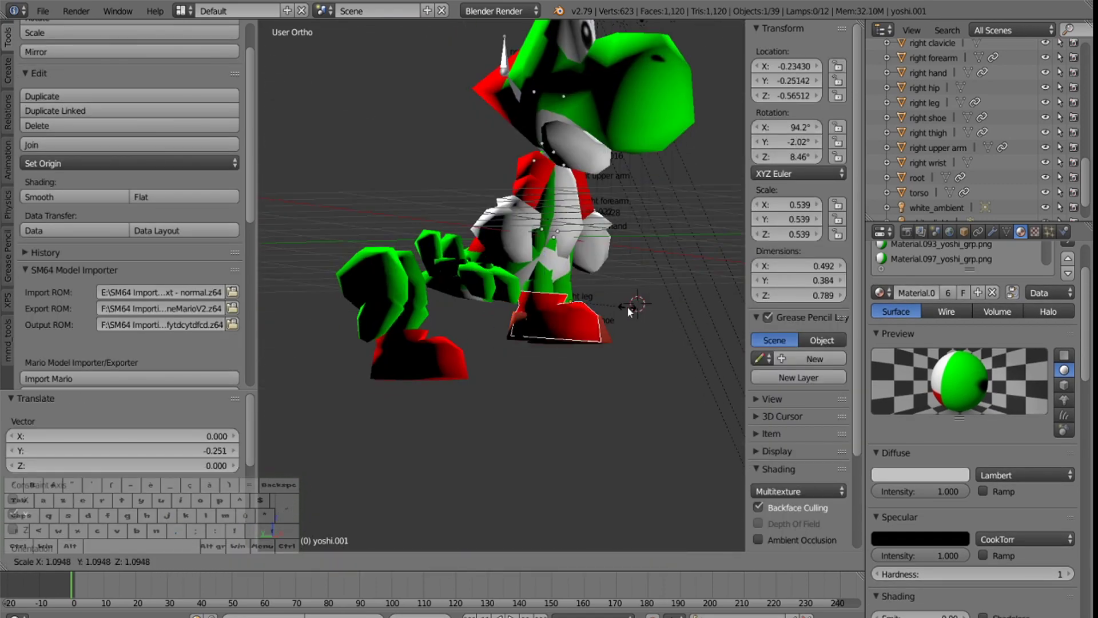
{"action": "left_click", "coordinate": [627, 306]}
{"action": "middle_click_drag", "start_coordinate": [626, 306], "coordinate": [498, 320]}
Copy and paste the fitted Yoshi shoe, and move the duplicate across to the right foot.
{"action": "key", "text": "ctrl+c"}
{"action": "key", "text": "ctrl+v"}
{"action": "left_click_drag", "start_coordinate": [475, 342], "coordinate": [625, 342]}
Join the fitted Yoshi shoe into the left shoe object, keeping only the original shoe's vertices selected.
{"action": "right_click", "coordinate": [427, 380]}
{"action": "key", "text": "Tab"}
{"action": "key", "text": "a"}
{"action": "key", "text": "Tab"}
{"action": "right_click", "coordinate": [487, 382]}
{"action": "key", "text": "Tab"}
{"action": "key", "text": "a"}
{"action": "key", "text": "Tab"}
{"action": "right_click", "coordinate": [444, 368], "text": "shift"}
{"action": "key", "text": "ctrl+j"}
Delete the original left shoe's vertices from the joined object and leave Edit Mode.
{"action": "key", "text": "Tab"}
{"action": "key", "text": "x"}
{"action": "left_click", "coordinate": [501, 335]}
{"action": "middle_click_drag", "start_coordinate": [514, 351], "coordinate": [470, 355]}
{"action": "key", "text": "Tab"}
{"action": "key", "text": "Tab"}
{"action": "key", "text": "a"}
{"action": "key", "text": "a"}
{"action": "key", "text": "ctrl+z"}
{"action": "key", "text": "Tab"}
Align the second Yoshi shoe with the right foot.
{"action": "right_click", "coordinate": [586, 378]}
{"action": "middle_click_drag", "start_coordinate": [586, 378], "coordinate": [606, 390]}
{"action": "left_click_drag", "start_coordinate": [614, 390], "coordinate": [526, 390]}
{"action": "middle_click_drag", "start_coordinate": [526, 390], "coordinate": [517, 366]}
{"action": "mouse_move", "coordinate": [529, 350]}
{"action": "left_mouse_down"}
{"action": "mouse_move", "coordinate": [554, 351]}
{"action": "mouse_move", "coordinate": [543, 350]}
{"action": "left_mouse_up"}
Join the second Yoshi shoe into the right shoe object, keeping only the original shoe's vertices selected.
{"action": "key", "text": "Tab"}
{"action": "key", "text": "Tab"}
{"action": "key", "text": "Tab"}
{"action": "key", "text": "a"}
{"action": "key", "text": "Tab"}
{"action": "right_click", "coordinate": [458, 412]}
{"action": "key", "text": "Tab"}
{"action": "key", "text": "a"}
{"action": "key", "text": "Tab"}
{"action": "right_click", "coordinate": [480, 409]}
{"action": "right_click", "coordinate": [450, 409], "text": "shift"}
{"action": "key", "text": "ctrl+j"}
Delete the original right shoe's vertices from the joined object and return to Object Mode.
{"action": "key", "text": "Tab"}
{"action": "key", "text": "x"}
{"action": "left_click", "coordinate": [433, 430]}
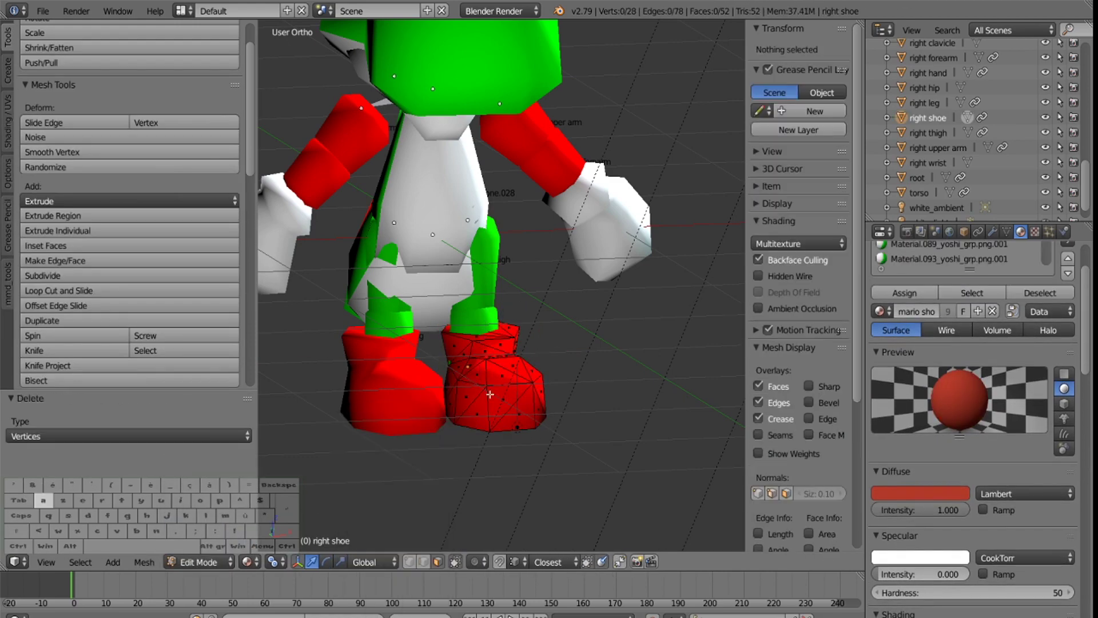
{"action": "key", "text": "Tab"}
{"action": "middle_click_drag", "start_coordinate": [441, 381], "coordinate": [468, 379]}
{"action": "right_click", "coordinate": [466, 250]}
{"action": "left_click", "coordinate": [209, 562]}
{"action": "right_click", "coordinate": [438, 406]}
{"action": "key", "text": "Tab"}
{"action": "key", "text": "Tab"}
{"action": "key", "text": "ctrl+z"}
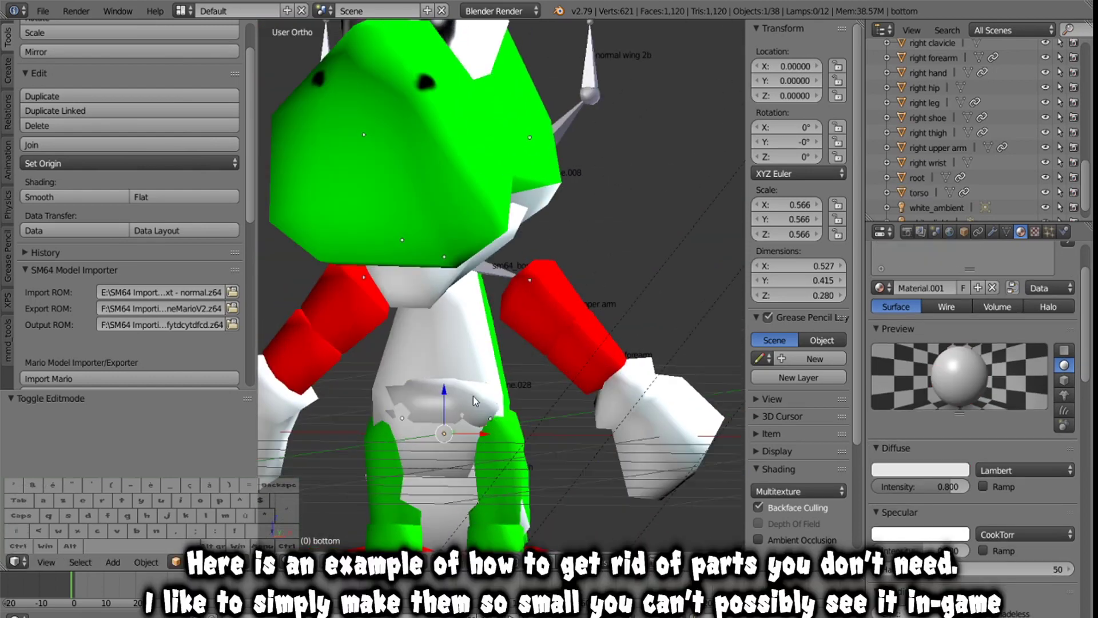
{"action": "left_click", "coordinate": [929, 195]}
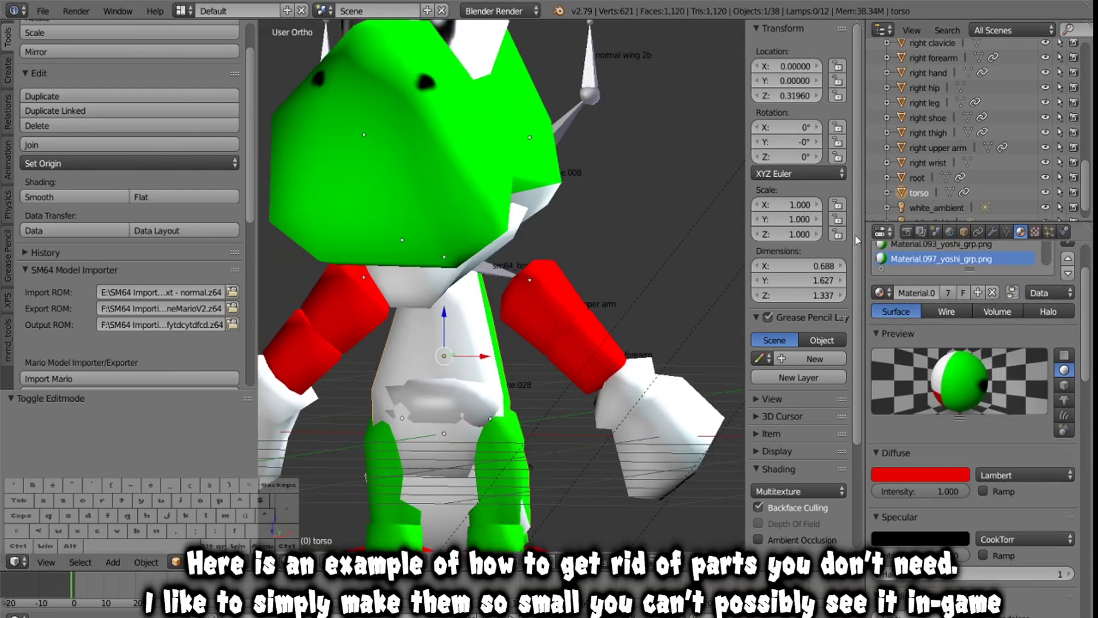
{"action": "scroll", "coordinate": [561, 244], "scroll_direction": "down", "scroll_amount": 4}
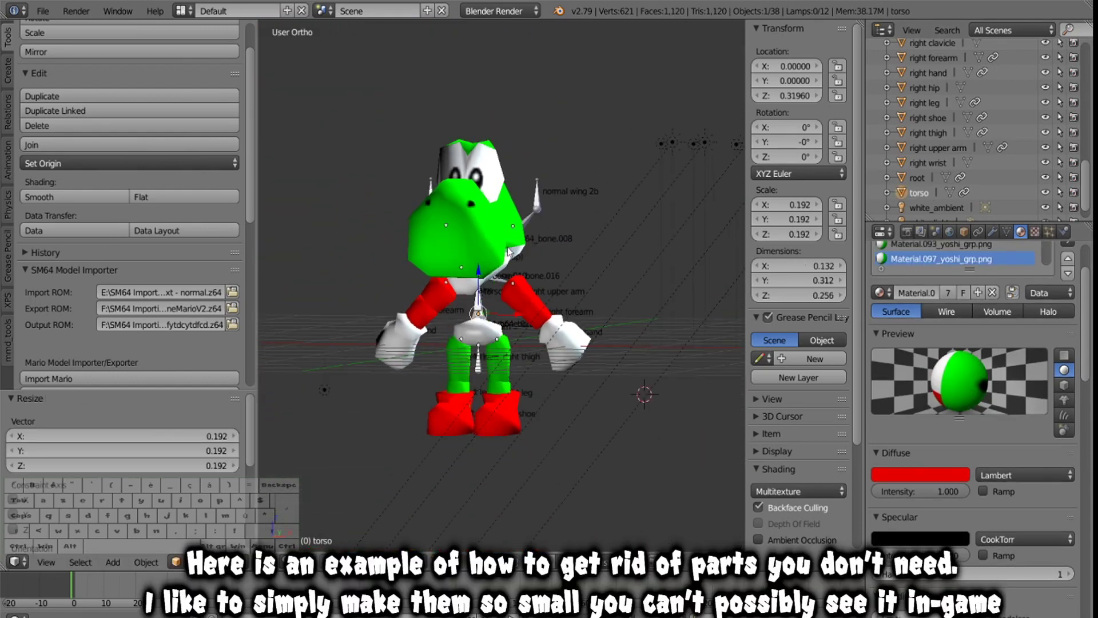
Scale the unneeded bottom object down uniformly, again and again, to a scale below 0.002 so it cannot be seen.
{"action": "right_click", "coordinate": [474, 342]}
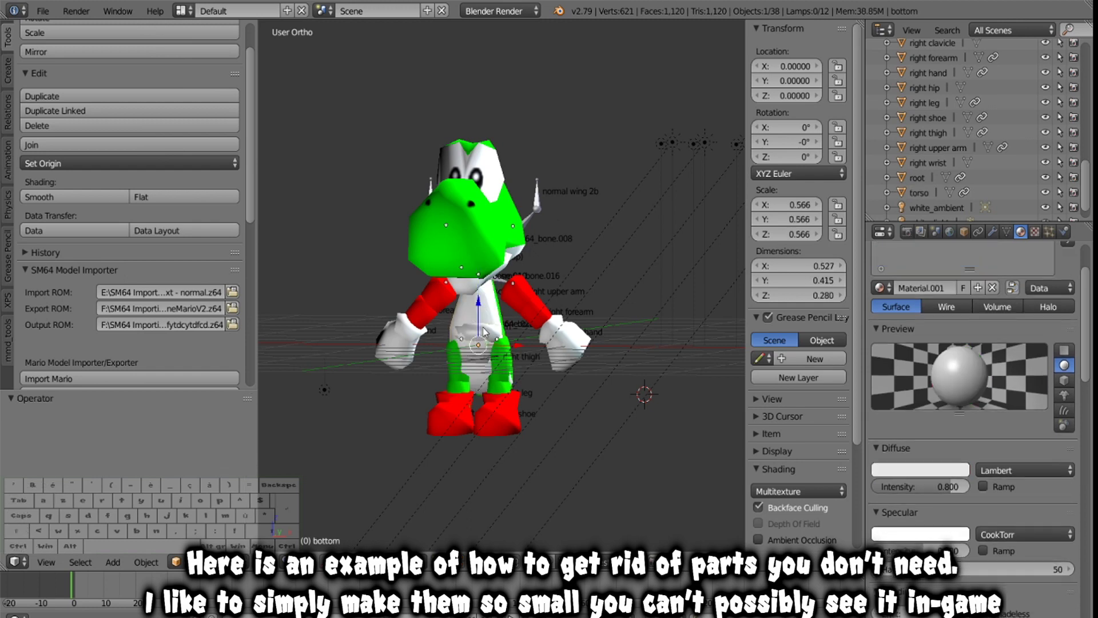
{"action": "left_click", "coordinate": [505, 308]}
{"action": "key", "text": "s"}
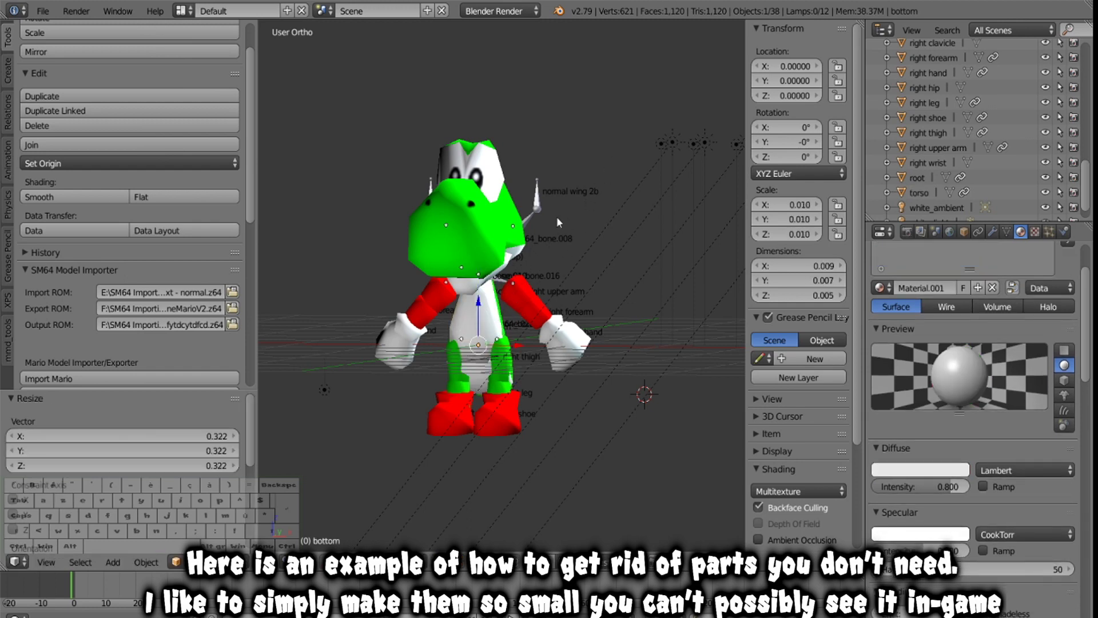
{"action": "key", "text": "s"}
{"action": "left_click", "coordinate": [565, 204]}
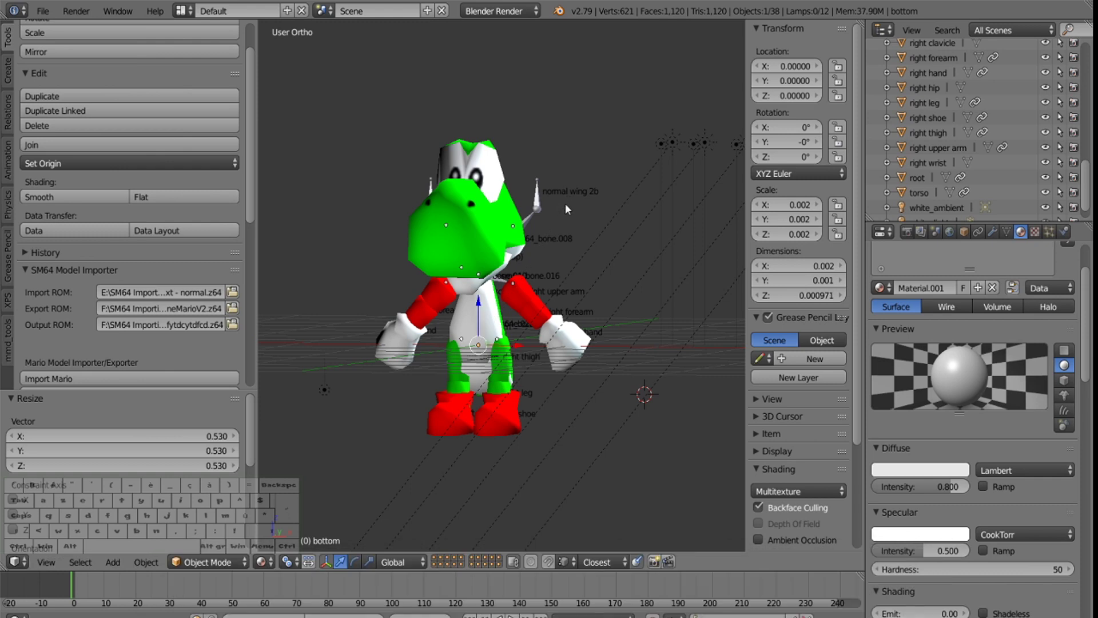
{"action": "key", "text": "s"}
{"action": "left_click", "coordinate": [514, 205]}
{"action": "key", "text": "s"}
{"action": "left_click", "coordinate": [522, 246]}
{"action": "key", "text": "s"}
{"action": "left_click", "coordinate": [523, 271]}
{"action": "key", "text": "s"}
{"action": "left_click", "coordinate": [498, 287]}
{"action": "key", "text": "s"}
{"action": "left_click", "coordinate": [522, 258]}
{"action": "key", "text": "s"}
{"action": "left_click", "coordinate": [528, 264]}
{"action": "key", "text": "s"}
{"action": "left_click", "coordinate": [522, 276]}
{"action": "key", "text": "s"}
{"action": "left_click", "coordinate": [539, 253]}
{"action": "key", "text": "s"}
{"action": "left_click", "coordinate": [540, 235]}
{"action": "key", "text": "s"}
{"action": "left_click", "coordinate": [573, 193]}
{"action": "key", "text": "s"}
{"action": "left_click", "coordinate": [548, 196]}
Assign the green Material.002 to the right upper arm and the right forearm.
{"action": "scroll", "coordinate": [469, 263], "scroll_direction": "up", "scroll_amount": 4}
{"action": "right_click", "coordinate": [542, 298]}
{"action": "left_click", "coordinate": [880, 288]}
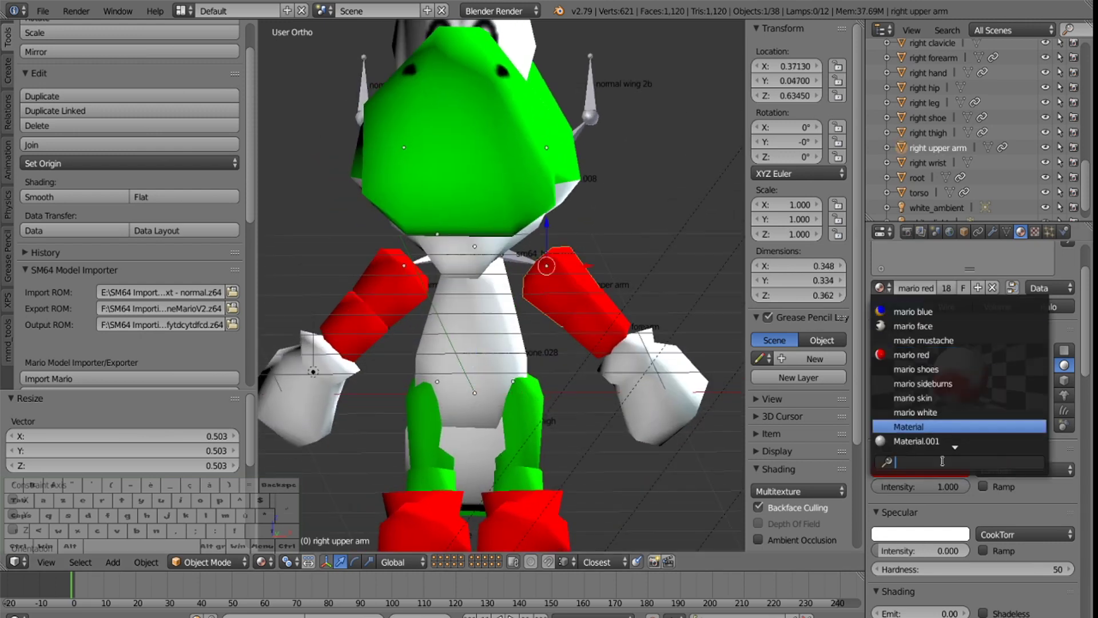
{"action": "left_click", "coordinate": [916, 355]}
{"action": "left_click", "coordinate": [883, 288]}
{"action": "scroll", "coordinate": [938, 440], "scroll_direction": "down", "scroll_amount": 5}
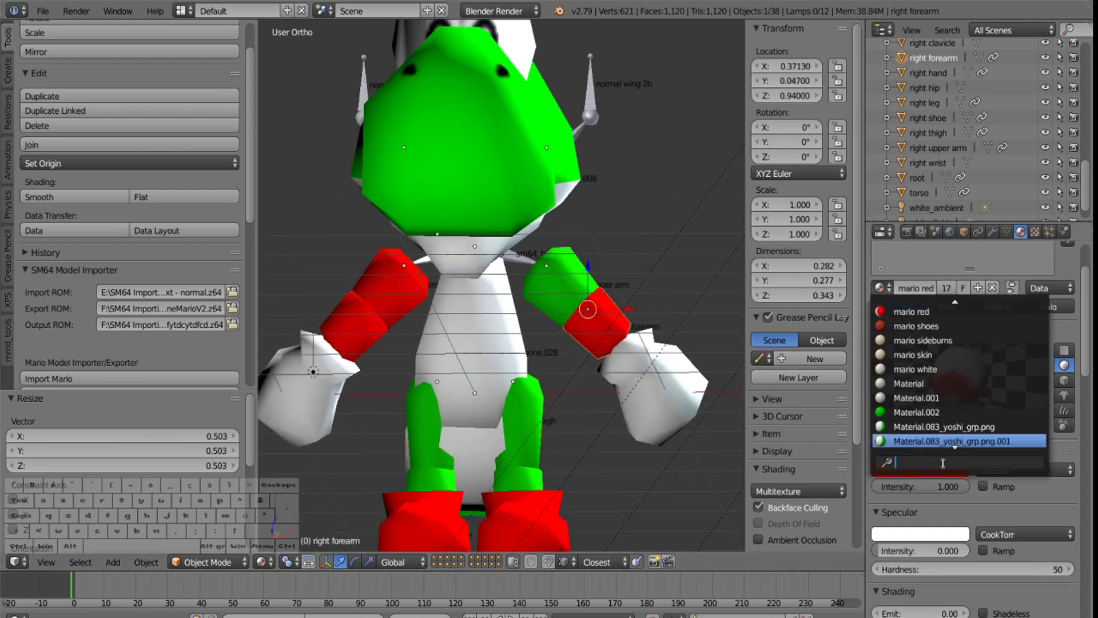
{"action": "left_click", "coordinate": [930, 382]}
Assign the green Material.002 to the left upper arm and the left forearm.
{"action": "right_click", "coordinate": [405, 288]}
{"action": "left_click", "coordinate": [886, 288]}
{"action": "left_click", "coordinate": [915, 412]}
{"action": "right_click", "coordinate": [357, 320]}
{"action": "left_click", "coordinate": [879, 287]}
{"action": "scroll", "coordinate": [926, 412], "scroll_direction": "down", "scroll_amount": 2}
{"action": "left_click", "coordinate": [915, 382]}
Assign the green Material.002 to the right hand and the left hand.
{"action": "right_click", "coordinate": [652, 395]}
{"action": "left_click", "coordinate": [879, 287]}
{"action": "scroll", "coordinate": [926, 412], "scroll_direction": "down", "scroll_amount": 2}
{"action": "left_click", "coordinate": [915, 361]}
{"action": "right_click", "coordinate": [305, 385]}
{"action": "left_click", "coordinate": [880, 288]}
{"action": "left_click", "coordinate": [931, 397]}
Slim both hands along Y, setting the left hand's Y dimension to 0.389 and reducing the right hand's Y dimension too.
{"action": "middle_click_drag", "start_coordinate": [607, 377], "coordinate": [607, 393]}
{"action": "scroll", "coordinate": [607, 392], "scroll_direction": "down", "scroll_amount": 2}
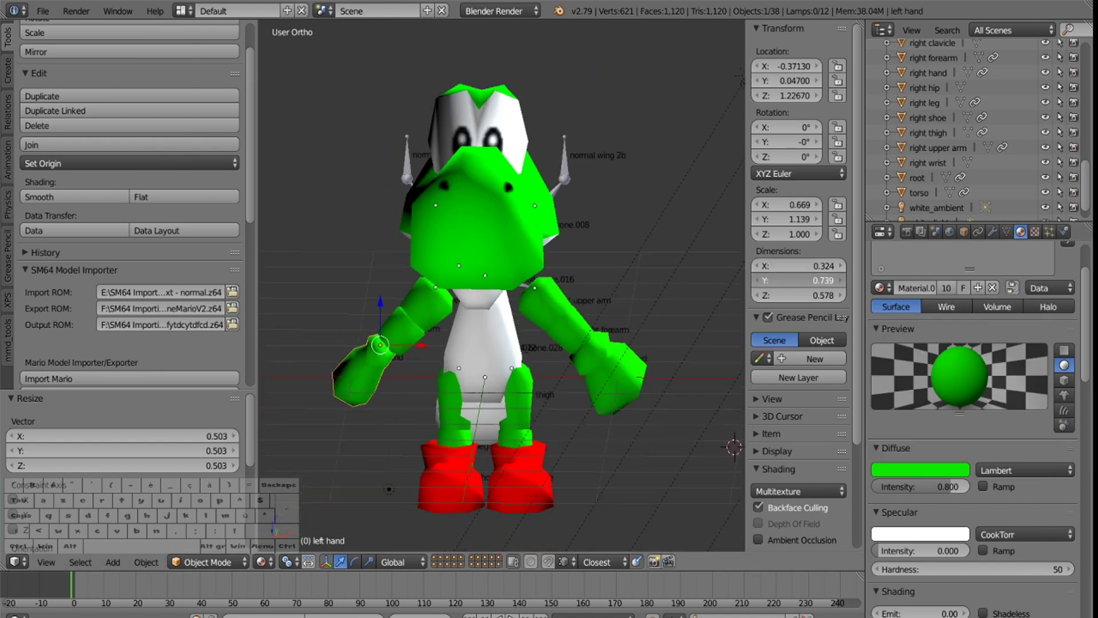
{"action": "middle_click_drag", "start_coordinate": [543, 367], "coordinate": [458, 384]}
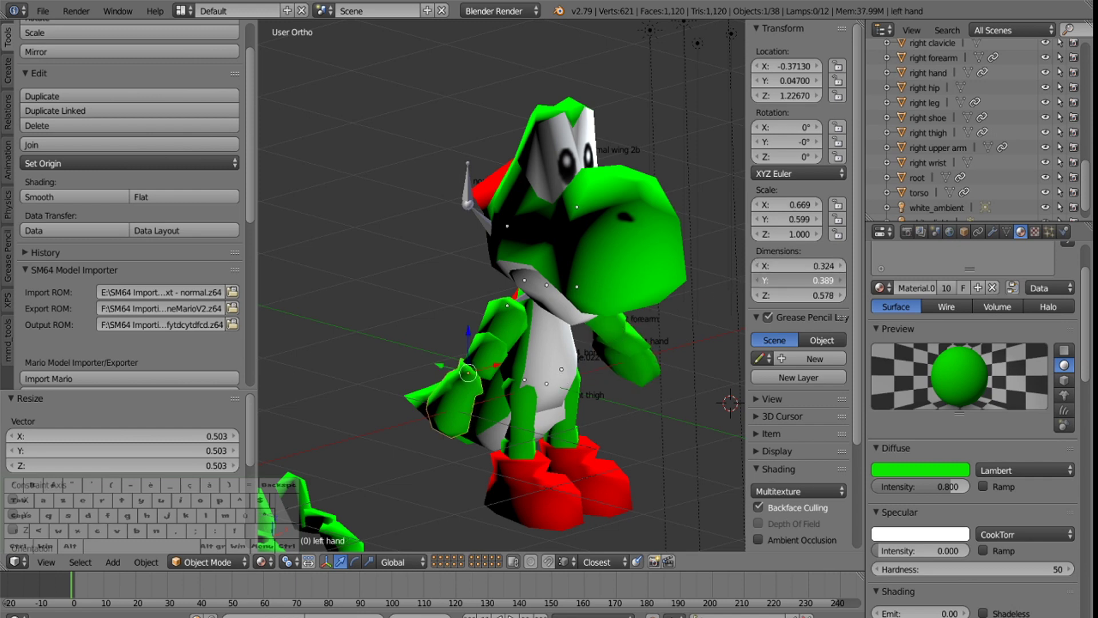
{"action": "right_click", "coordinate": [628, 360]}
{"action": "left_click", "coordinate": [781, 279]}
{"action": "middle_click_drag", "start_coordinate": [630, 341], "coordinate": [573, 298]}
{"action": "mouse_move", "coordinate": [522, 338]}
{"action": "middle_mouse_down"}
{"action": "mouse_move", "coordinate": [549, 329]}
{"action": "mouse_move", "coordinate": [513, 311]}
{"action": "mouse_move", "coordinate": [509, 338]}
{"action": "middle_mouse_up"}
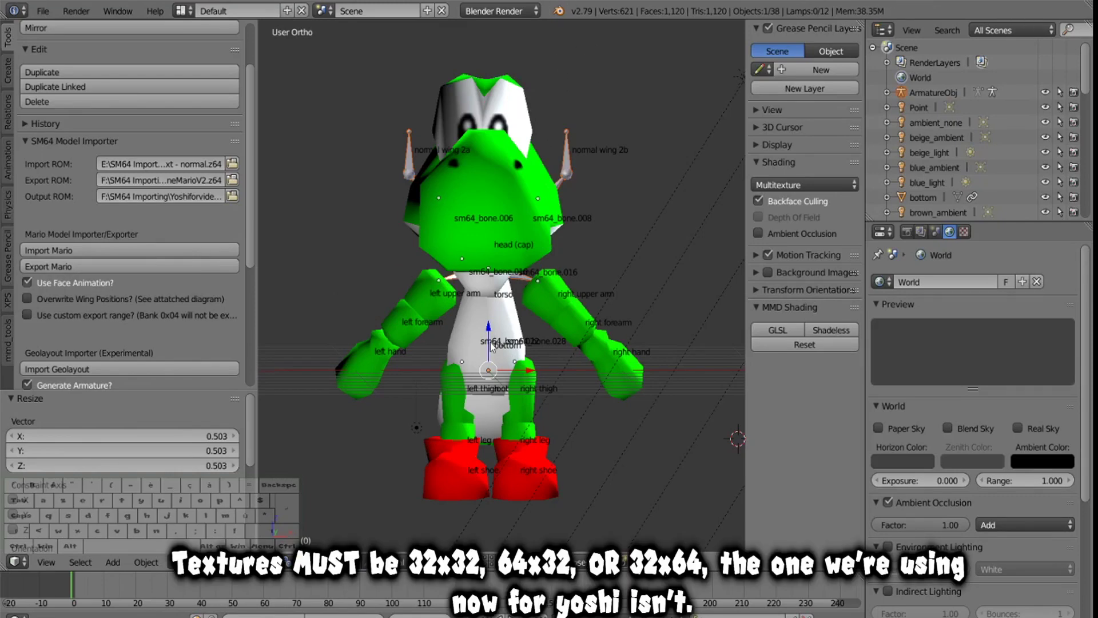
Examine the head's material list and the image size of the texture used by Material.095_yoshi_grp.png.
{"action": "right_click", "coordinate": [491, 173]}
{"action": "scroll", "coordinate": [1006, 331], "scroll_direction": "up", "scroll_amount": 3}
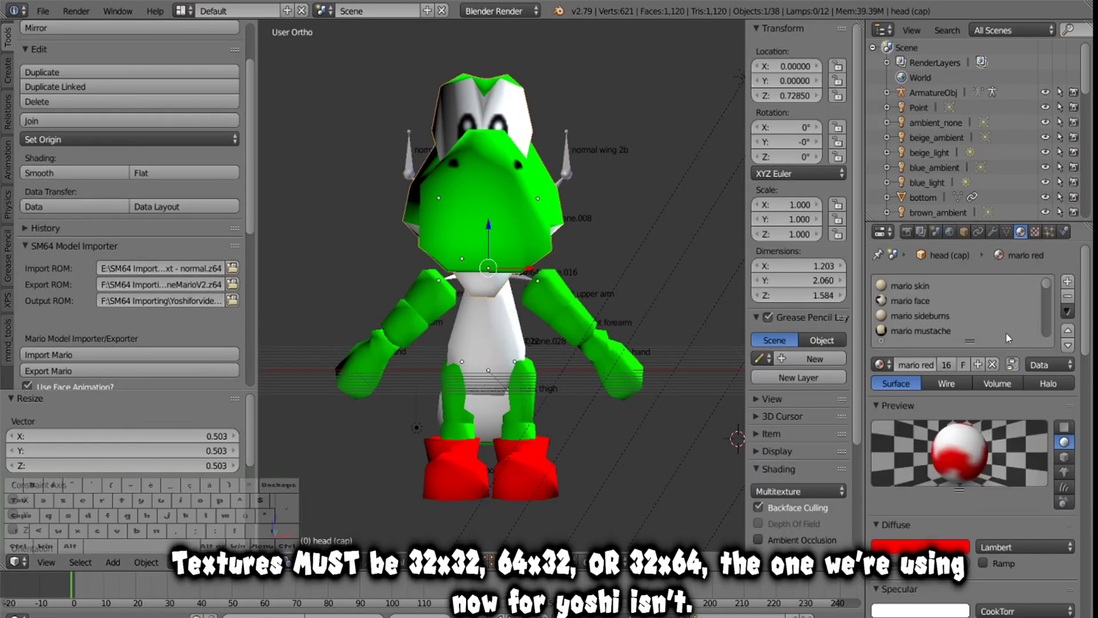
{"action": "scroll", "coordinate": [994, 324], "scroll_direction": "down", "scroll_amount": 5}
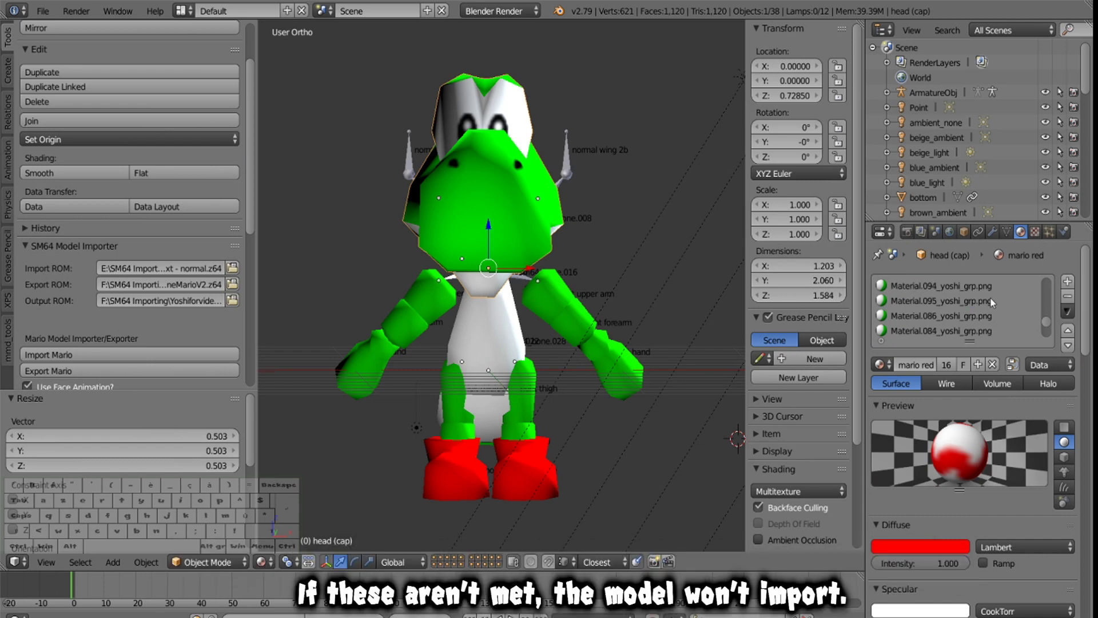
{"action": "left_click", "coordinate": [991, 298]}
{"action": "left_click", "coordinate": [1036, 232]}
{"action": "scroll", "coordinate": [975, 340], "scroll_direction": "up", "scroll_amount": 5}
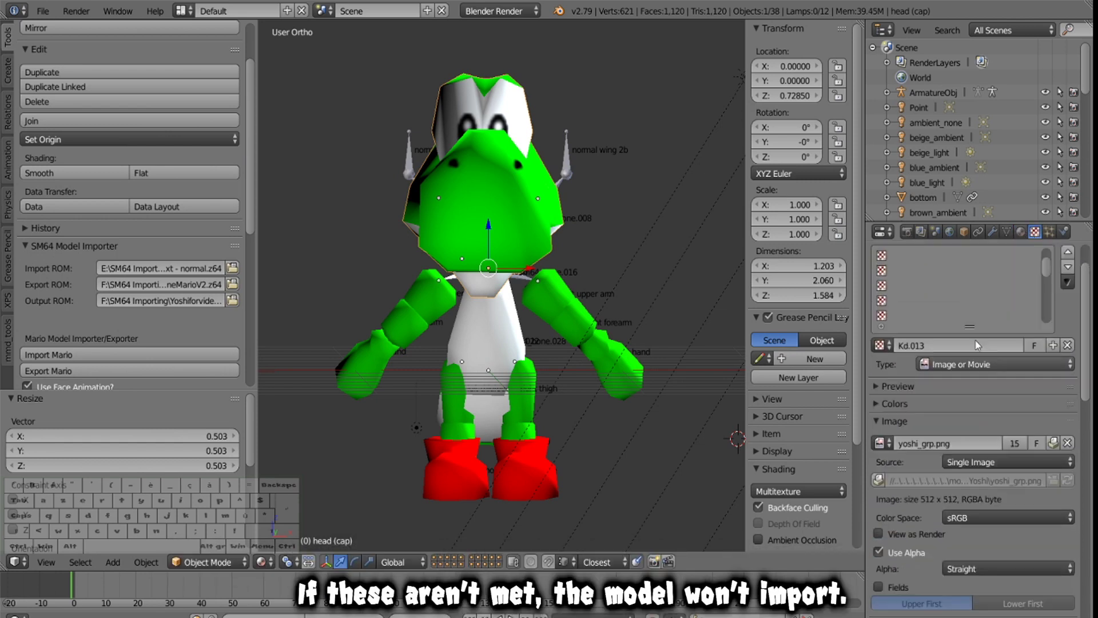
{"action": "left_click", "coordinate": [1021, 232]}
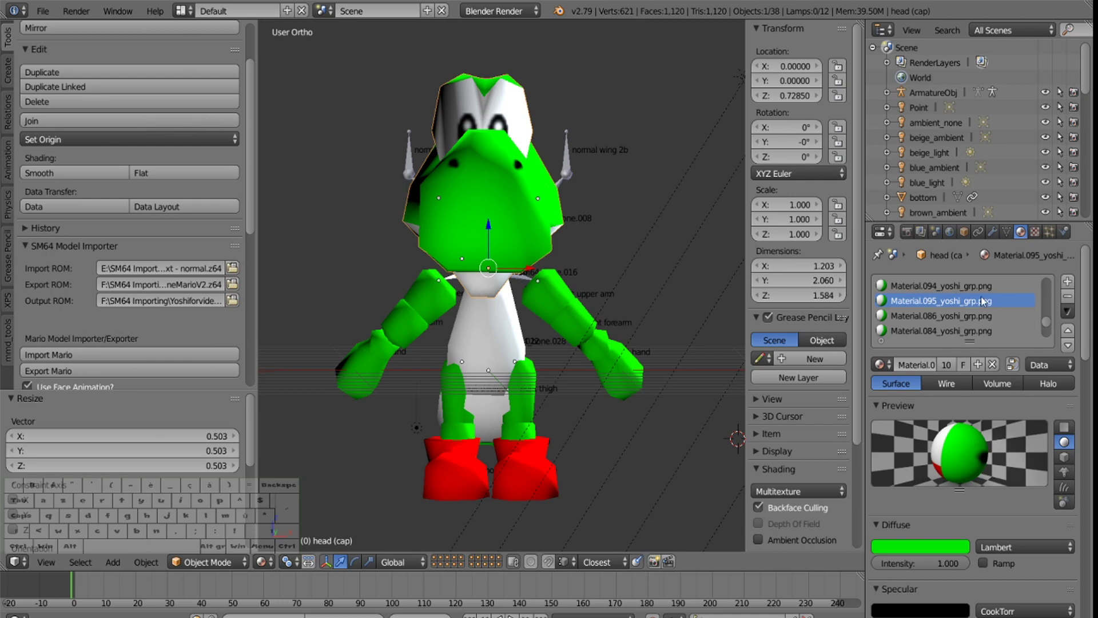
{"action": "scroll", "coordinate": [984, 301], "scroll_direction": "down", "scroll_amount": 2}
{"action": "scroll", "coordinate": [974, 304], "scroll_direction": "up", "scroll_amount": 3}
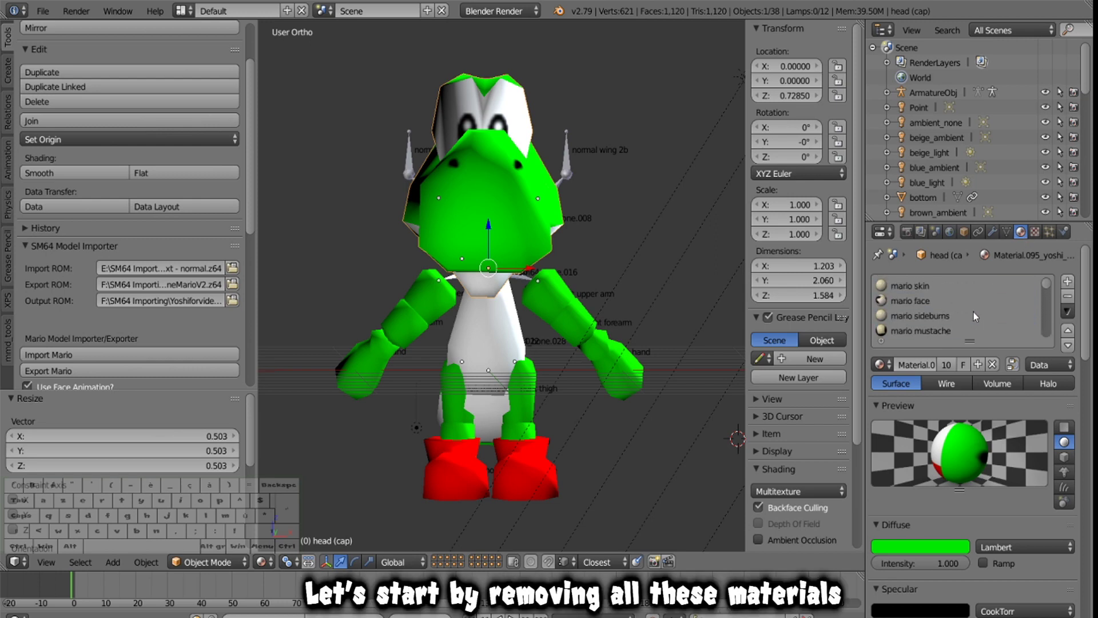
Remove all the yoshi_grp.png material slots from the head, starting with Material.083_yoshi_grp.png.
{"action": "scroll", "coordinate": [970, 307], "scroll_direction": "up", "scroll_amount": 2}
{"action": "left_click", "coordinate": [986, 302]}
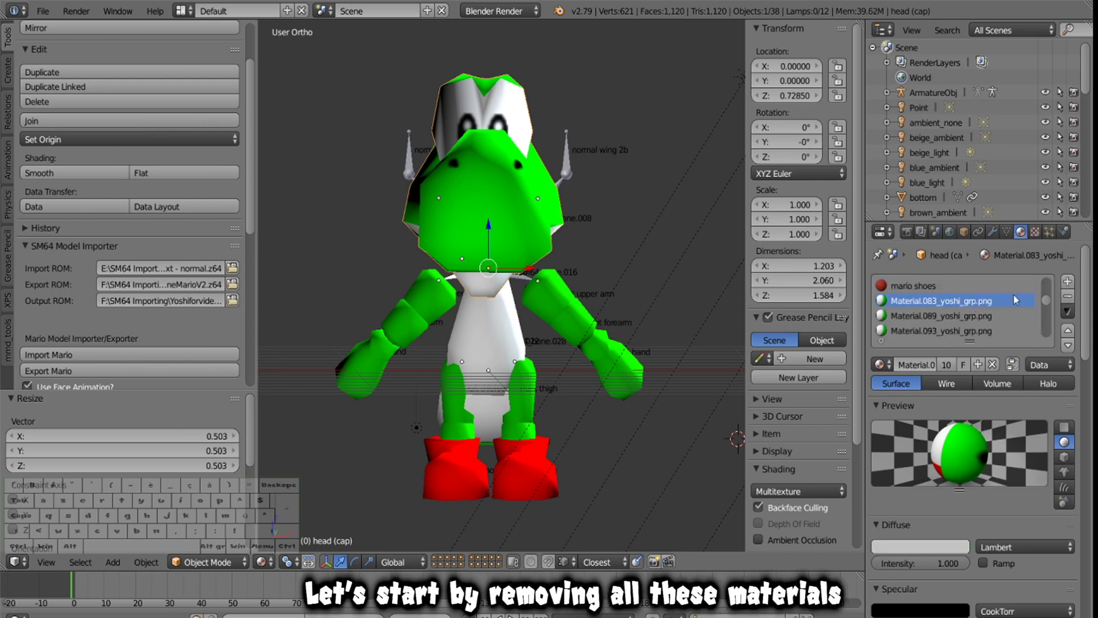
{"action": "left_click", "coordinate": [1067, 297]}
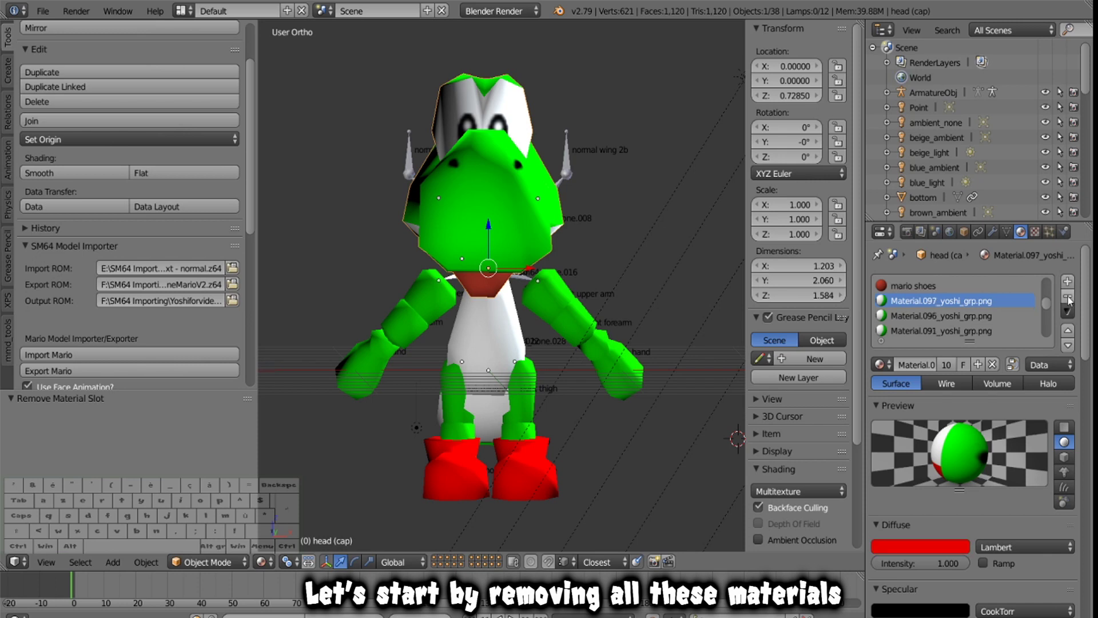
{"action": "left_click", "coordinate": [1068, 297]}
{"action": "left_click", "coordinate": [1068, 297]}
{"action": "left_click", "coordinate": [1068, 297]}
{"action": "left_click", "coordinate": [1067, 296]}
{"action": "left_click", "coordinate": [1067, 297]}
{"action": "left_click", "coordinate": [1068, 297]}
{"action": "left_click", "coordinate": [1068, 297]}
{"action": "left_click", "coordinate": [1068, 296]}
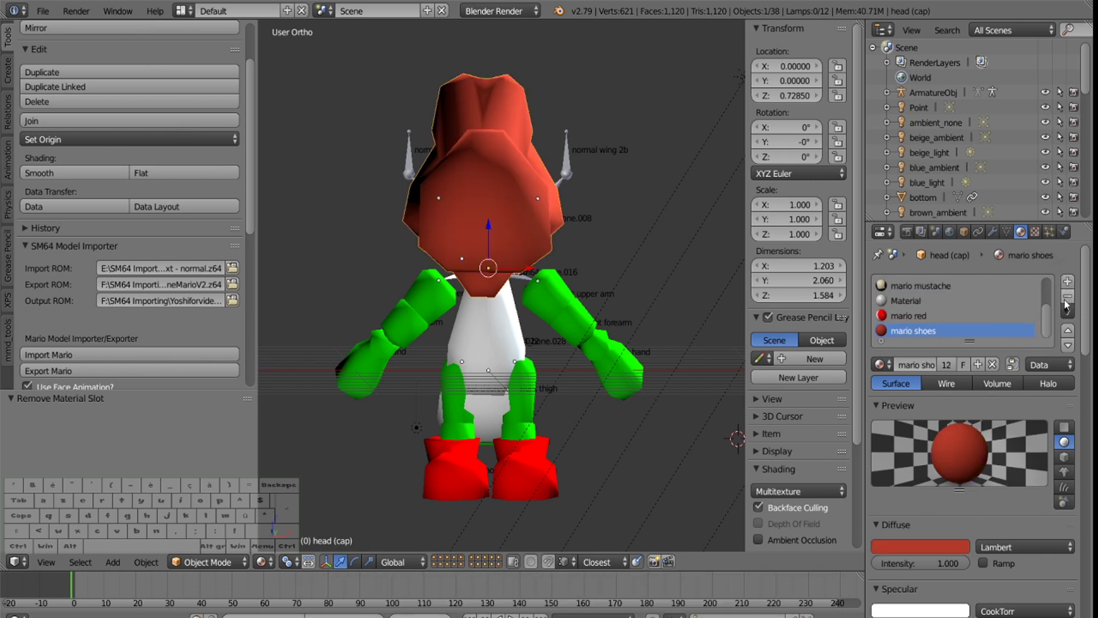
Remove the head's remaining material slots from mario shoes up to mario face, keeping only mario skin.
{"action": "left_click", "coordinate": [1066, 298]}
{"action": "left_click", "coordinate": [1066, 298]}
{"action": "left_click", "coordinate": [1066, 297]}
{"action": "left_click", "coordinate": [1066, 297]}
{"action": "left_click", "coordinate": [1066, 297]}
{"action": "left_click", "coordinate": [1066, 298]}
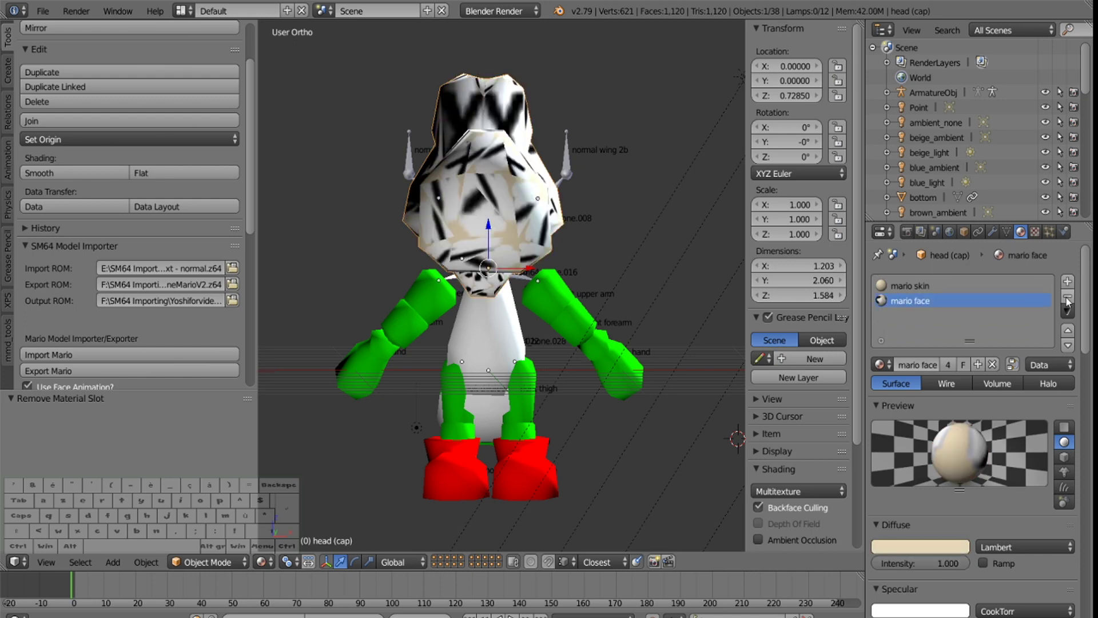
{"action": "left_click", "coordinate": [1066, 298]}
Select only the linked geometry of the head's lower jaw in Edit Mode.
{"action": "middle_click_drag", "start_coordinate": [658, 297], "coordinate": [565, 302]}
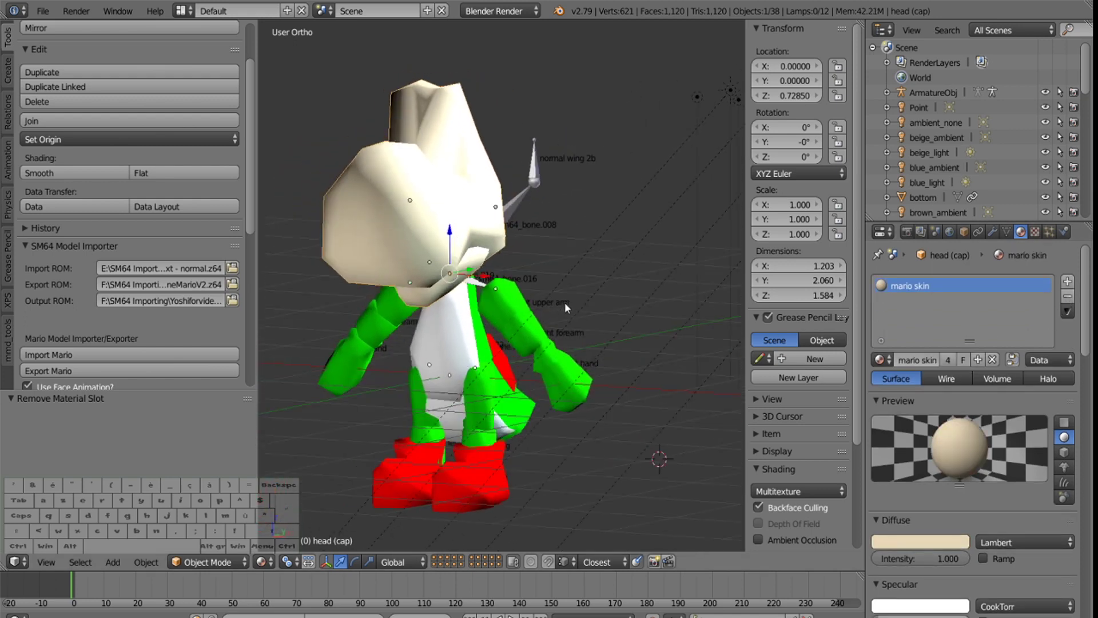
{"action": "middle_click_drag", "start_coordinate": [532, 348], "coordinate": [497, 296]}
{"action": "scroll", "coordinate": [538, 288], "scroll_direction": "down", "scroll_amount": 2}
{"action": "scroll", "coordinate": [500, 296], "scroll_direction": "up", "scroll_amount": 5}
{"action": "left_click", "coordinate": [206, 566]}
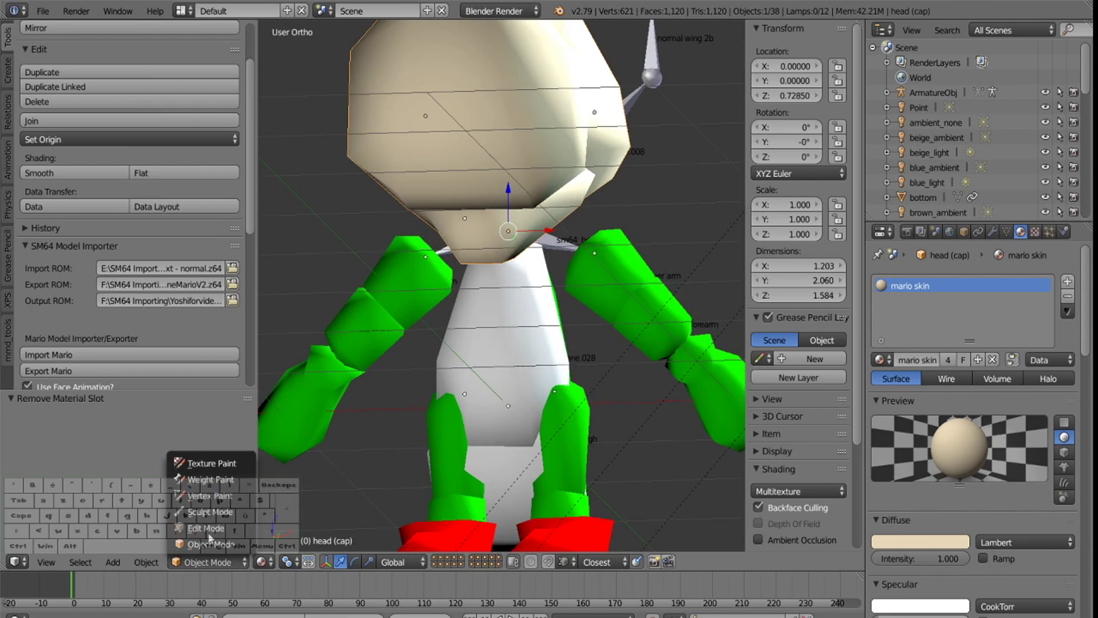
{"action": "key", "text": "Tab"}
{"action": "middle_click_drag", "start_coordinate": [521, 241], "coordinate": [529, 226], "text": "shift"}
{"action": "key", "text": "a"}
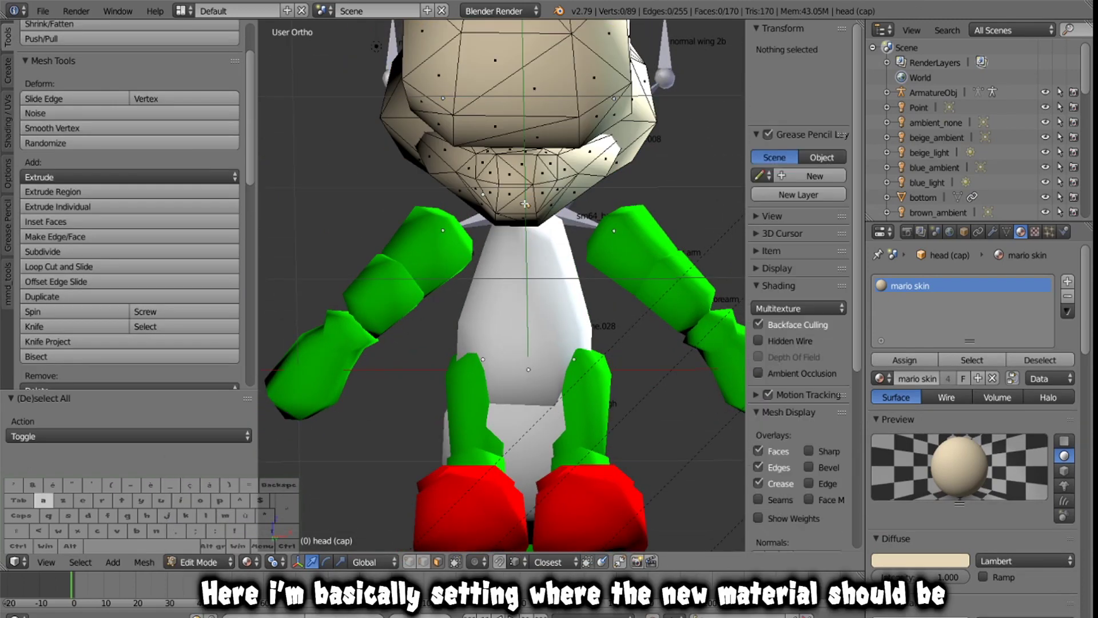
{"action": "key", "text": "l"}
Add a second material slot with a new material to the head and assign it to the selected lower jaw.
{"action": "middle_click_drag", "start_coordinate": [523, 197], "coordinate": [463, 198]}
{"action": "scroll", "coordinate": [463, 199], "scroll_direction": "down", "scroll_amount": 4, "text": "ctrl"}
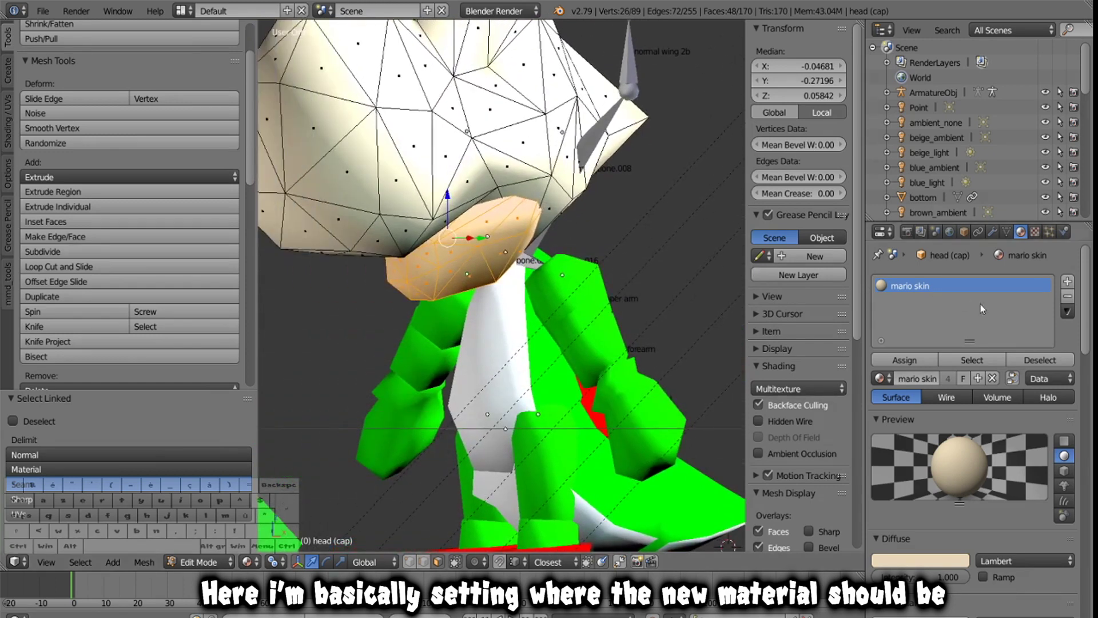
{"action": "left_click", "coordinate": [1068, 281]}
{"action": "left_click", "coordinate": [926, 384]}
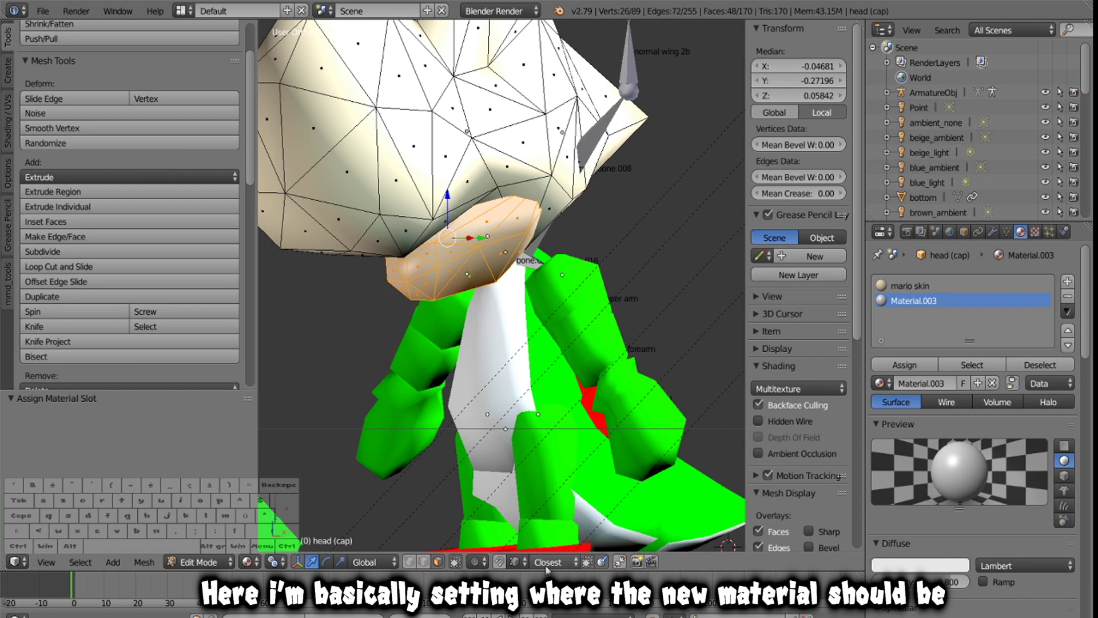
In Object Mode, add Material.002 to the head's material slots, move it to the top, and remove the mario skin slot.
{"action": "left_click", "coordinate": [224, 559]}
{"action": "left_click", "coordinate": [217, 543]}
{"action": "scroll", "coordinate": [400, 329], "scroll_direction": "down", "scroll_amount": 2}
{"action": "scroll", "coordinate": [411, 317], "scroll_direction": "up", "scroll_amount": 3, "text": "shift"}
{"action": "middle_click_drag", "start_coordinate": [410, 317], "coordinate": [410, 422], "text": "shift"}
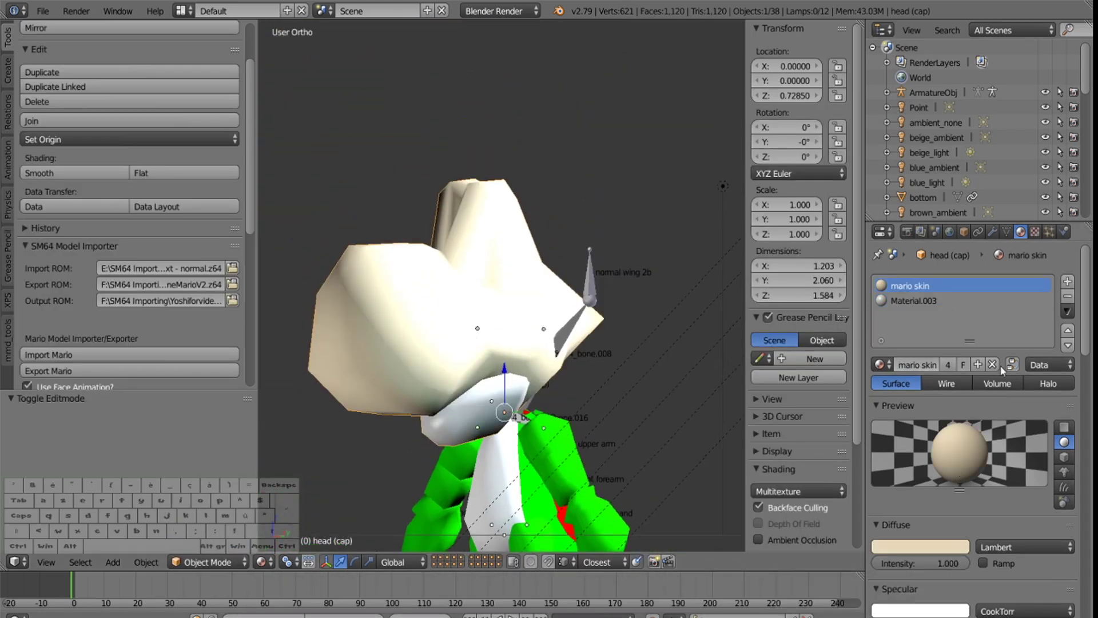
{"action": "left_click", "coordinate": [1066, 281]}
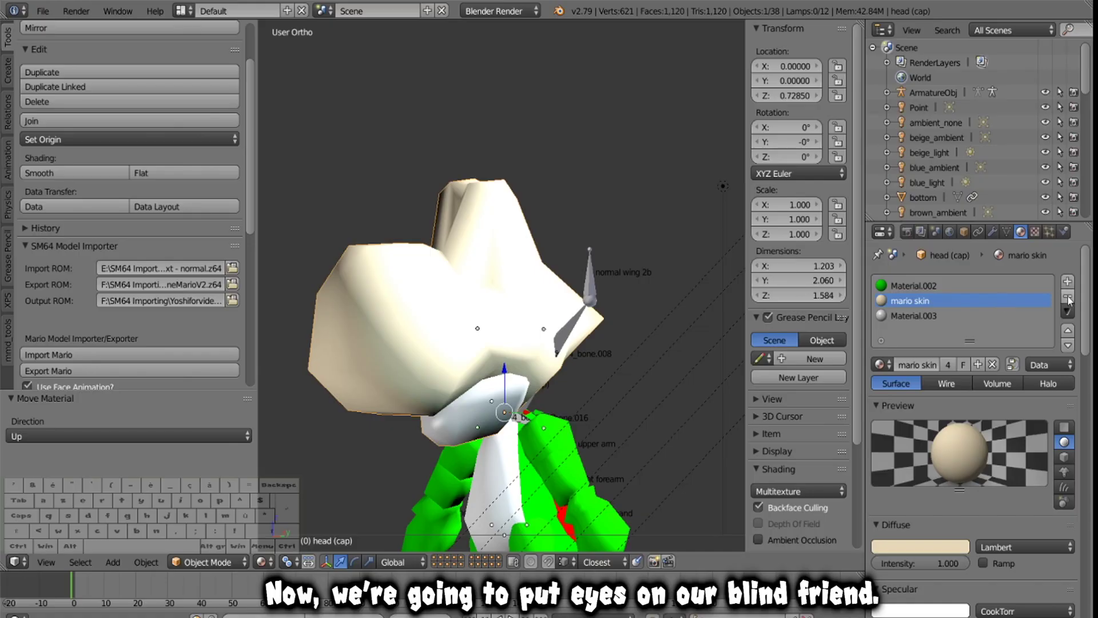
{"action": "middle_click_drag", "start_coordinate": [503, 349], "coordinate": [597, 318]}
In Edit Mode, select only the front faces of both eye bumps on the head, where the eye texture belongs.
{"action": "left_click", "coordinate": [220, 559]}
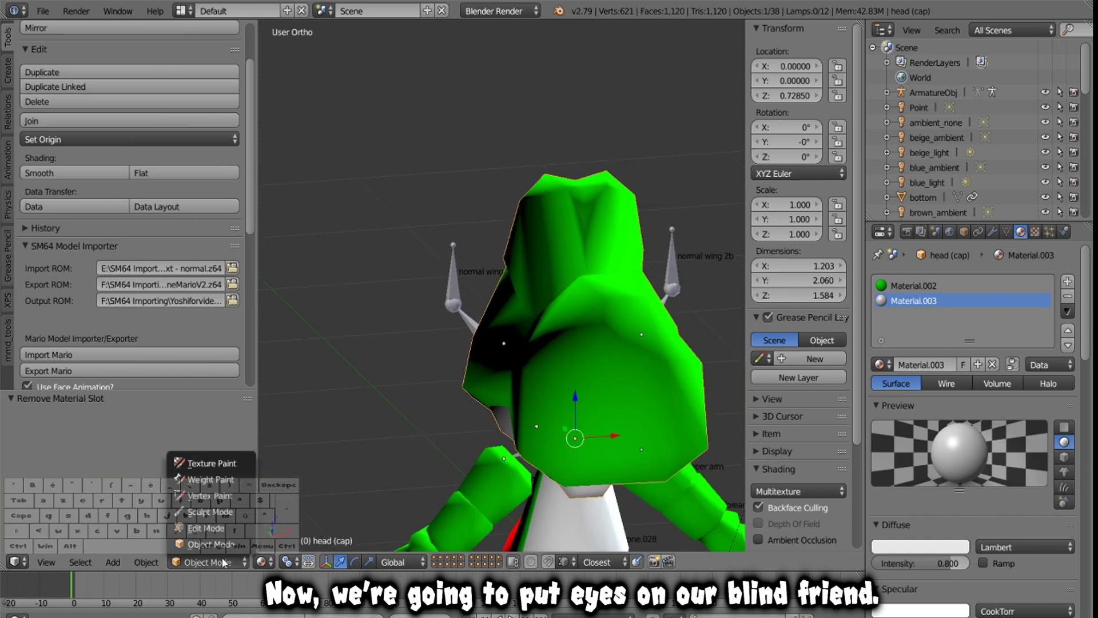
{"action": "left_click", "coordinate": [216, 528]}
{"action": "scroll", "coordinate": [497, 317], "scroll_direction": "up", "scroll_amount": 1}
{"action": "middle_click_drag", "start_coordinate": [496, 317], "coordinate": [471, 324]}
{"action": "key", "text": "a"}
{"action": "right_click", "coordinate": [521, 270]}
{"action": "right_click", "coordinate": [517, 262], "text": "shift"}
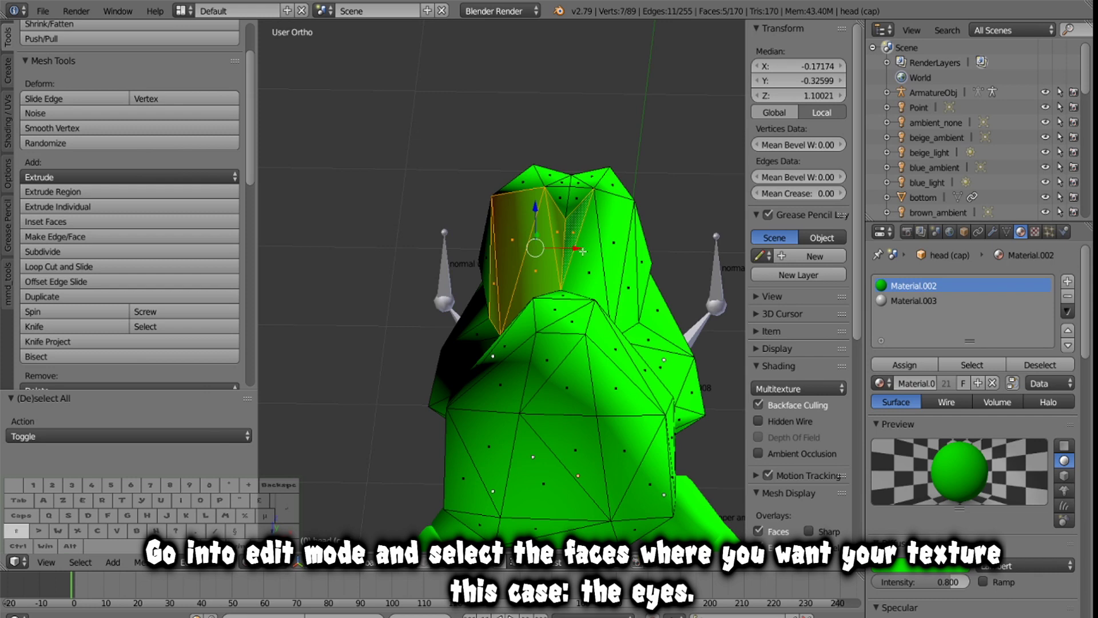
{"action": "right_click", "coordinate": [657, 342], "text": "shift"}
{"action": "middle_click_drag", "start_coordinate": [657, 342], "coordinate": [703, 329]}
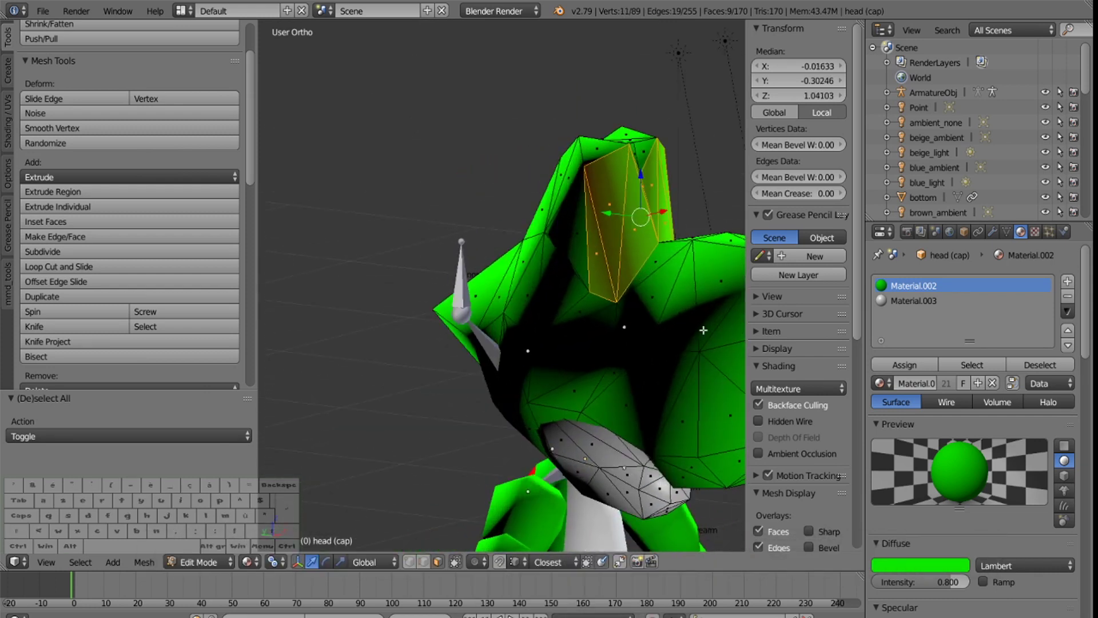
{"action": "right_click", "coordinate": [571, 306], "text": "shift"}
{"action": "middle_click_drag", "start_coordinate": [571, 306], "coordinate": [541, 242]}
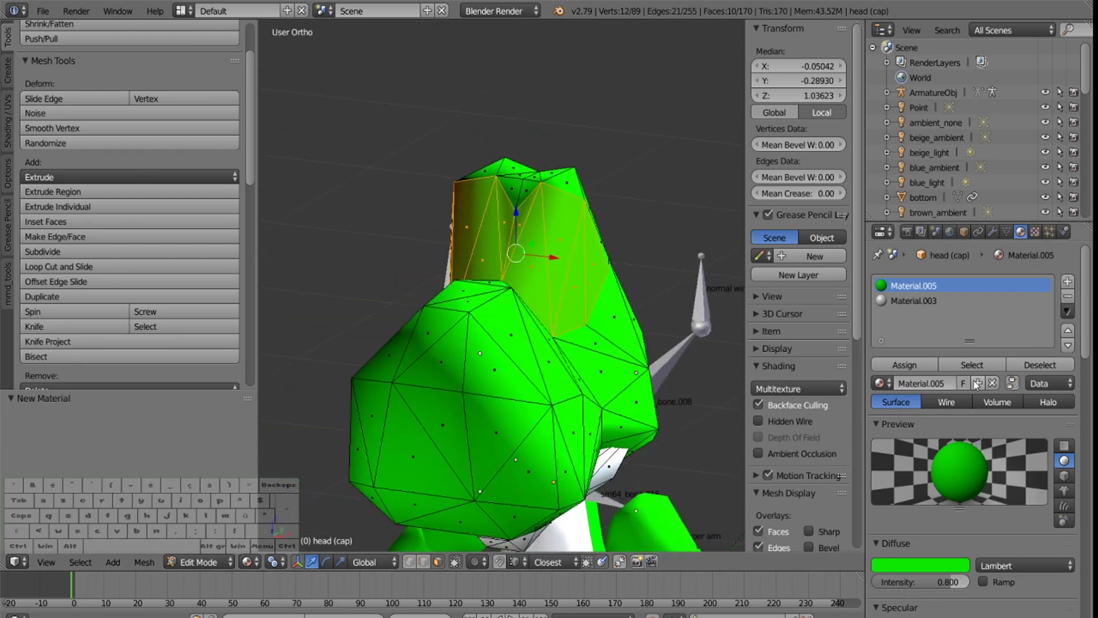
Make Material.002 in the first slot a single-user copy and give it a new image texture using yoshieye.png.
{"action": "left_click", "coordinate": [1034, 231]}
{"action": "left_click", "coordinate": [896, 370]}
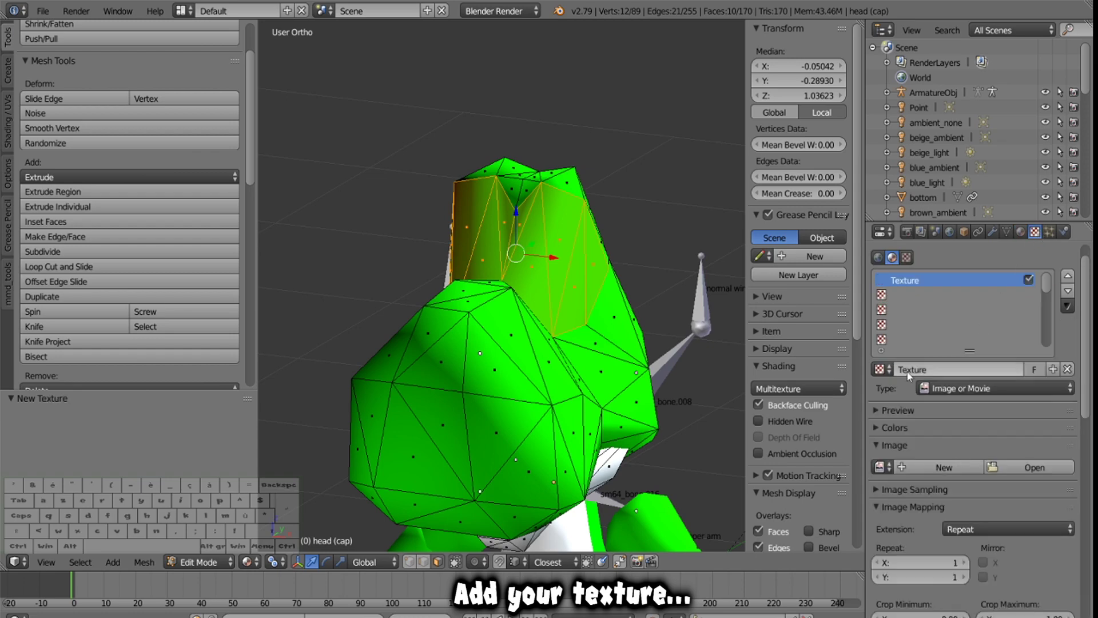
{"action": "scroll", "coordinate": [972, 446], "scroll_direction": "down", "scroll_amount": 4}
{"action": "left_click", "coordinate": [1014, 375]}
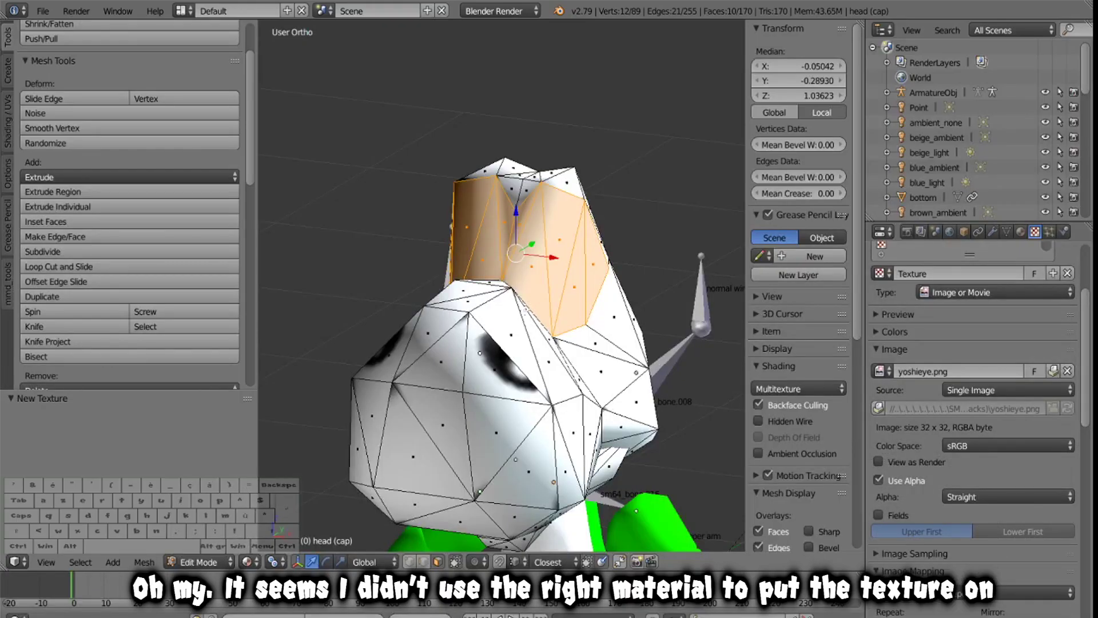
Add a third material slot using Material.002 to the head and assign Material.005 to the selected eye faces.
{"action": "left_click", "coordinate": [1021, 232]}
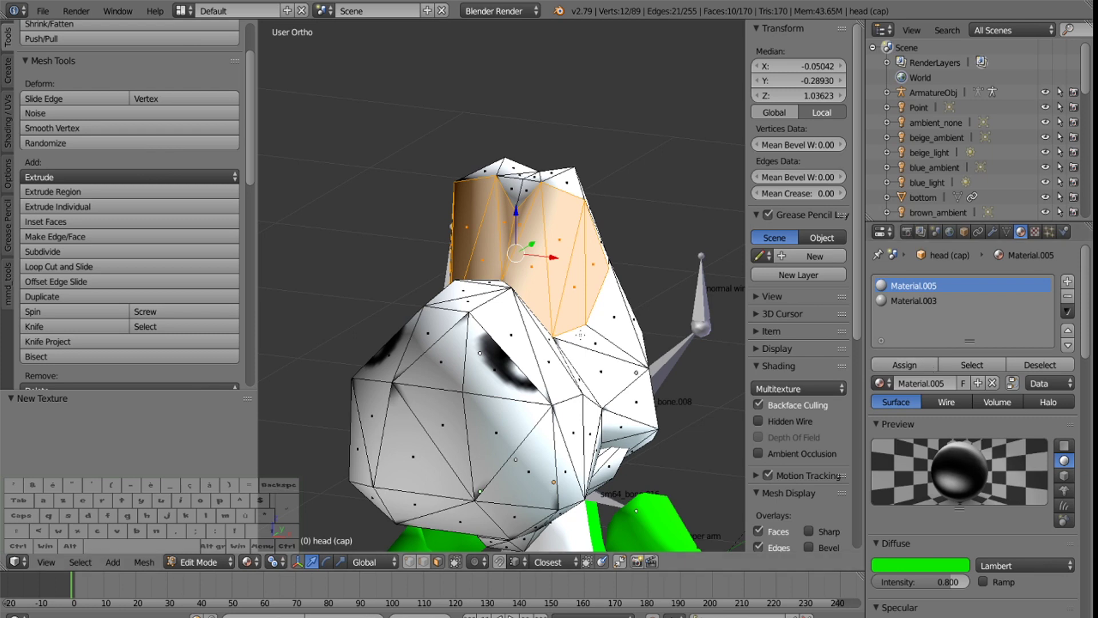
{"action": "scroll", "coordinate": [580, 335], "scroll_direction": "down", "scroll_amount": 2}
{"action": "middle_click_drag", "start_coordinate": [580, 335], "coordinate": [556, 310]}
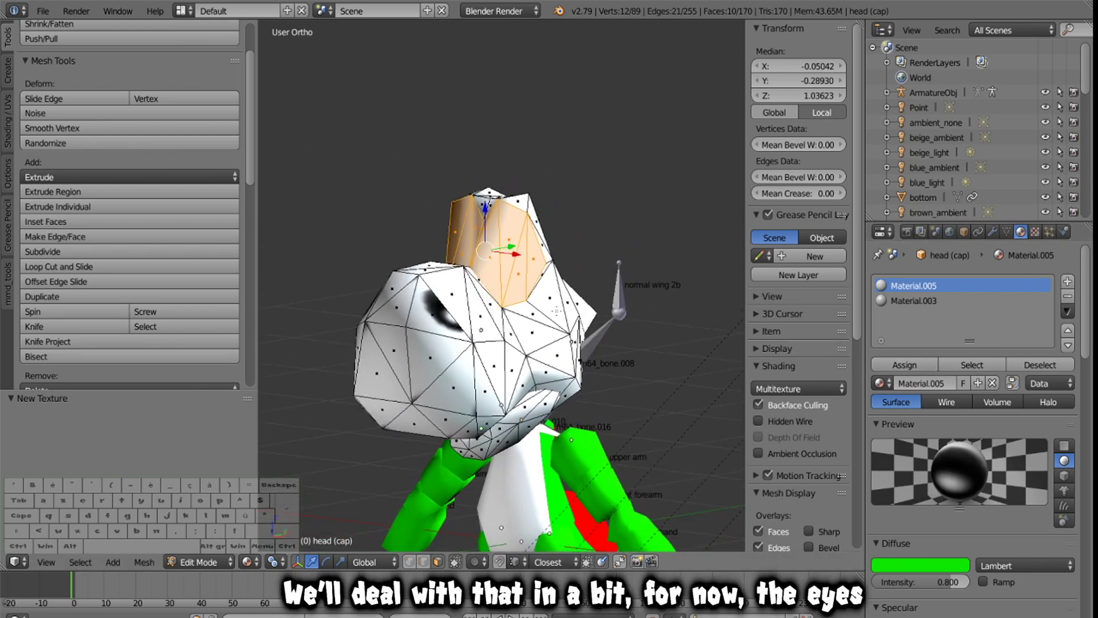
{"action": "left_click", "coordinate": [1067, 281]}
{"action": "left_click", "coordinate": [913, 384]}
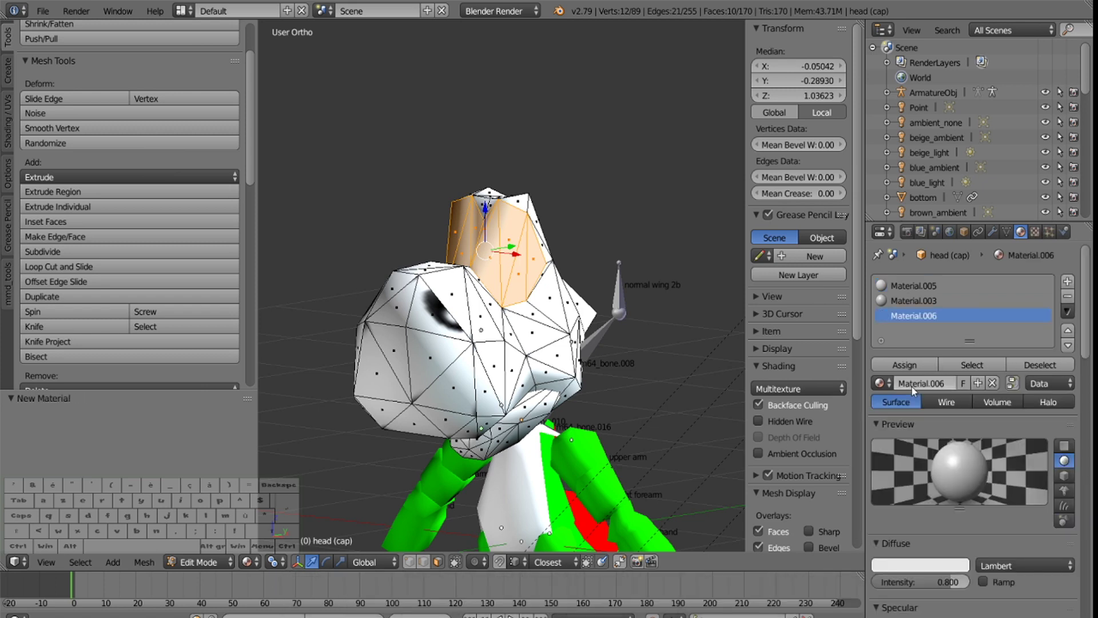
{"action": "left_click", "coordinate": [880, 383]}
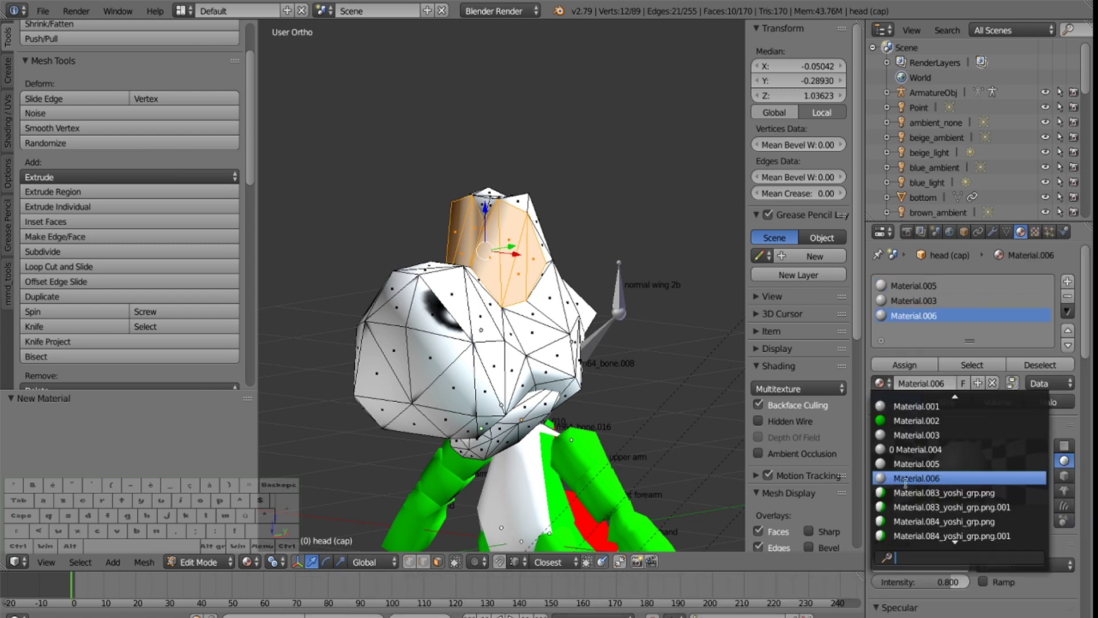
{"action": "left_click", "coordinate": [927, 422]}
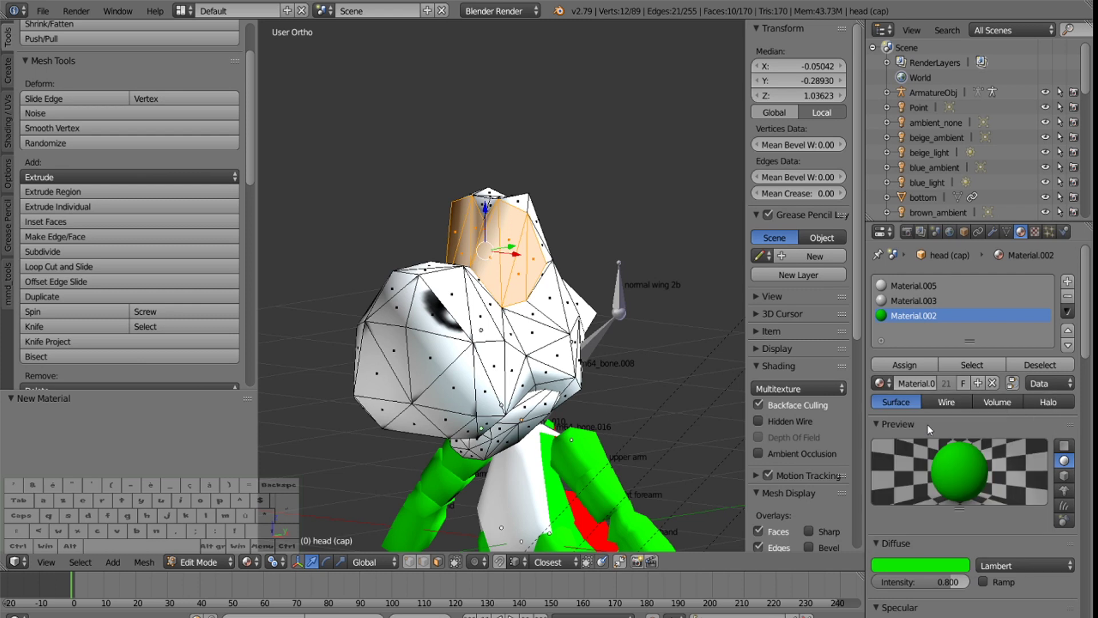
{"action": "left_click", "coordinate": [935, 288]}
{"action": "left_click", "coordinate": [905, 364]}
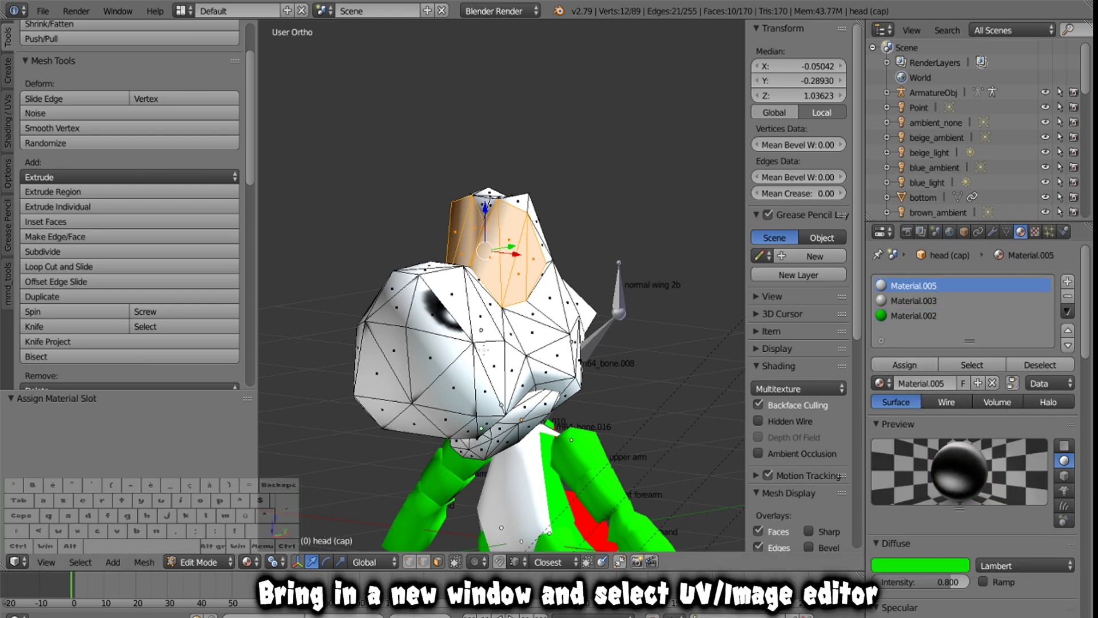
Split the 3D viewport, set the new area to the UV/Image Editor, and widen it to show the texture.
{"action": "middle_click_drag", "start_coordinate": [502, 335], "coordinate": [540, 333]}
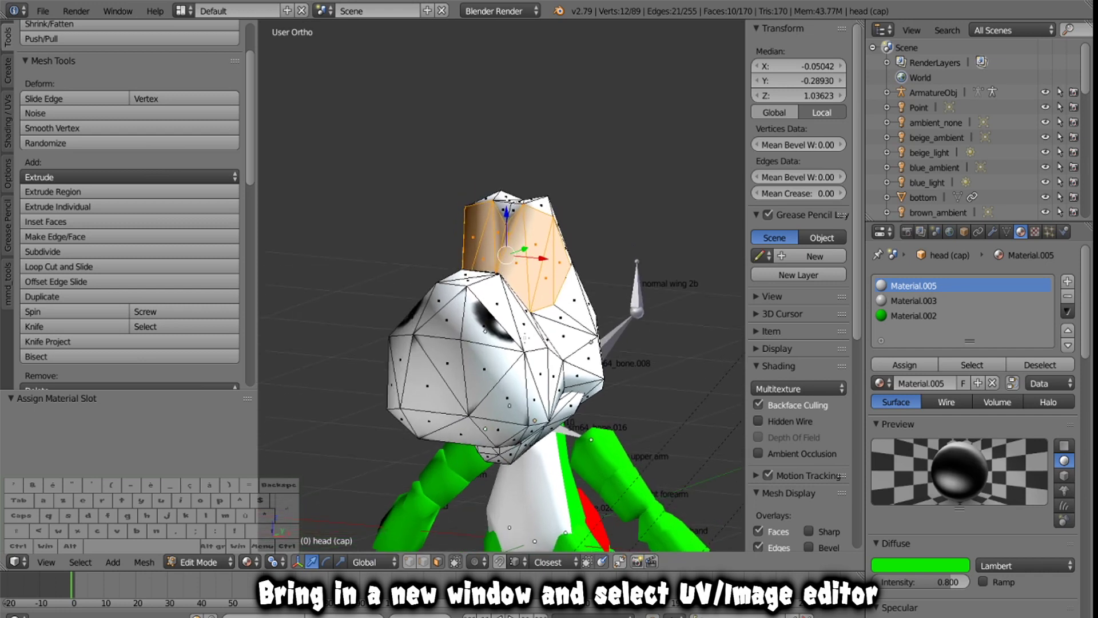
{"action": "left_click_drag", "start_coordinate": [6, 566], "coordinate": [129, 565]}
{"action": "left_click", "coordinate": [17, 562]}
{"action": "left_click", "coordinate": [49, 449]}
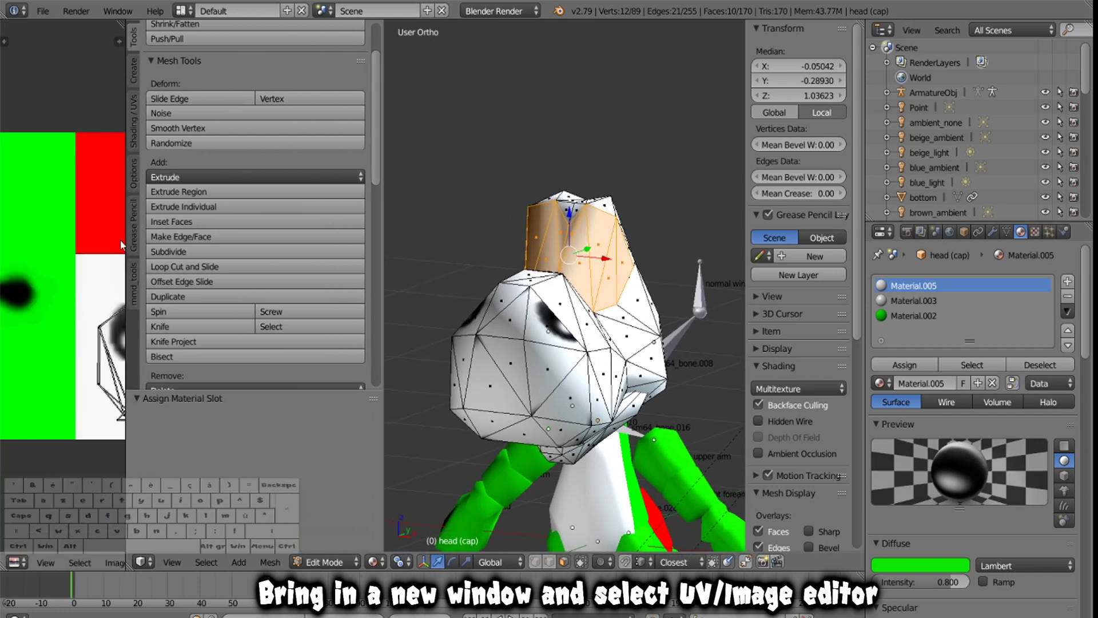
{"action": "left_click_drag", "start_coordinate": [125, 440], "coordinate": [275, 401]}
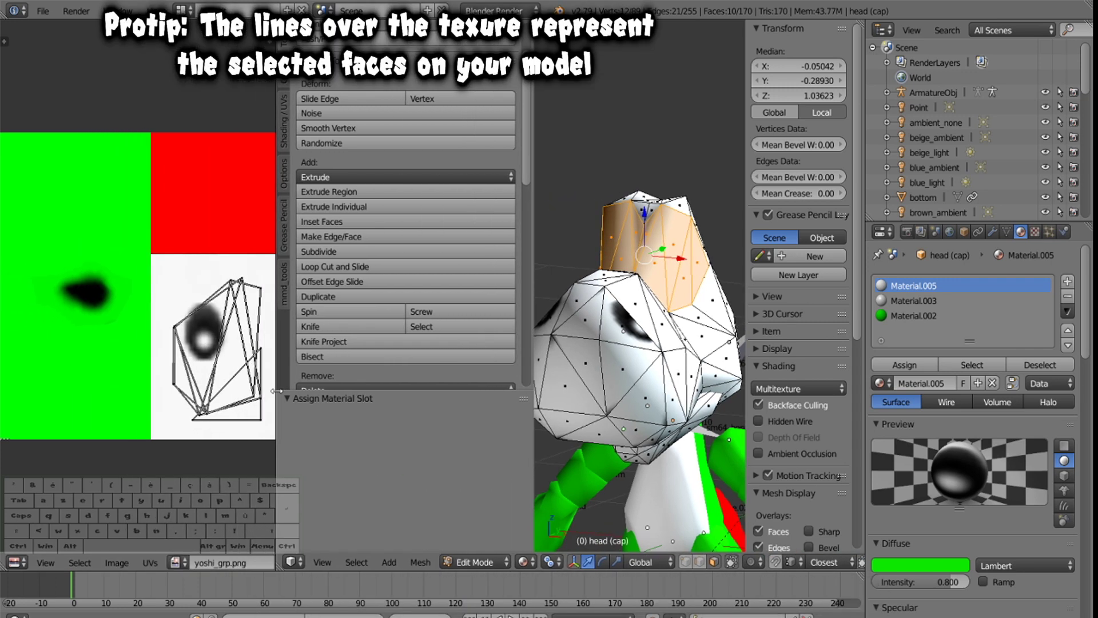
{"action": "left_click", "coordinate": [283, 127]}
{"action": "left_click", "coordinate": [331, 249]}
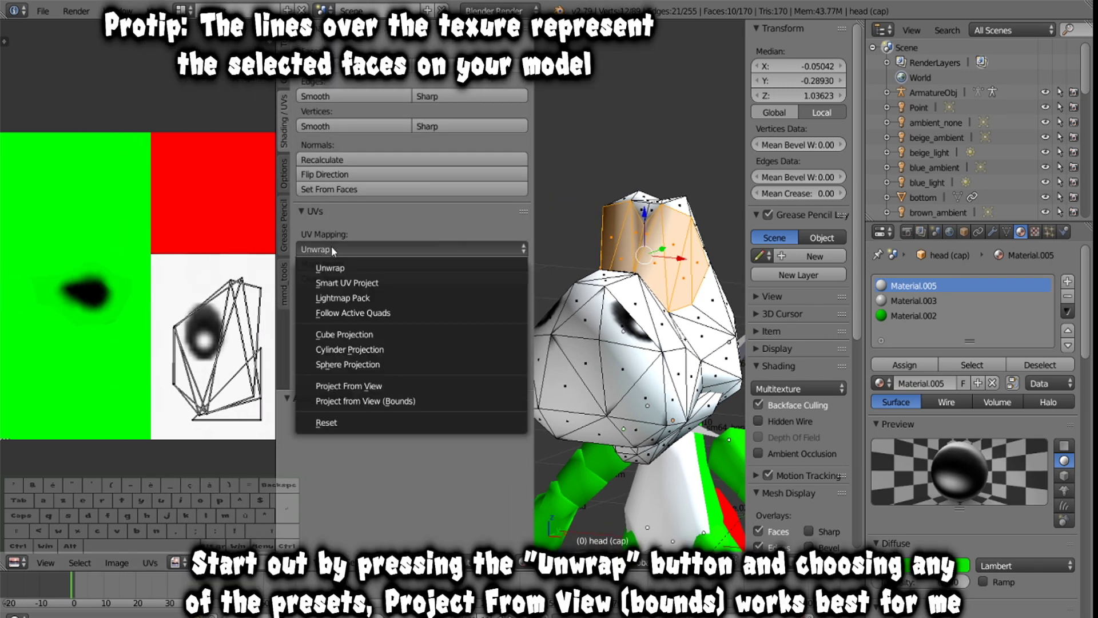
{"action": "left_click", "coordinate": [344, 468]}
{"action": "middle_click_drag", "start_coordinate": [540, 293], "coordinate": [618, 304]}
{"action": "key", "text": "ctrl+z"}
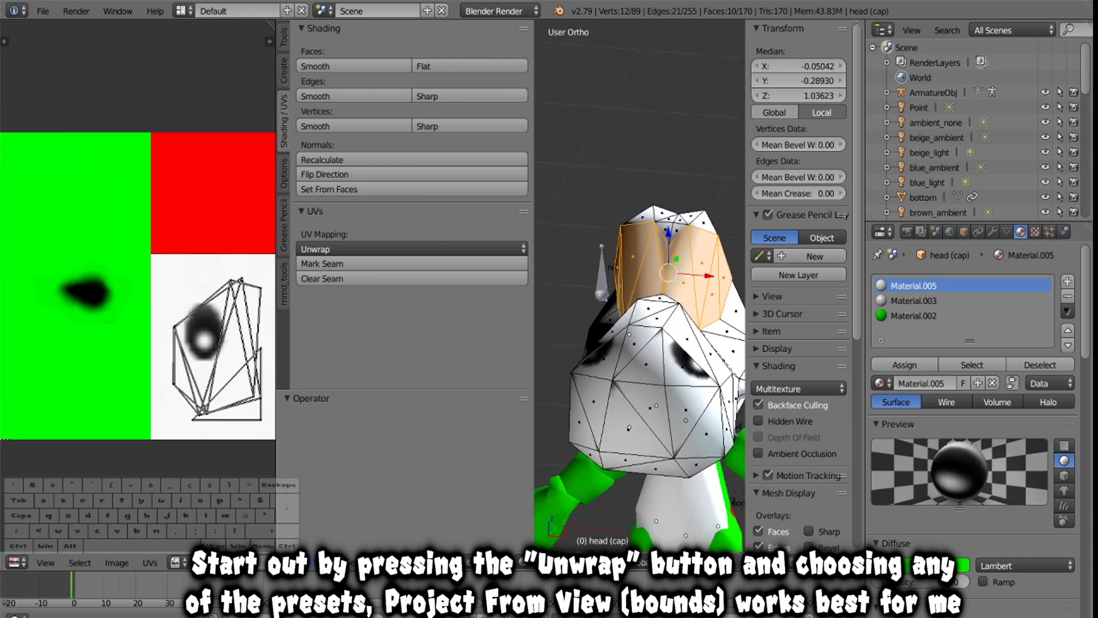
{"action": "left_click", "coordinate": [482, 562]}
{"action": "left_click", "coordinate": [482, 543]}
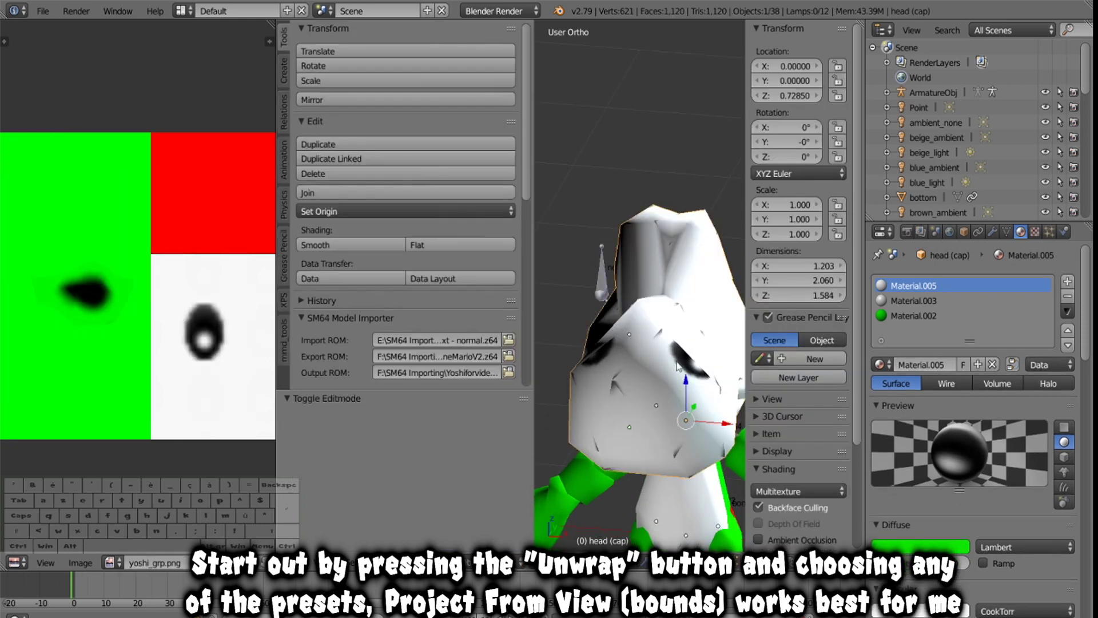
{"action": "left_click", "coordinate": [475, 562]}
{"action": "left_click", "coordinate": [474, 547]}
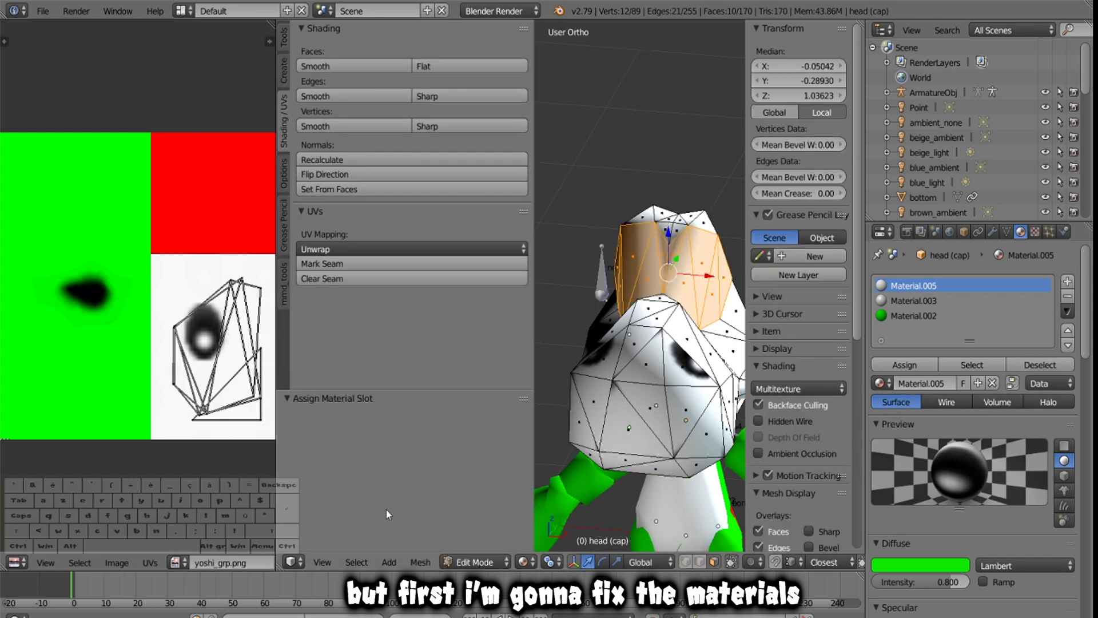
In Object Mode, move Material.002 to the top of the head's material slots and remove the Material.005 slot.
{"action": "left_click", "coordinate": [471, 562]}
{"action": "left_click", "coordinate": [472, 543]}
{"action": "middle_click_drag", "start_coordinate": [667, 355], "coordinate": [645, 393]}
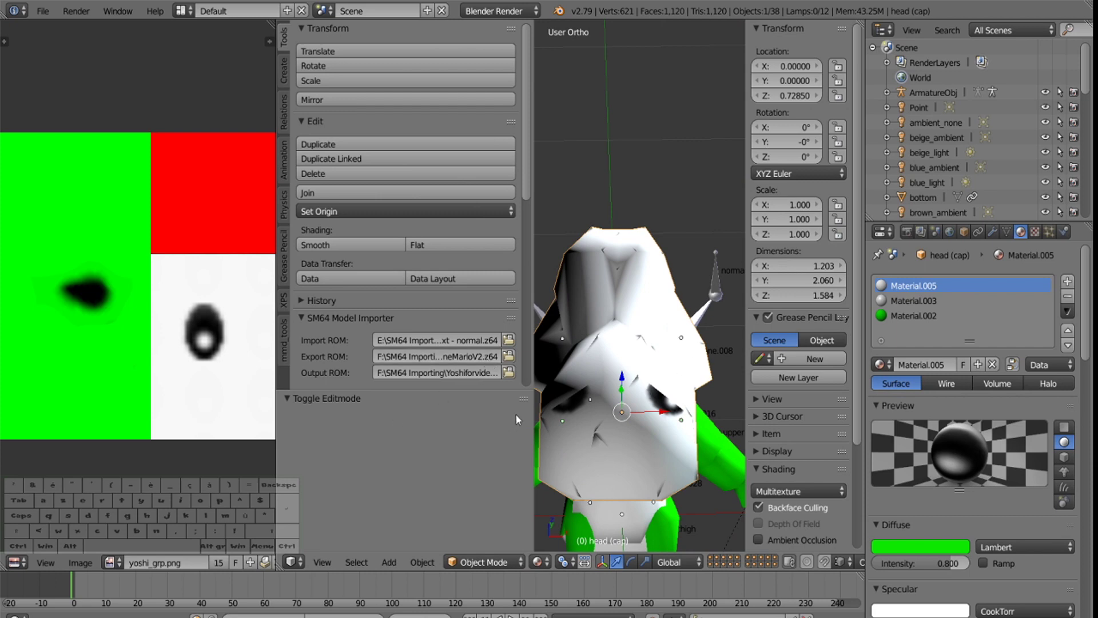
{"action": "left_click_drag", "start_coordinate": [531, 398], "coordinate": [395, 398]}
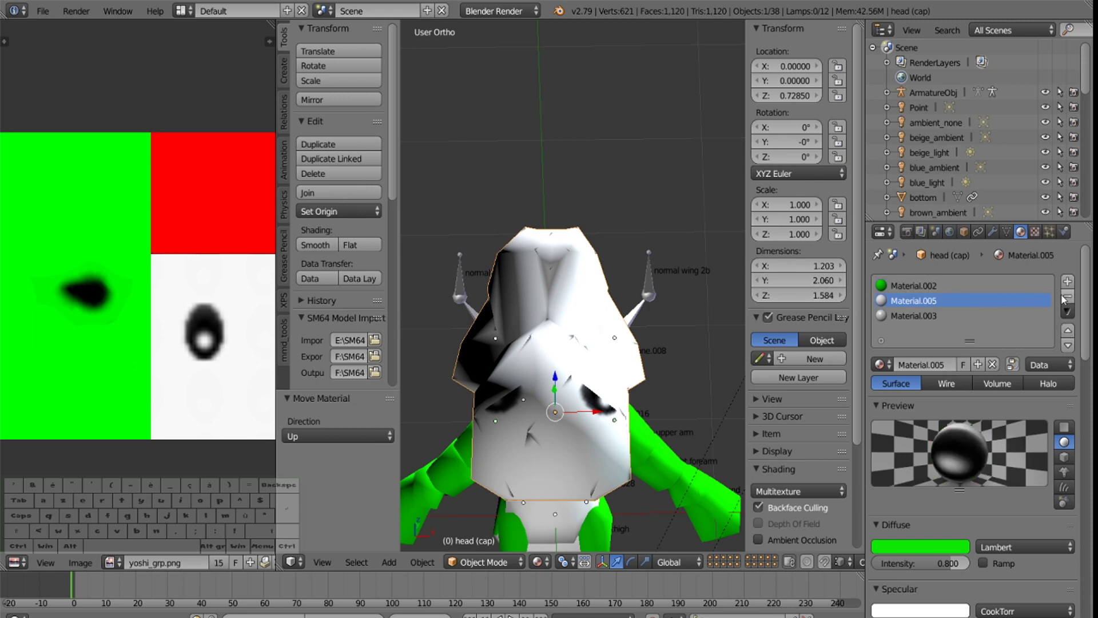
{"action": "left_click", "coordinate": [1064, 298]}
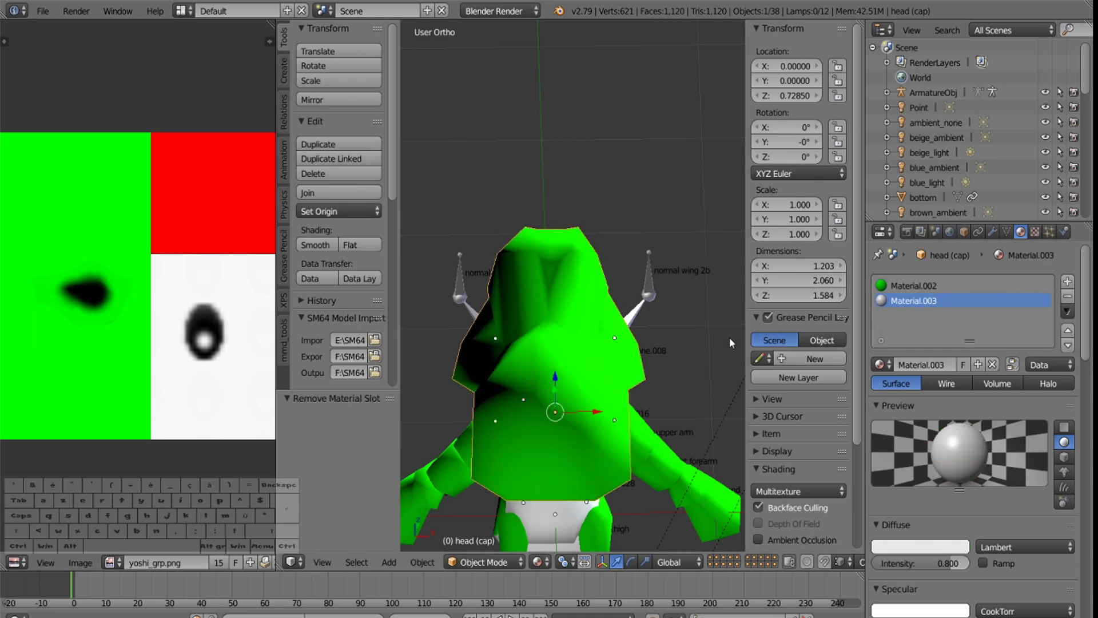
{"action": "middle_click_drag", "start_coordinate": [729, 338], "coordinate": [625, 321]}
Add a third material slot to the head and set it to the existing Material.005.
{"action": "left_click", "coordinate": [1067, 281]}
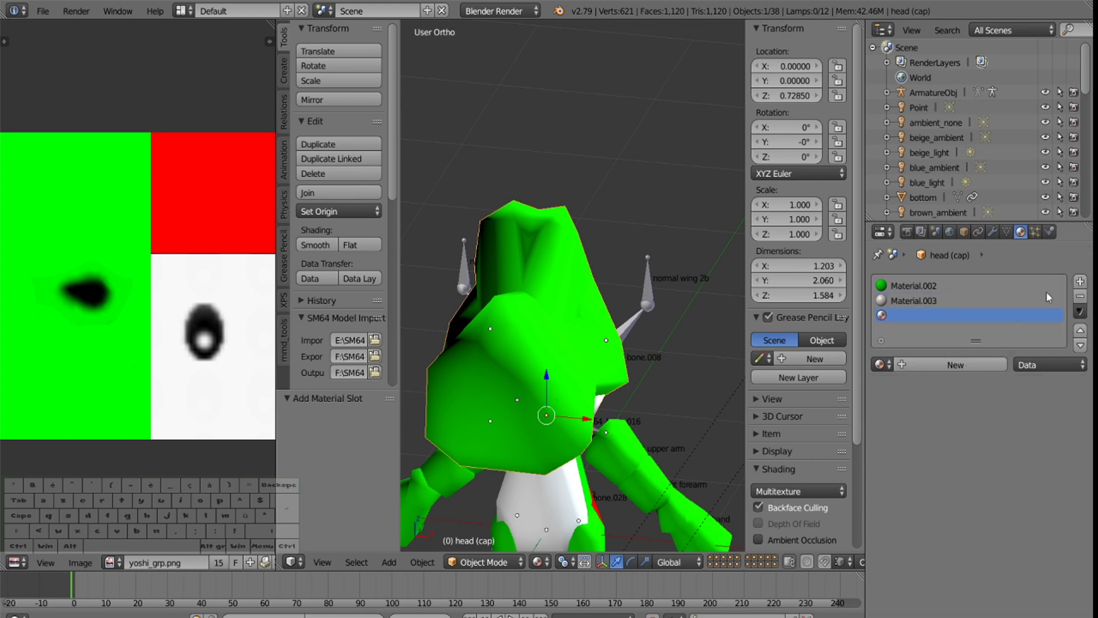
{"action": "left_click", "coordinate": [892, 366]}
{"action": "scroll", "coordinate": [932, 503], "scroll_direction": "down", "scroll_amount": 3}
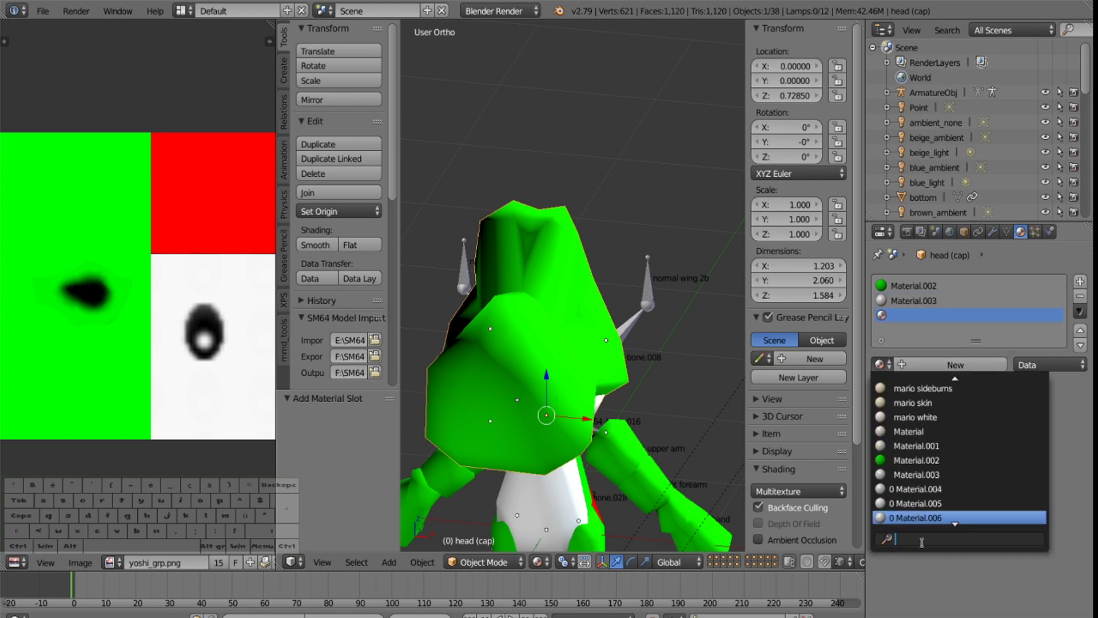
{"action": "left_click", "coordinate": [926, 508]}
Return the head to Edit Mode and select all UVs of the eye faces in the UV/Image Editor.
{"action": "middle_click_drag", "start_coordinate": [656, 384], "coordinate": [523, 279]}
{"action": "left_click", "coordinate": [483, 562]}
{"action": "left_click", "coordinate": [486, 549]}
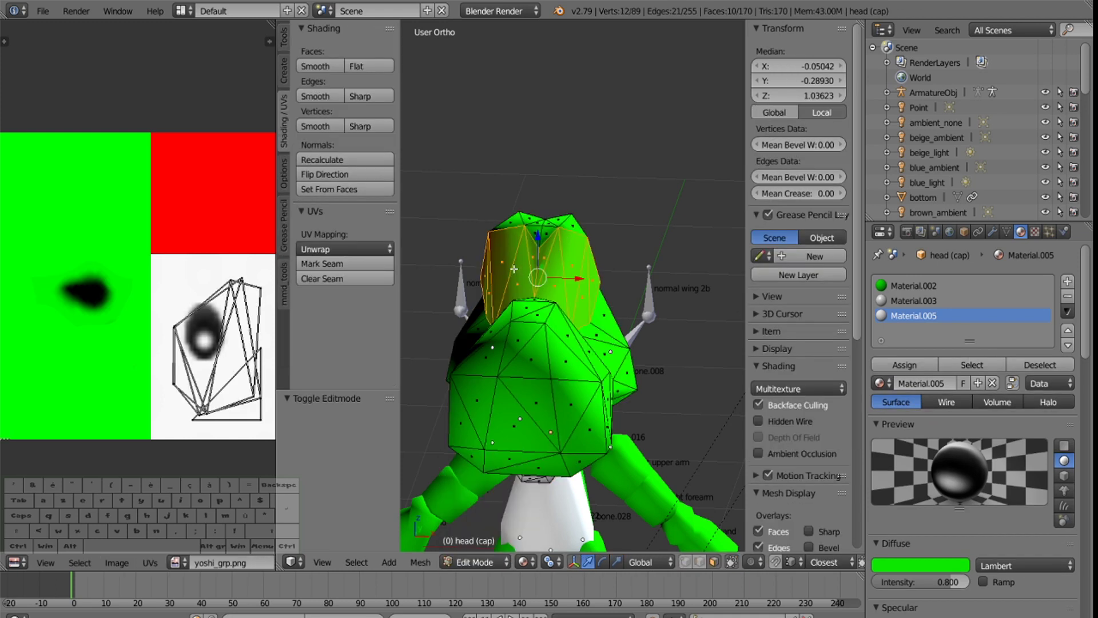
{"action": "key", "text": "a"}
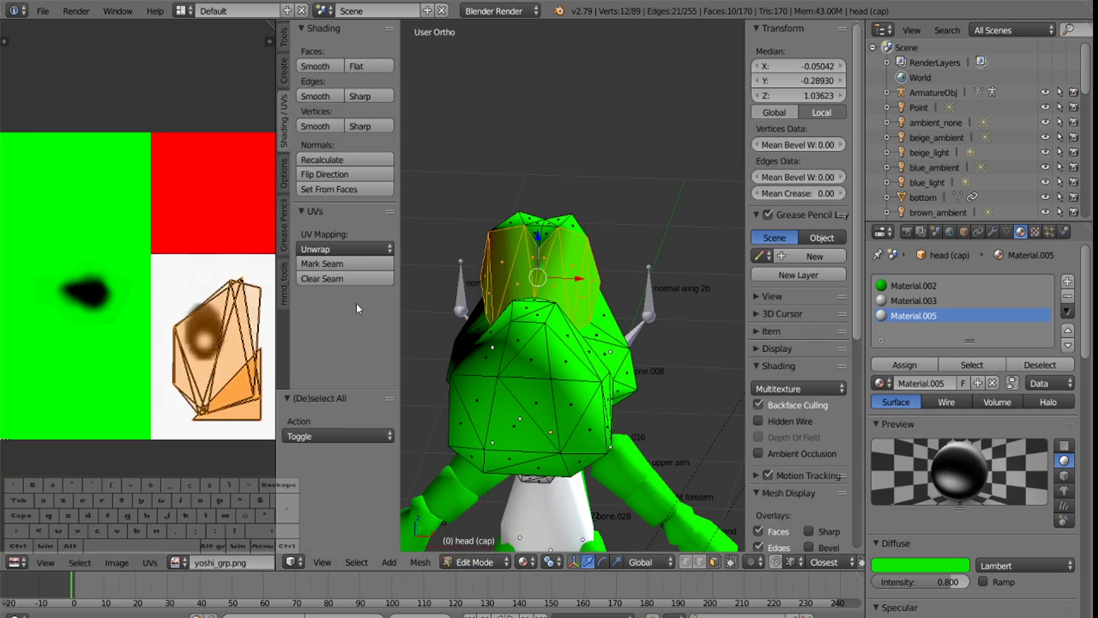
{"action": "middle_click_drag", "start_coordinate": [560, 295], "coordinate": [589, 290]}
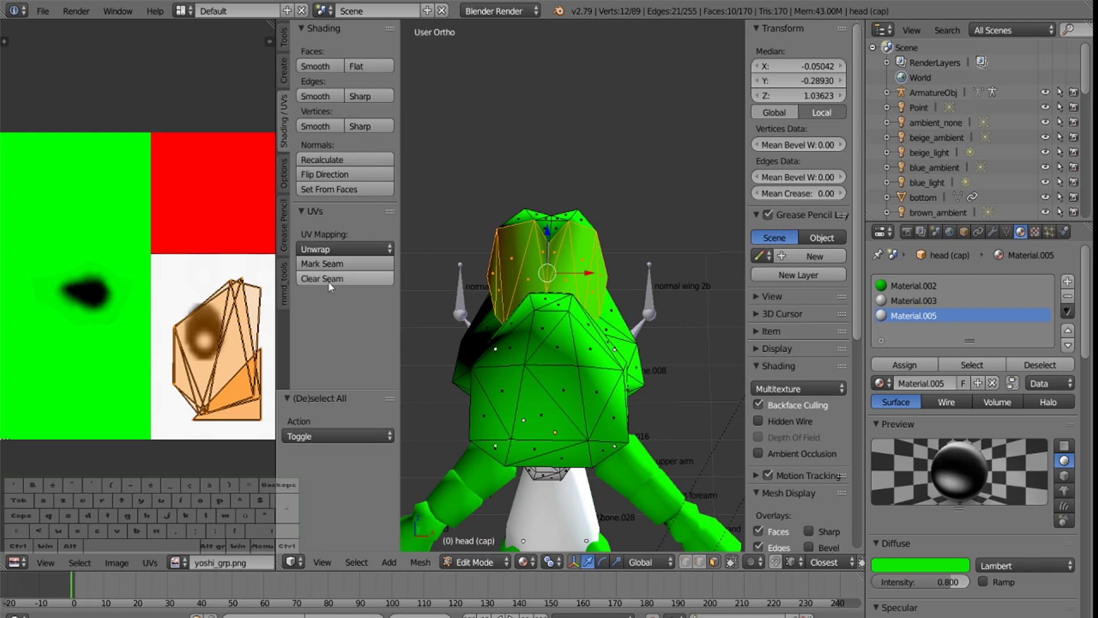
{"action": "left_click", "coordinate": [342, 250]}
{"action": "left_click", "coordinate": [347, 419]}
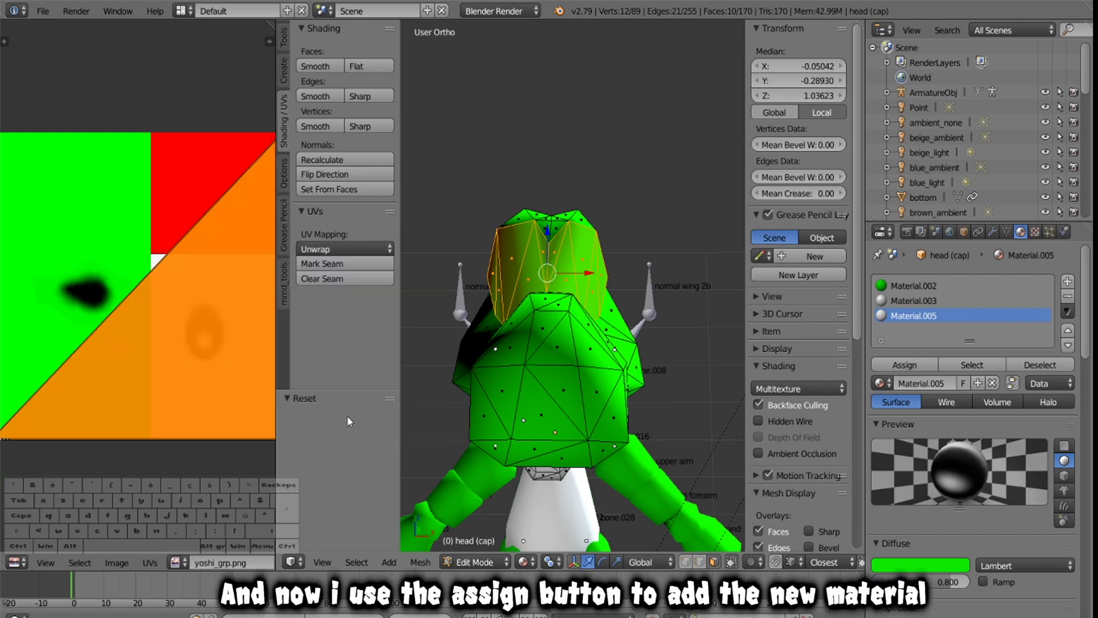
{"action": "key", "text": "ctrl+z"}
Assign Material.005 to the selected eye faces and unwrap them with Project from View (Bounds).
{"action": "left_click", "coordinate": [906, 366]}
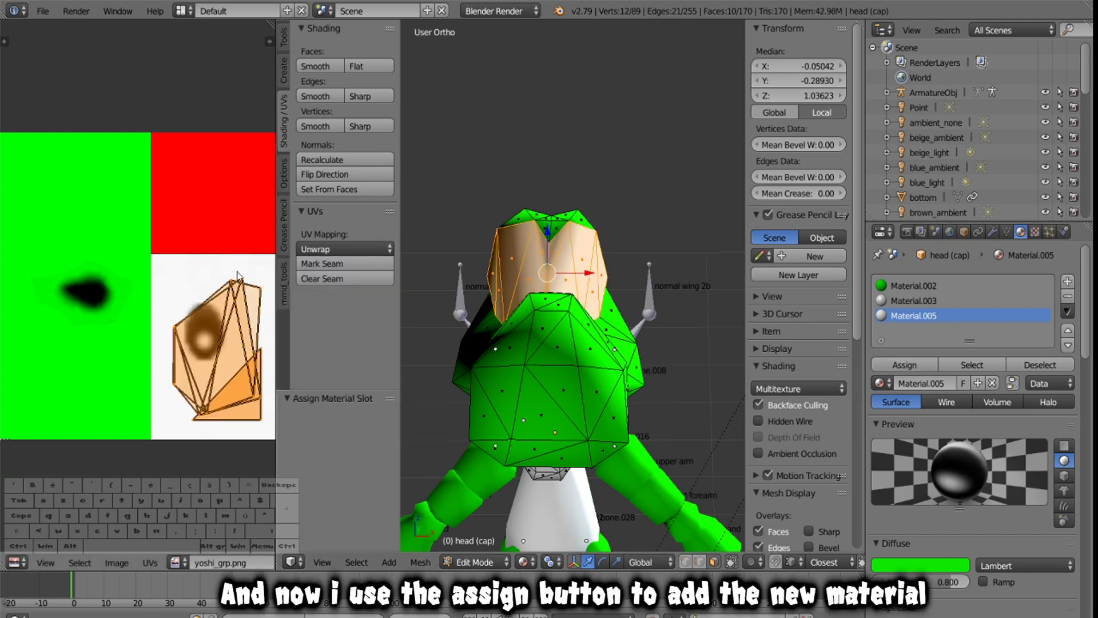
{"action": "left_click", "coordinate": [320, 248]}
{"action": "left_click", "coordinate": [354, 397]}
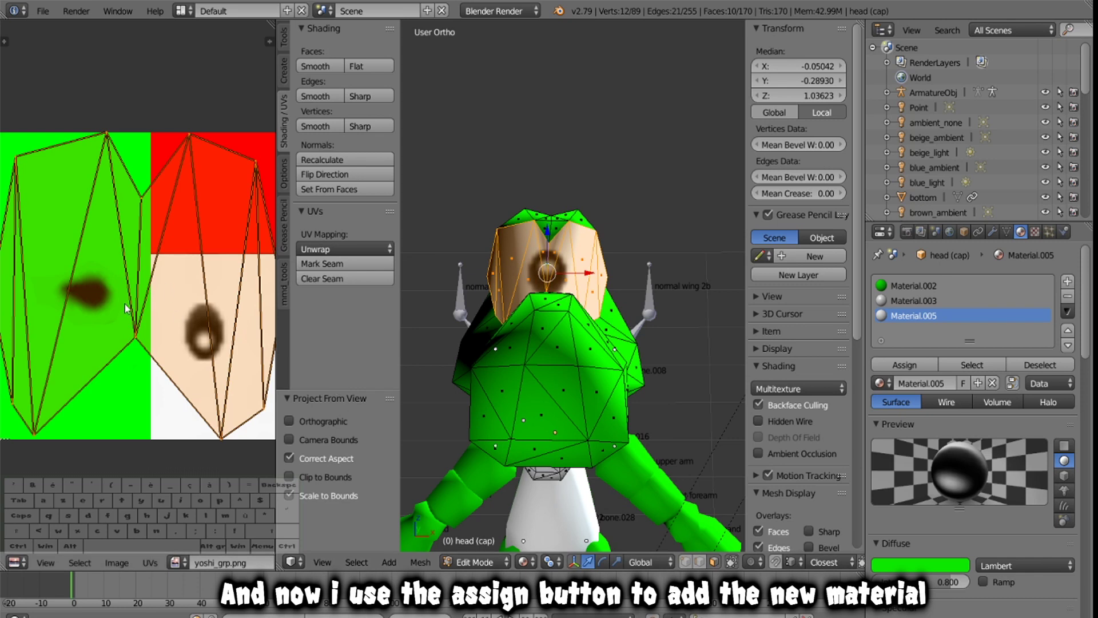
Reposition all the eye UVs and scale them by about 1.367 to place the texture's pupil on one eye.
{"action": "key", "text": "a"}
{"action": "key", "text": "a"}
{"action": "key", "text": "g"}
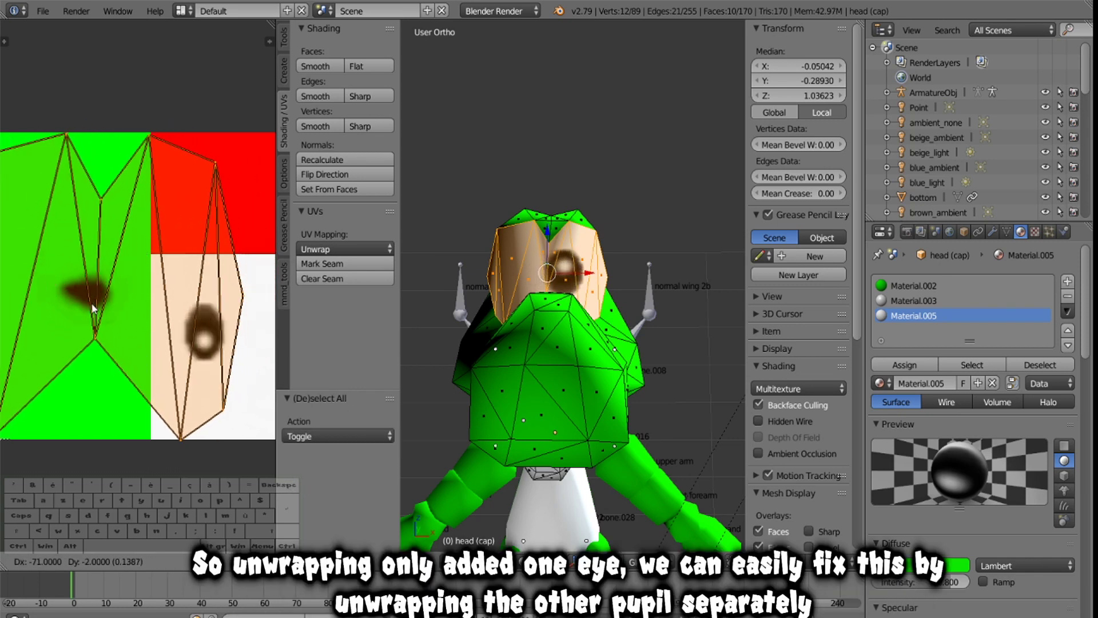
{"action": "left_click", "coordinate": [100, 312]}
{"action": "key", "text": "s"}
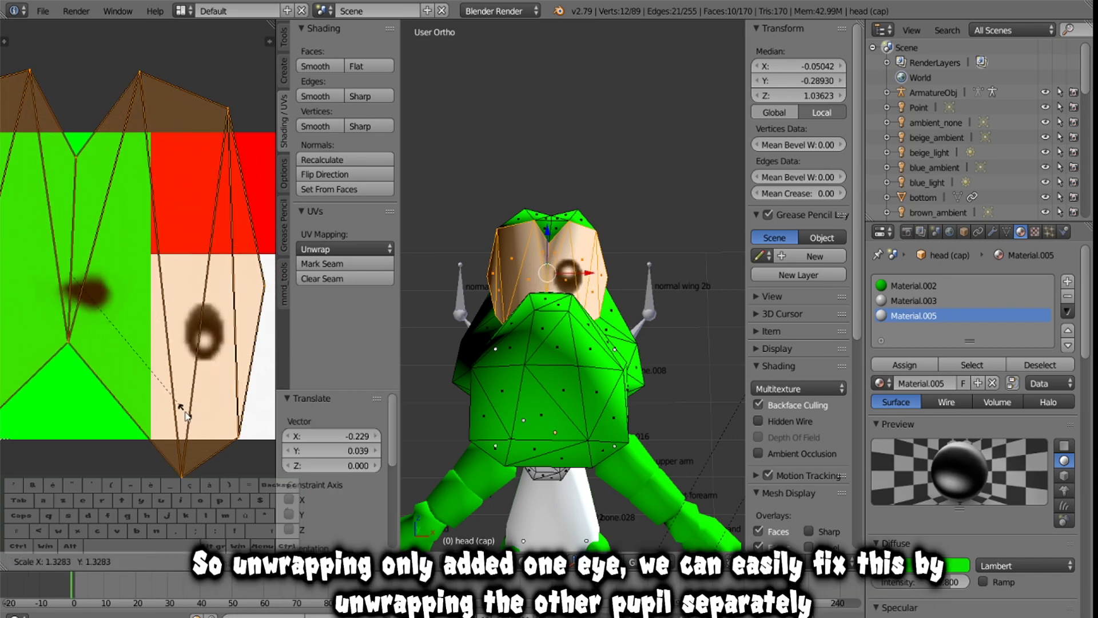
{"action": "left_click", "coordinate": [188, 421]}
{"action": "key", "text": "g"}
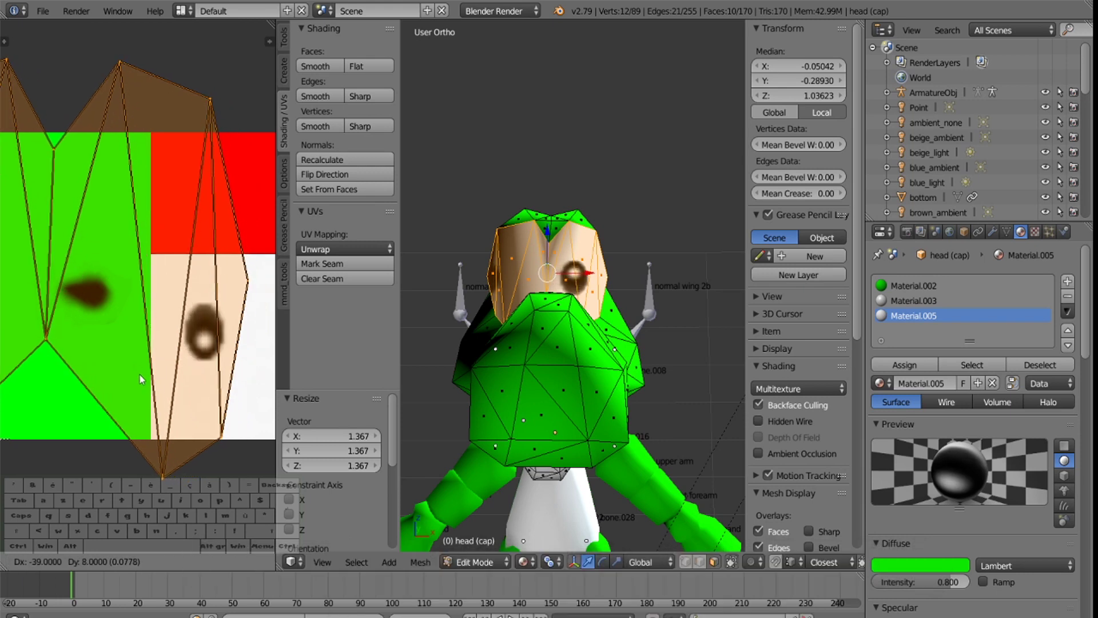
{"action": "left_click", "coordinate": [140, 371]}
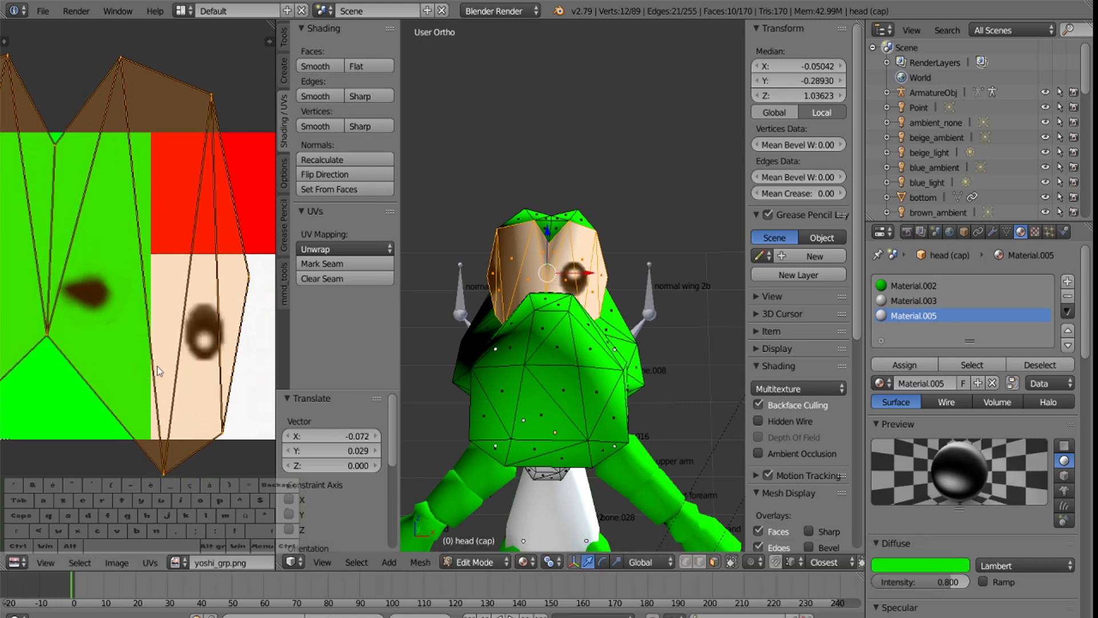
Select only the five faces of the other eye, the one without a pupil.
{"action": "scroll", "coordinate": [539, 298], "scroll_direction": "up", "scroll_amount": 5}
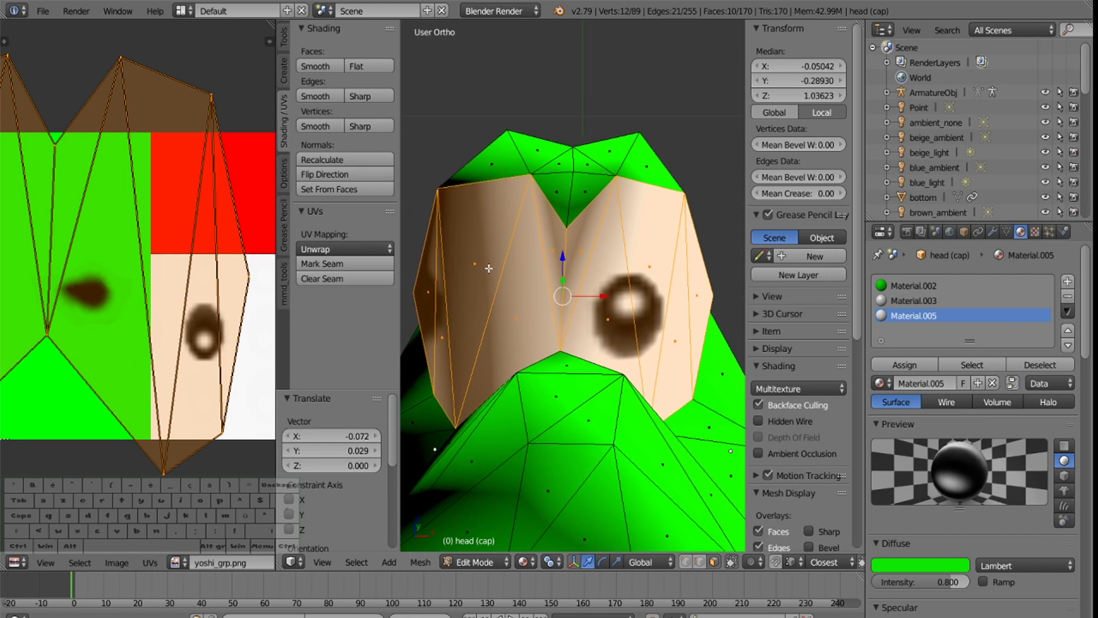
{"action": "right_click", "coordinate": [550, 279]}
{"action": "right_click", "coordinate": [514, 297], "text": "shift"}
{"action": "right_click", "coordinate": [460, 281], "text": "shift"}
{"action": "right_click", "coordinate": [437, 348], "text": "shift"}
{"action": "right_click", "coordinate": [427, 308], "text": "shift"}
{"action": "middle_click_drag", "start_coordinate": [427, 309], "coordinate": [537, 348]}
{"action": "right_click", "coordinate": [555, 400], "text": "shift"}
{"action": "middle_click_drag", "start_coordinate": [703, 366], "coordinate": [616, 317]}
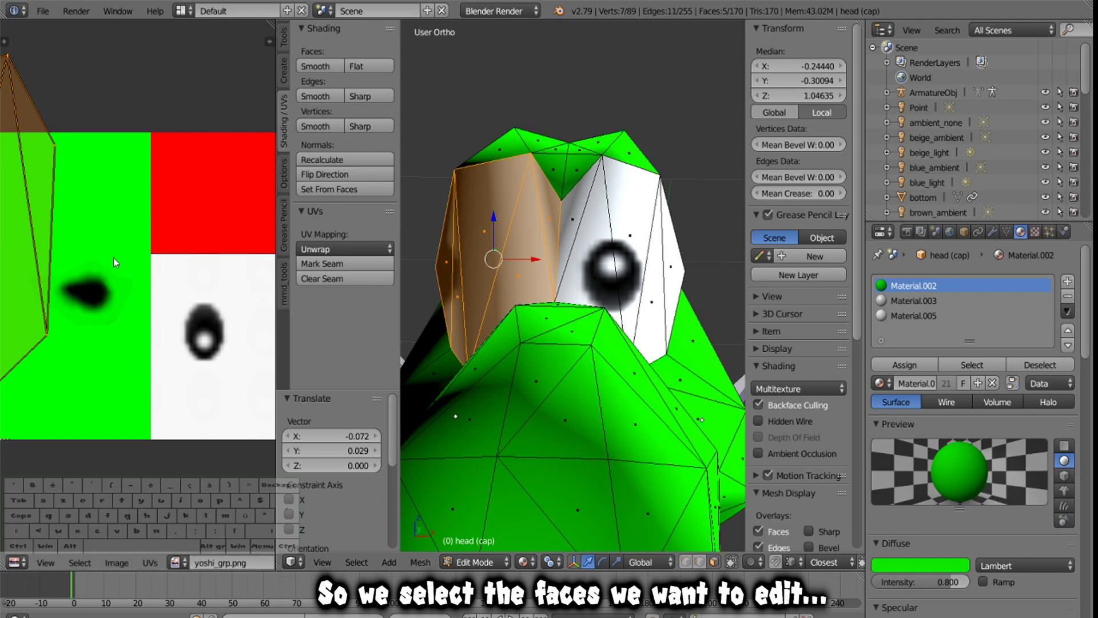
Move the selected eye's UVs sideways so a pupil sits on that eye, and return the head to Object Mode.
{"action": "key", "text": "g"}
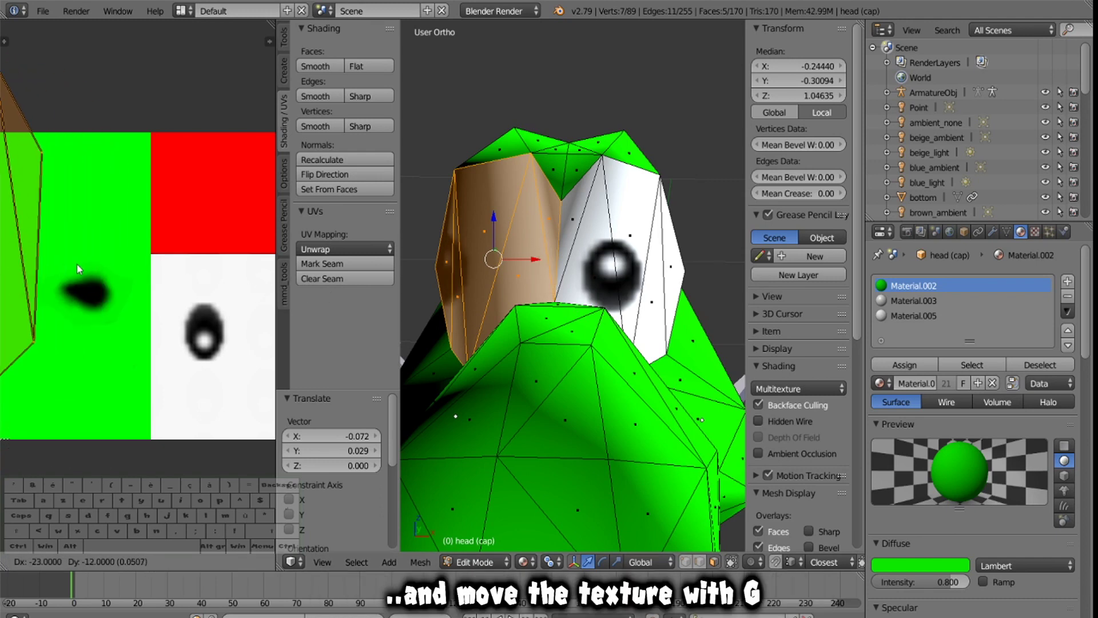
{"action": "left_click", "coordinate": [269, 263]}
{"action": "middle_click_drag", "start_coordinate": [681, 297], "coordinate": [647, 326]}
{"action": "left_click", "coordinate": [470, 563]}
{"action": "left_click", "coordinate": [466, 544]}
{"action": "scroll", "coordinate": [619, 383], "scroll_direction": "down", "scroll_amount": 5}
{"action": "middle_click_drag", "start_coordinate": [567, 361], "coordinate": [584, 380]}
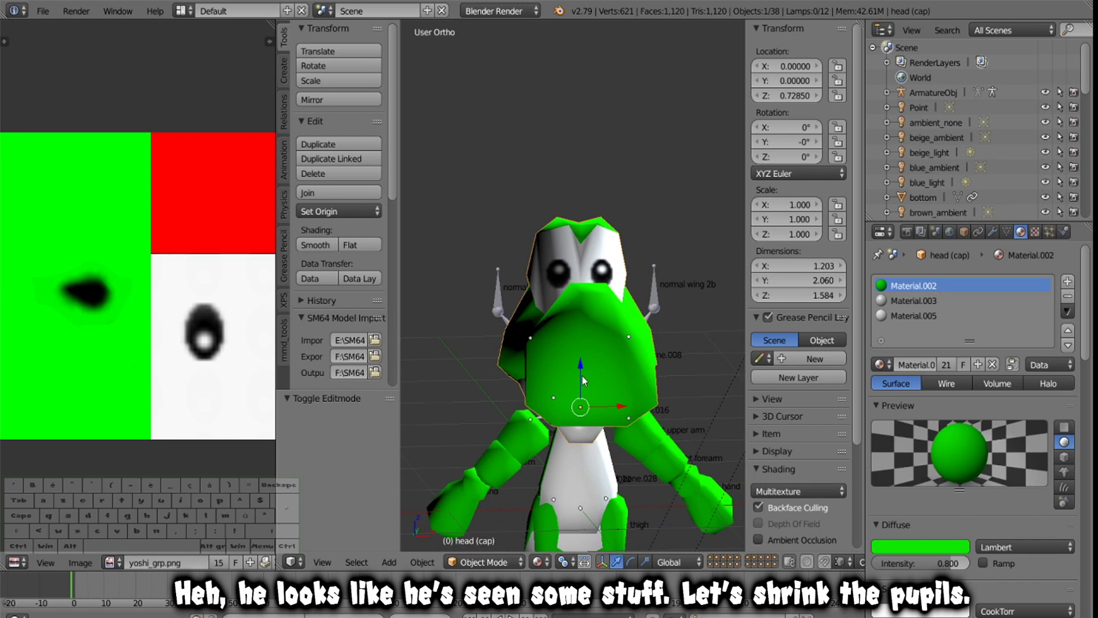
In Edit Mode, shrink this eye's pupil by scaling its UVs up about 1.32 times, and return to Object Mode.
{"action": "scroll", "coordinate": [584, 381], "scroll_direction": "up", "scroll_amount": 3}
{"action": "left_click", "coordinate": [471, 562]}
{"action": "left_click", "coordinate": [466, 531]}
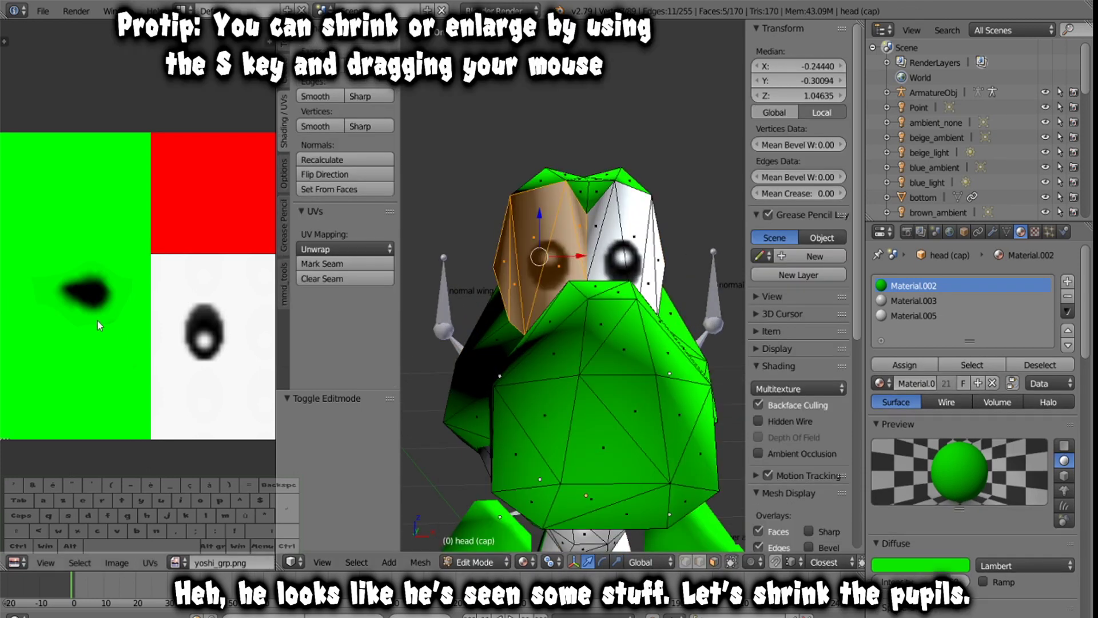
{"action": "scroll", "coordinate": [88, 273], "scroll_direction": "down", "scroll_amount": 4}
{"action": "key", "text": "s"}
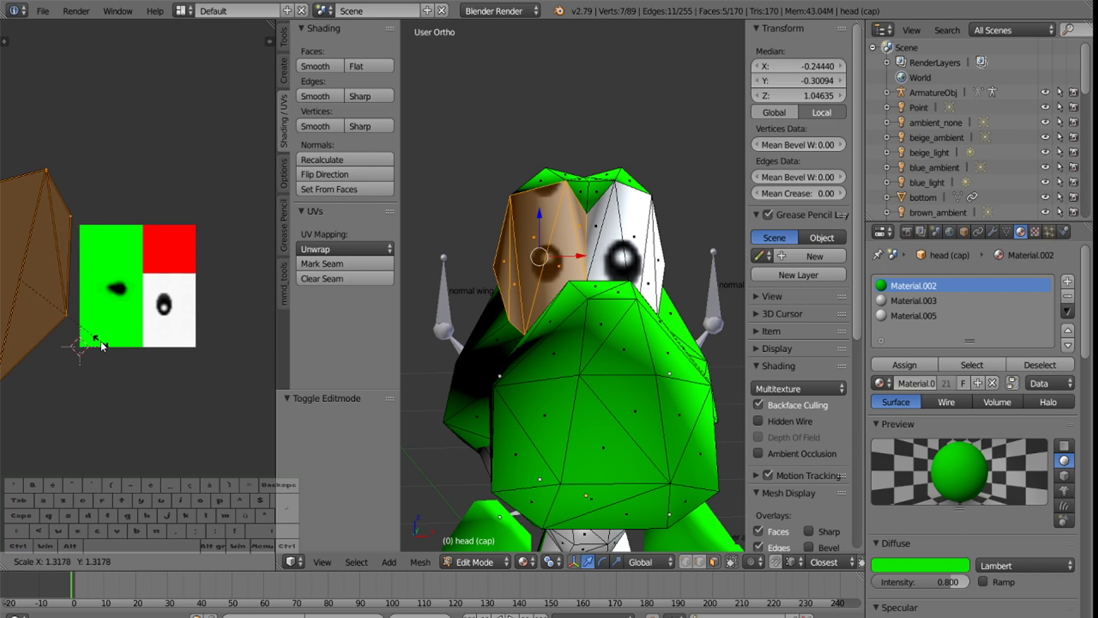
{"action": "left_click", "coordinate": [103, 346]}
{"action": "left_click", "coordinate": [475, 562]}
{"action": "left_click", "coordinate": [479, 546]}
Put the head back in Edit Mode and select the five faces of the opposite eye.
{"action": "left_click", "coordinate": [506, 562]}
{"action": "left_click", "coordinate": [501, 529]}
{"action": "right_click", "coordinate": [579, 249]}
{"action": "right_click", "coordinate": [595, 275], "text": "shift"}
{"action": "right_click", "coordinate": [625, 274], "text": "shift"}
{"action": "right_click", "coordinate": [653, 276], "text": "shift"}
{"action": "right_click", "coordinate": [637, 246], "text": "shift"}
{"action": "middle_click_drag", "start_coordinate": [637, 246], "coordinate": [629, 320]}
{"action": "right_click", "coordinate": [592, 336], "text": "shift"}
{"action": "right_click", "coordinate": [592, 335], "text": "shift"}
Scale the opposite eye's UVs by about 1.383 to shrink its pupil, and return to Object Mode.
{"action": "key", "text": "s"}
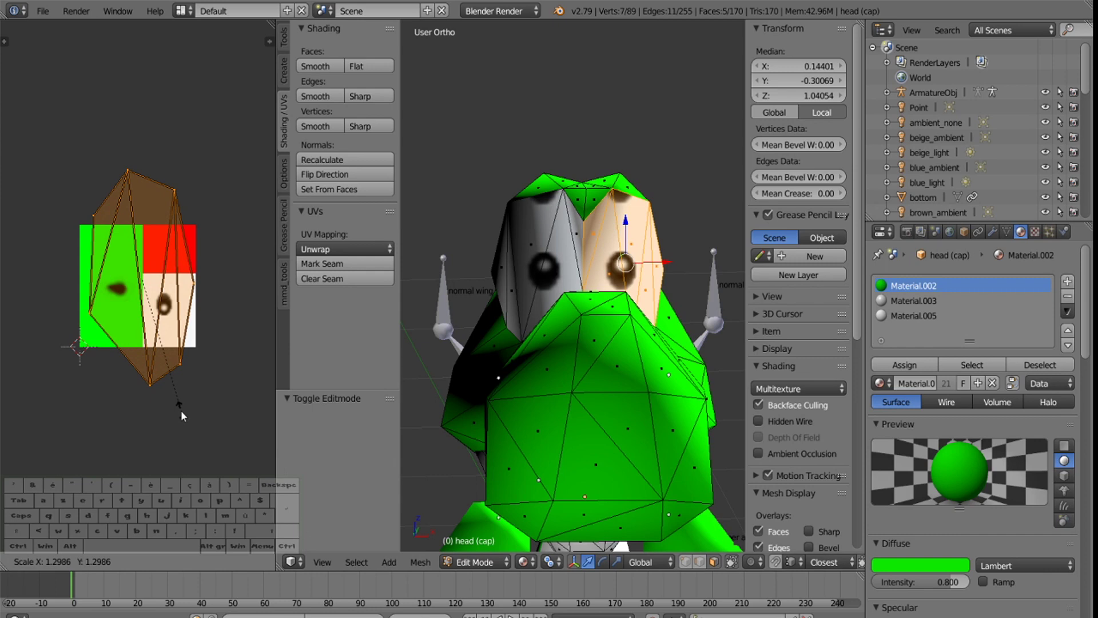
{"action": "left_click", "coordinate": [182, 417]}
{"action": "left_click", "coordinate": [477, 562]}
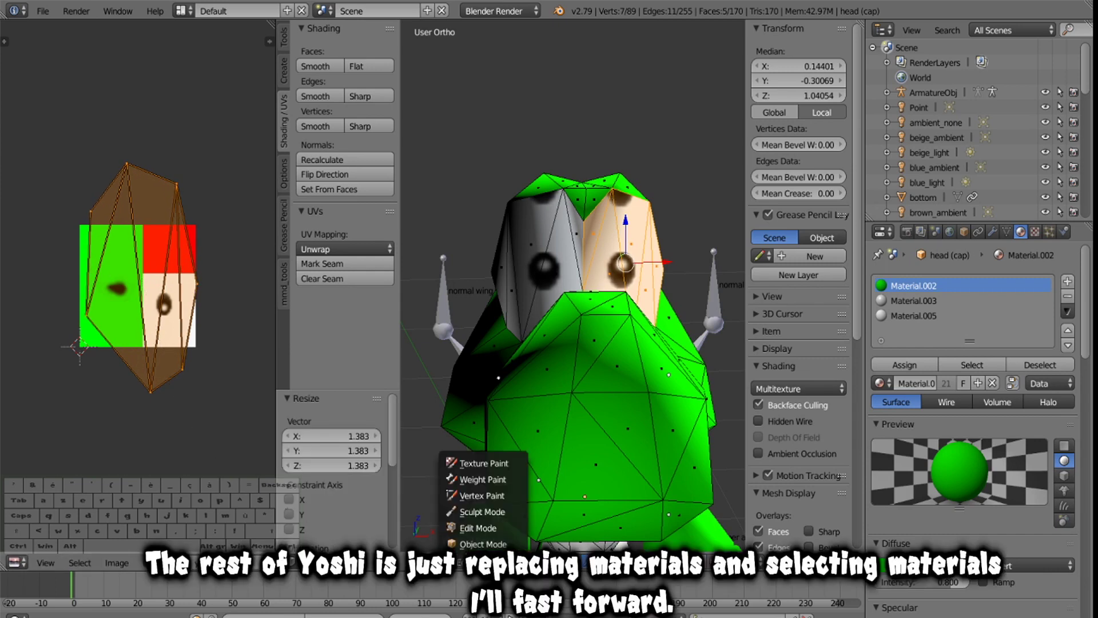
{"action": "left_click", "coordinate": [484, 544]}
{"action": "middle_click_drag", "start_coordinate": [585, 385], "coordinate": [627, 331]}
Add a new Material.007 to the head for the faces at its back, and assign Material.002 to the torso's selected faces.
{"action": "key", "text": "Tab"}
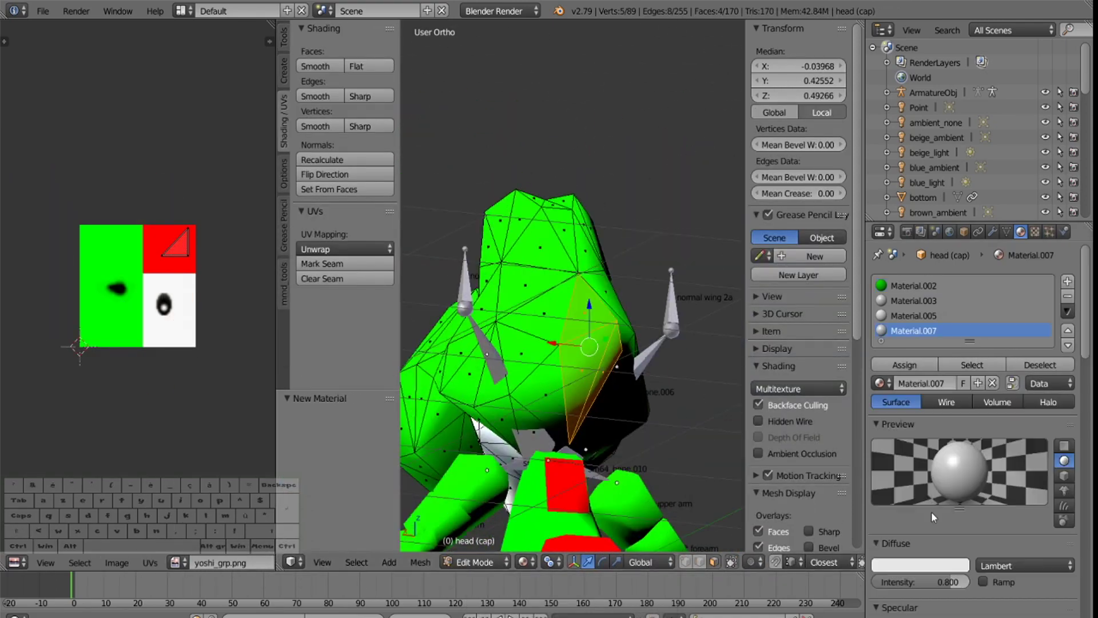
{"action": "key", "text": "Tab"}
{"action": "middle_click_drag", "start_coordinate": [447, 420], "coordinate": [599, 386]}
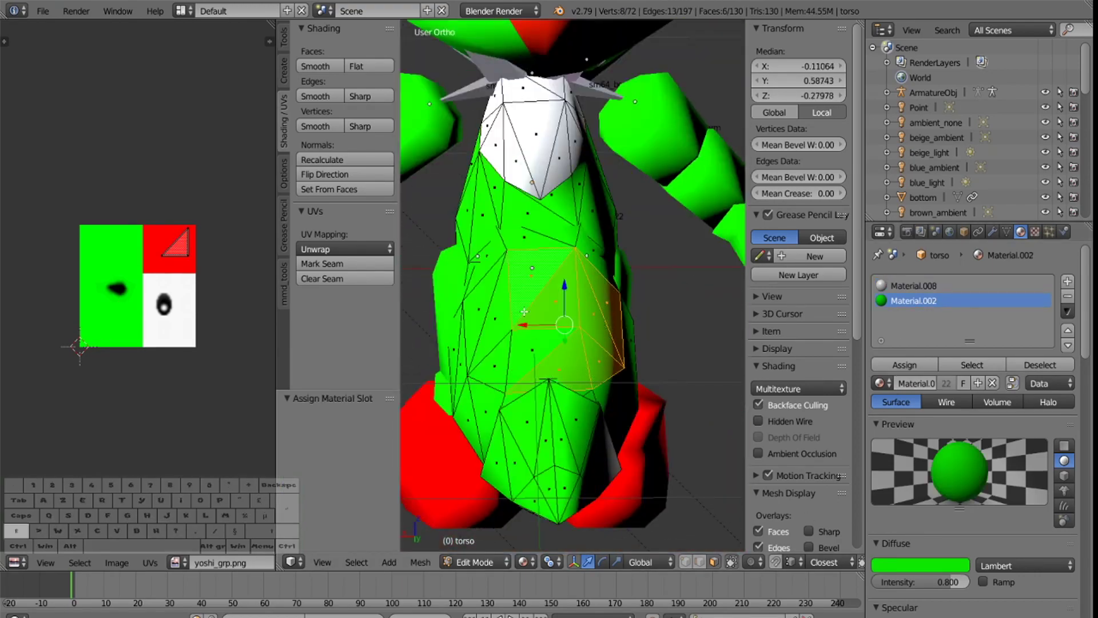
{"action": "left_click", "coordinate": [472, 561]}
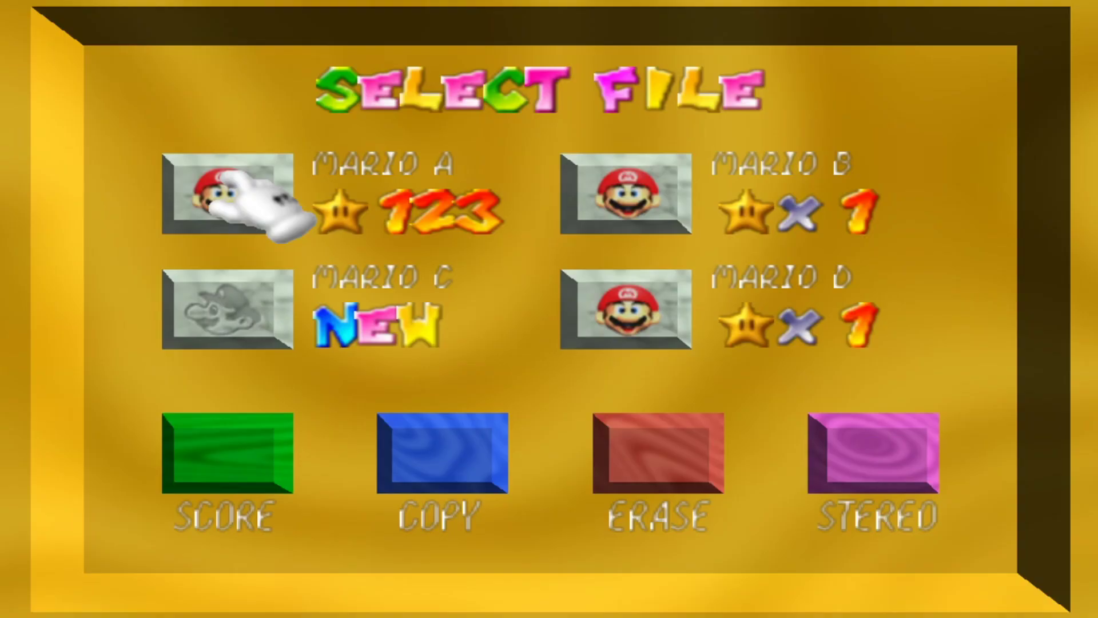
{"action": "key", "text": "Return"}
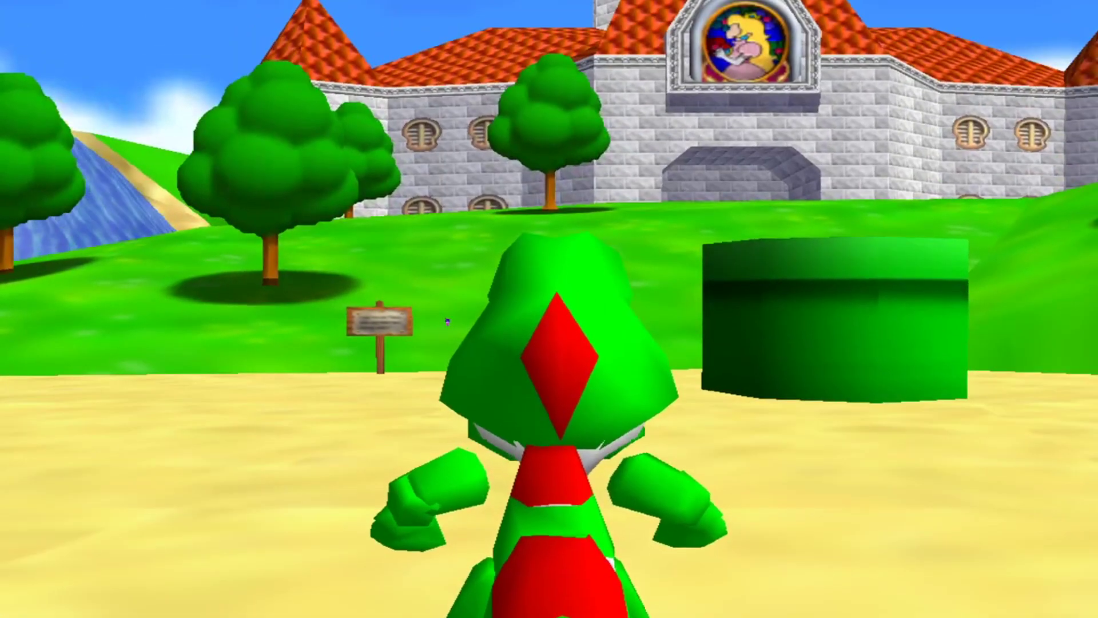
{"action": "key", "text": "Down"}
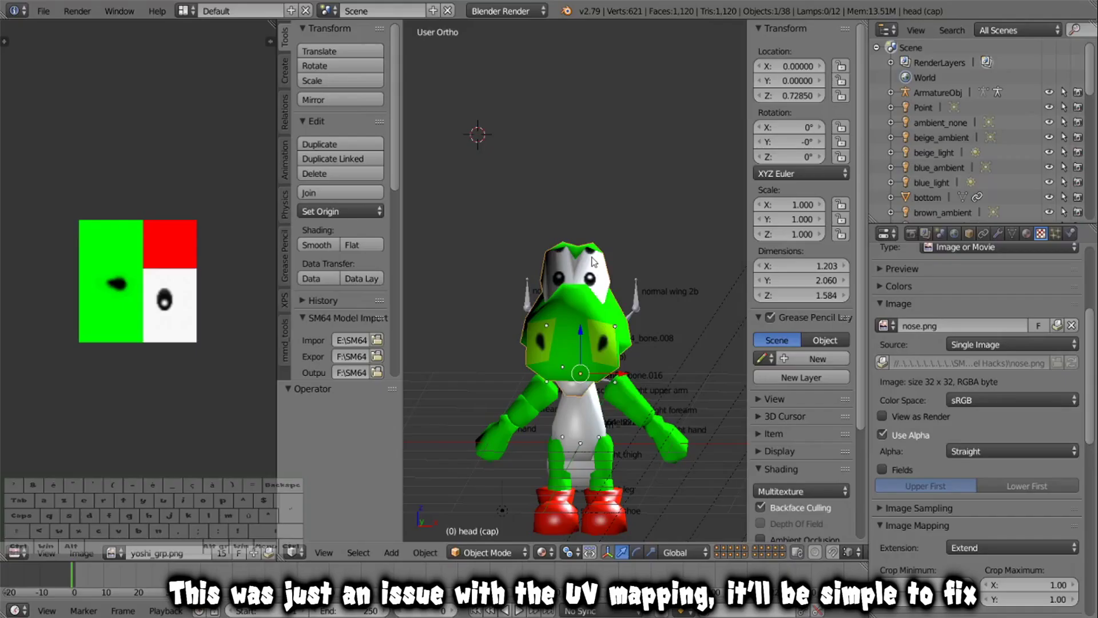
In Edit Mode, select the five faces of the eye whose UVs lie off the texture and move those UVs onto it.
{"action": "scroll", "coordinate": [592, 260], "scroll_direction": "up", "scroll_amount": 4}
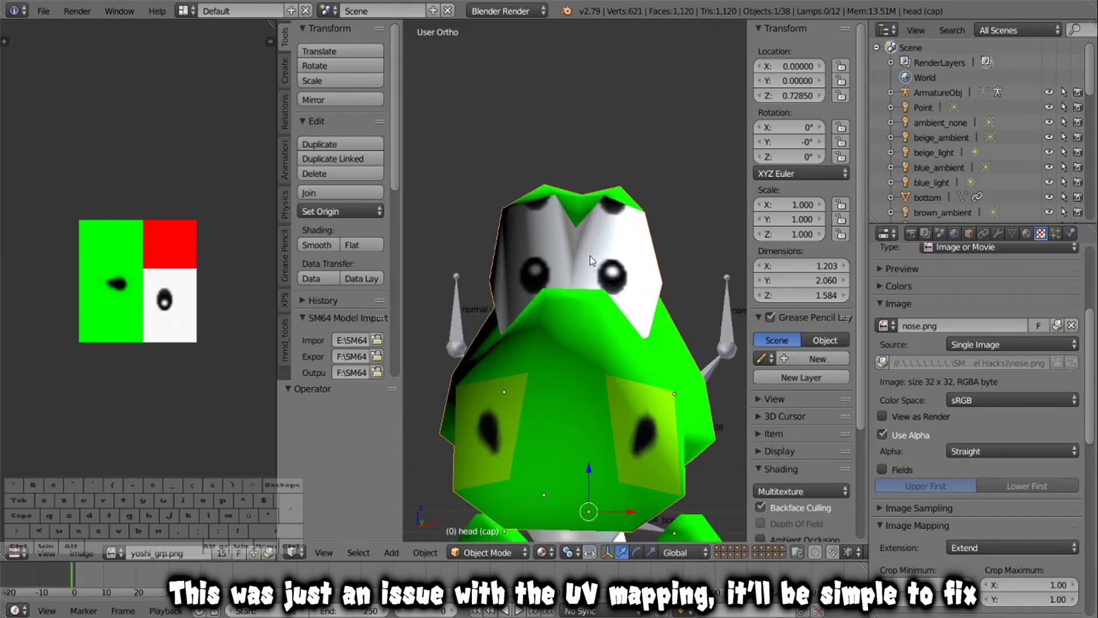
{"action": "left_click", "coordinate": [465, 553]}
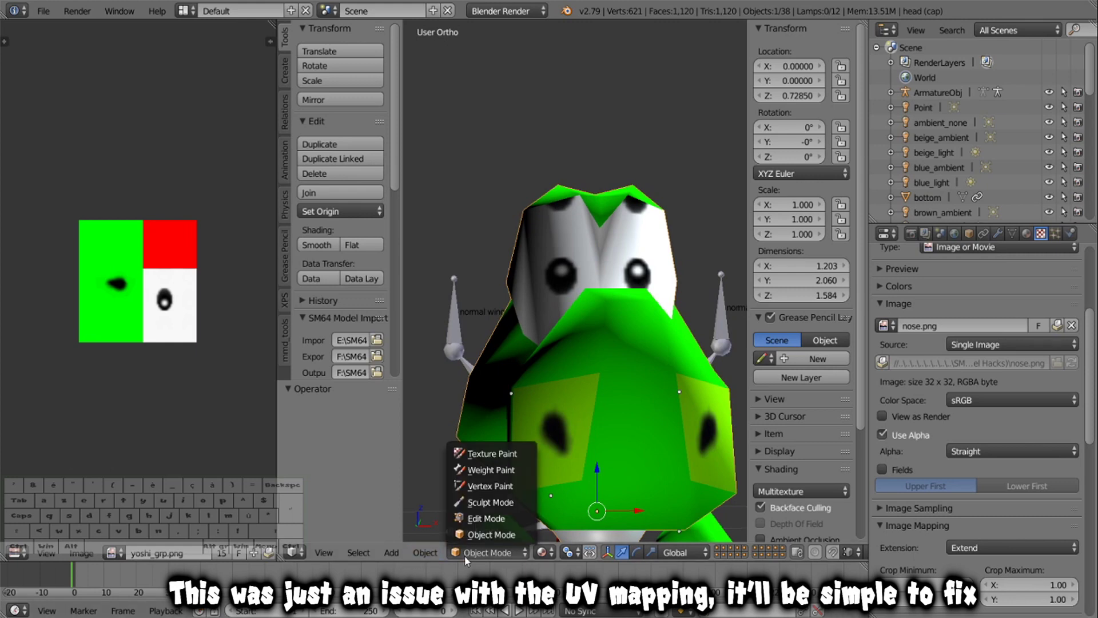
{"action": "left_click", "coordinate": [486, 518]}
{"action": "right_click", "coordinate": [526, 300]}
{"action": "right_click", "coordinate": [513, 309], "text": "shift"}
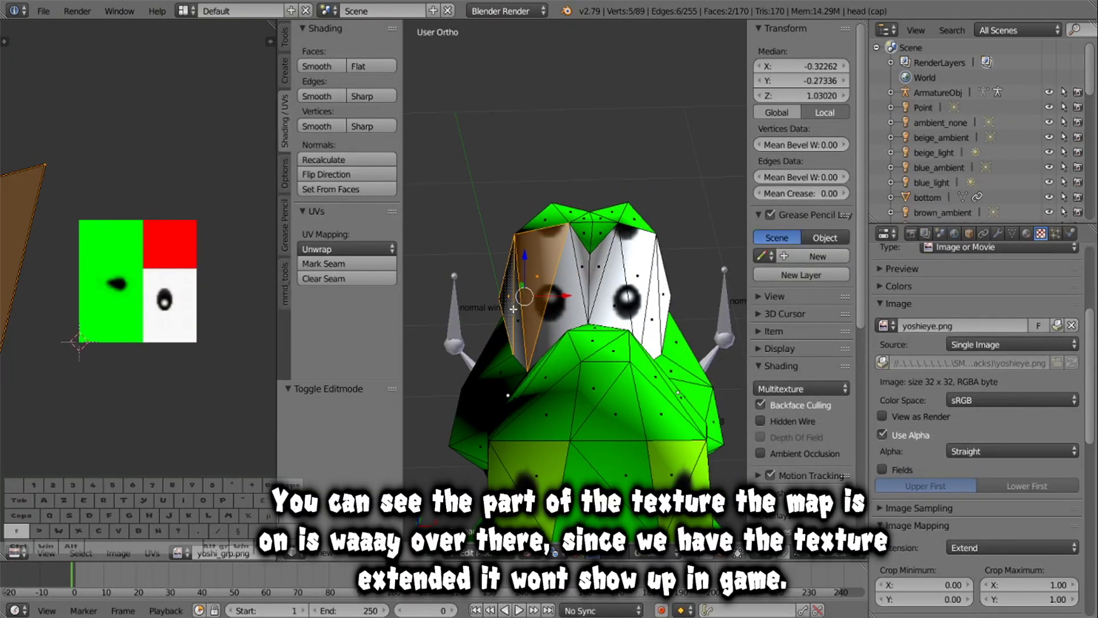
{"action": "right_click", "coordinate": [564, 313], "text": "shift"}
{"action": "right_click", "coordinate": [581, 278], "text": "shift"}
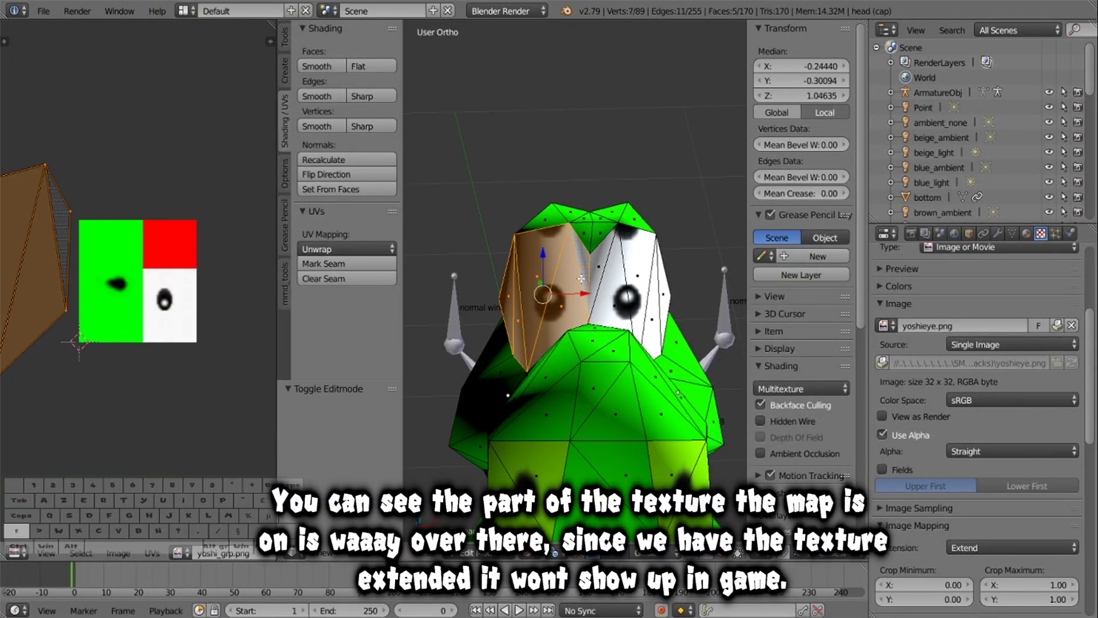
{"action": "middle_click_drag", "start_coordinate": [595, 269], "coordinate": [569, 243]}
{"action": "key", "text": "g"}
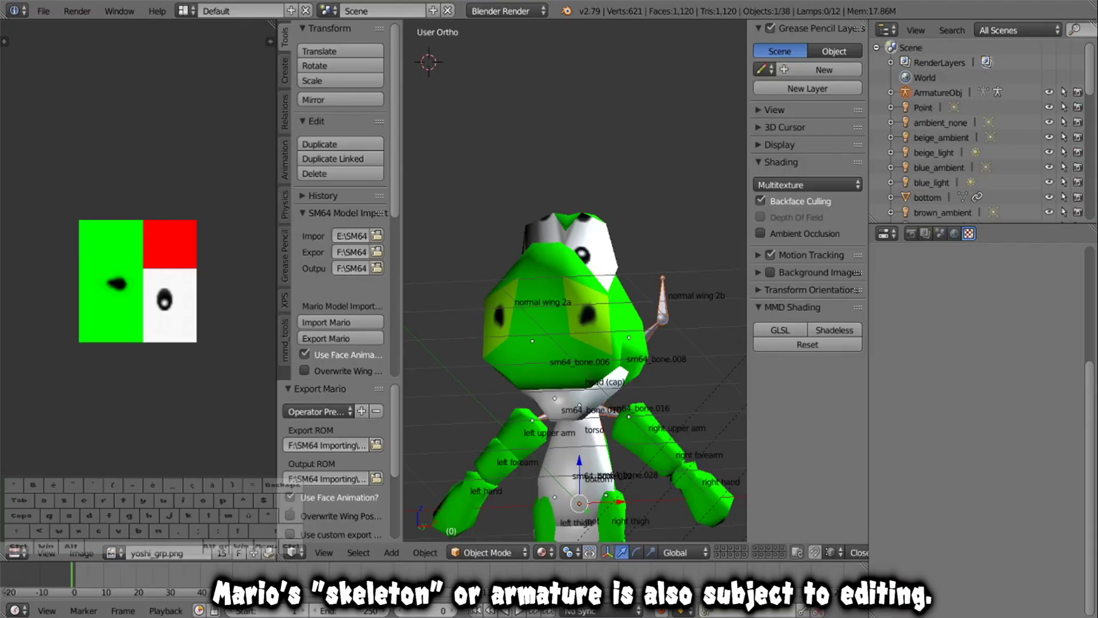
Select Mario's armature, examine its bones in Edit Mode and return to Object Mode.
{"action": "middle_click_drag", "start_coordinate": [629, 372], "coordinate": [659, 367]}
{"action": "middle_click_drag", "start_coordinate": [609, 329], "coordinate": [603, 204], "text": "shift"}
{"action": "scroll", "coordinate": [623, 272], "scroll_direction": "up", "scroll_amount": 4}
{"action": "middle_click_drag", "start_coordinate": [646, 274], "coordinate": [667, 303]}
{"action": "right_click", "coordinate": [647, 303]}
{"action": "scroll", "coordinate": [668, 303], "scroll_direction": "up", "scroll_amount": 5, "text": "ctrl"}
{"action": "middle_click_drag", "start_coordinate": [588, 335], "coordinate": [548, 311]}
{"action": "scroll", "coordinate": [558, 335], "scroll_direction": "up", "scroll_amount": 1}
{"action": "scroll", "coordinate": [551, 297], "scroll_direction": "up", "scroll_amount": 4}
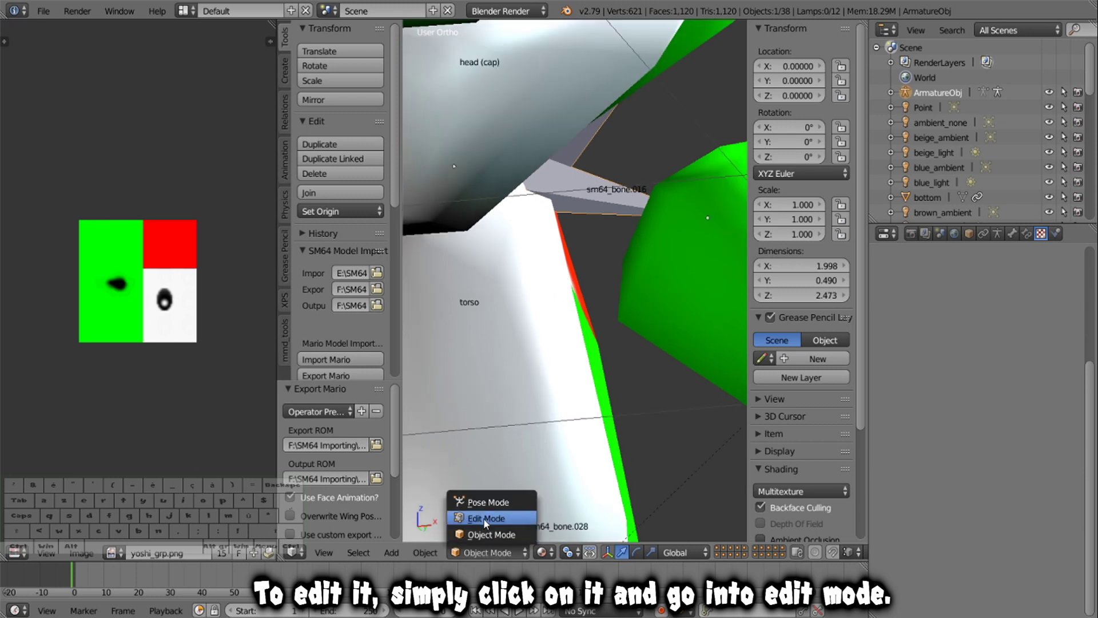
{"action": "left_click", "coordinate": [485, 518]}
{"action": "scroll", "coordinate": [572, 321], "scroll_direction": "down", "scroll_amount": 6}
{"action": "mouse_move", "coordinate": [572, 322]}
{"action": "middle_mouse_down"}
{"action": "mouse_move", "coordinate": [487, 308]}
{"action": "mouse_move", "coordinate": [574, 320]}
{"action": "middle_mouse_up"}
{"action": "left_click", "coordinate": [493, 551]}
{"action": "left_click", "coordinate": [493, 537]}
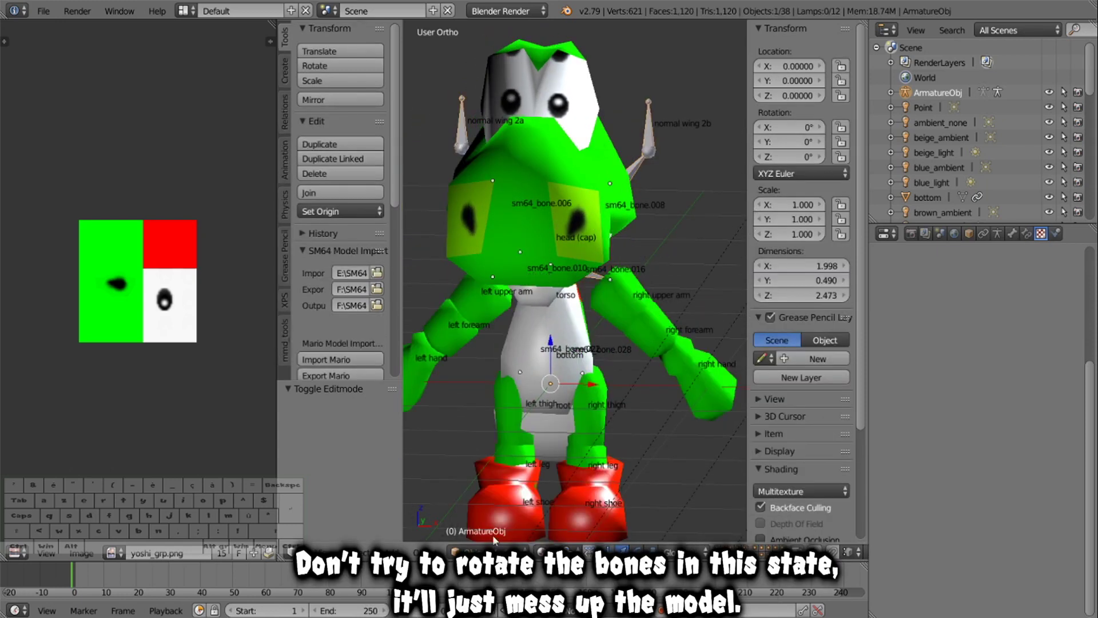
Hide the torso, right thigh, right shoe and right leg from the viewport.
{"action": "right_click", "coordinate": [547, 400]}
{"action": "scroll", "coordinate": [938, 183], "scroll_direction": "down", "scroll_amount": 15}
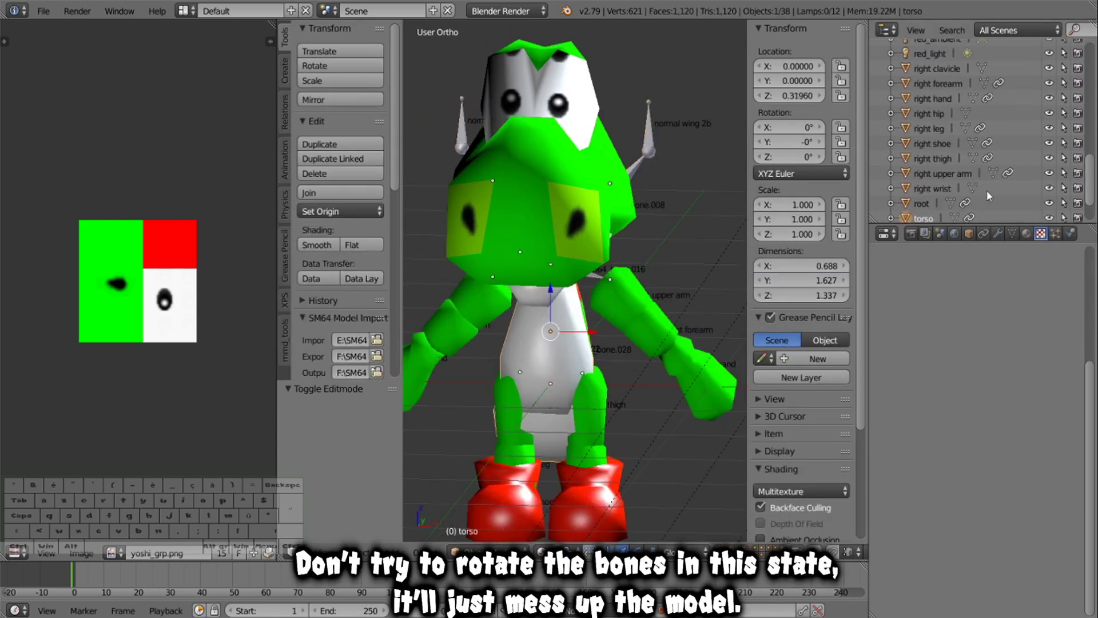
{"action": "left_click", "coordinate": [1049, 169]}
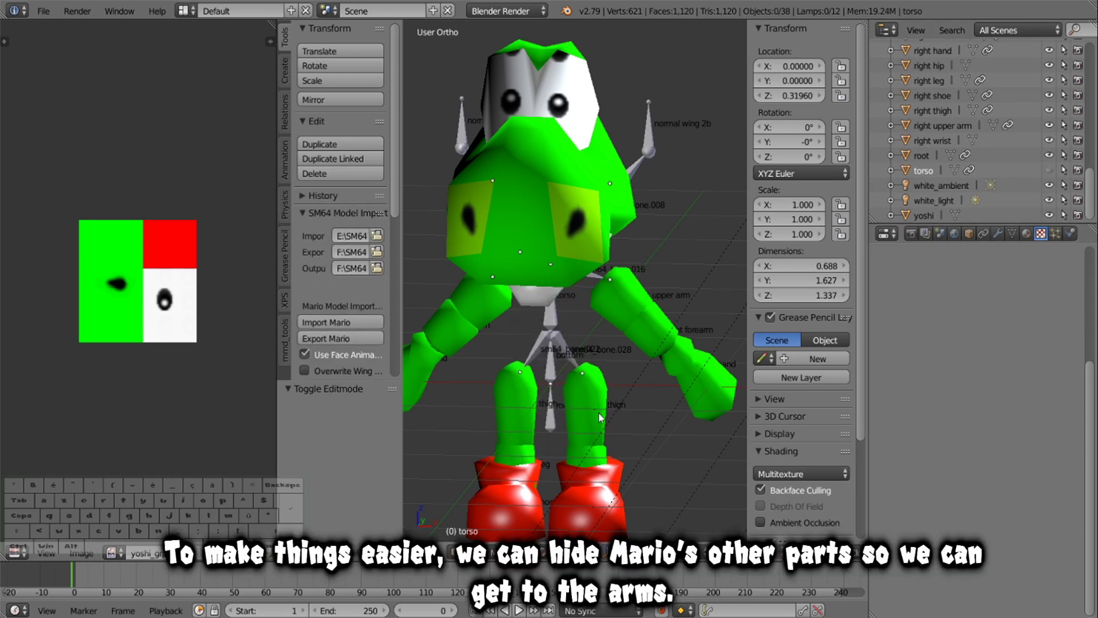
{"action": "left_click", "coordinate": [932, 110]}
{"action": "left_click", "coordinate": [1050, 110]}
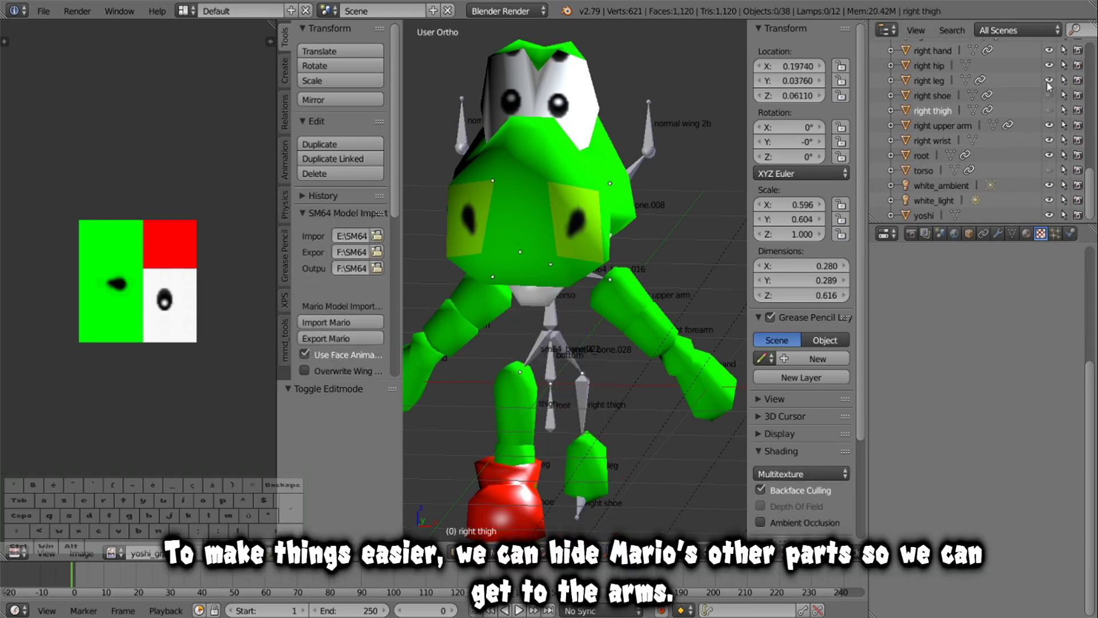
{"action": "scroll", "coordinate": [1049, 86], "scroll_direction": "up", "scroll_amount": 3}
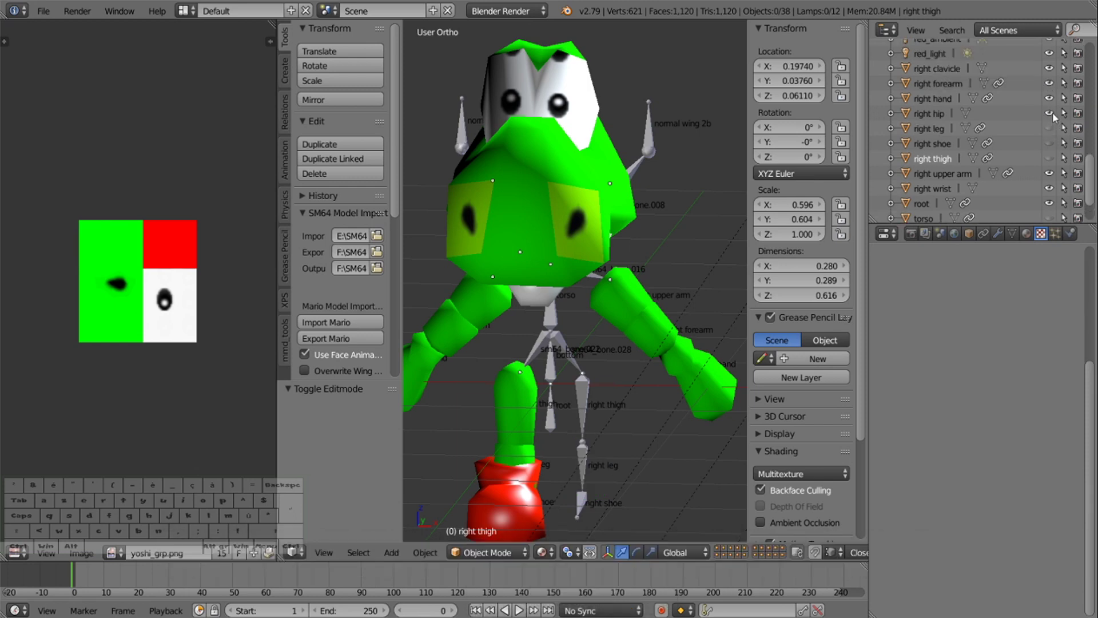
Hide the left thigh, left shoe and left leg from the viewport.
{"action": "right_click", "coordinate": [527, 405]}
{"action": "scroll", "coordinate": [1029, 160], "scroll_direction": "up", "scroll_amount": 10}
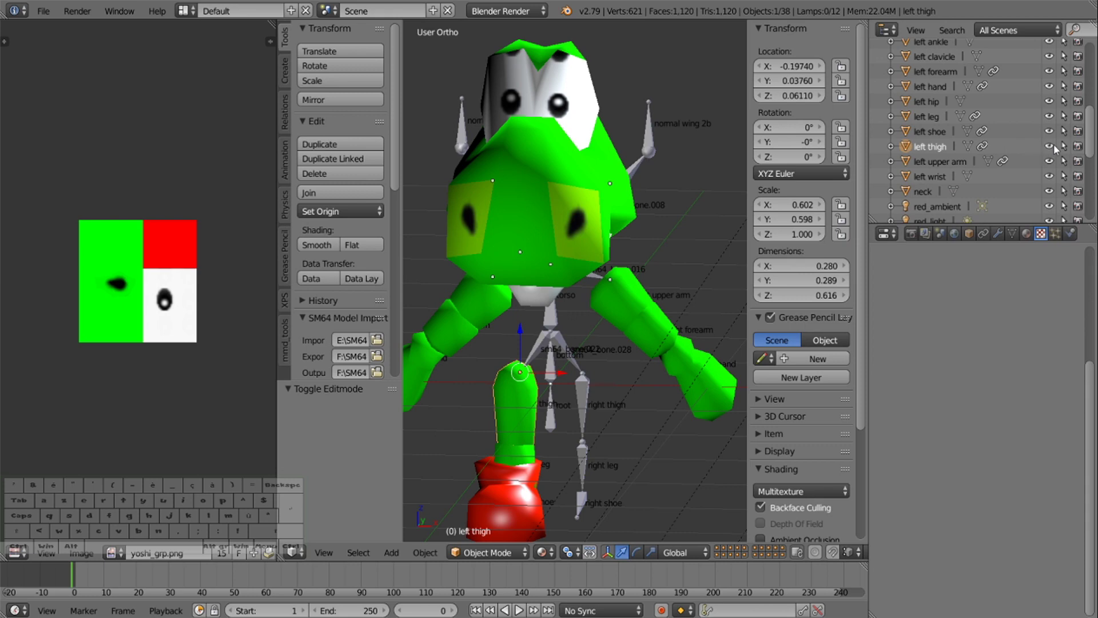
{"action": "left_click", "coordinate": [1050, 146]}
{"action": "left_click", "coordinate": [1049, 131]}
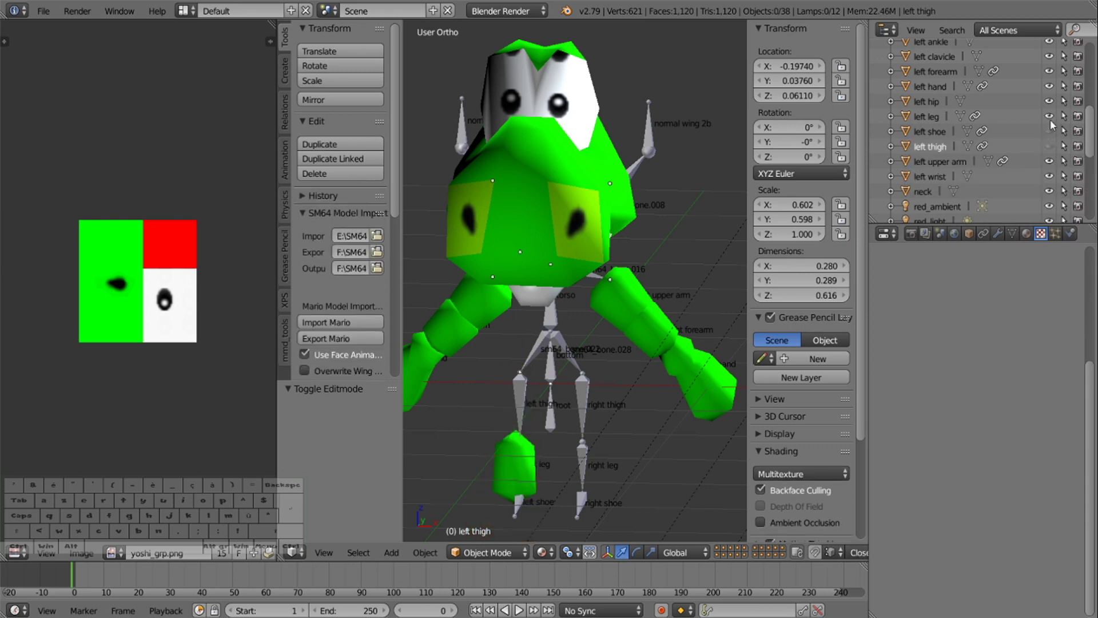
{"action": "left_click", "coordinate": [1050, 116]}
{"action": "middle_click_drag", "start_coordinate": [635, 331], "coordinate": [578, 299]}
{"action": "right_click", "coordinate": [561, 301]}
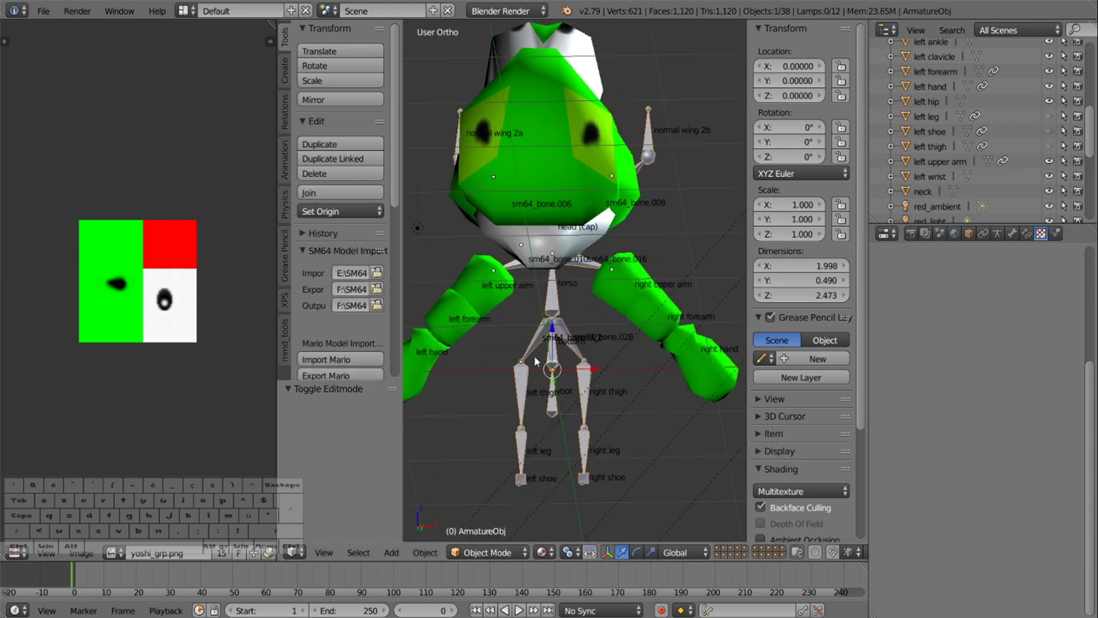
{"action": "left_click", "coordinate": [464, 554]}
{"action": "left_click", "coordinate": [481, 520]}
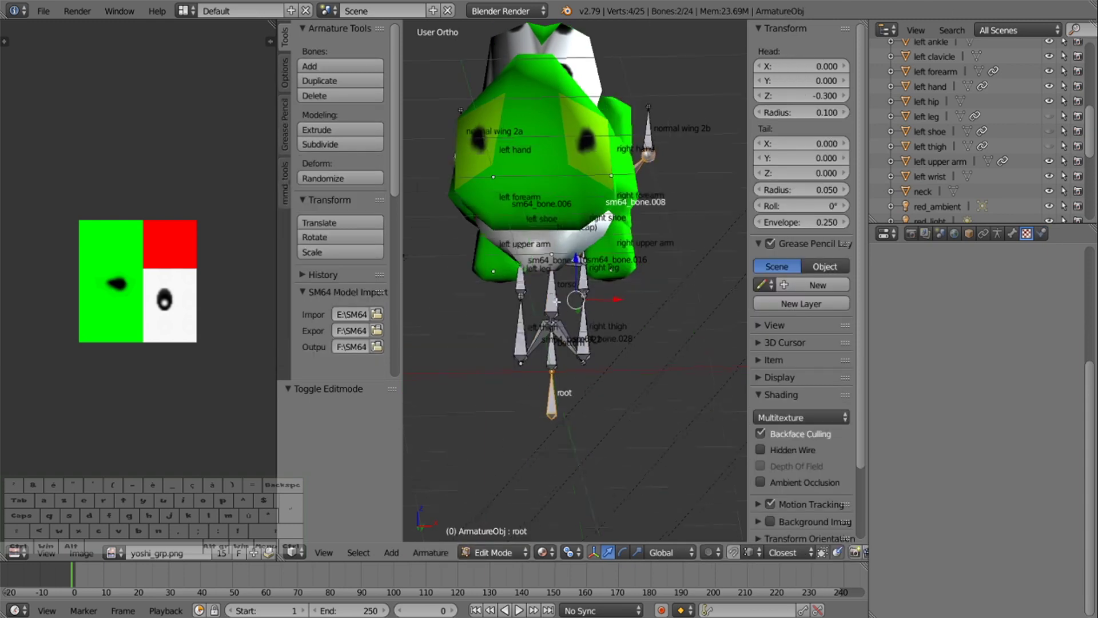
{"action": "left_click", "coordinate": [465, 554]}
{"action": "left_click", "coordinate": [483, 532]}
Hide the head (cap) object and put the armature in Edit Mode.
{"action": "right_click", "coordinate": [517, 206]}
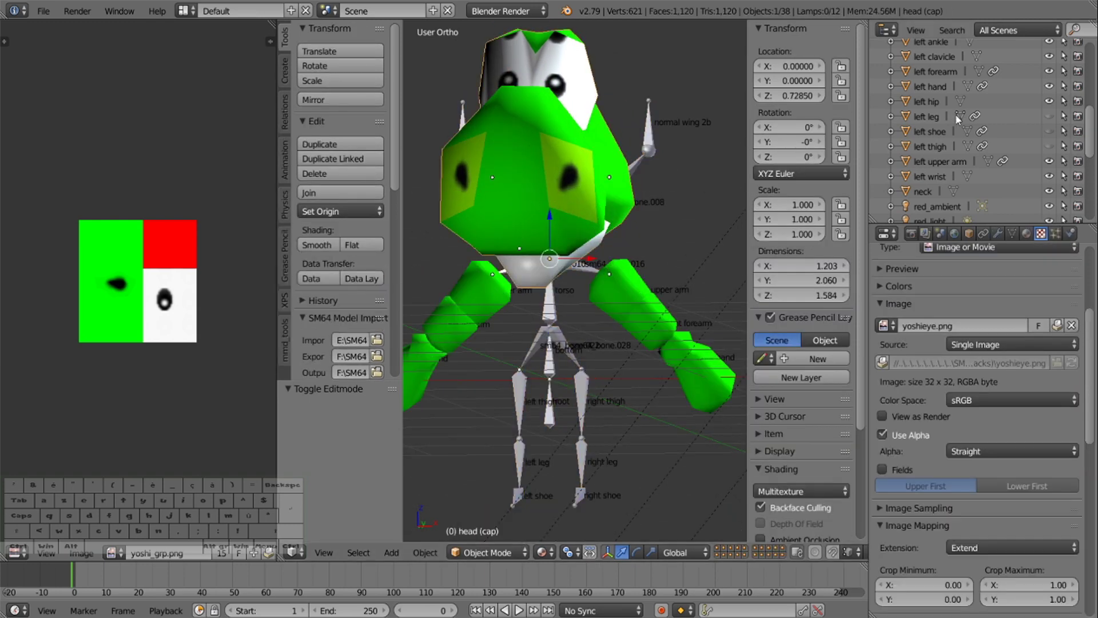
{"action": "scroll", "coordinate": [967, 122], "scroll_direction": "up", "scroll_amount": 5}
{"action": "left_click", "coordinate": [1050, 170]}
{"action": "right_click", "coordinate": [562, 266]}
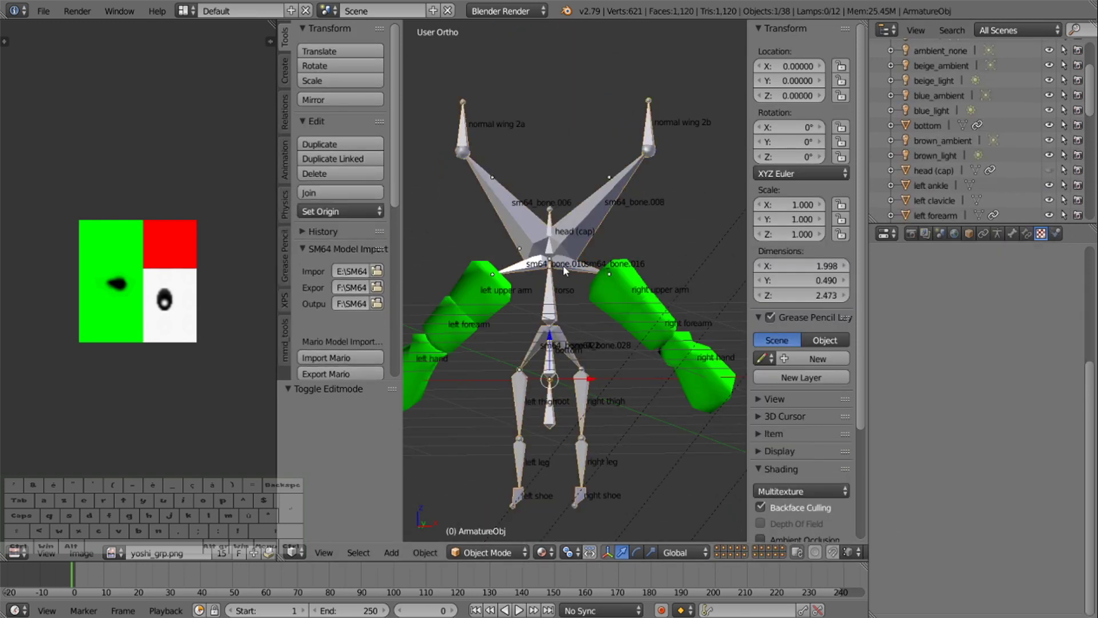
{"action": "left_click", "coordinate": [491, 552]}
{"action": "left_click", "coordinate": [496, 531]}
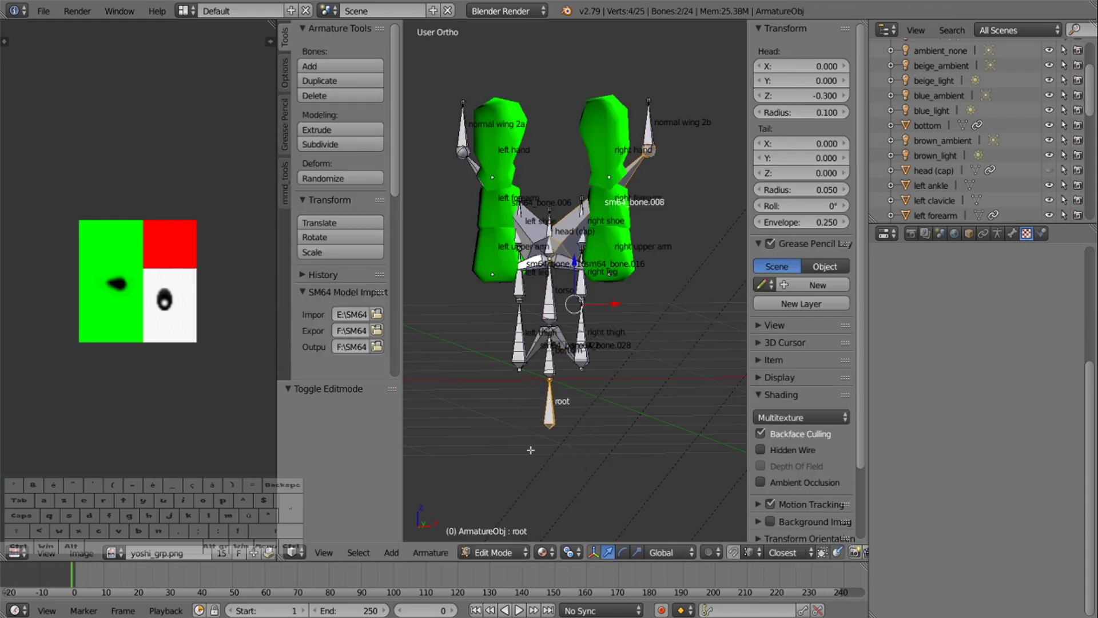
{"action": "scroll", "coordinate": [563, 273], "scroll_direction": "up", "scroll_amount": 4}
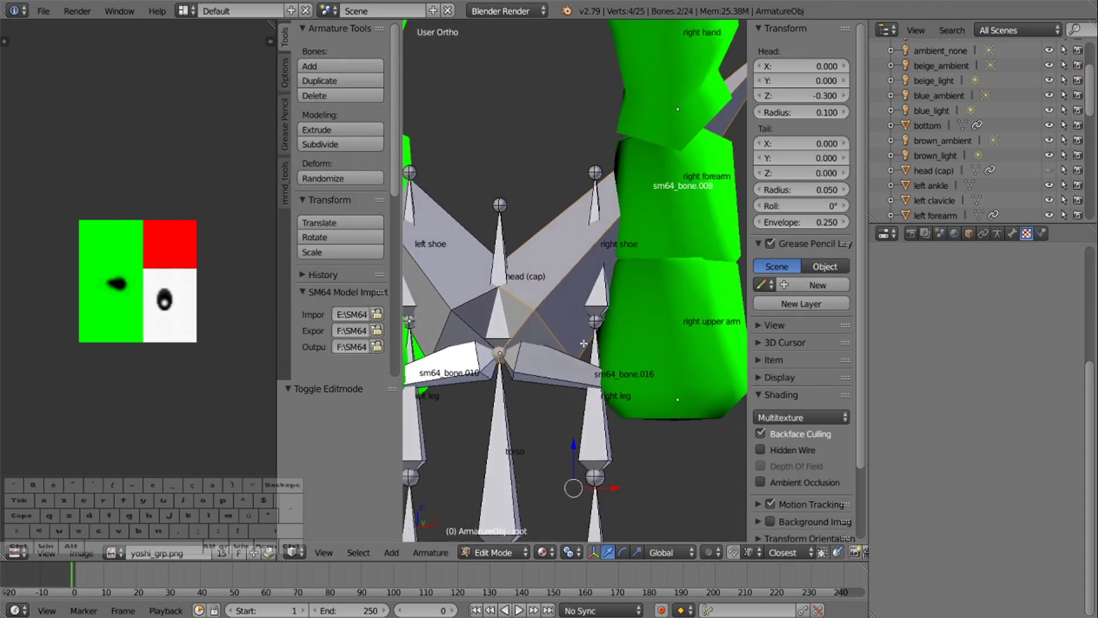
{"action": "middle_click_drag", "start_coordinate": [607, 374], "coordinate": [610, 337]}
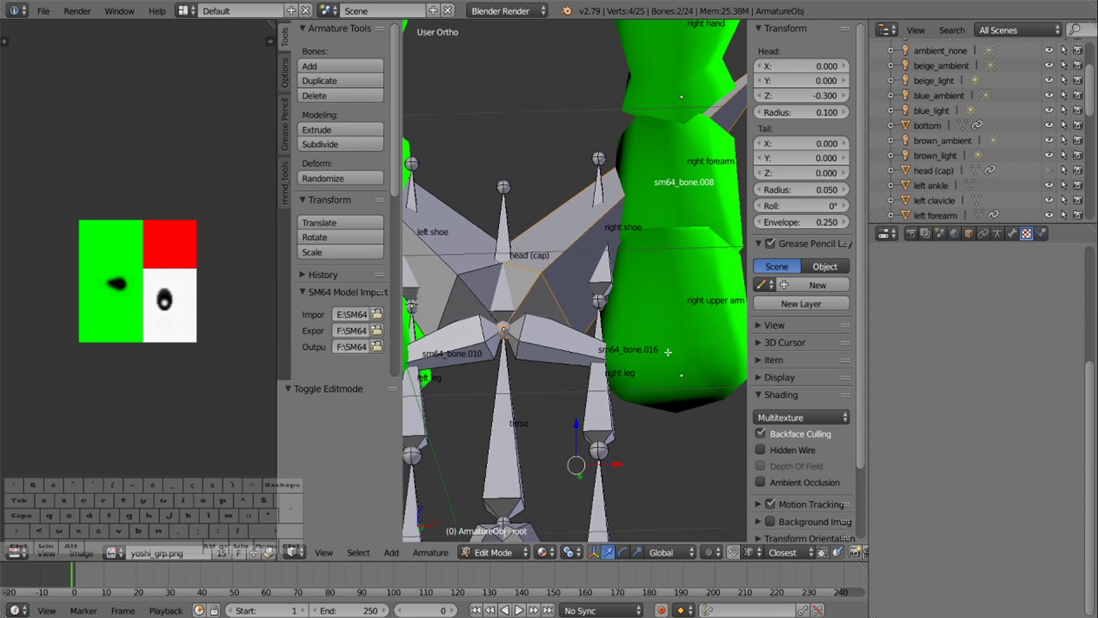
{"action": "right_click", "coordinate": [584, 360]}
{"action": "left_click_drag", "start_coordinate": [619, 351], "coordinate": [594, 351]}
{"action": "key", "text": "ctrl+z"}
Select the right upper arm, right forearm and right hand bones and move them about -0.172 along X toward the torso.
{"action": "right_click", "coordinate": [697, 349]}
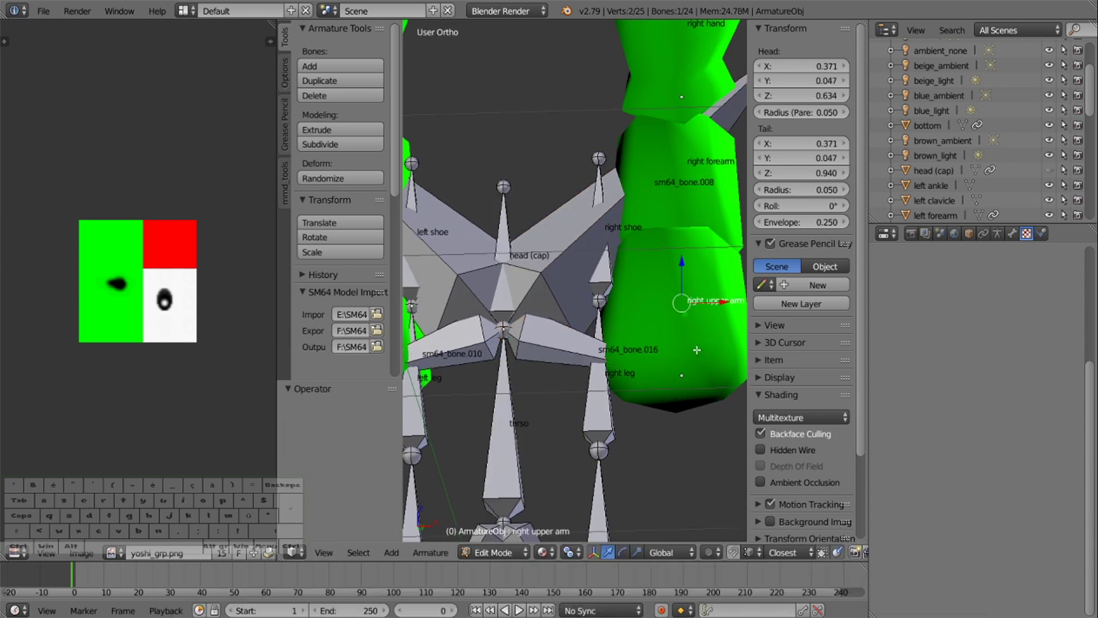
{"action": "right_click", "coordinate": [682, 191], "text": "shift"}
{"action": "mouse_move", "coordinate": [681, 191]}
{"action": "middle_mouse_down"}
{"action": "mouse_move", "coordinate": [689, 216]}
{"action": "mouse_move", "coordinate": [698, 204]}
{"action": "middle_mouse_up"}
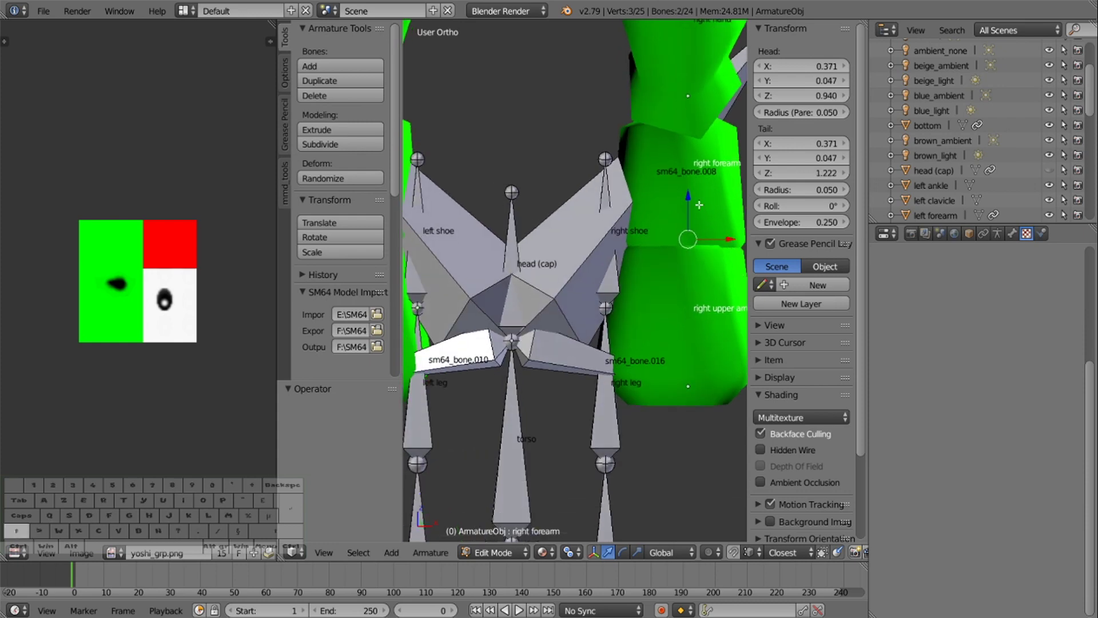
{"action": "scroll", "coordinate": [699, 157], "scroll_direction": "up", "scroll_amount": 1}
{"action": "scroll", "coordinate": [699, 156], "scroll_direction": "down", "scroll_amount": 4}
{"action": "right_click", "coordinate": [634, 178], "text": "shift"}
{"action": "key", "text": "g"}
{"action": "key", "text": "x"}
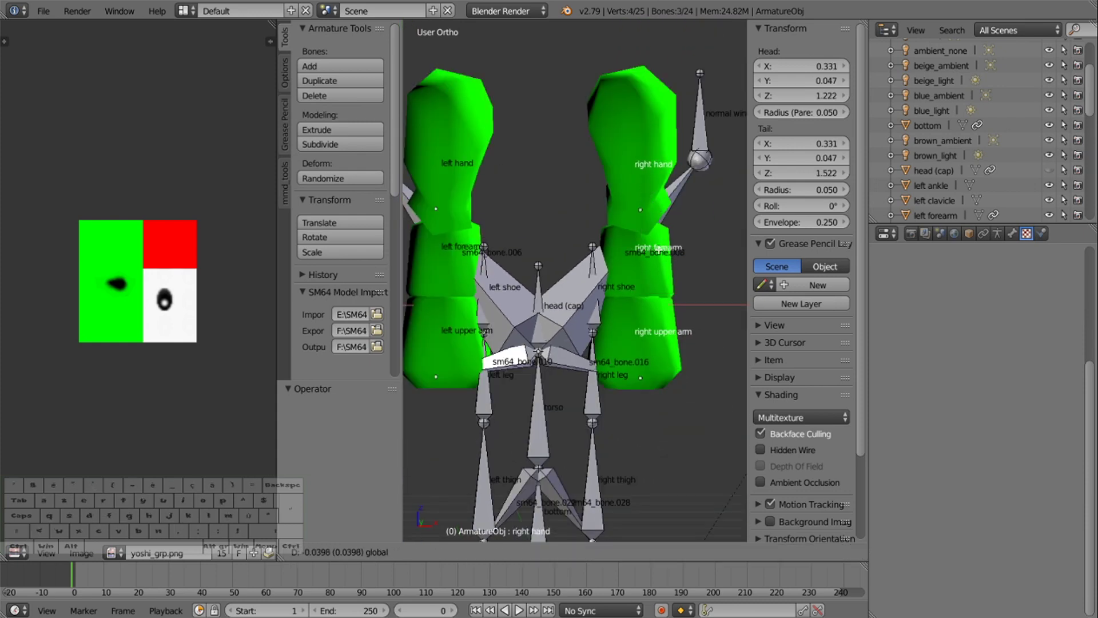
{"action": "left_click", "coordinate": [625, 254]}
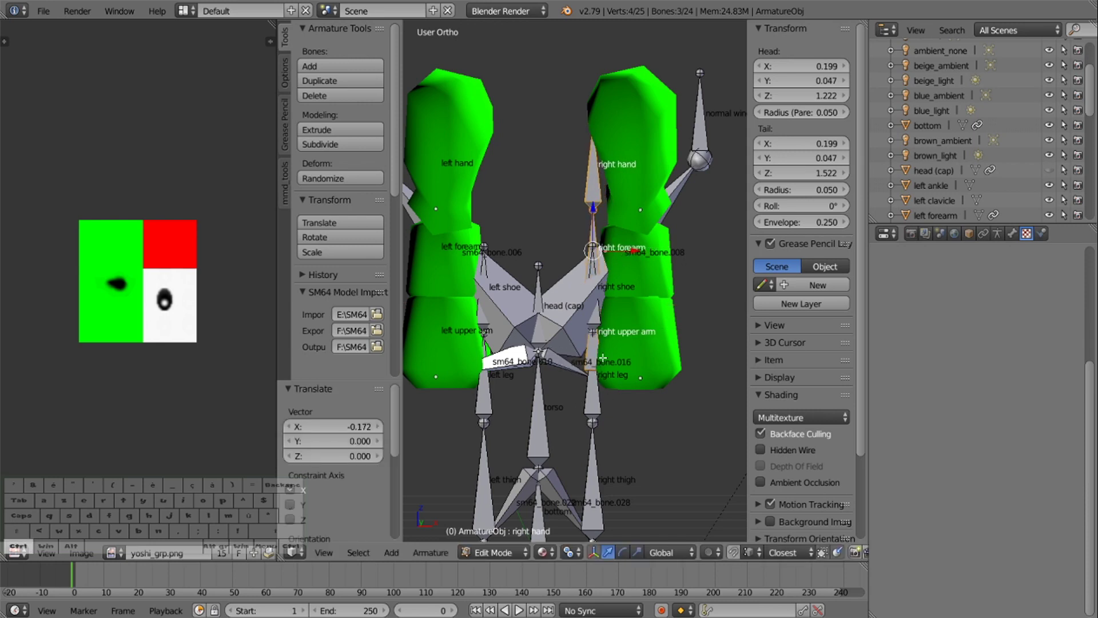
Shift the three right arm bones slightly further inward along X and return the armature to Object Mode.
{"action": "key", "text": "g"}
{"action": "key", "text": "x"}
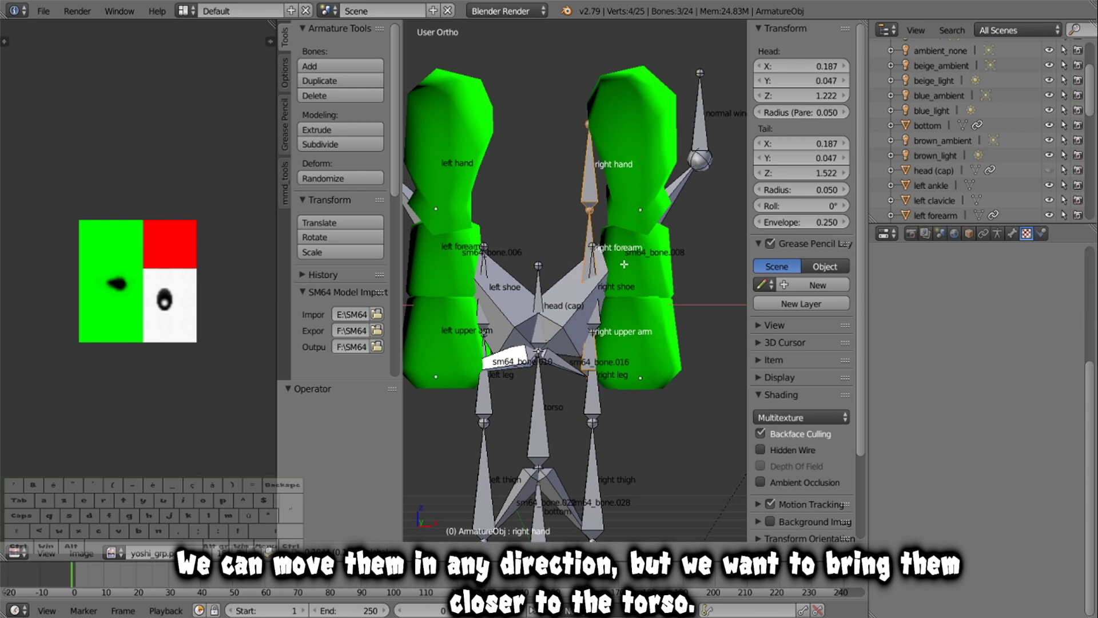
{"action": "left_click", "coordinate": [623, 264]}
{"action": "left_click", "coordinate": [486, 551]}
{"action": "left_click", "coordinate": [485, 534]}
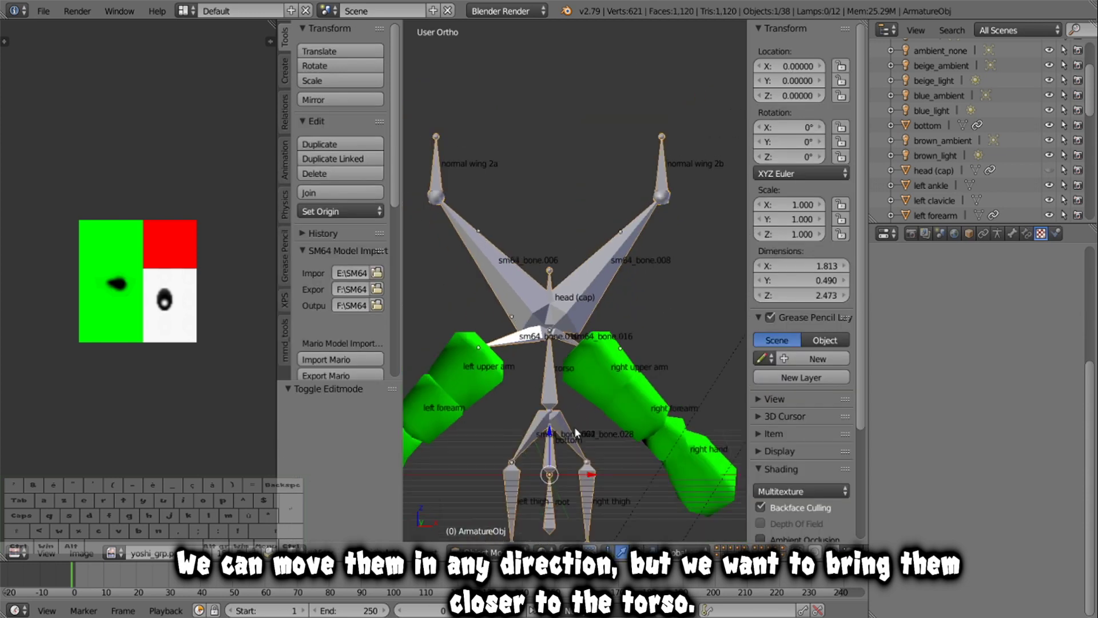
Scale the right shoe's mesh up by about 1.08 in Edit Mode and return to Object Mode.
{"action": "scroll", "coordinate": [575, 426], "scroll_direction": "down", "scroll_amount": 2}
{"action": "mouse_move", "coordinate": [528, 444]}
{"action": "middle_mouse_down"}
{"action": "mouse_move", "coordinate": [453, 487]}
{"action": "mouse_move", "coordinate": [528, 445]}
{"action": "middle_mouse_up"}
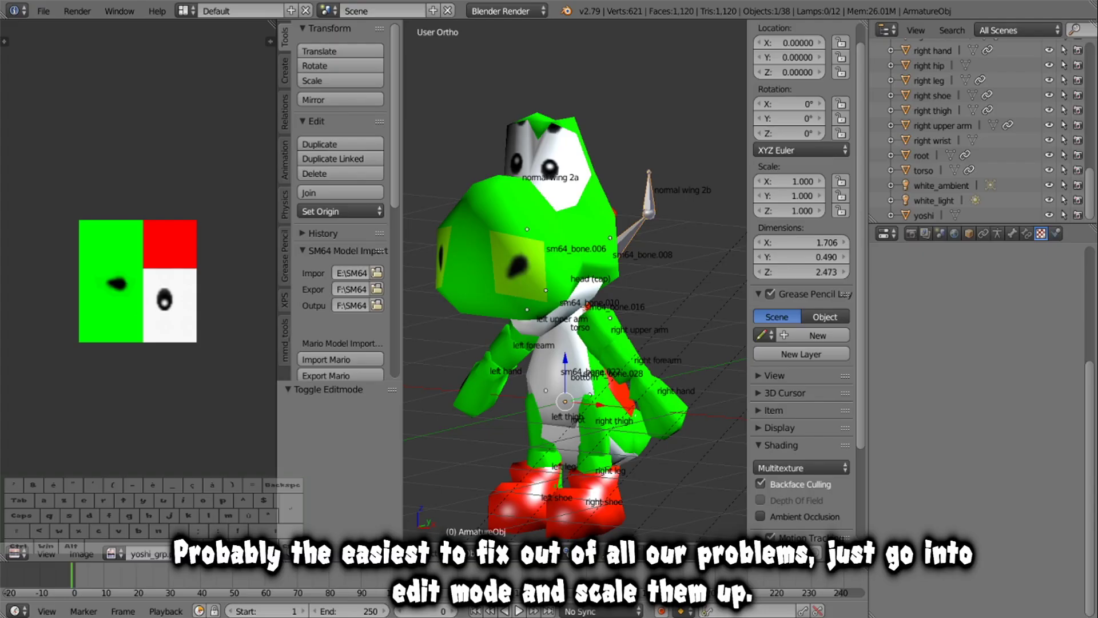
{"action": "mouse_move", "coordinate": [578, 451]}
{"action": "middle_mouse_down"}
{"action": "mouse_move", "coordinate": [549, 469]}
{"action": "mouse_move", "coordinate": [576, 448]}
{"action": "middle_mouse_up"}
{"action": "scroll", "coordinate": [614, 393], "scroll_direction": "up", "scroll_amount": 5}
{"action": "right_click", "coordinate": [626, 453]}
{"action": "left_click", "coordinate": [484, 552]}
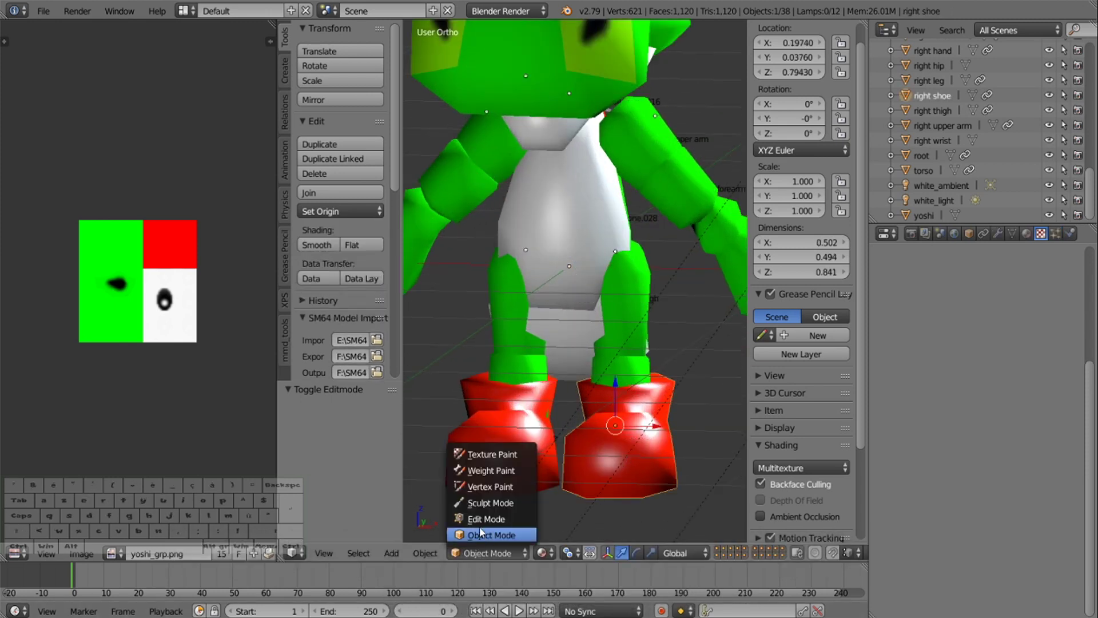
{"action": "left_click", "coordinate": [485, 519]}
{"action": "key", "text": "s"}
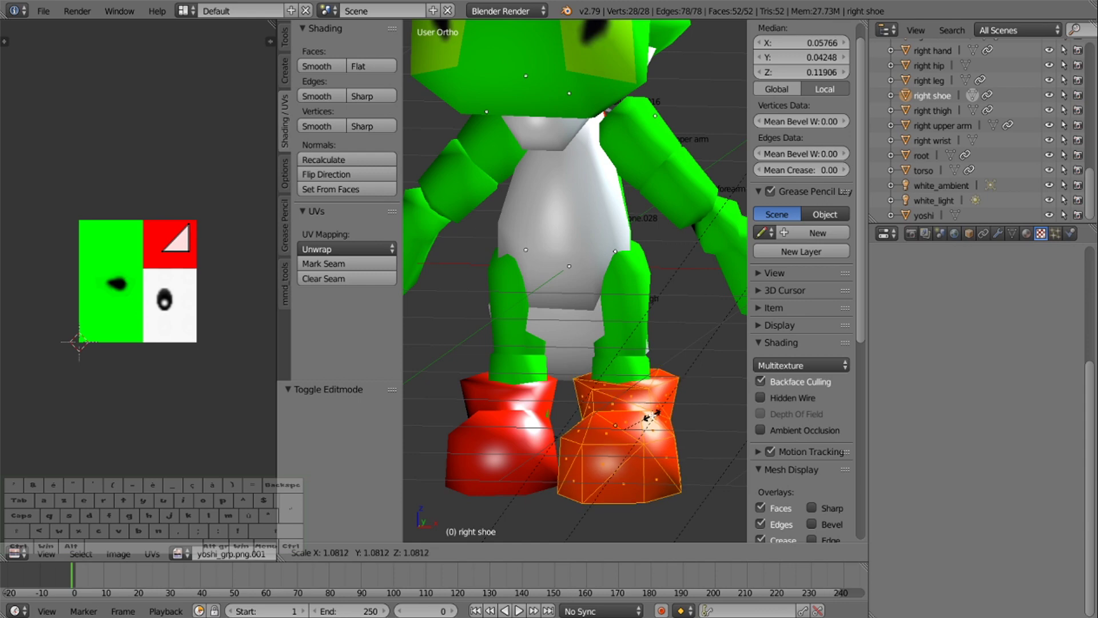
{"action": "left_click", "coordinate": [650, 416]}
{"action": "left_click", "coordinate": [475, 553]}
{"action": "left_click", "coordinate": [478, 535]}
Scale the left shoe's mesh up by about 1.07 in Edit Mode and return to Object Mode.
{"action": "right_click", "coordinate": [485, 480]}
{"action": "left_click", "coordinate": [493, 553]}
{"action": "left_click", "coordinate": [486, 518]}
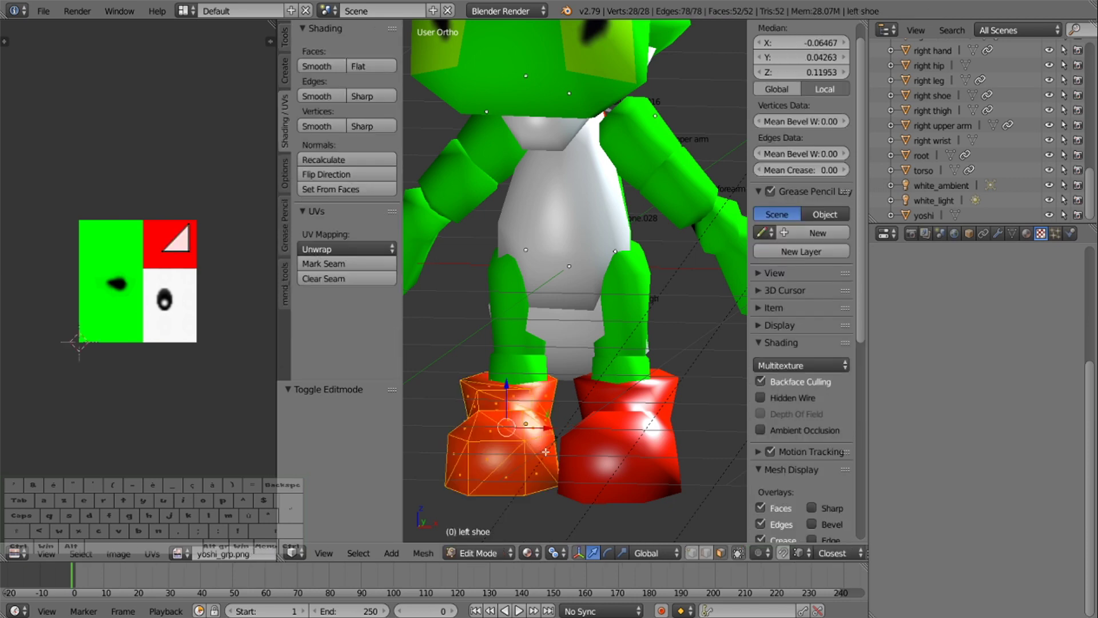
{"action": "key", "text": "s"}
{"action": "left_click", "coordinate": [551, 465]}
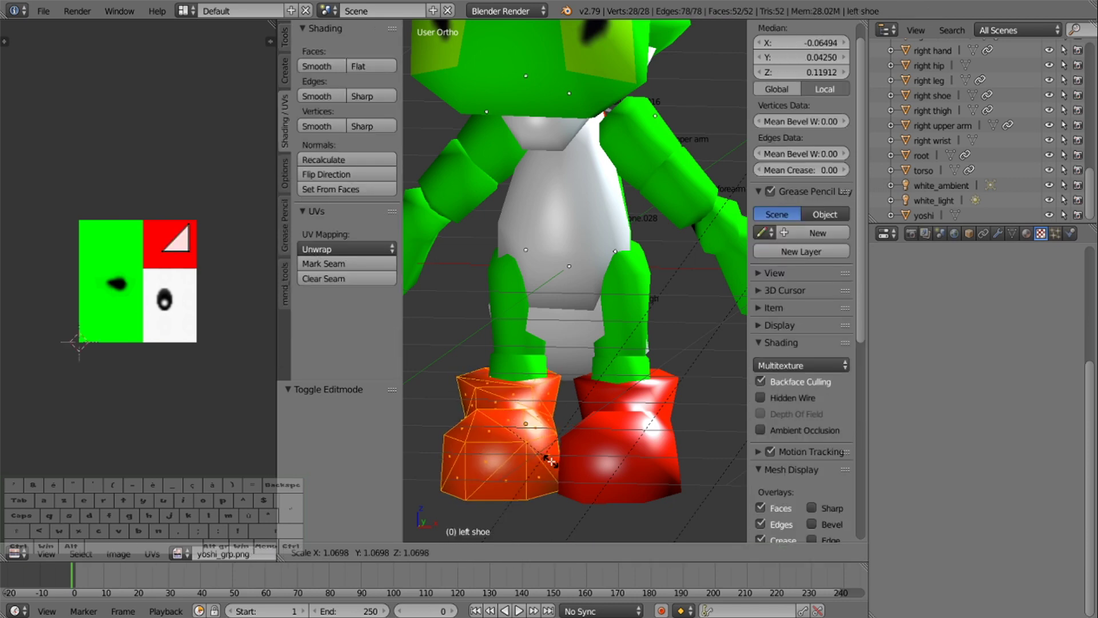
{"action": "left_click", "coordinate": [490, 552]}
{"action": "left_click", "coordinate": [490, 534]}
Set the scene's color management display device to None and return the head to Object Mode.
{"action": "middle_click_drag", "start_coordinate": [603, 439], "coordinate": [704, 426]}
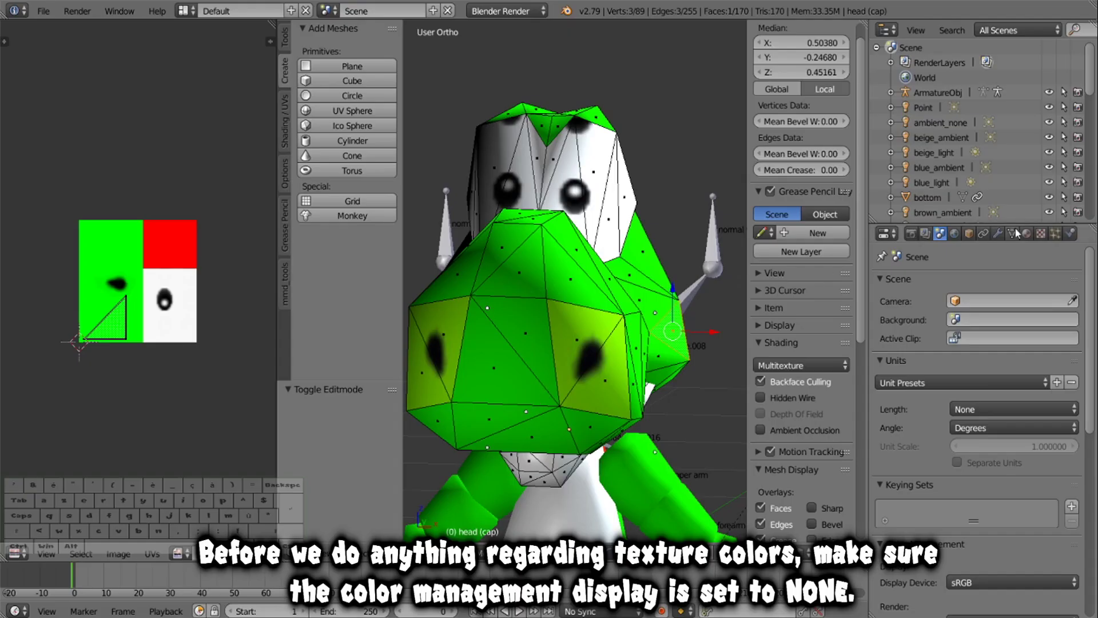
{"action": "left_click", "coordinate": [1026, 234]}
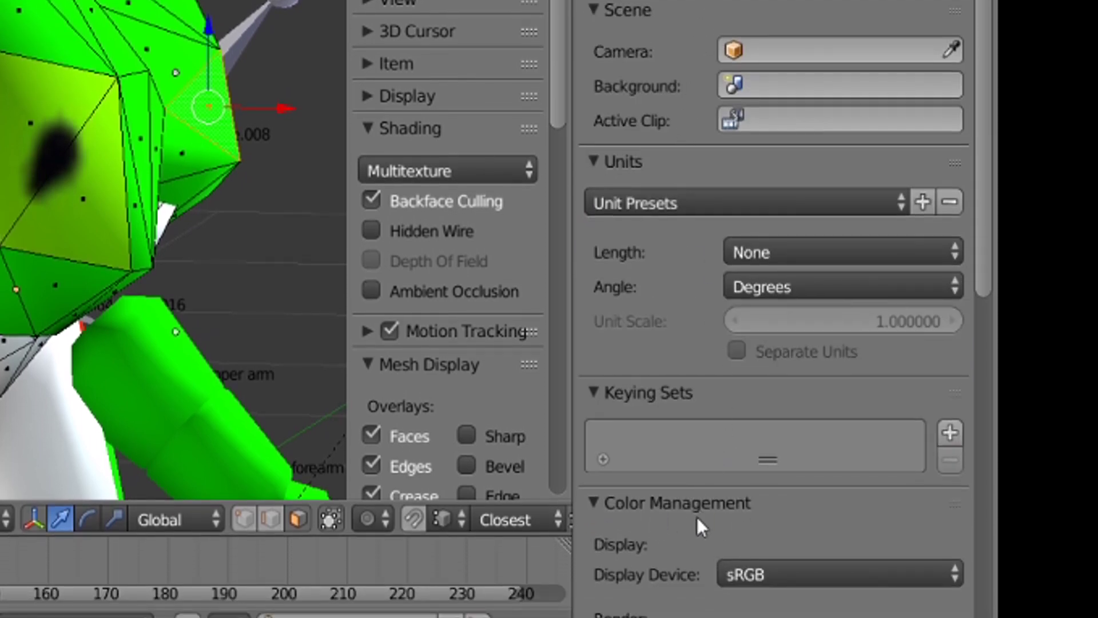
{"action": "left_click", "coordinate": [756, 579]}
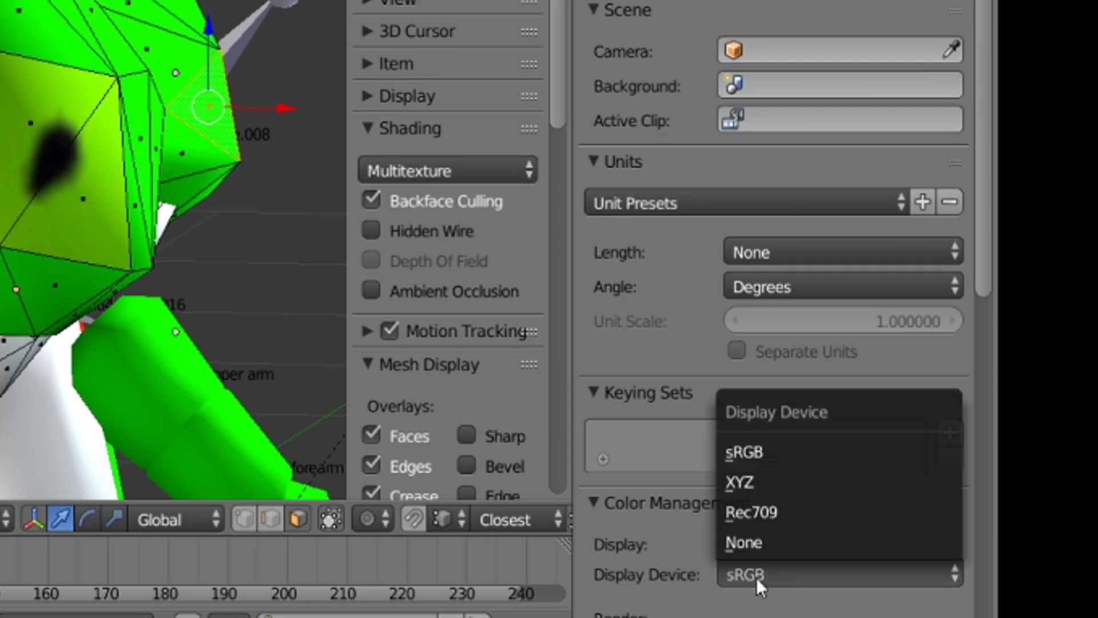
{"action": "left_click", "coordinate": [771, 540]}
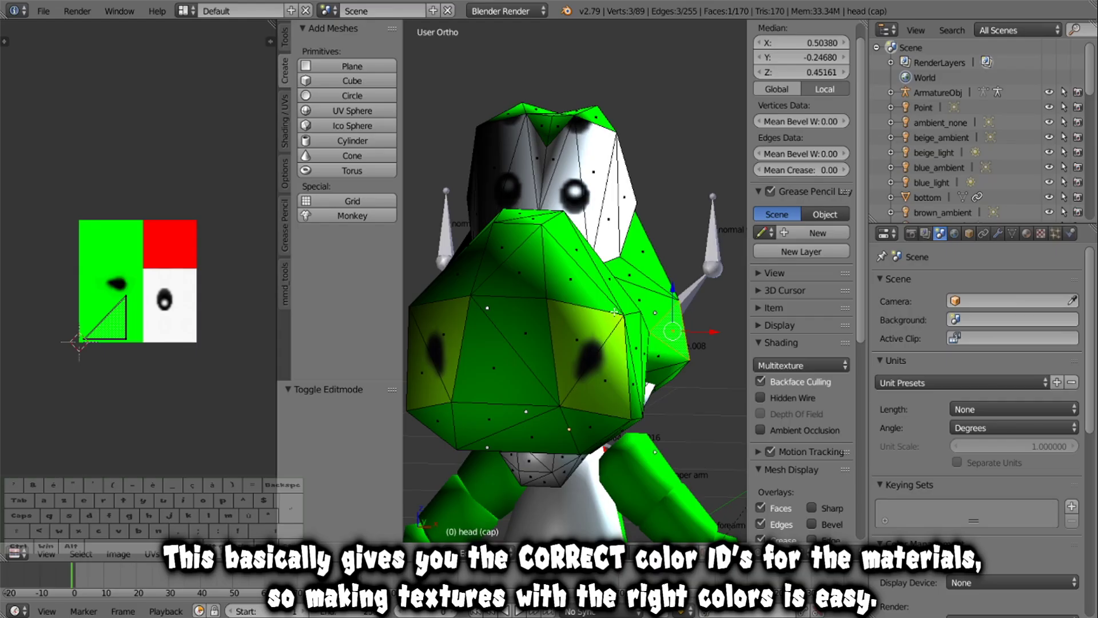
{"action": "left_click", "coordinate": [486, 553]}
{"action": "left_click", "coordinate": [486, 535]}
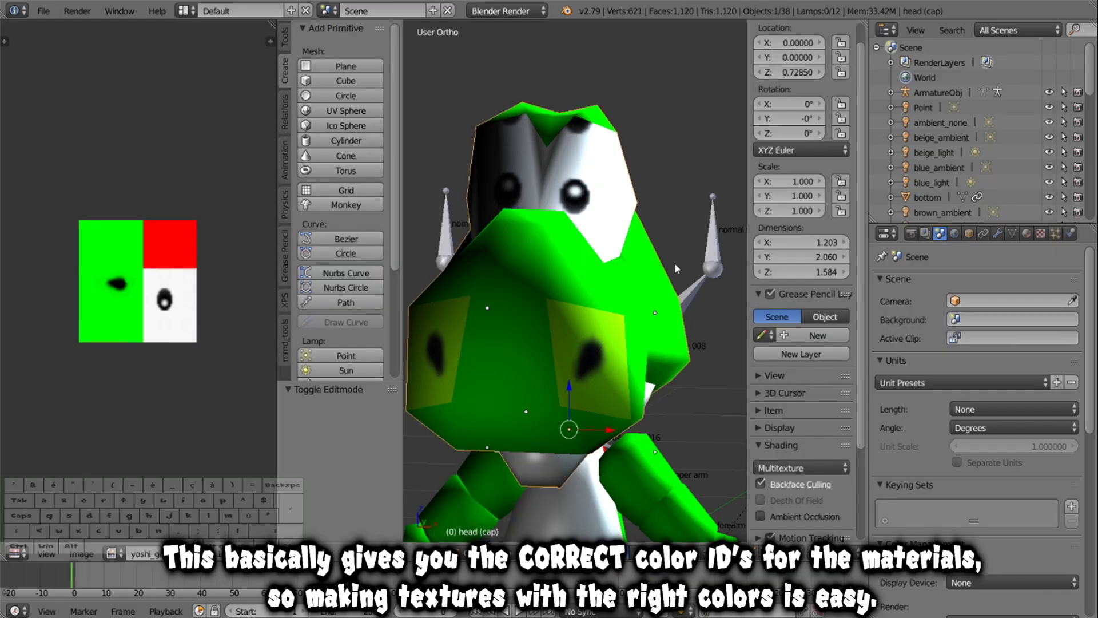
Open the diffuse color of the head's green Material.002 and view the head from the front.
{"action": "left_click", "coordinate": [1026, 234]}
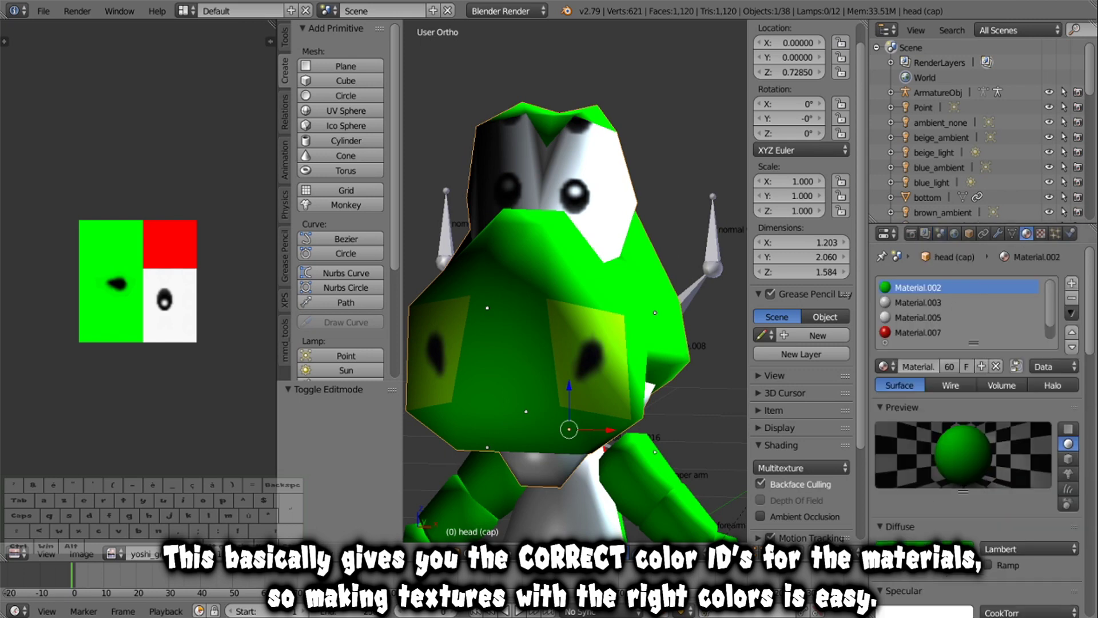
{"action": "left_click", "coordinate": [936, 543]}
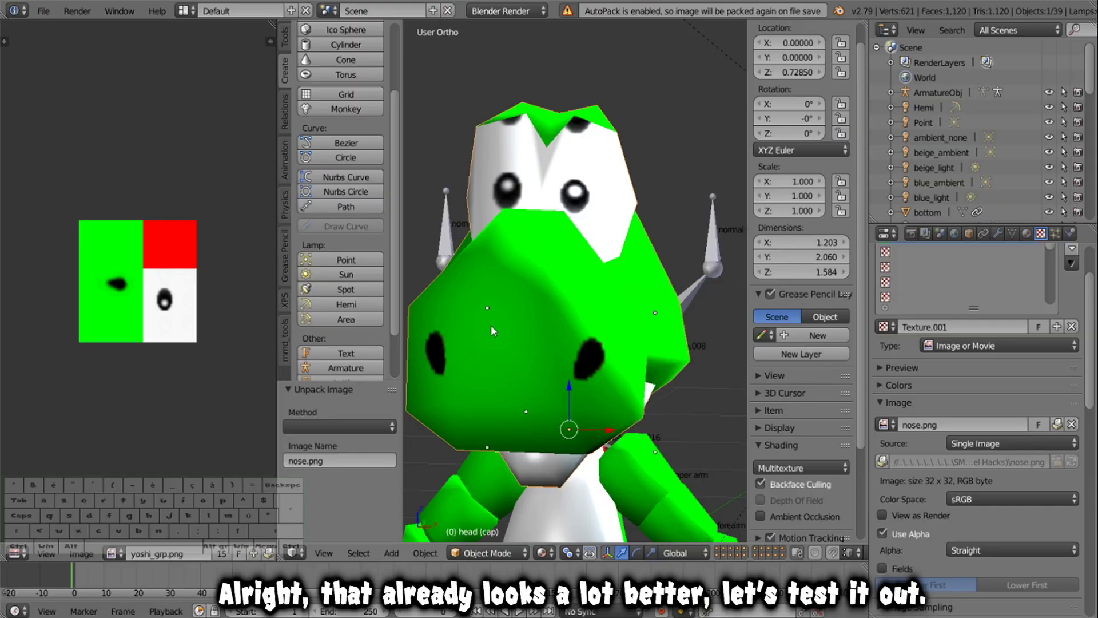
{"action": "middle_click_drag", "start_coordinate": [490, 325], "coordinate": [563, 337]}
{"action": "scroll", "coordinate": [485, 322], "scroll_direction": "down", "scroll_amount": 2}
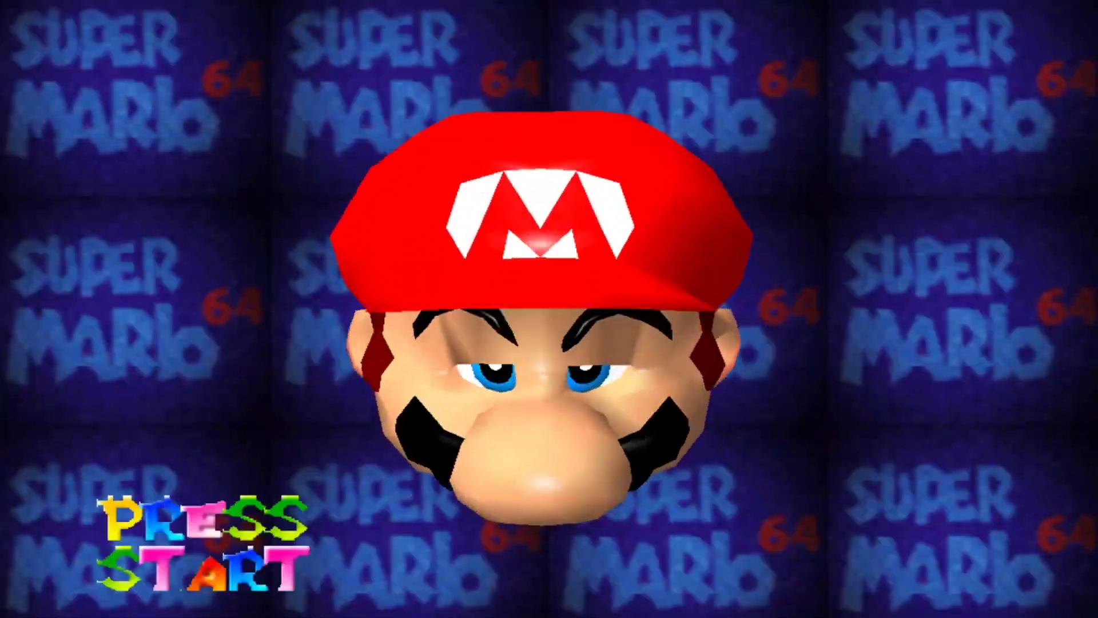
{"action": "key", "text": "Return"}
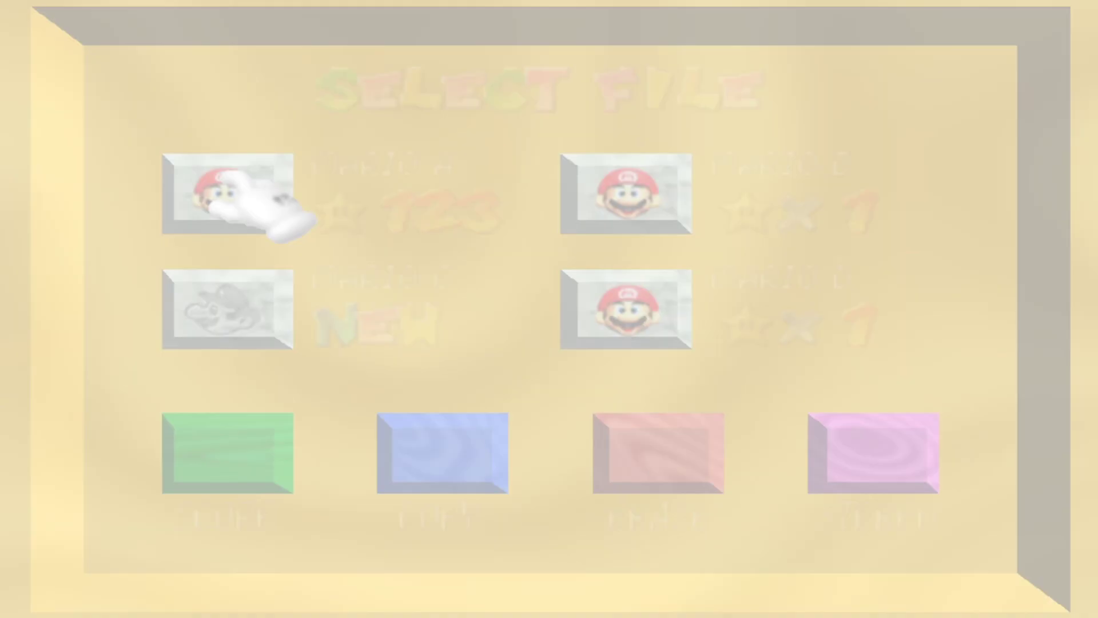
{"action": "key", "text": "Return"}
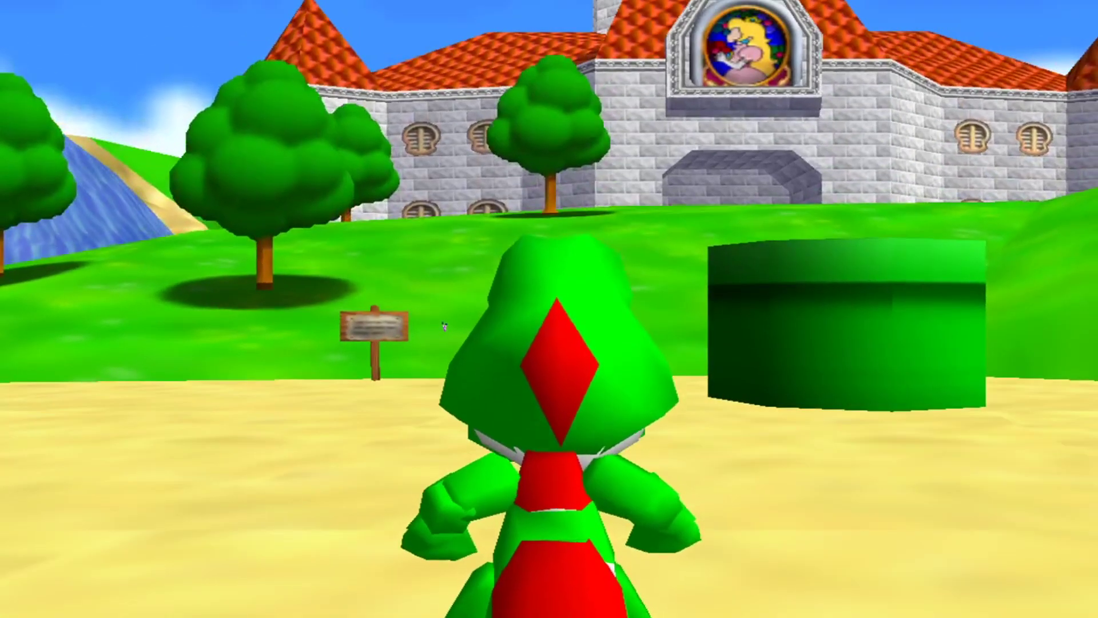
{"action": "key", "text": "Down"}
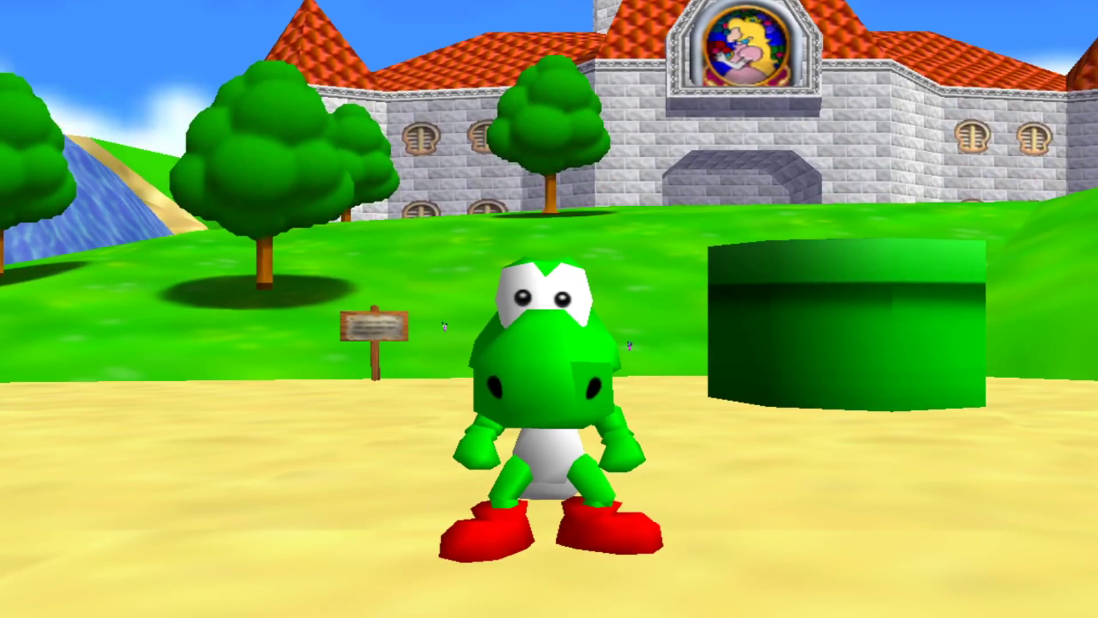
{"action": "key", "text": "Right"}
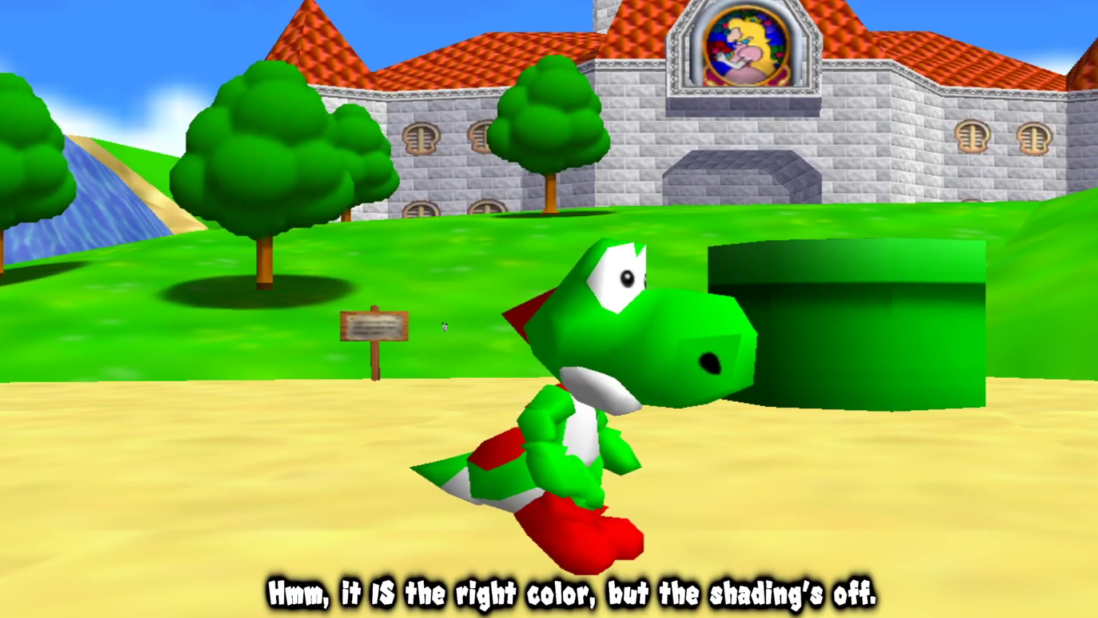
{"action": "key", "text": "Down"}
{"action": "key", "text": "Left"}
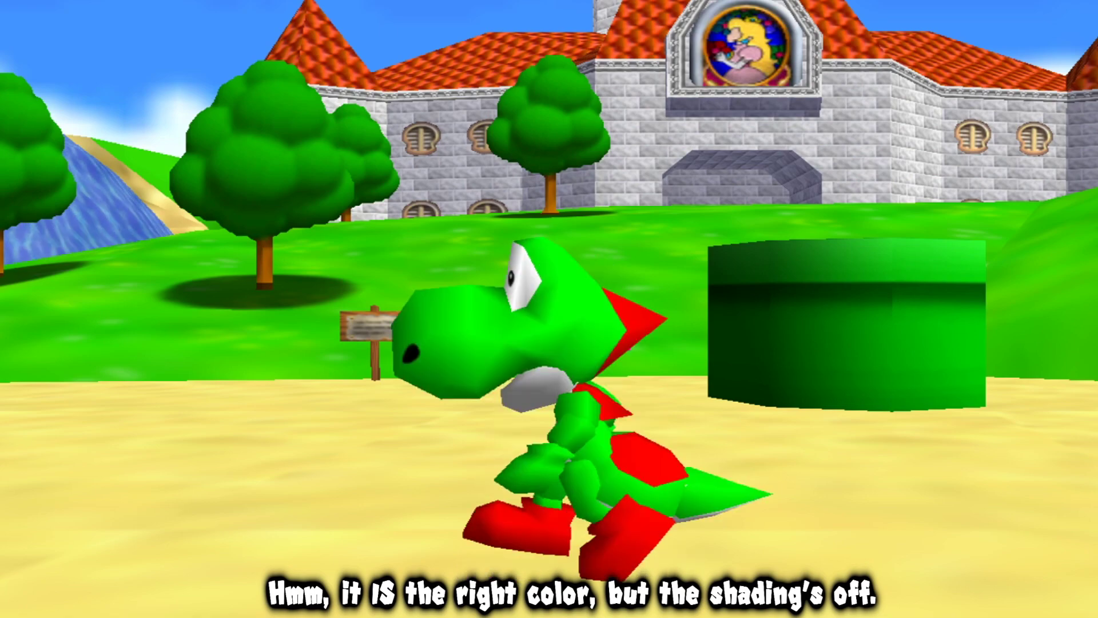
{"action": "key", "text": "Down"}
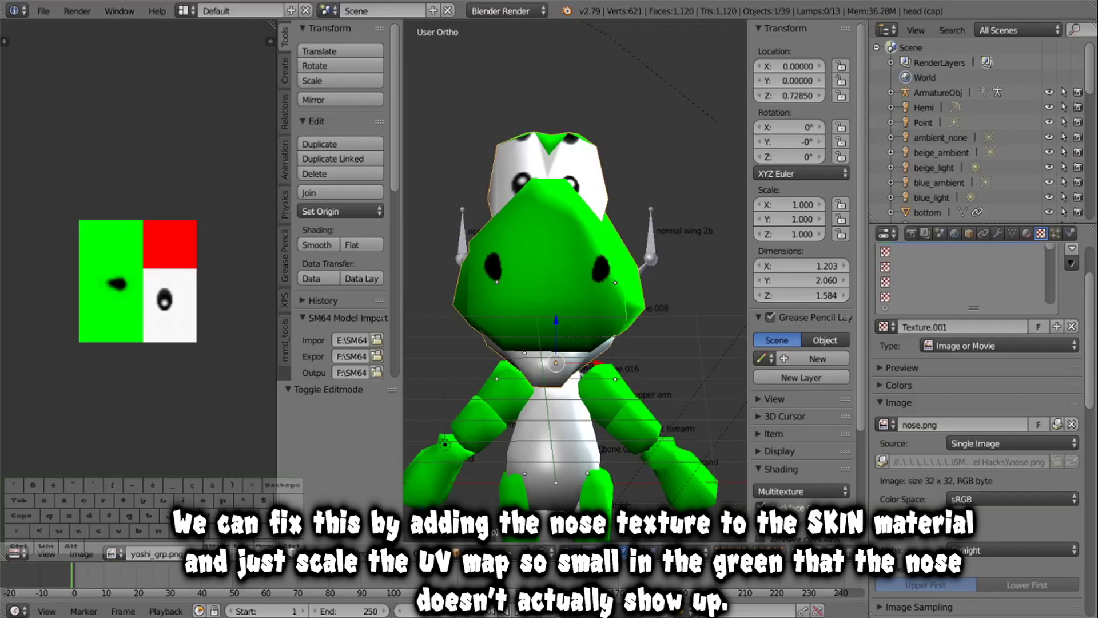
Assign the nose texture Texture.001 to the first texture slot of the head's green Material.002.
{"action": "middle_click_drag", "start_coordinate": [703, 207], "coordinate": [636, 190]}
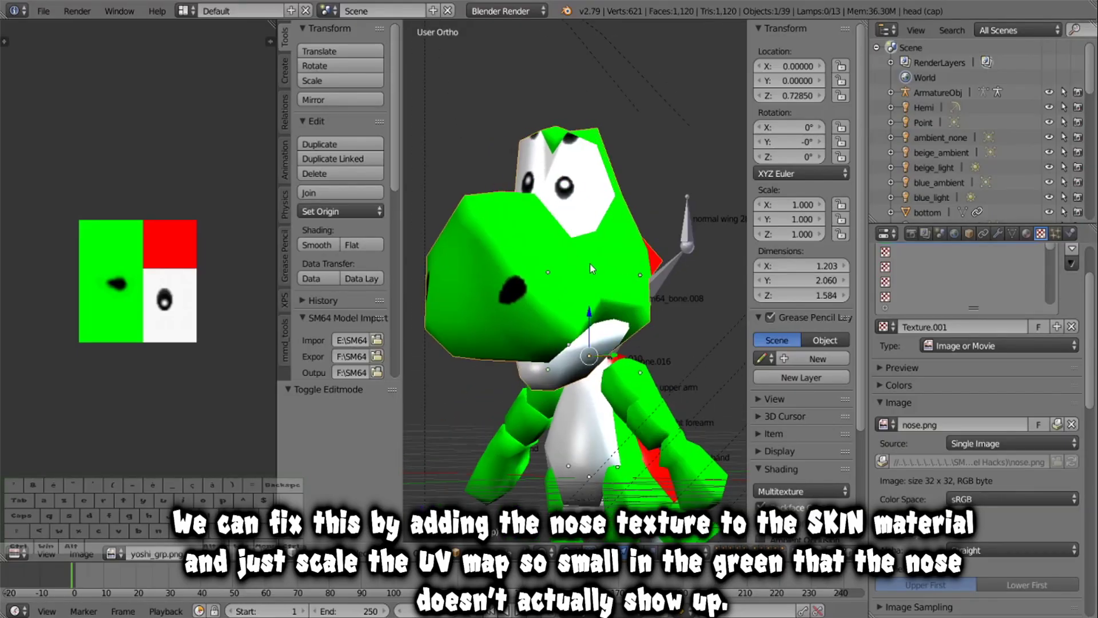
{"action": "scroll", "coordinate": [993, 283], "scroll_direction": "up", "scroll_amount": 3}
{"action": "left_click", "coordinate": [1025, 234]}
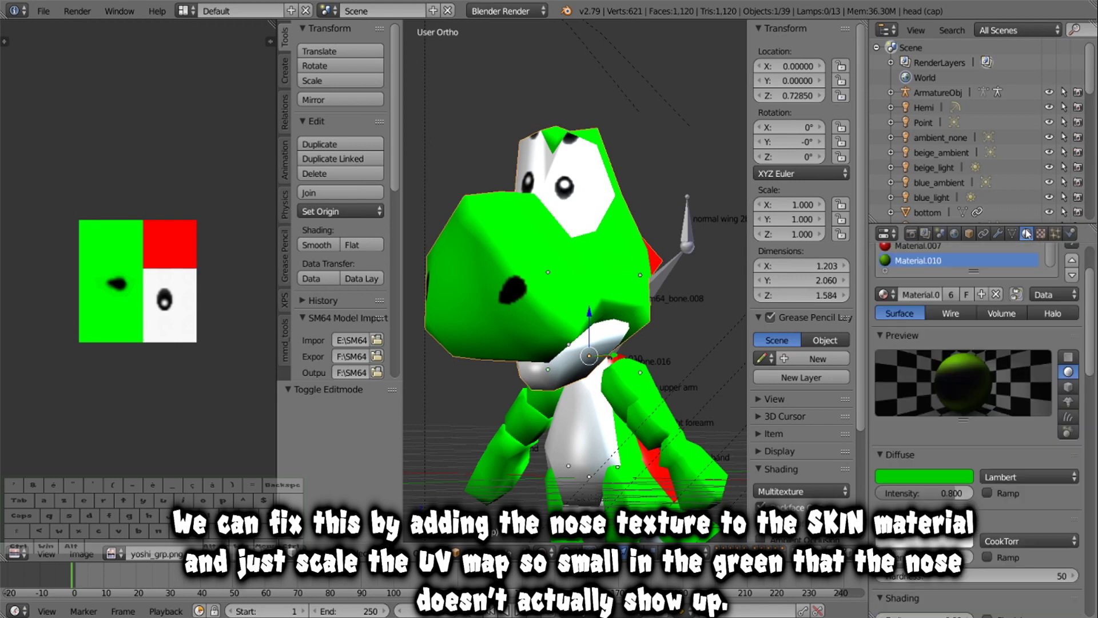
{"action": "scroll", "coordinate": [928, 332], "scroll_direction": "up", "scroll_amount": 1}
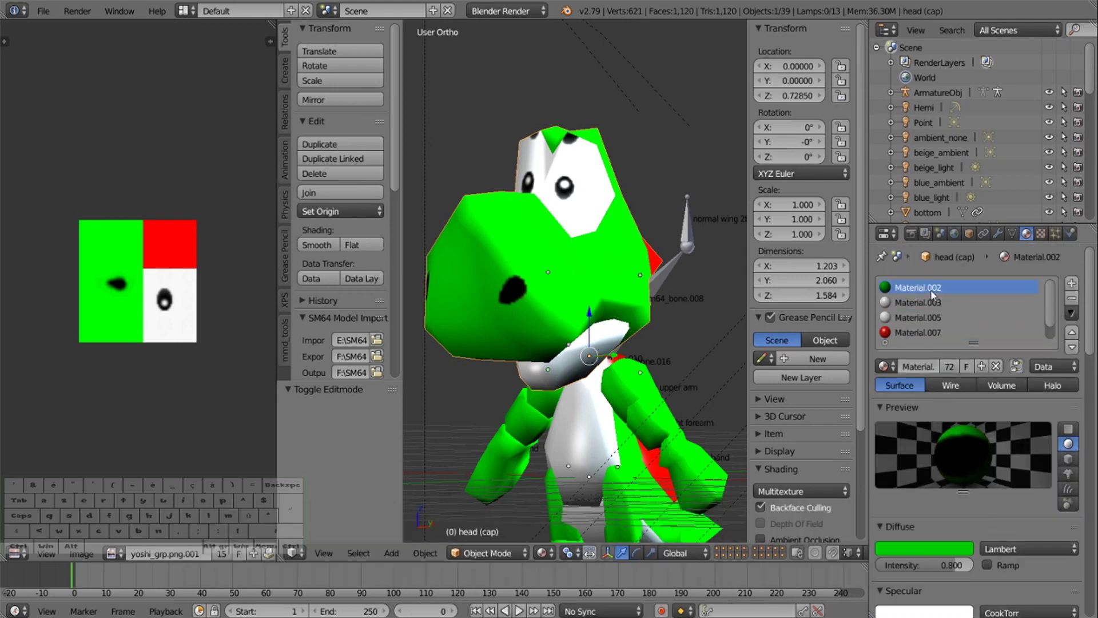
{"action": "left_click", "coordinate": [1041, 233]}
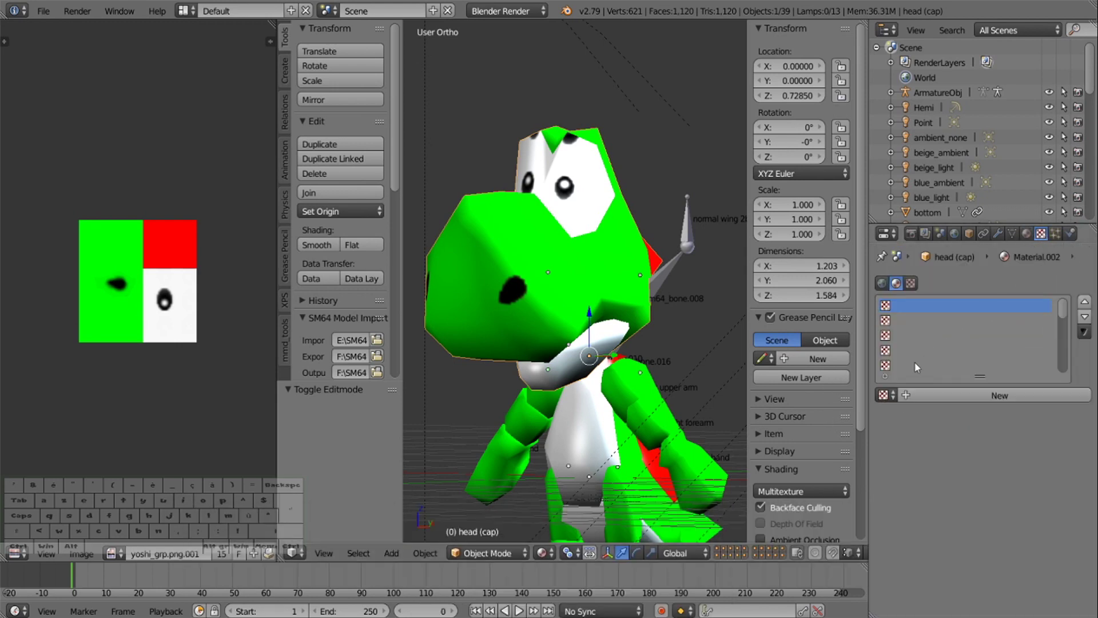
{"action": "left_click", "coordinate": [883, 395]}
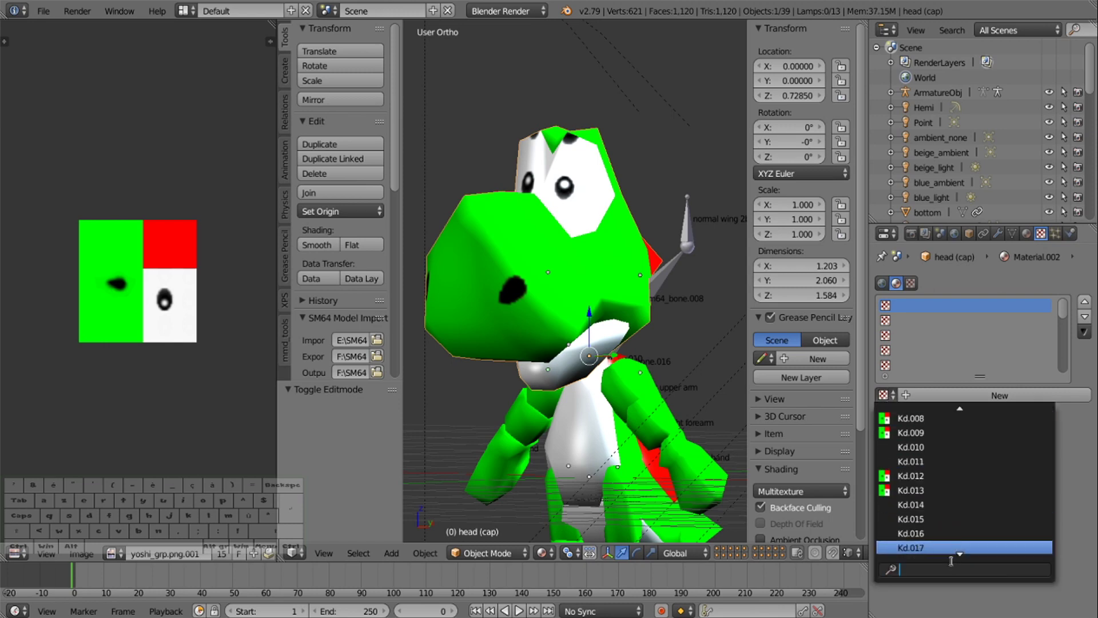
{"action": "scroll", "coordinate": [953, 555], "scroll_direction": "down", "scroll_amount": 10}
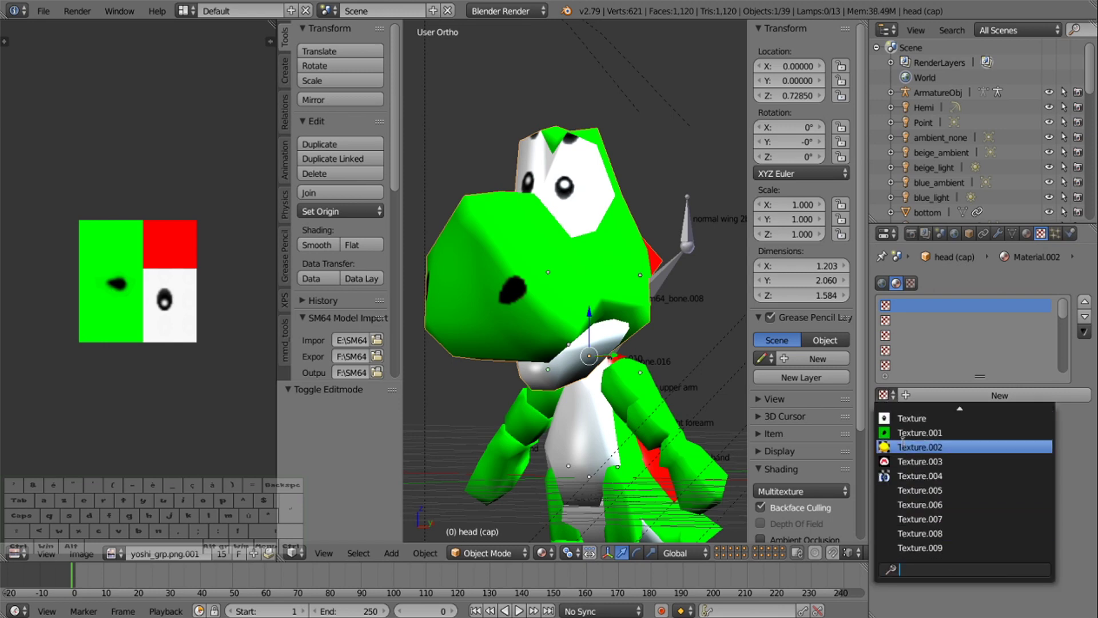
{"action": "left_click", "coordinate": [949, 433]}
Enter Edit Mode on the head and select the whole linked face region around the snout.
{"action": "left_click", "coordinate": [483, 553]}
{"action": "left_click", "coordinate": [478, 517]}
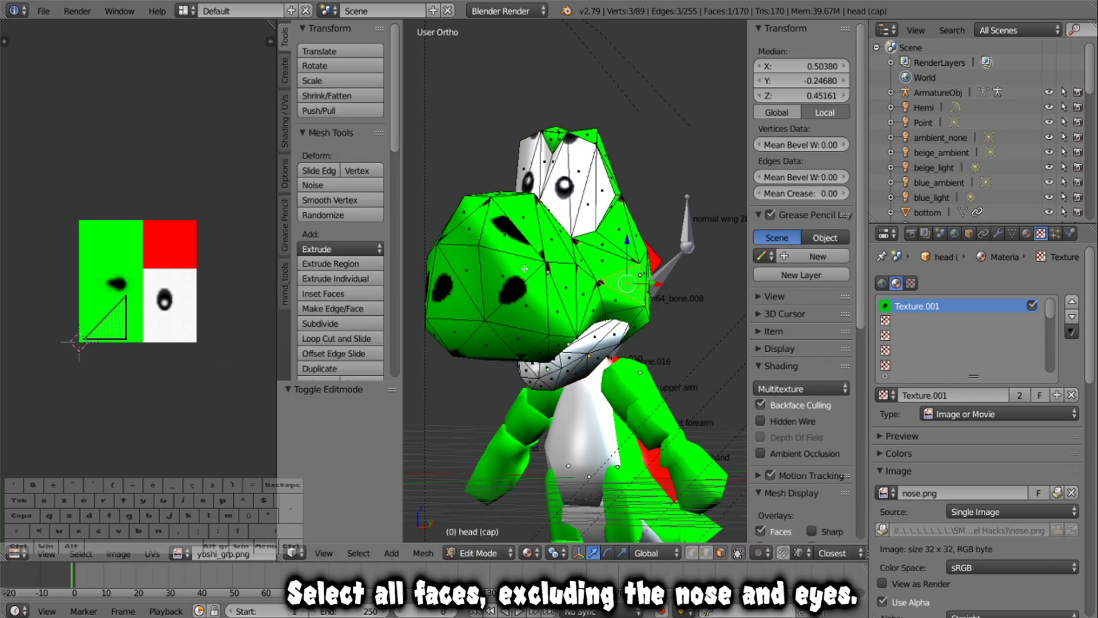
{"action": "key", "text": "l"}
{"action": "middle_click_drag", "start_coordinate": [525, 266], "coordinate": [552, 265]}
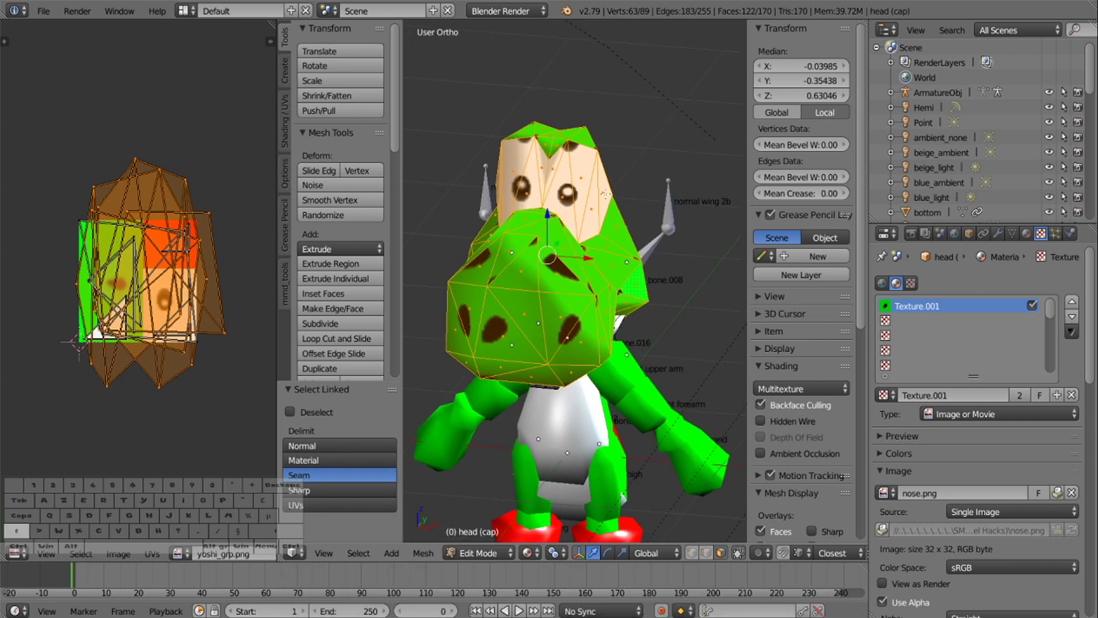
Remove the white faces of both eyes from the head's face selection.
{"action": "right_click", "coordinate": [605, 193], "text": "shift"}
{"action": "right_click", "coordinate": [592, 202], "text": "shift"}
{"action": "right_click", "coordinate": [581, 189], "text": "shift"}
{"action": "right_click", "coordinate": [563, 197], "text": "shift"}
{"action": "right_click", "coordinate": [548, 173], "text": "shift"}
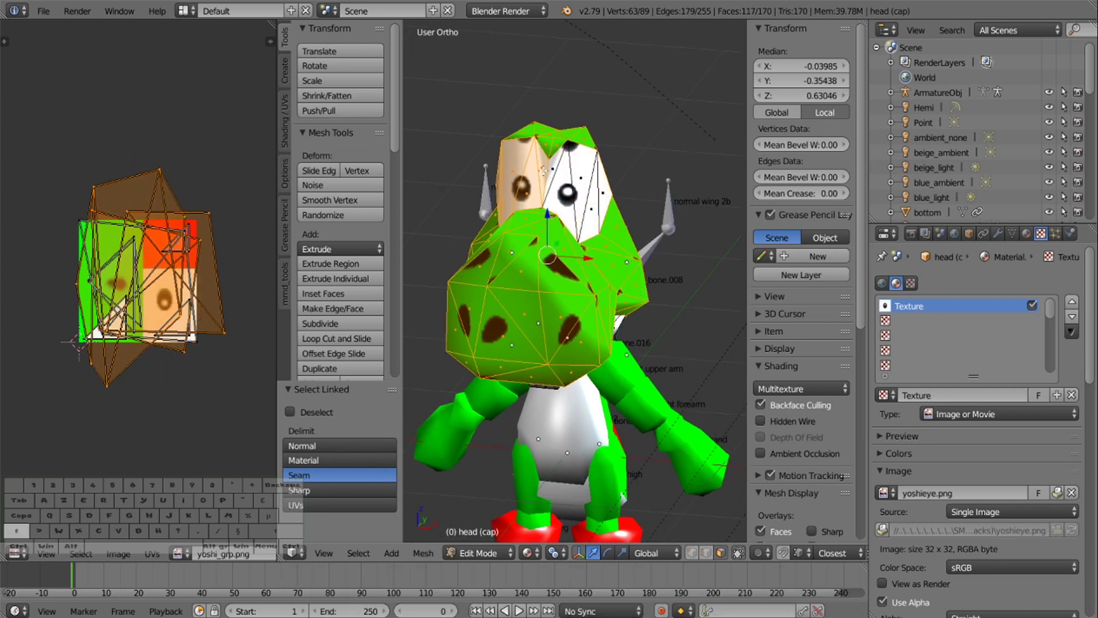
{"action": "right_click", "coordinate": [540, 172], "text": "shift"}
{"action": "right_click", "coordinate": [527, 163], "text": "shift"}
{"action": "right_click", "coordinate": [513, 171], "text": "shift"}
{"action": "middle_click_drag", "start_coordinate": [513, 171], "coordinate": [510, 300]}
{"action": "right_click", "coordinate": [499, 209], "text": "shift"}
Remove the nostril faces at the front of the snout from the head's face selection.
{"action": "right_click", "coordinate": [521, 304], "text": "shift"}
{"action": "right_click", "coordinate": [536, 281], "text": "shift"}
{"action": "right_click", "coordinate": [549, 321], "text": "shift"}
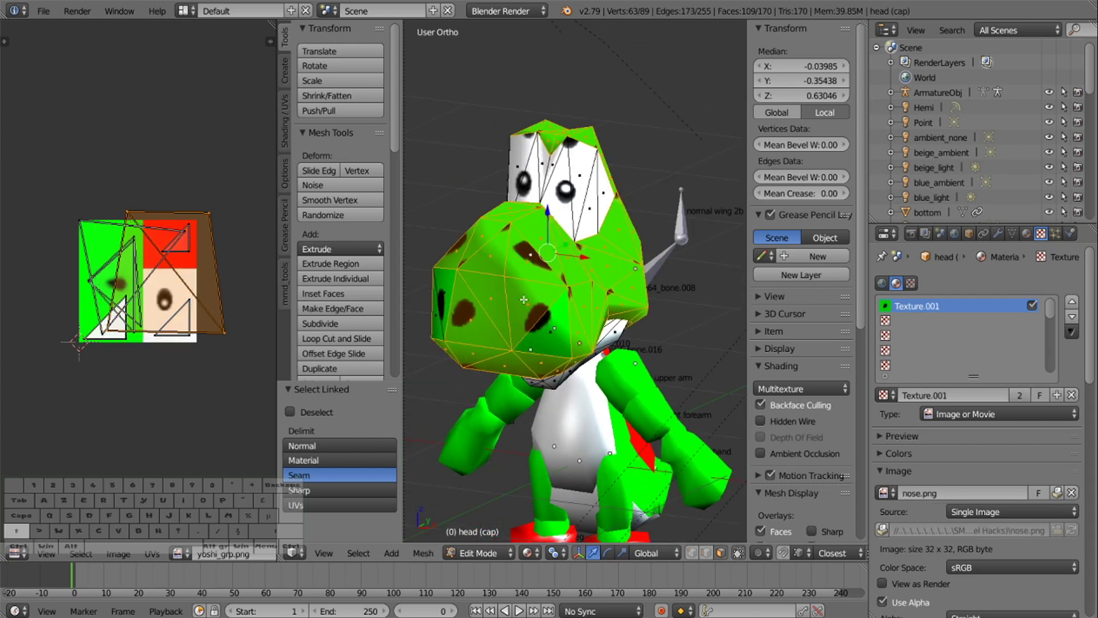
{"action": "right_click", "coordinate": [524, 299], "text": "shift"}
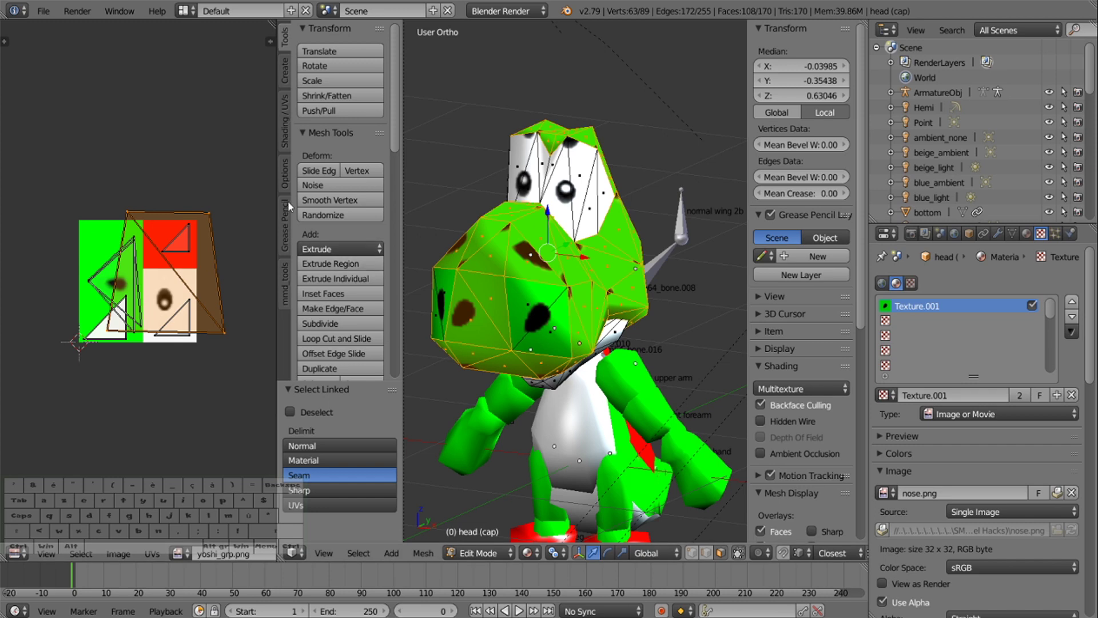
Reset the UVs of the selected green head faces and unwrap them with Project from View (Bounds).
{"action": "left_click", "coordinate": [288, 140]}
{"action": "left_click", "coordinate": [344, 248]}
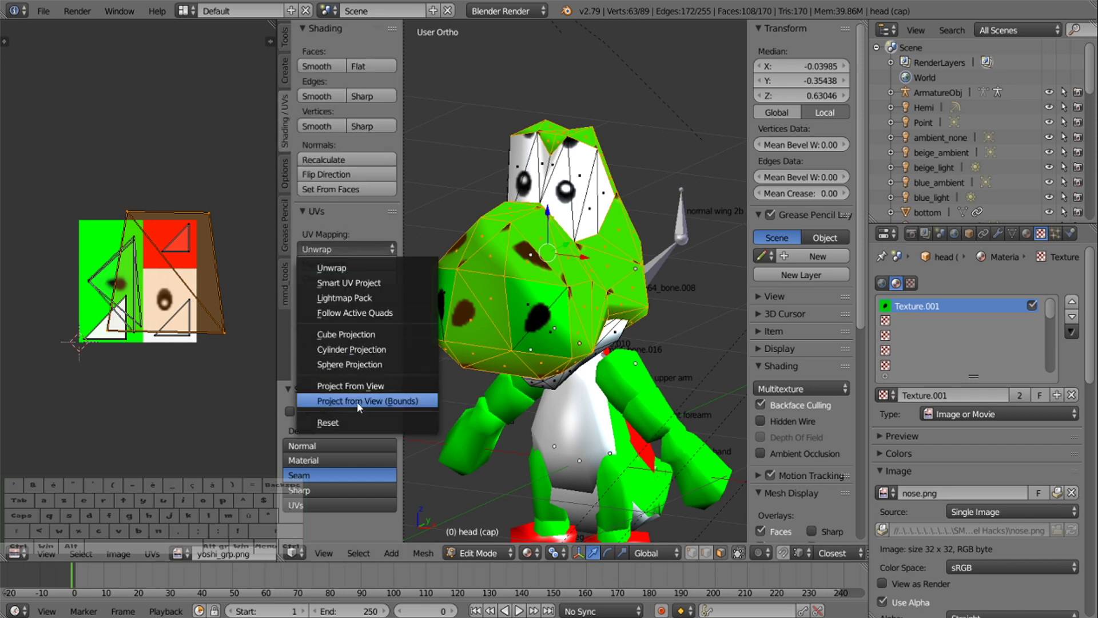
{"action": "left_click", "coordinate": [320, 422]}
{"action": "left_click", "coordinate": [345, 248]}
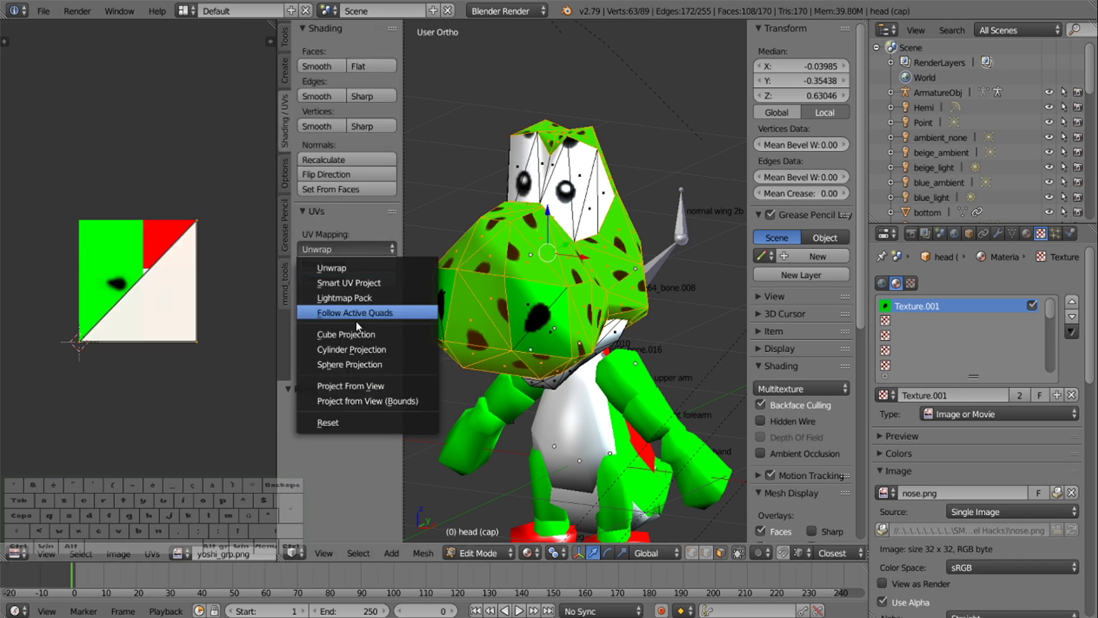
{"action": "left_click", "coordinate": [343, 399]}
Scale all the projected head UVs down to about 0.231 and move them onto the green area of the texture.
{"action": "key", "text": "a"}
{"action": "key", "text": "s"}
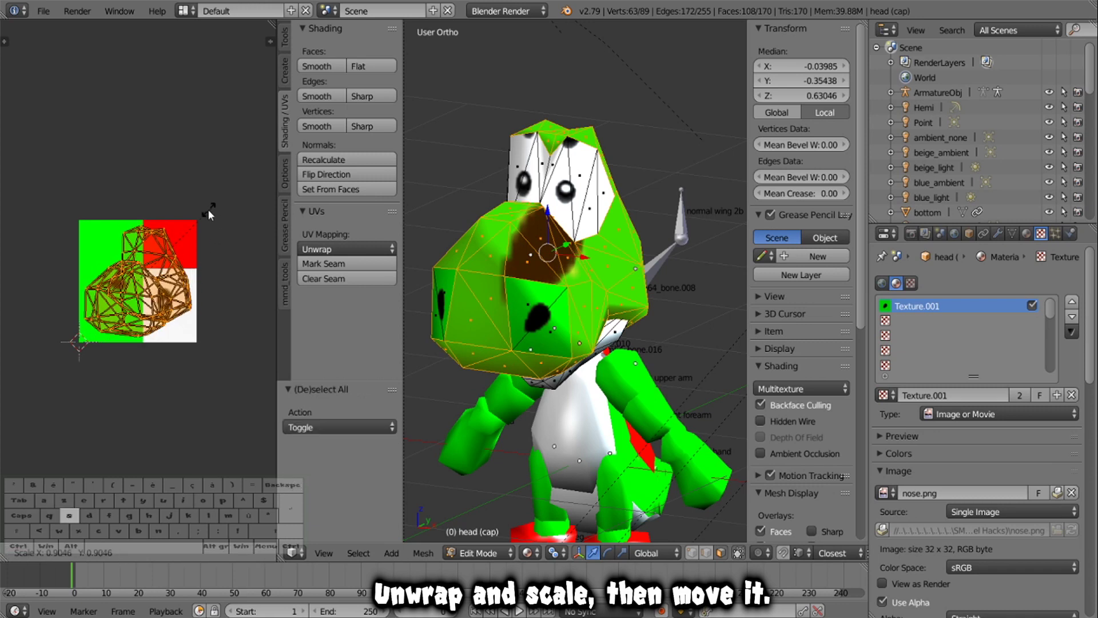
{"action": "left_click", "coordinate": [153, 262]}
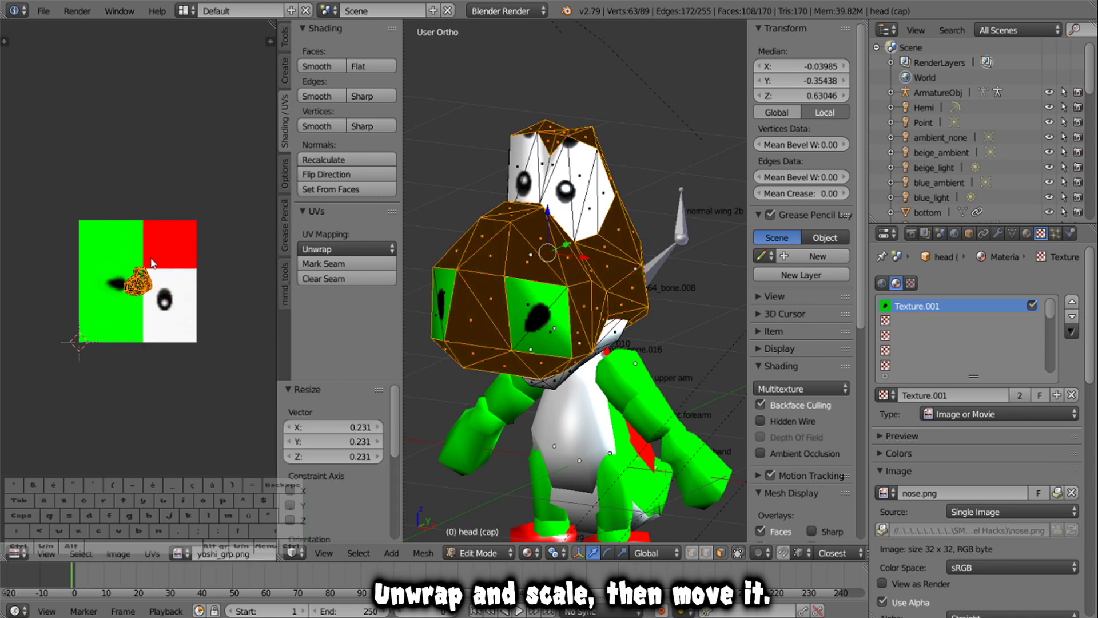
{"action": "key", "text": "g"}
{"action": "left_click", "coordinate": [87, 287]}
Shrink the head UVs to a tiny point within the plain green texture edge and return to Object Mode.
{"action": "key", "text": "s"}
{"action": "left_click", "coordinate": [88, 256]}
{"action": "key", "text": "s"}
{"action": "left_click", "coordinate": [148, 148]}
{"action": "key", "text": "s"}
{"action": "left_click", "coordinate": [84, 241]}
{"action": "key", "text": "s"}
{"action": "left_click", "coordinate": [91, 259]}
{"action": "key", "text": "s"}
{"action": "left_click", "coordinate": [39, 307]}
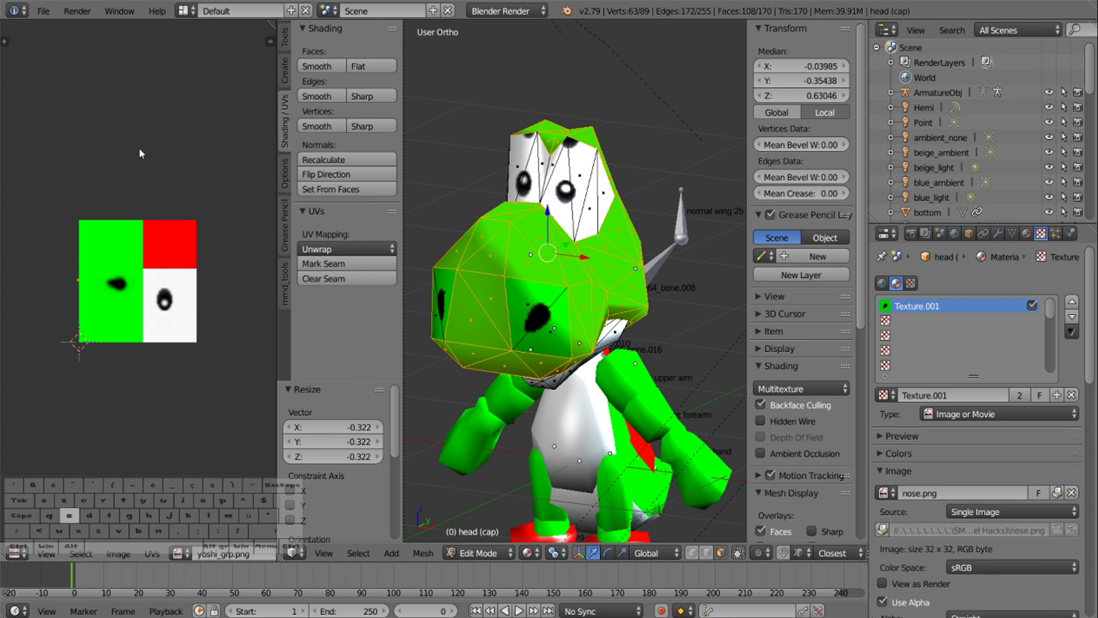
{"action": "left_click", "coordinate": [479, 553]}
{"action": "left_click", "coordinate": [510, 476]}
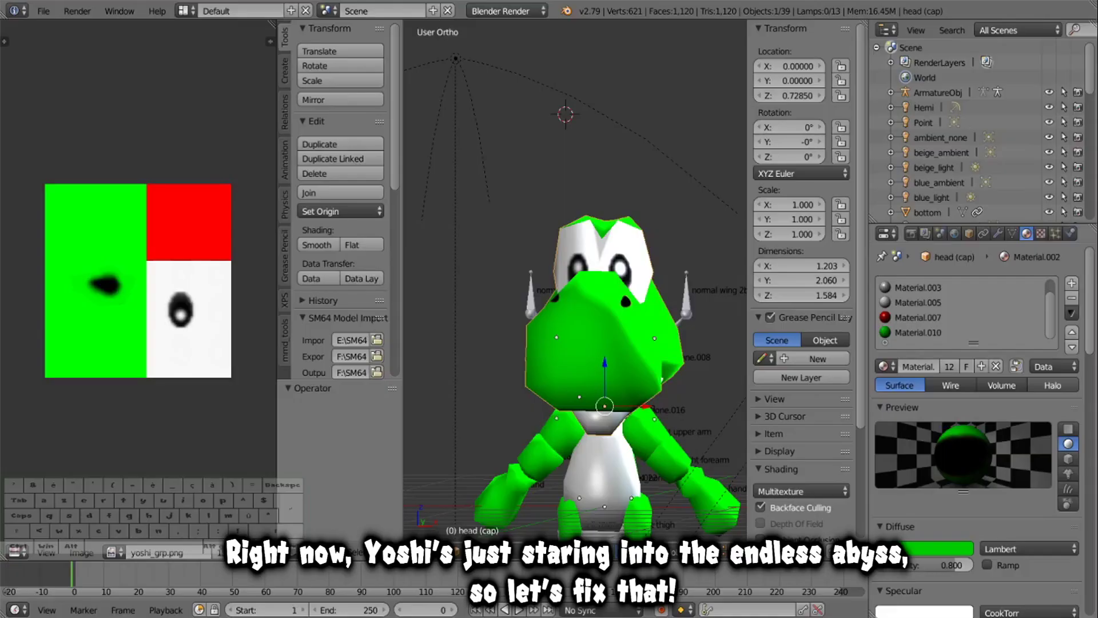
Add three image textures after the normal eye in Material.005, ordered half-blink, closed and dead, with yoshieye4.png in the fourth slot.
{"action": "left_click", "coordinate": [492, 323]}
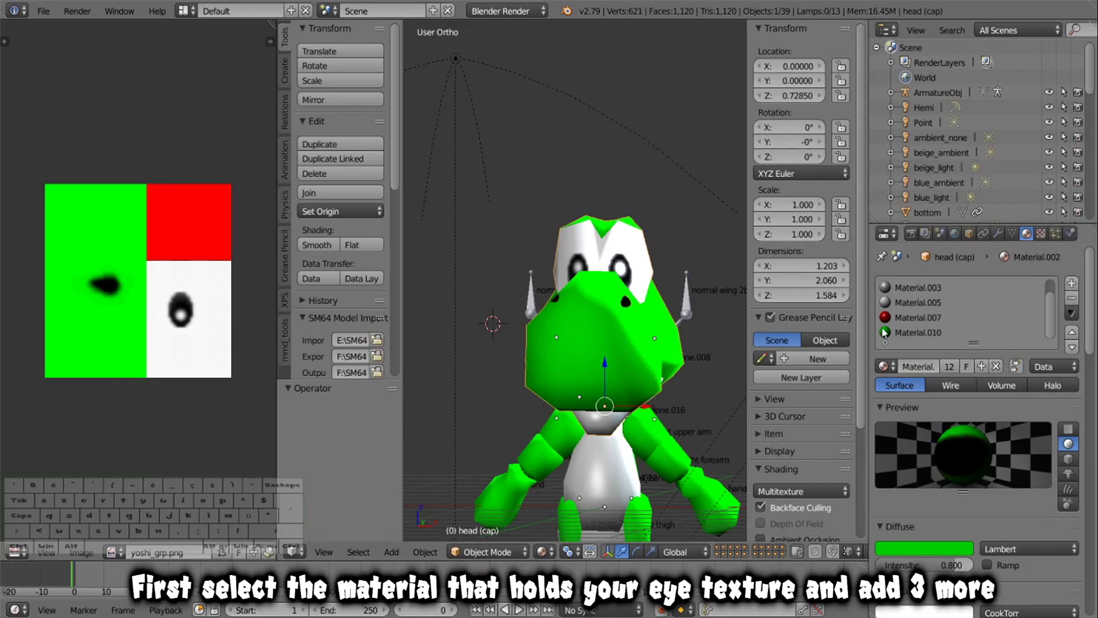
{"action": "left_click", "coordinate": [1040, 235]}
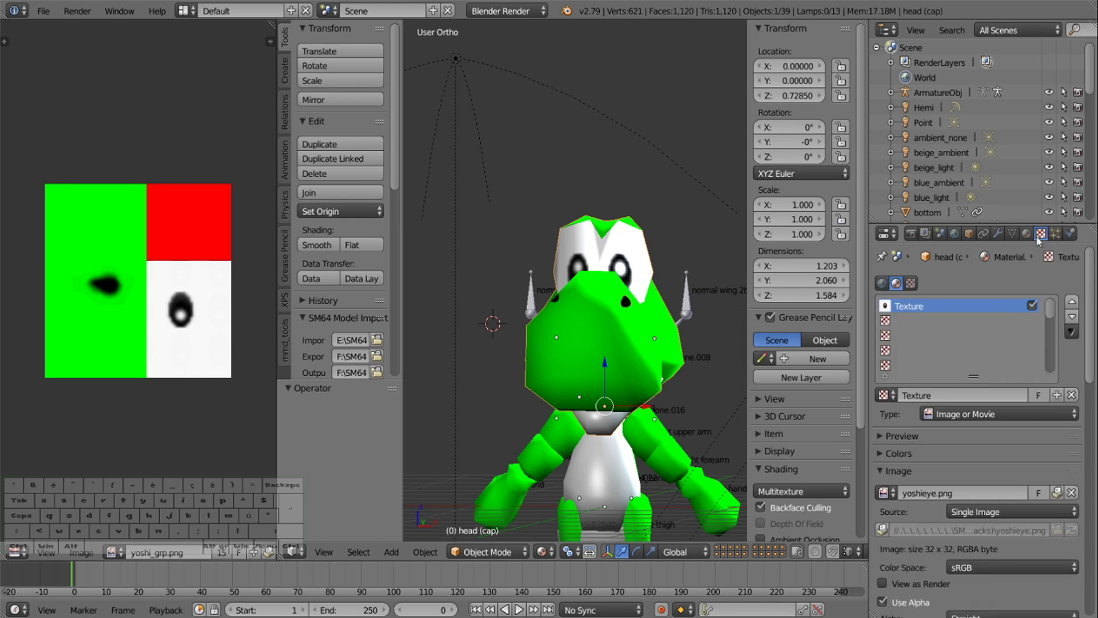
{"action": "left_click", "coordinate": [921, 322]}
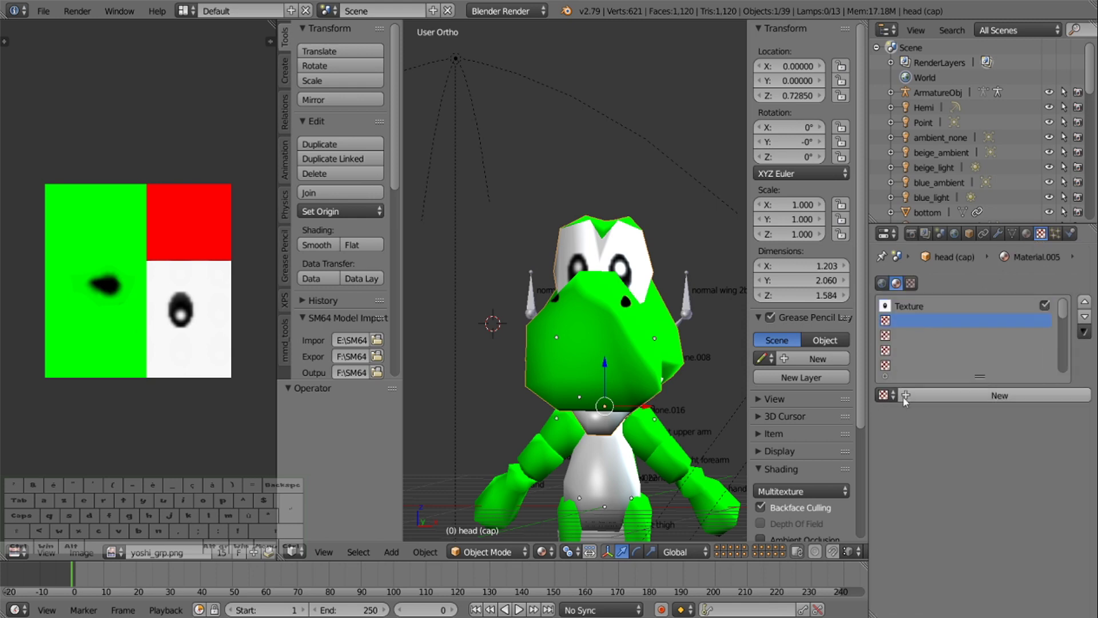
{"action": "left_click", "coordinate": [919, 395]}
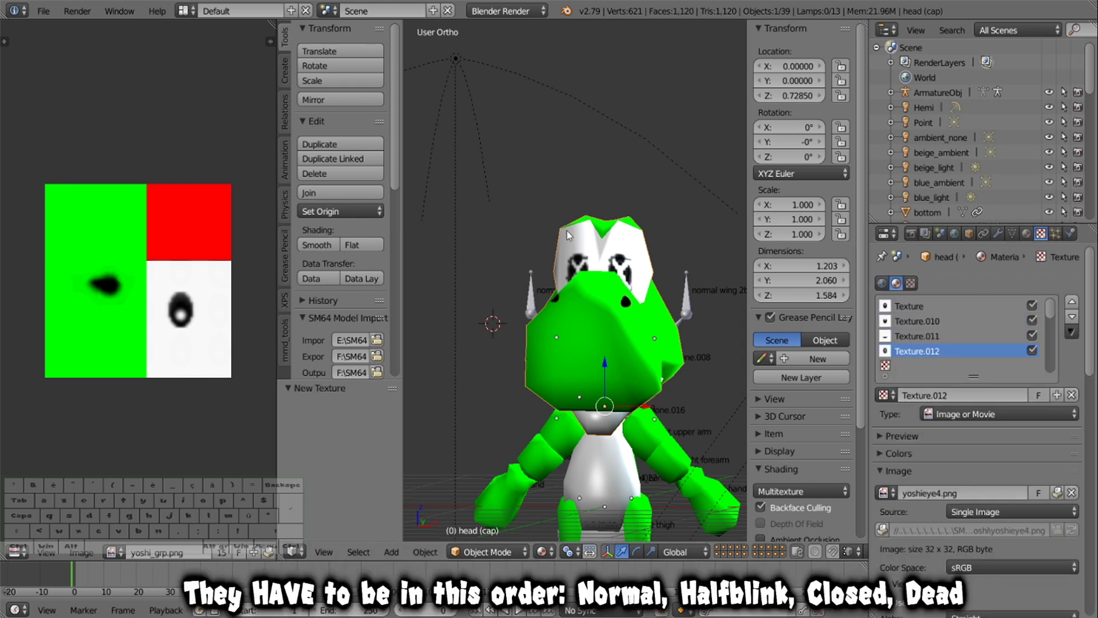
{"action": "middle_click_drag", "start_coordinate": [492, 240], "coordinate": [624, 252]}
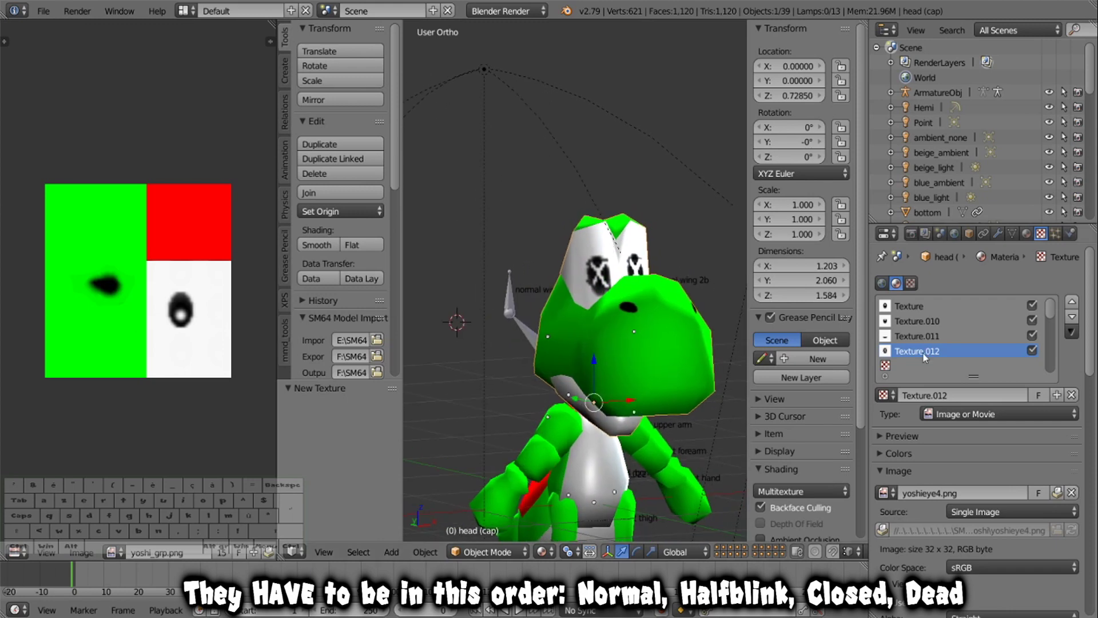
Add a custom property to the eye material and open that property for editing.
{"action": "left_click", "coordinate": [1027, 233]}
{"action": "scroll", "coordinate": [917, 441], "scroll_direction": "down", "scroll_amount": 15}
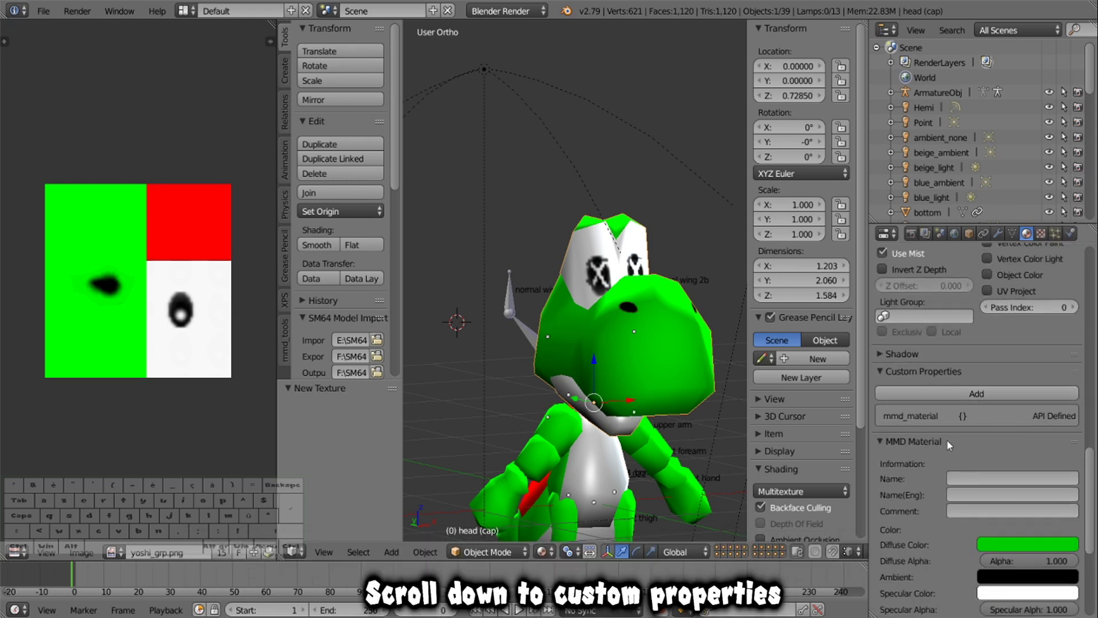
{"action": "left_click", "coordinate": [974, 394]}
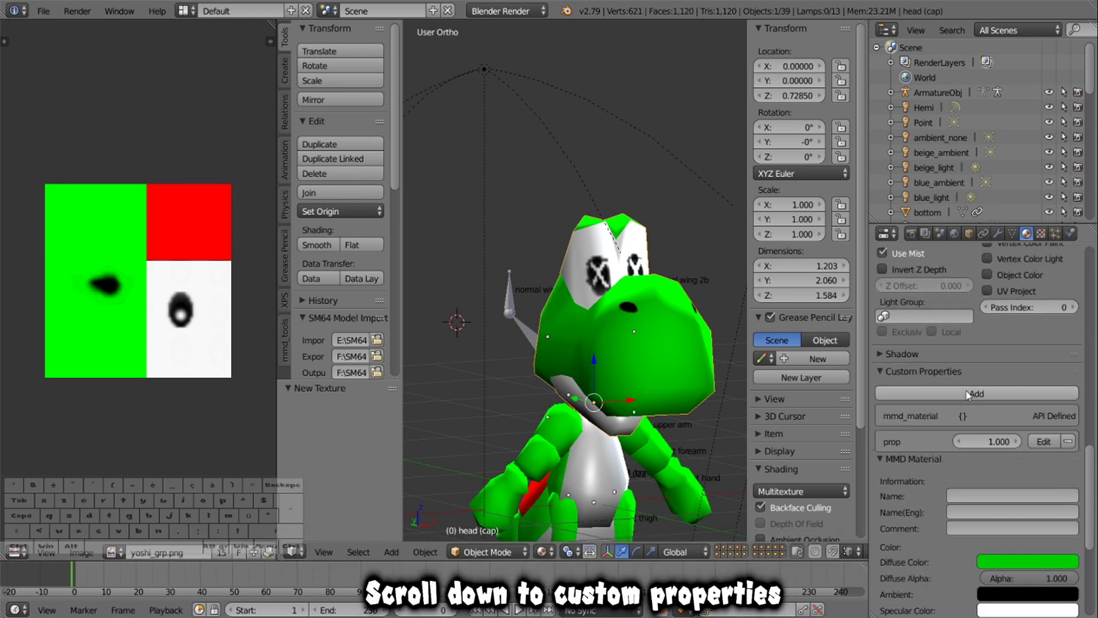
{"action": "left_click", "coordinate": [1044, 441]}
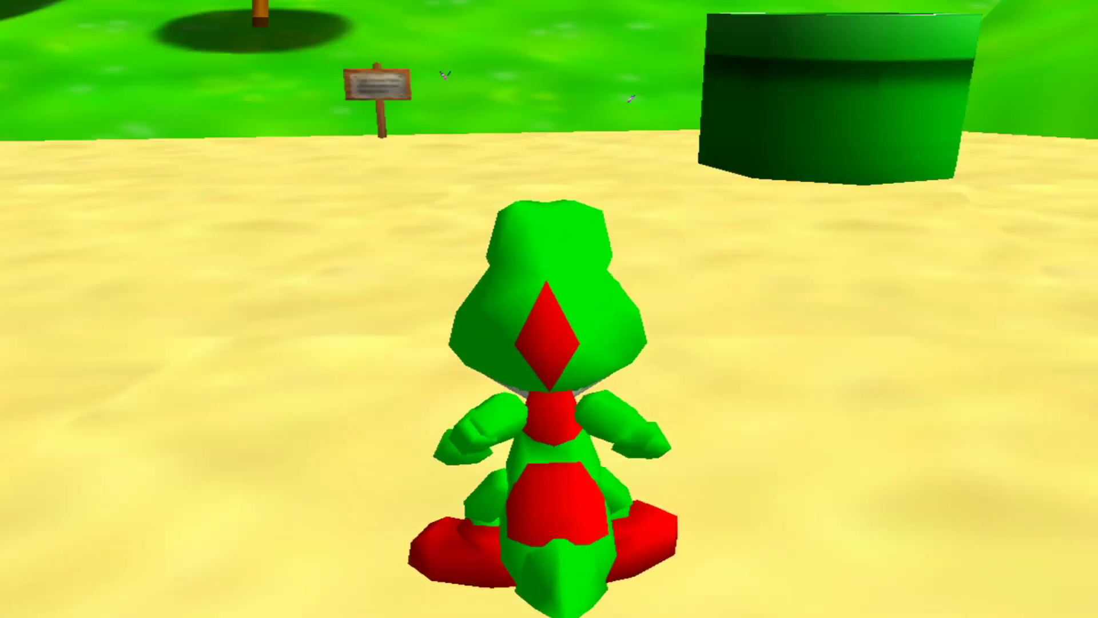
{"action": "key", "text": "Down"}
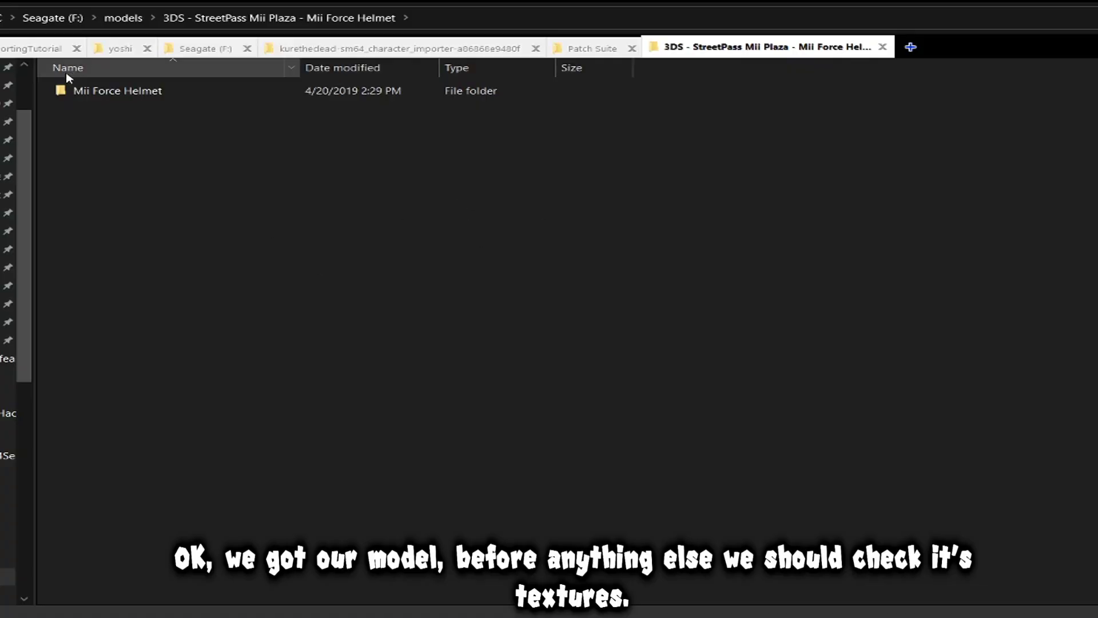
Switch to File Explorer and open the Mii Force Helmet folder to check the model's textures.
{"action": "left_click", "coordinate": [93, 96]}
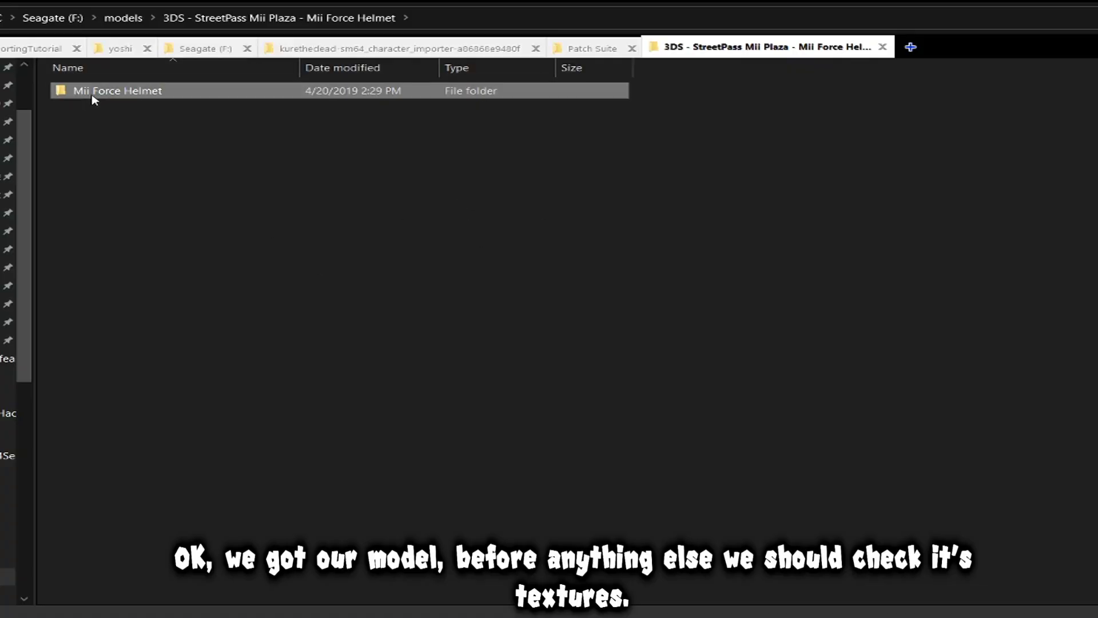
{"action": "double_click", "coordinate": [265, 95]}
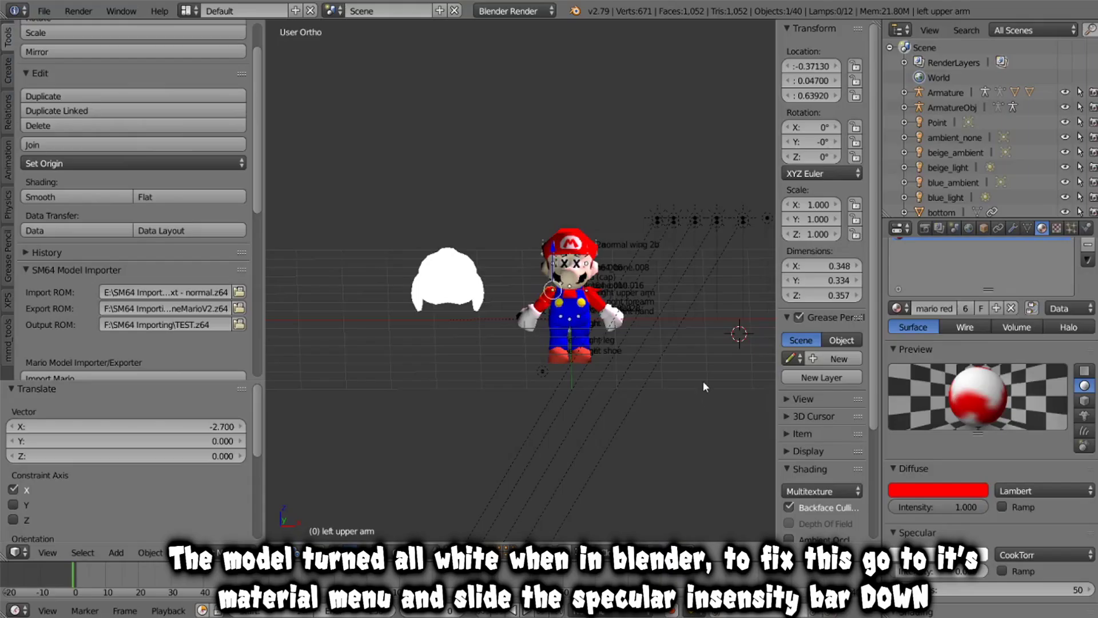
In Blender, set the specular intensity of the helmet's and the eye guard's materials to 0.
{"action": "right_click", "coordinate": [455, 278]}
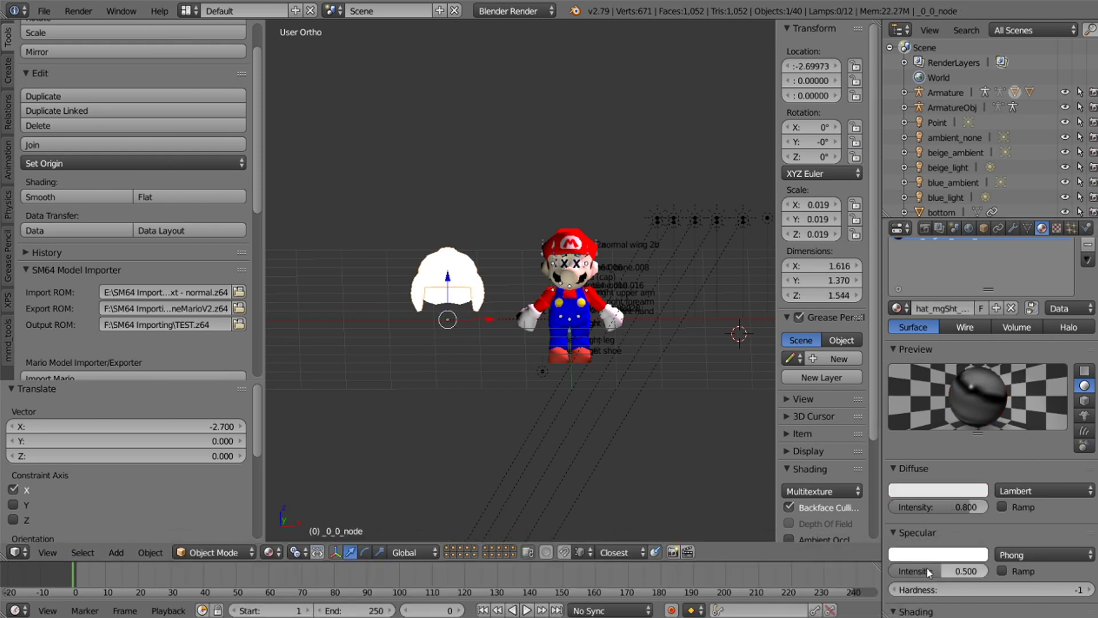
{"action": "scroll", "coordinate": [966, 507], "scroll_direction": "up", "scroll_amount": 2}
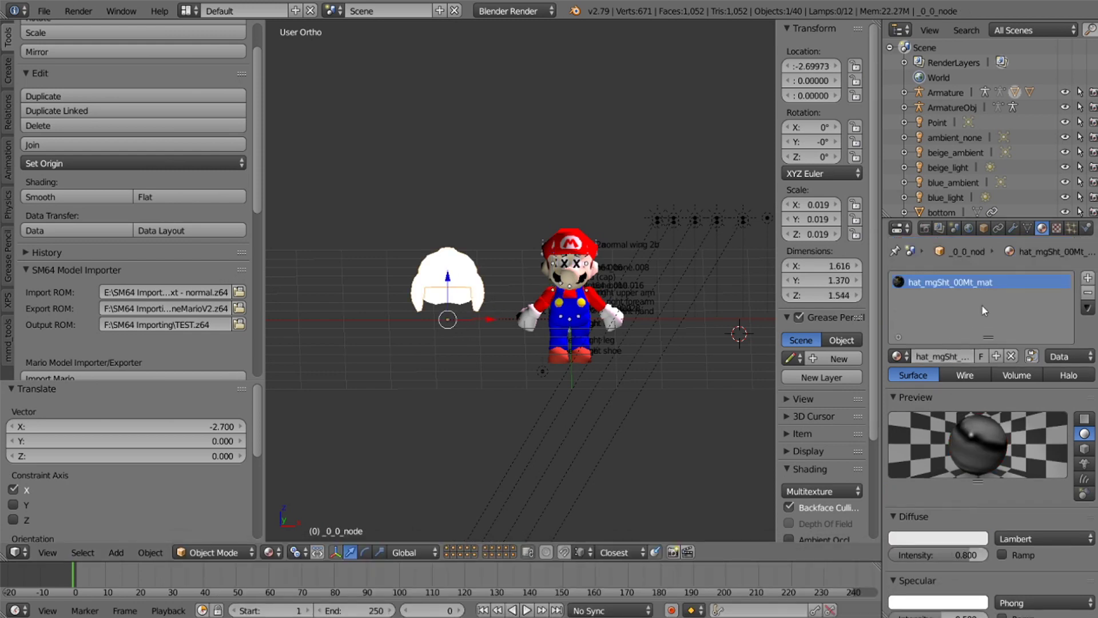
{"action": "scroll", "coordinate": [1000, 325], "scroll_direction": "down", "scroll_amount": 7}
{"action": "left_click_drag", "start_coordinate": [940, 451], "coordinate": [890, 451]}
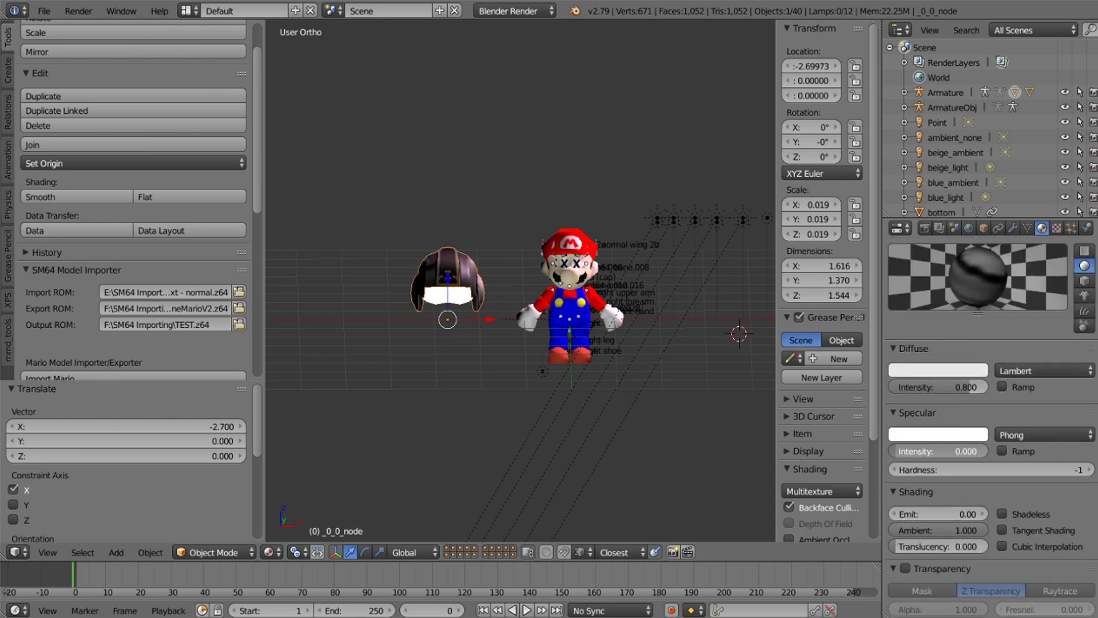
{"action": "right_click", "coordinate": [457, 301]}
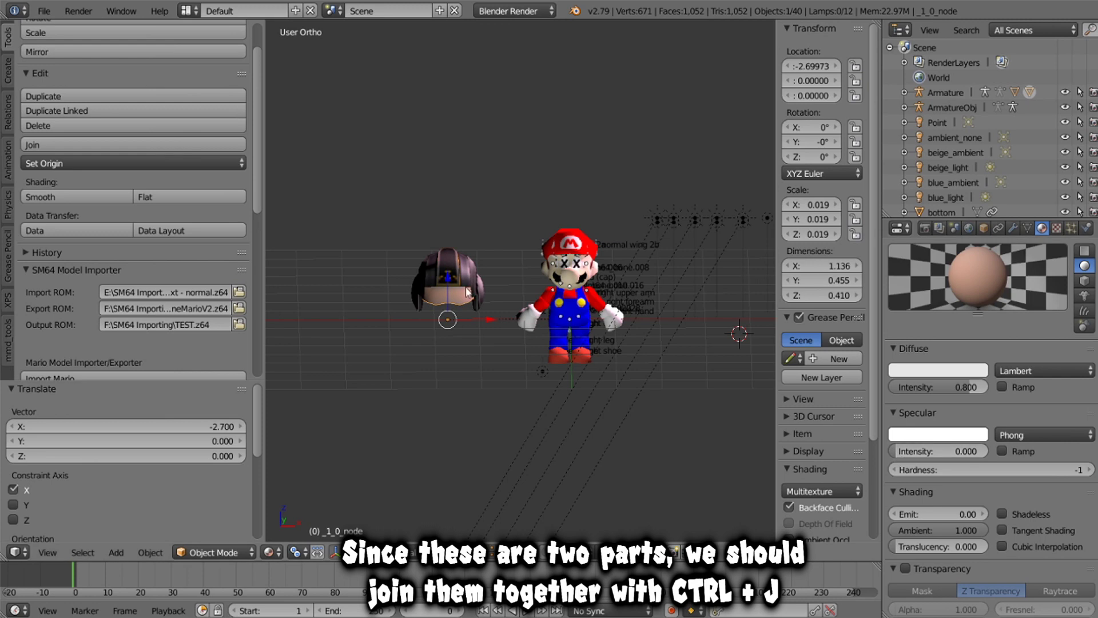
Try to join the helmet and its eye guard into one object.
{"action": "scroll", "coordinate": [475, 270], "scroll_direction": "up", "scroll_amount": 5}
{"action": "middle_click_drag", "start_coordinate": [476, 270], "coordinate": [400, 252]}
{"action": "right_click", "coordinate": [399, 254]}
{"action": "right_click", "coordinate": [383, 302]}
{"action": "right_click", "coordinate": [382, 244], "text": "shift"}
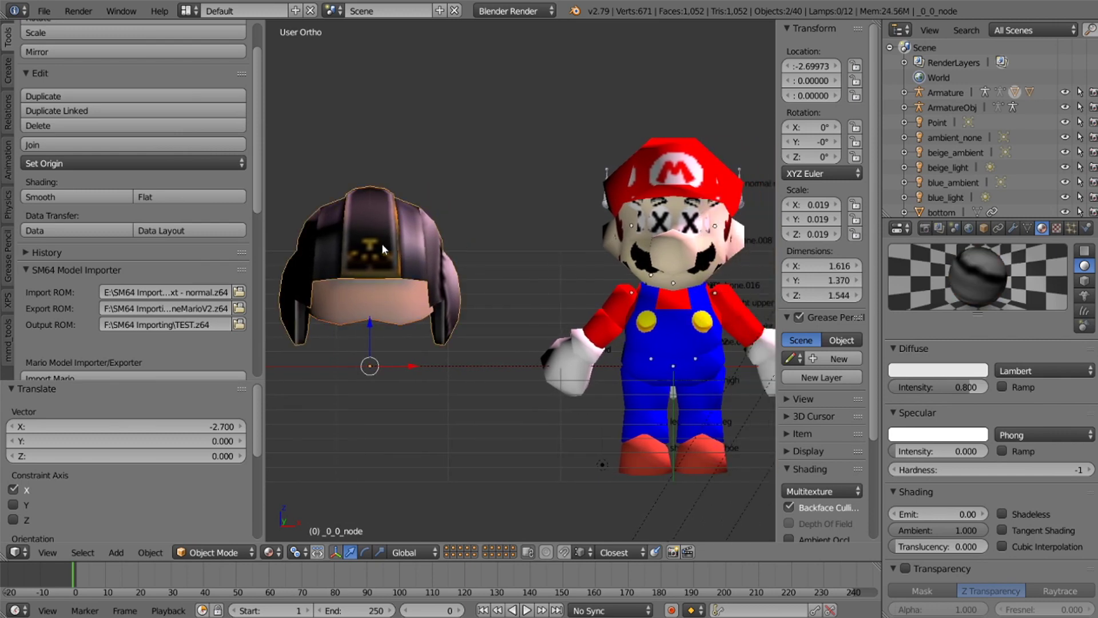
{"action": "key", "text": "ctrl+j"}
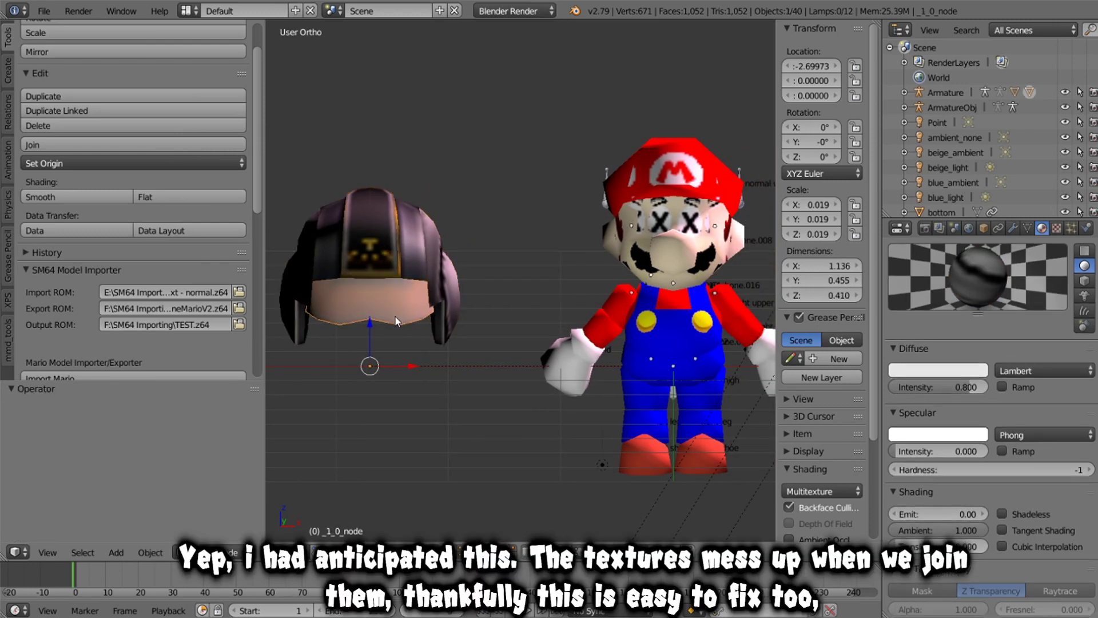
{"action": "right_click", "coordinate": [400, 311], "text": "shift"}
{"action": "key", "text": "ctrl+j"}
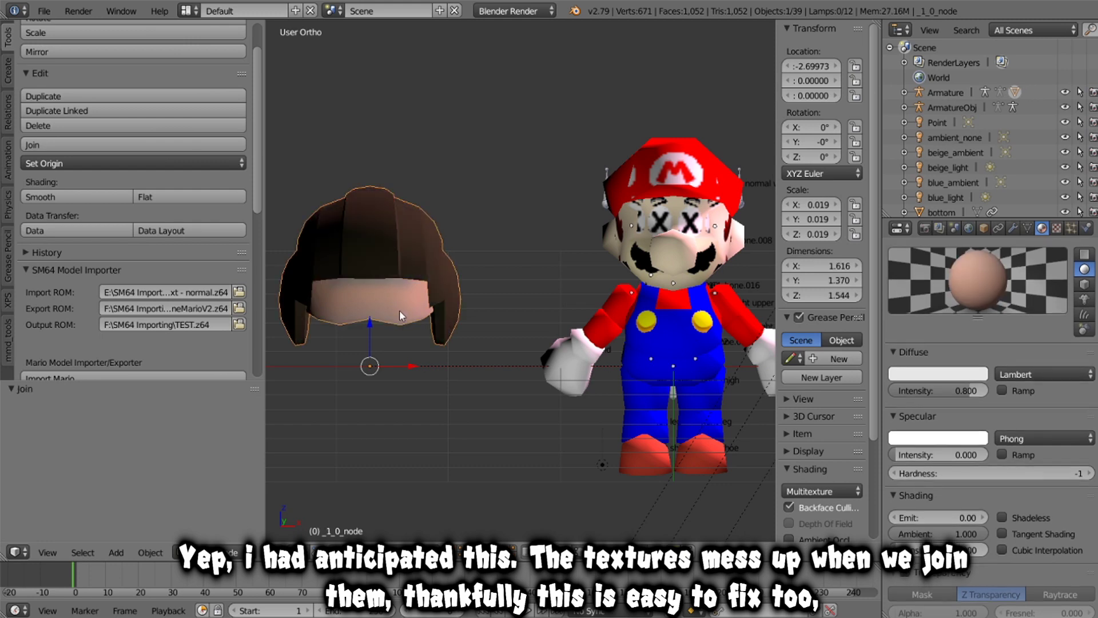
{"action": "key", "text": "ctrl+z"}
Copy the helmet's UV map name and rename the eye guard's UV map to _0_0_TexCoord0_id.
{"action": "right_click", "coordinate": [389, 225]}
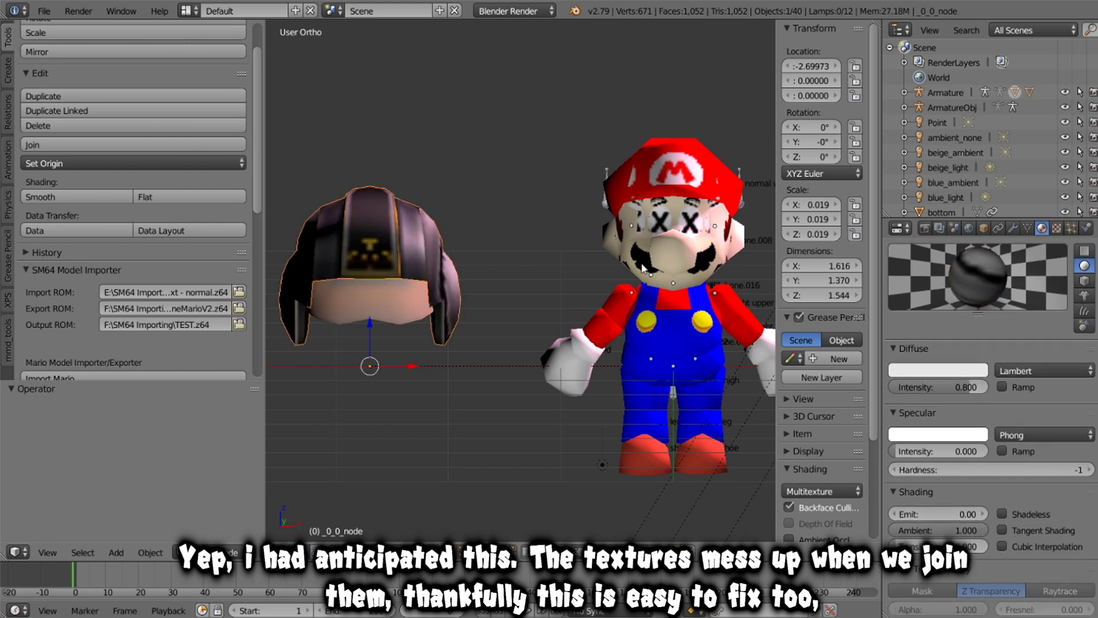
{"action": "left_click", "coordinate": [1028, 228]}
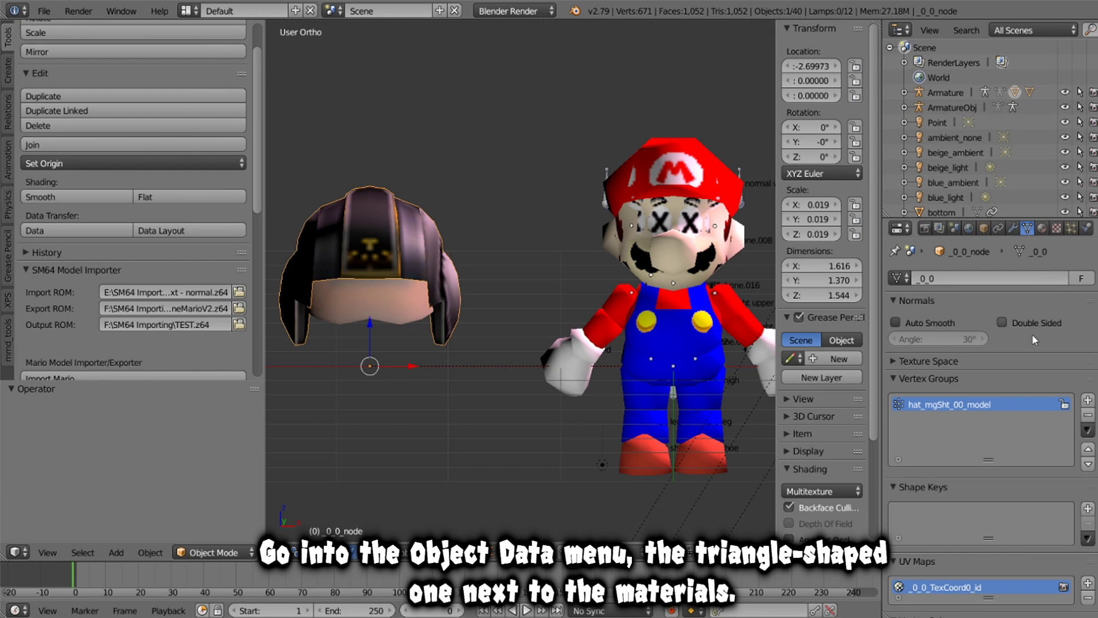
{"action": "scroll", "coordinate": [1035, 340], "scroll_direction": "down", "scroll_amount": 4}
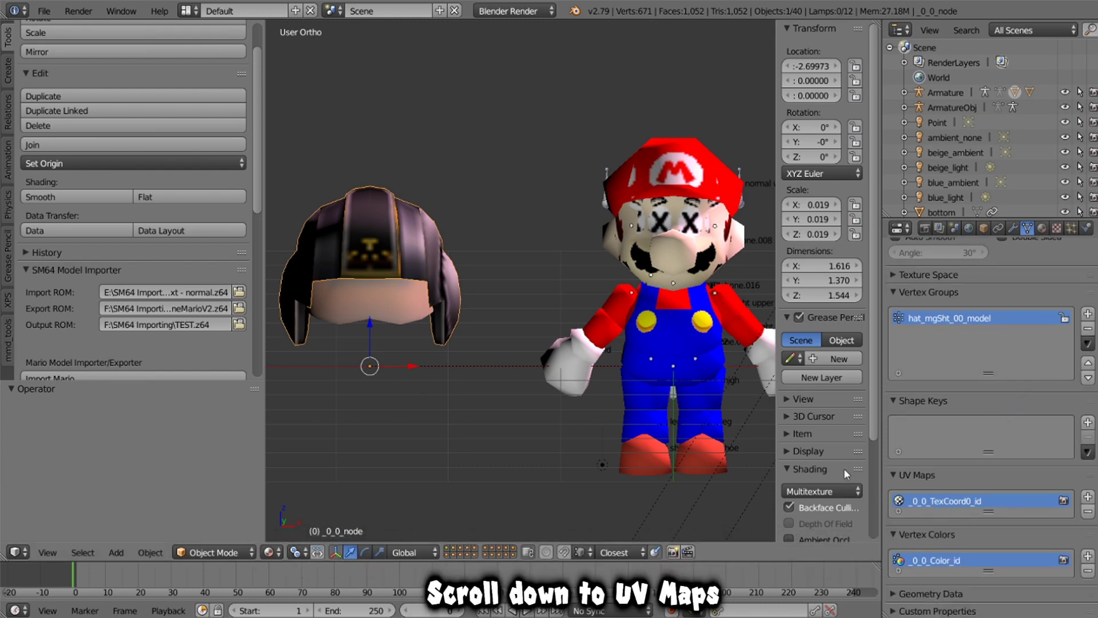
{"action": "right_click", "coordinate": [387, 307]}
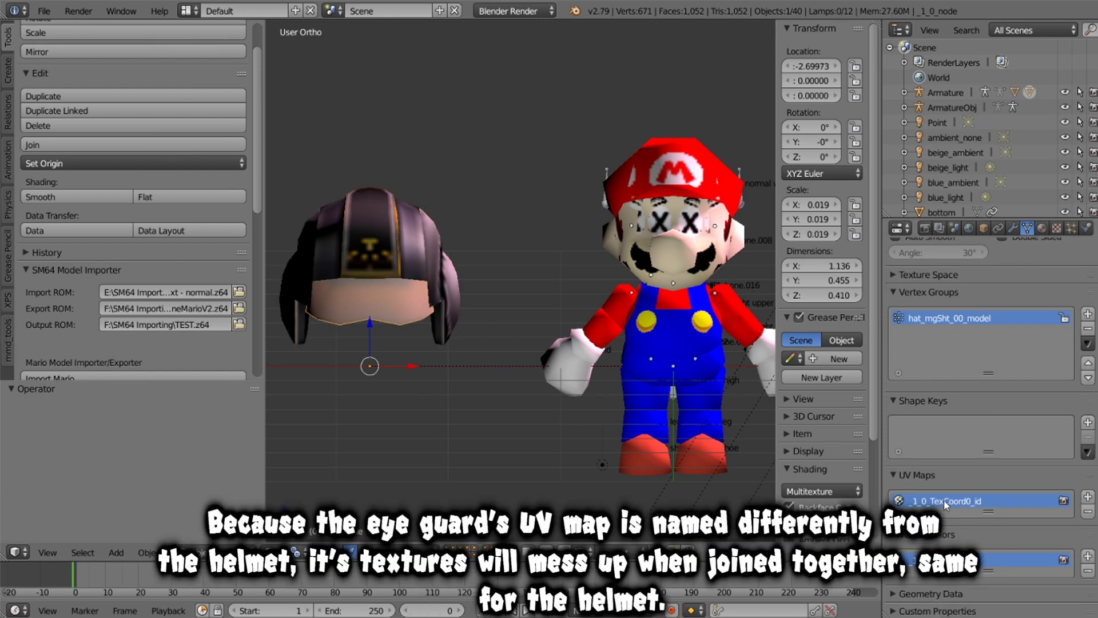
{"action": "right_click", "coordinate": [444, 280]}
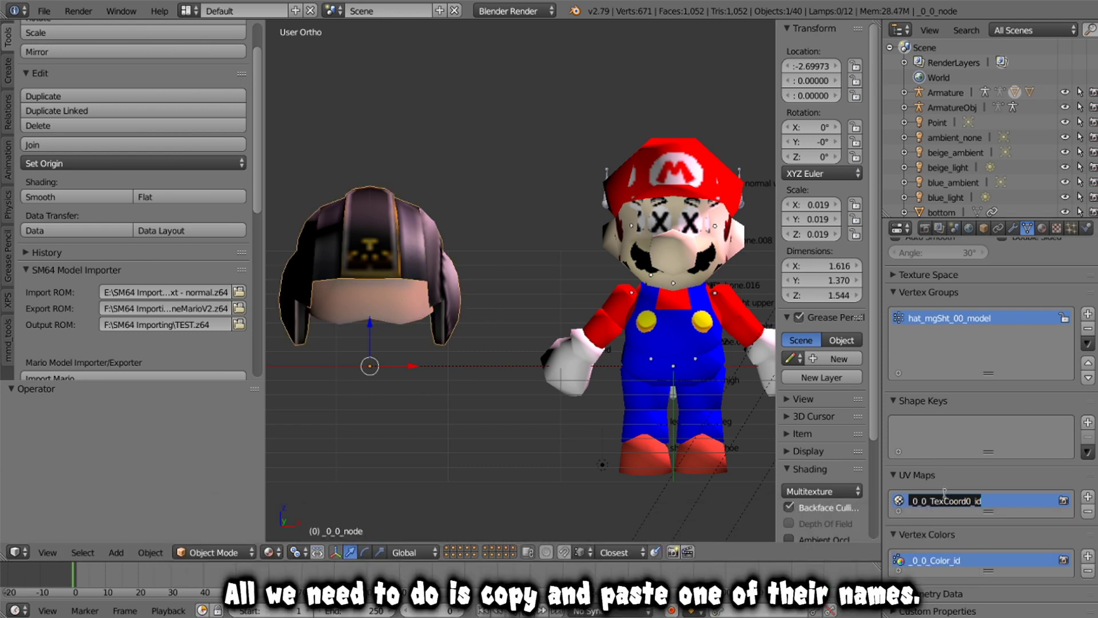
{"action": "right_click", "coordinate": [400, 293]}
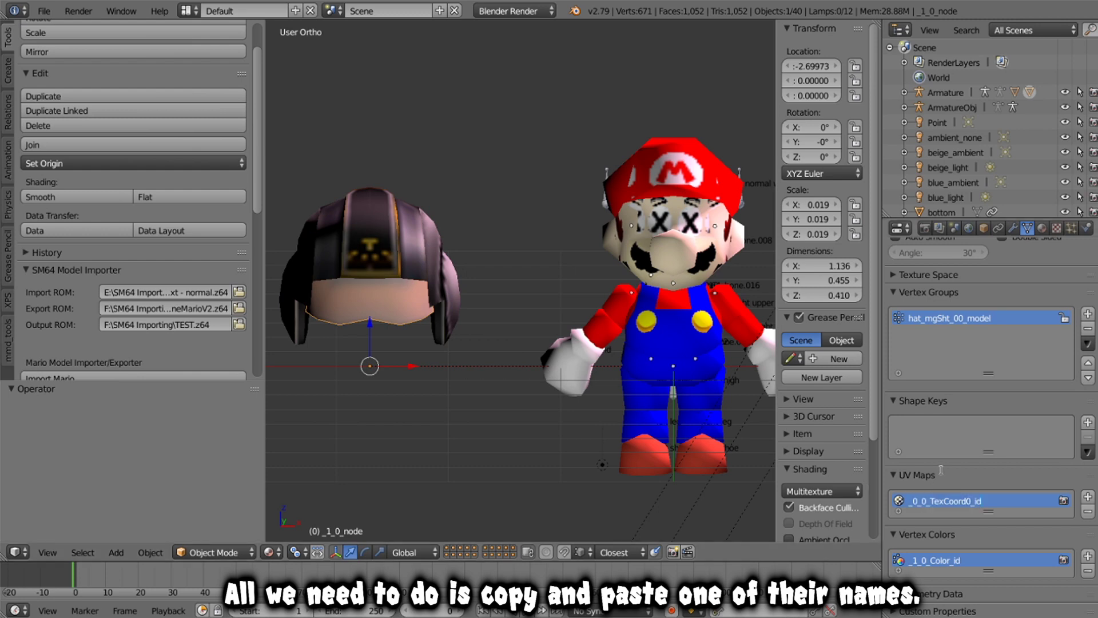
Select the helmet and its eye guard together and join them into one object.
{"action": "right_click", "coordinate": [406, 250]}
{"action": "right_click", "coordinate": [403, 301]}
{"action": "right_click", "coordinate": [399, 239]}
{"action": "right_click", "coordinate": [405, 271]}
{"action": "right_click", "coordinate": [404, 241]}
{"action": "right_click", "coordinate": [401, 289]}
{"action": "right_click", "coordinate": [404, 241]}
{"action": "right_click", "coordinate": [391, 286]}
{"action": "right_click", "coordinate": [385, 224]}
{"action": "right_click", "coordinate": [385, 223], "text": "shift"}
{"action": "key", "text": "ctrl+j"}
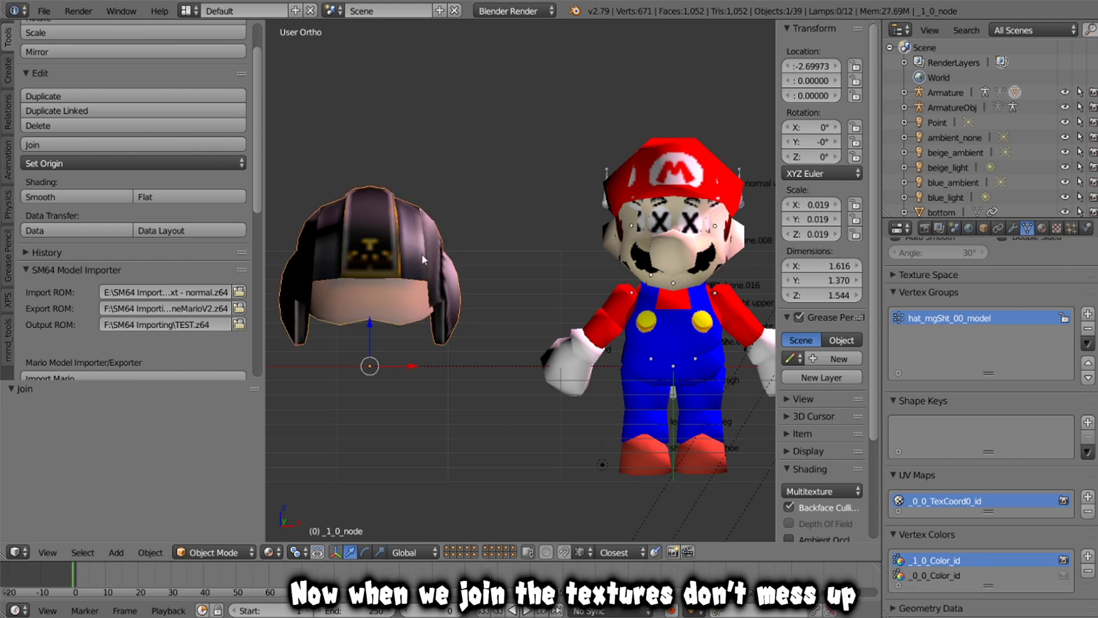
Move the joined helmet onto Mario's head, at about X 0.022 and Y 0.757.
{"action": "scroll", "coordinate": [421, 253], "scroll_direction": "down", "scroll_amount": 1}
{"action": "left_click_drag", "start_coordinate": [432, 358], "coordinate": [564, 307]}
{"action": "scroll", "coordinate": [561, 303], "scroll_direction": "up", "scroll_amount": 1, "text": "ctrl"}
{"action": "left_click_drag", "start_coordinate": [465, 330], "coordinate": [650, 257]}
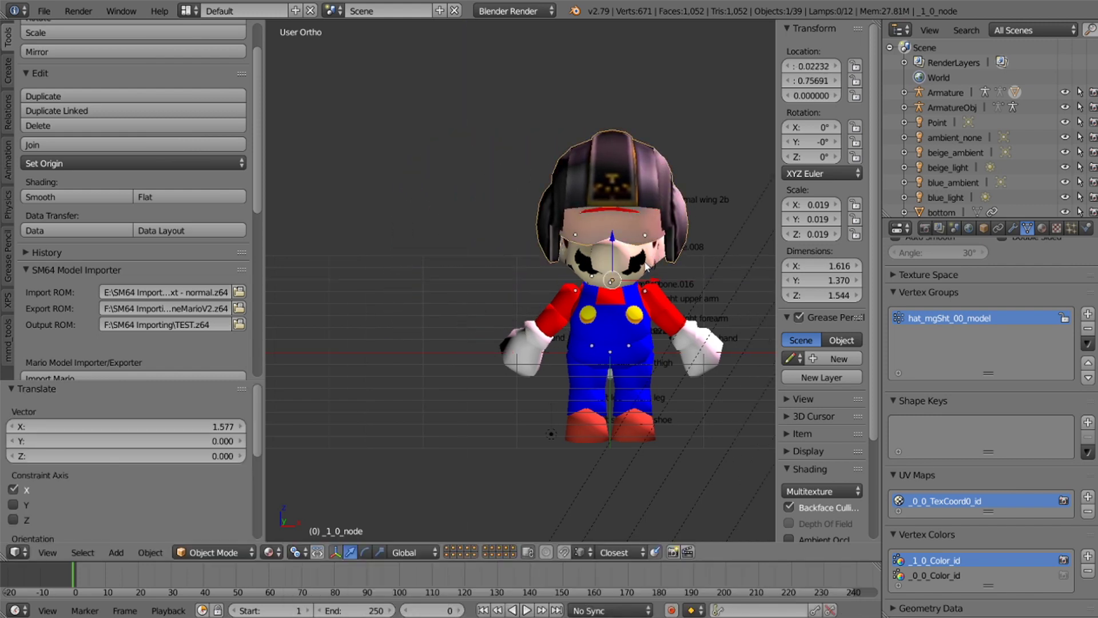
{"action": "scroll", "coordinate": [651, 257], "scroll_direction": "up", "scroll_amount": 3}
{"action": "middle_click_drag", "start_coordinate": [651, 256], "coordinate": [578, 218]}
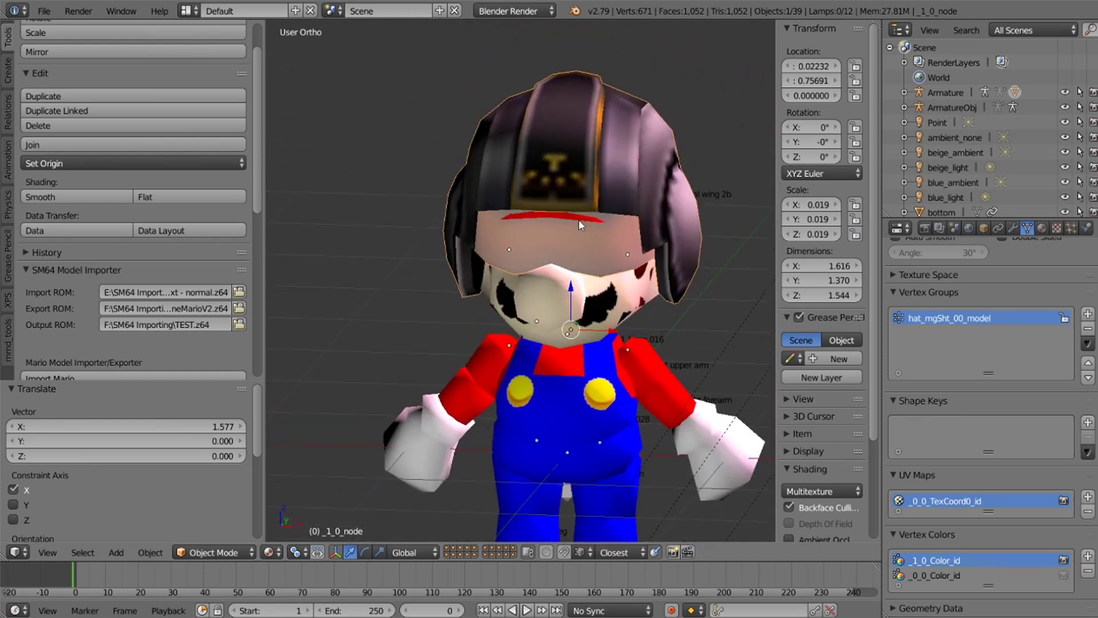
In Edit Mode on Mario's head, select the red cap brim and move it about 0.11 along Y behind the visor, then return to Object Mode.
{"action": "right_click", "coordinate": [579, 219]}
{"action": "left_click", "coordinate": [251, 552]}
{"action": "left_click", "coordinate": [242, 521]}
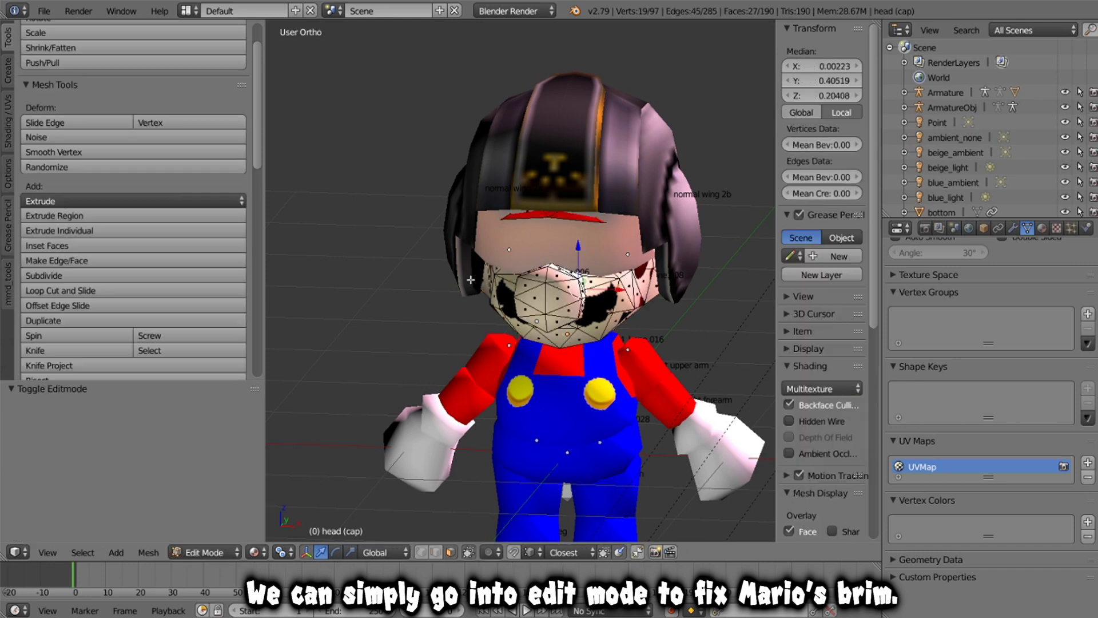
{"action": "scroll", "coordinate": [521, 280], "scroll_direction": "up", "scroll_amount": 3}
{"action": "key", "text": "a"}
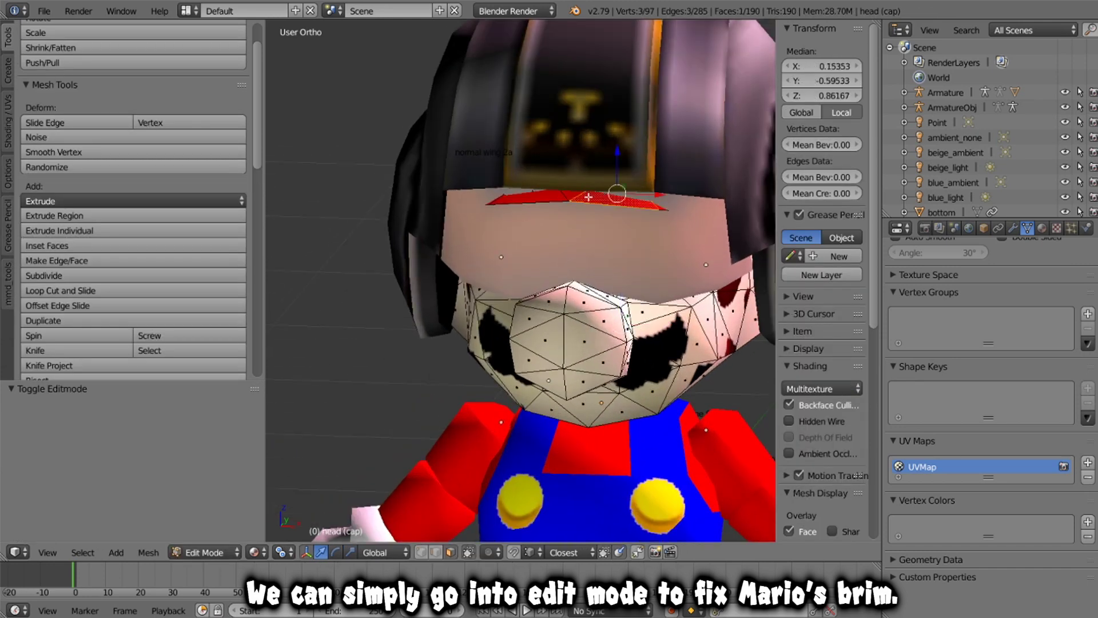
{"action": "key", "text": "l"}
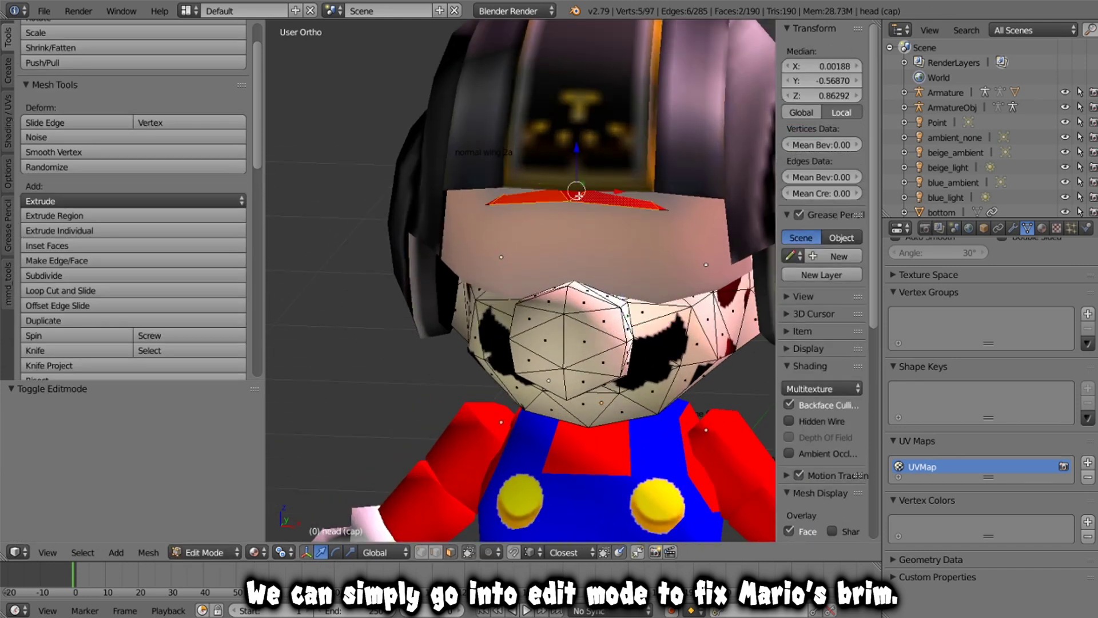
{"action": "key", "text": "l"}
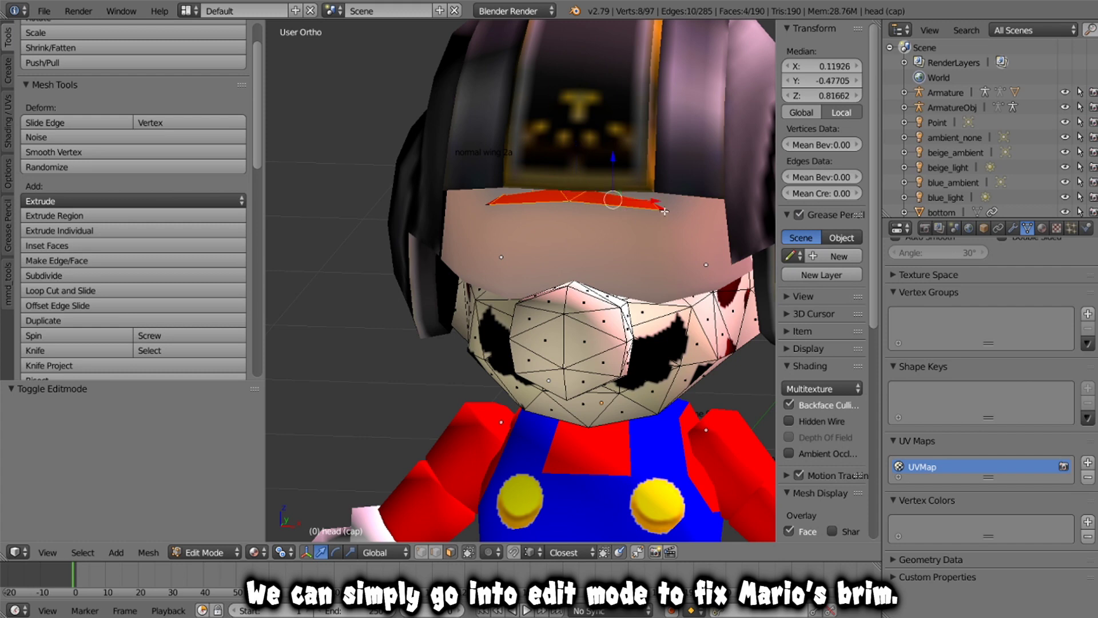
{"action": "middle_click_drag", "start_coordinate": [623, 207], "coordinate": [571, 202]}
{"action": "key", "text": "g"}
{"action": "key", "text": "y"}
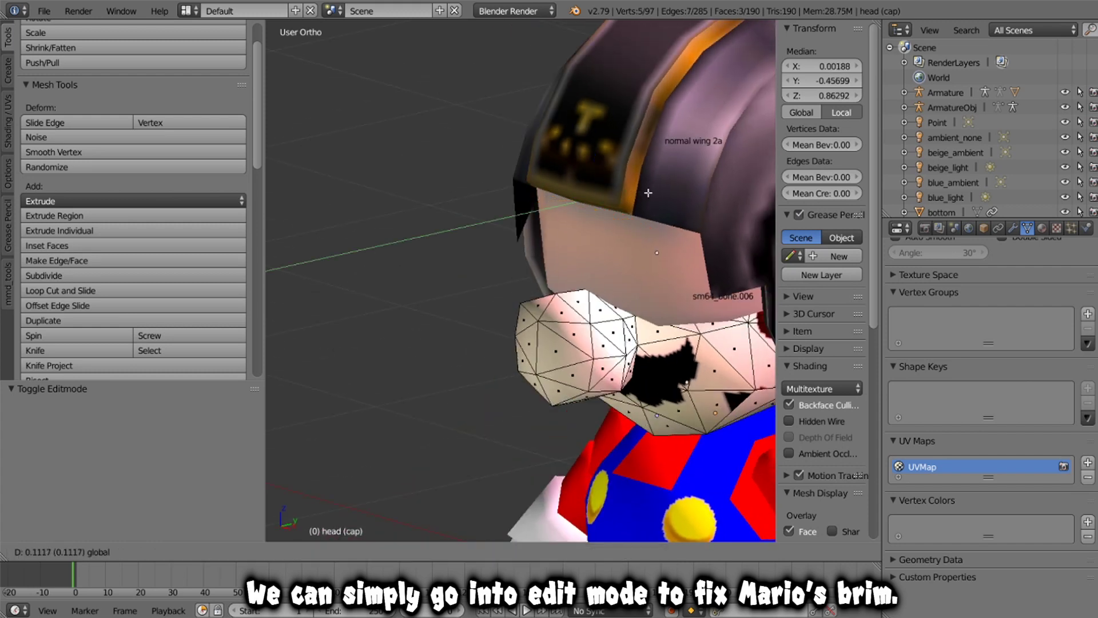
{"action": "left_click", "coordinate": [641, 206]}
{"action": "middle_click_drag", "start_coordinate": [641, 206], "coordinate": [686, 224]}
{"action": "left_click", "coordinate": [206, 552]}
{"action": "left_click", "coordinate": [216, 539]}
Rename the helmet's UV map to UVMap so that it matches the UV map name of Mario's head.
{"action": "mouse_move", "coordinate": [434, 297]}
{"action": "middle_mouse_down"}
{"action": "mouse_move", "coordinate": [677, 299]}
{"action": "mouse_move", "coordinate": [435, 286]}
{"action": "middle_mouse_up"}
{"action": "right_click", "coordinate": [506, 231]}
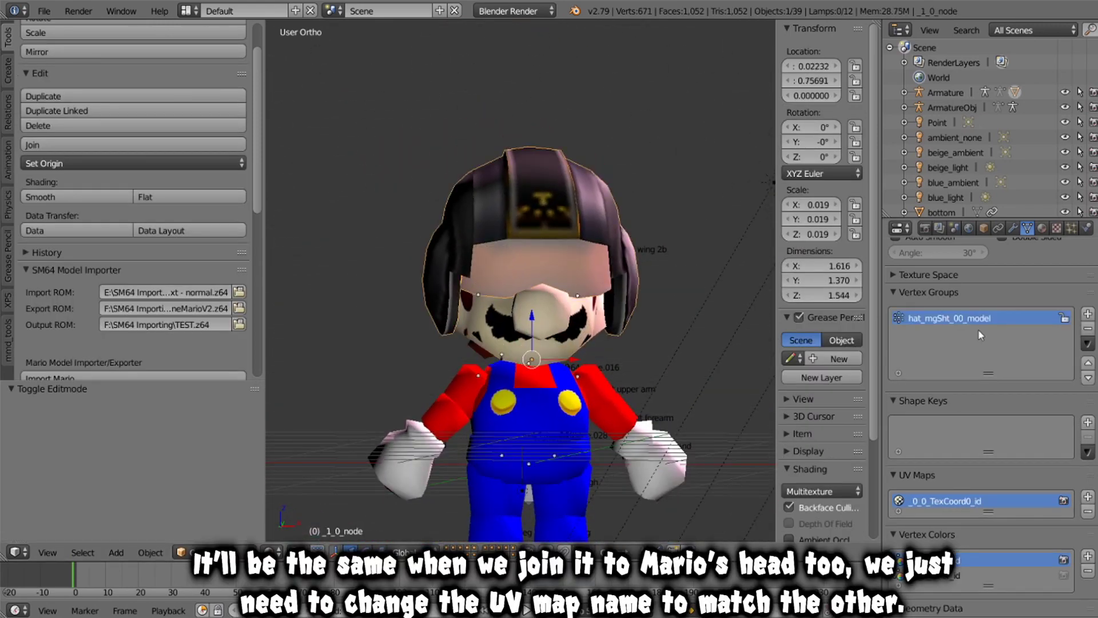
{"action": "right_click", "coordinate": [607, 364]}
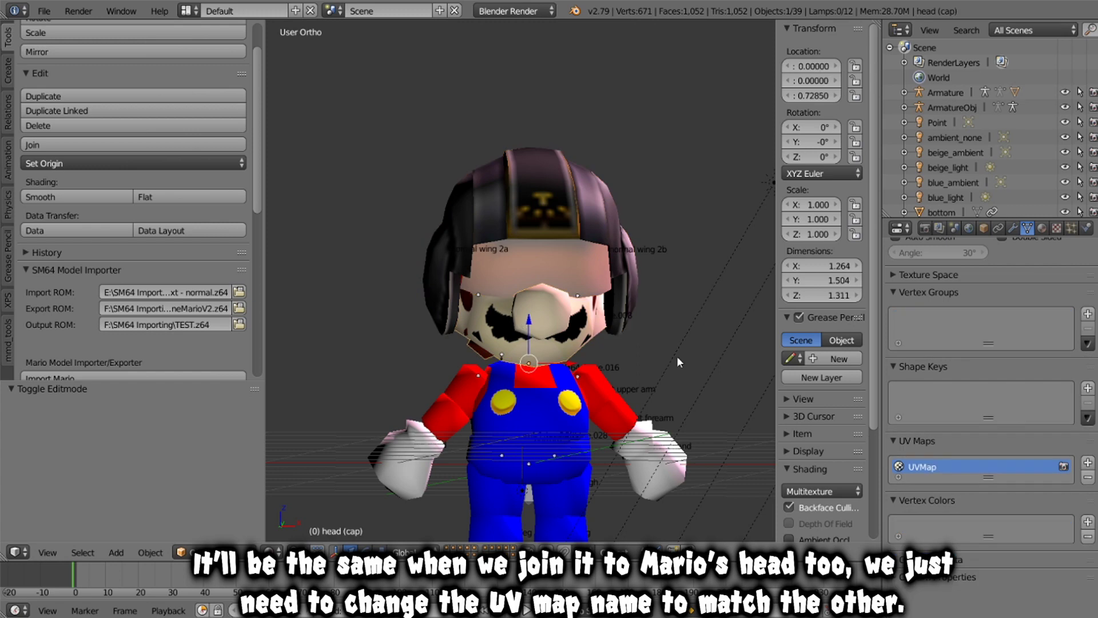
{"action": "right_click", "coordinate": [588, 221]}
{"action": "right_click", "coordinate": [581, 223]}
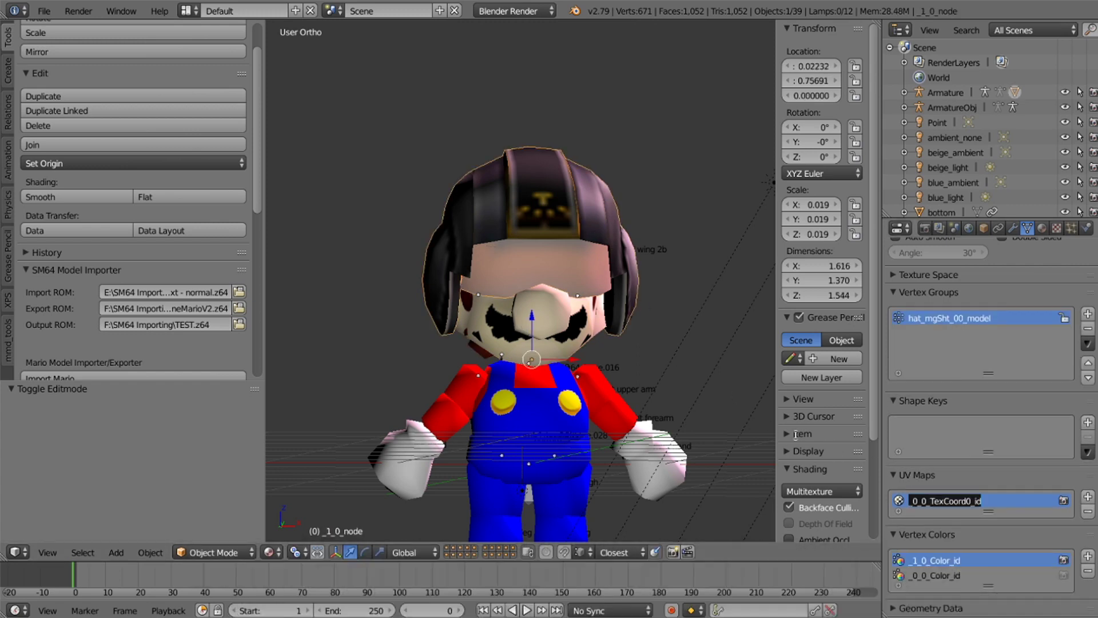
{"action": "type", "text": "UVMap"}
{"action": "left_click", "coordinate": [677, 353]}
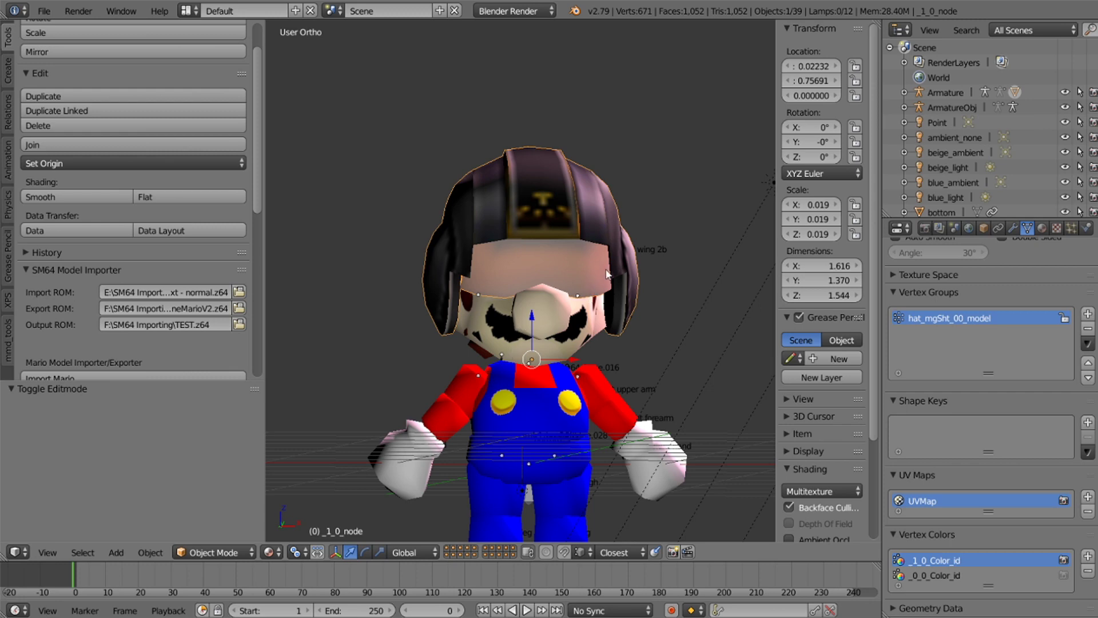
Replace the helmet's Armature modifier with a Decimate modifier and try a Collapse ratio of about 0.957.
{"action": "left_click", "coordinate": [1013, 228]}
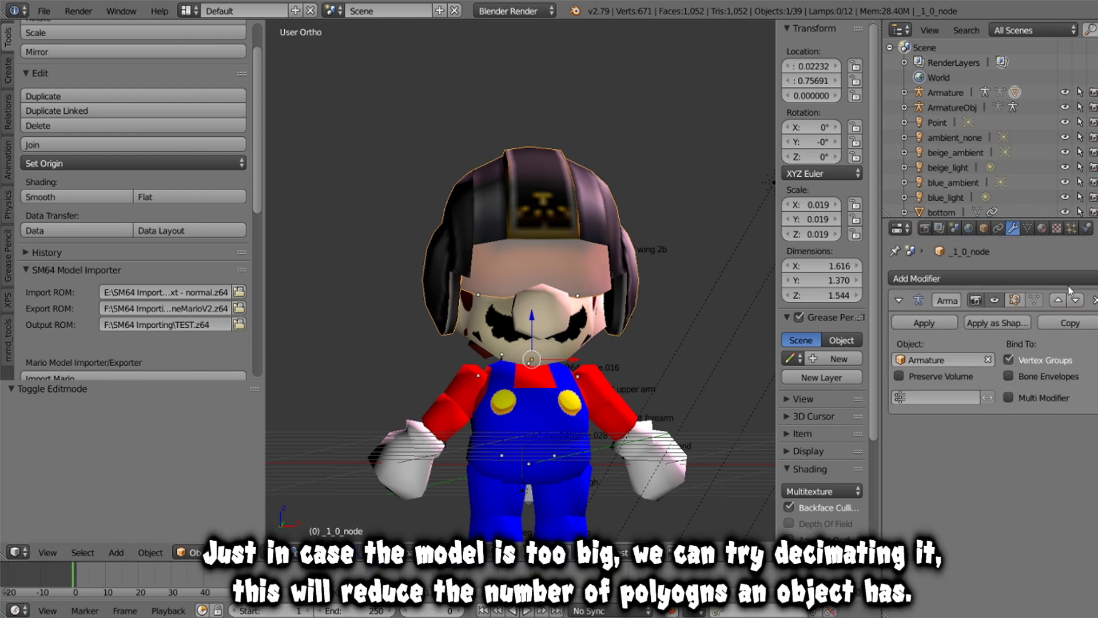
{"action": "left_click", "coordinate": [1094, 300]}
{"action": "left_click", "coordinate": [993, 279]}
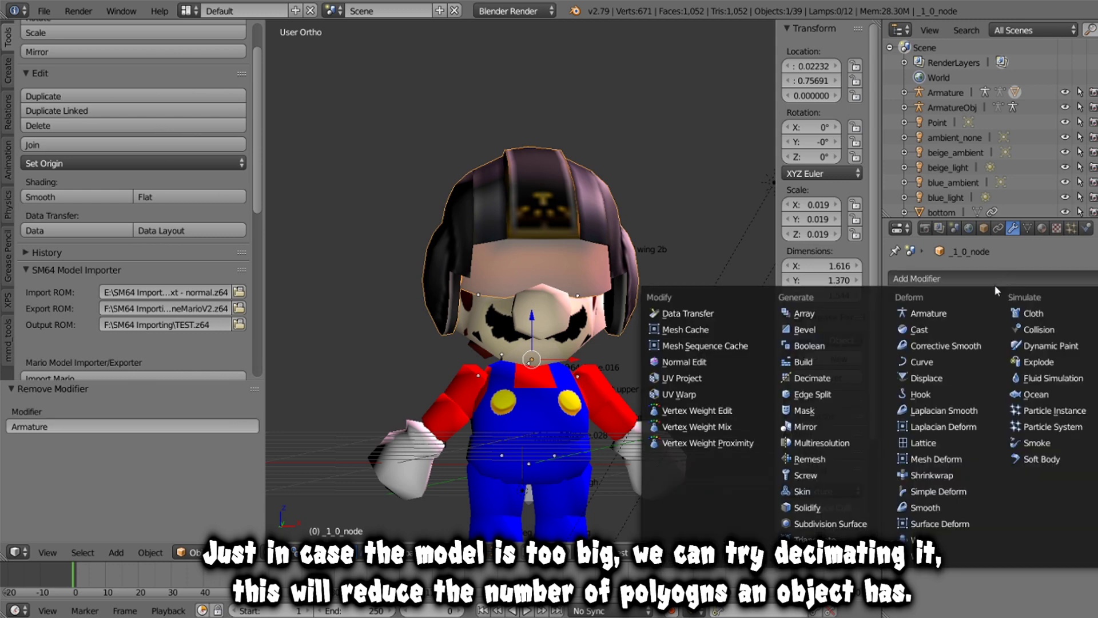
{"action": "left_click", "coordinate": [820, 378]}
{"action": "middle_click_drag", "start_coordinate": [549, 310], "coordinate": [513, 317]}
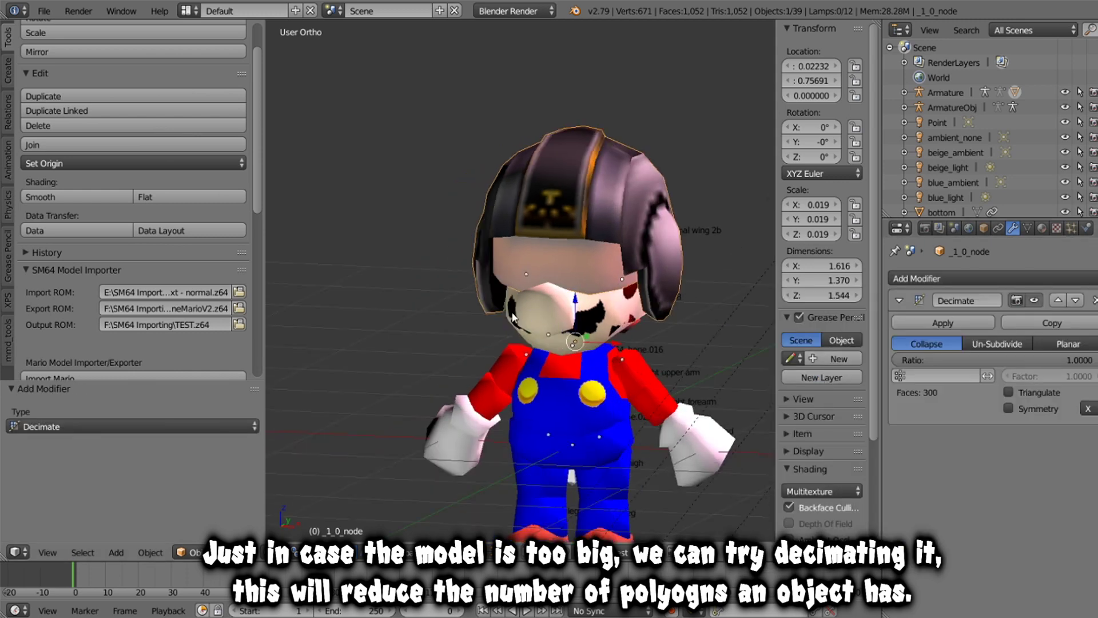
{"action": "scroll", "coordinate": [632, 276], "scroll_direction": "up", "scroll_amount": 1}
{"action": "mouse_move", "coordinate": [968, 362]}
{"action": "left_mouse_down"}
{"action": "mouse_move", "coordinate": [892, 363]}
{"action": "mouse_move", "coordinate": [959, 362]}
{"action": "left_mouse_up"}
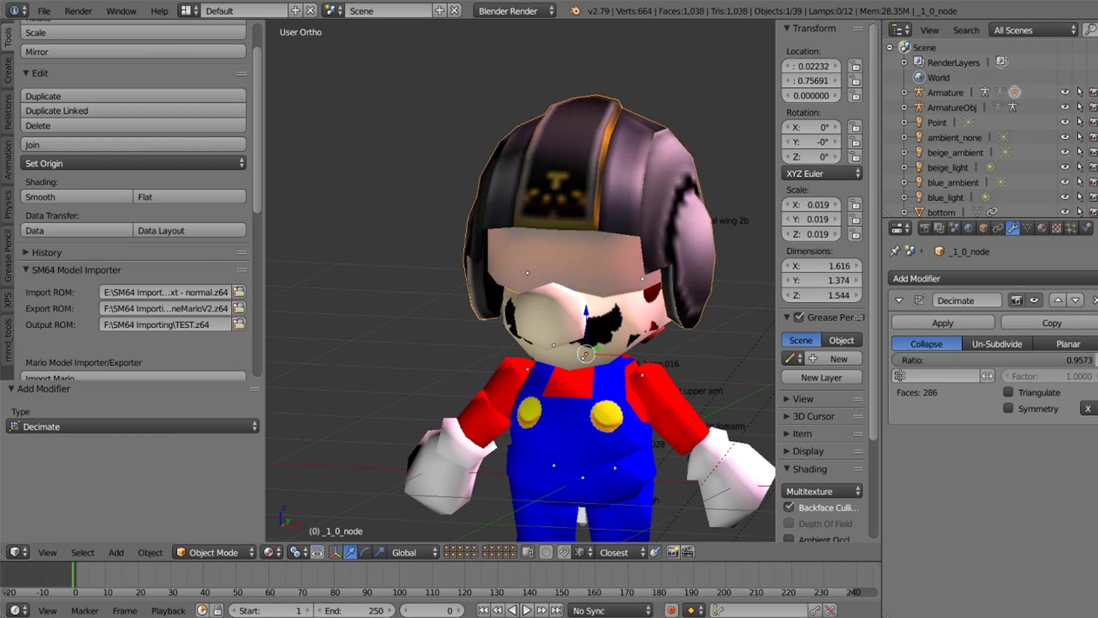
Set the helmet's Decimate modifier to Planar with a 12° angle limit and apply it.
{"action": "left_click", "coordinate": [1068, 343]}
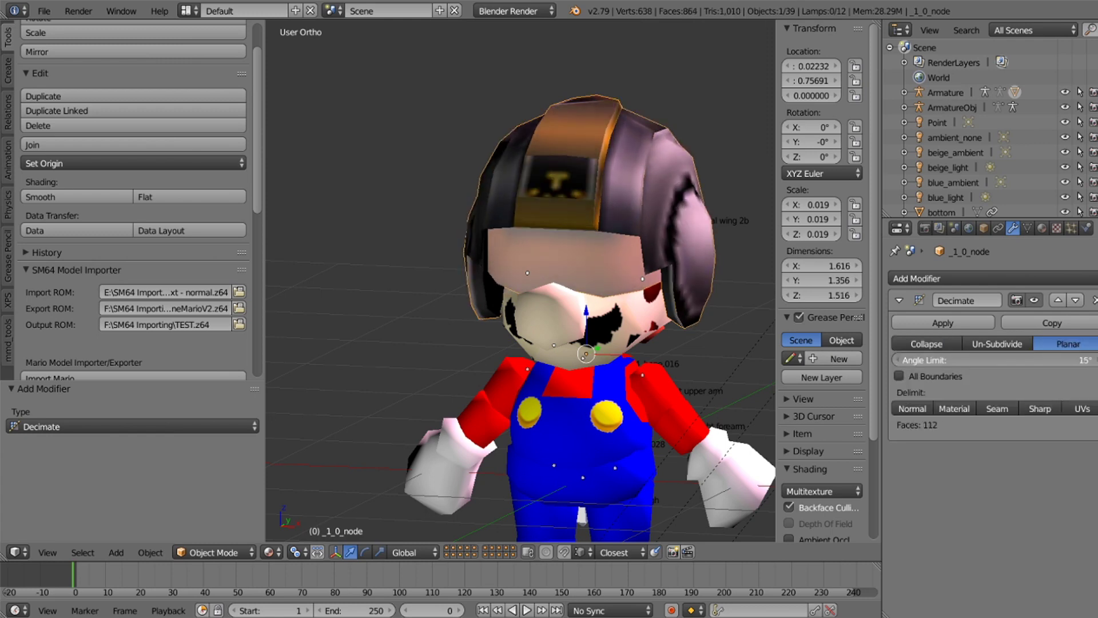
{"action": "left_click_drag", "start_coordinate": [995, 360], "coordinate": [988, 360]}
{"action": "mouse_move", "coordinate": [503, 281]}
{"action": "middle_mouse_down"}
{"action": "mouse_move", "coordinate": [373, 272]}
{"action": "mouse_move", "coordinate": [485, 288]}
{"action": "middle_mouse_up"}
{"action": "left_click_drag", "start_coordinate": [995, 360], "coordinate": [989, 360]}
{"action": "middle_click_drag", "start_coordinate": [578, 283], "coordinate": [647, 262]}
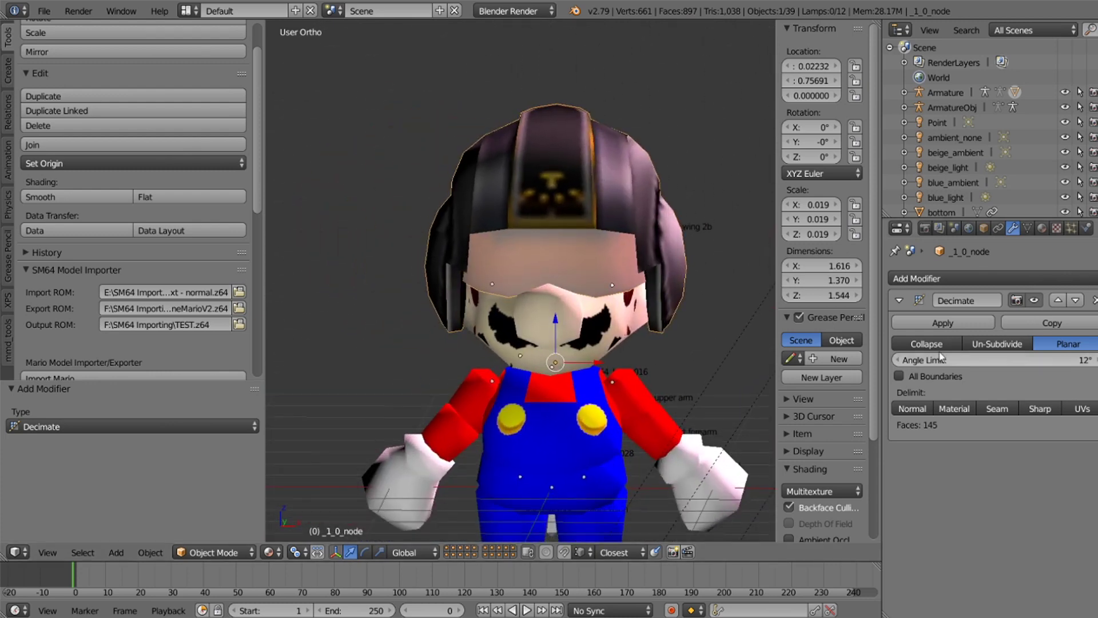
{"action": "left_click", "coordinate": [948, 324]}
Join the decimated helmet to Mario's head, keeping the head as the active object.
{"action": "right_click", "coordinate": [527, 387], "text": "shift"}
{"action": "right_click", "coordinate": [568, 262]}
{"action": "right_click", "coordinate": [561, 314], "text": "shift"}
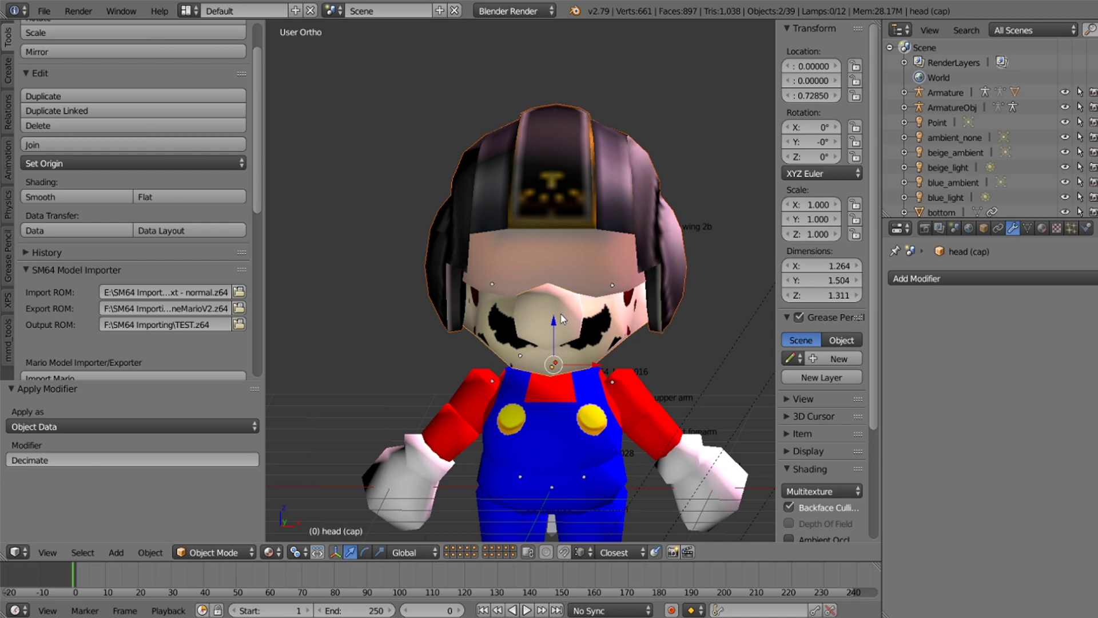
{"action": "key", "text": "ctrl+j"}
{"action": "middle_click_drag", "start_coordinate": [562, 318], "coordinate": [600, 332]}
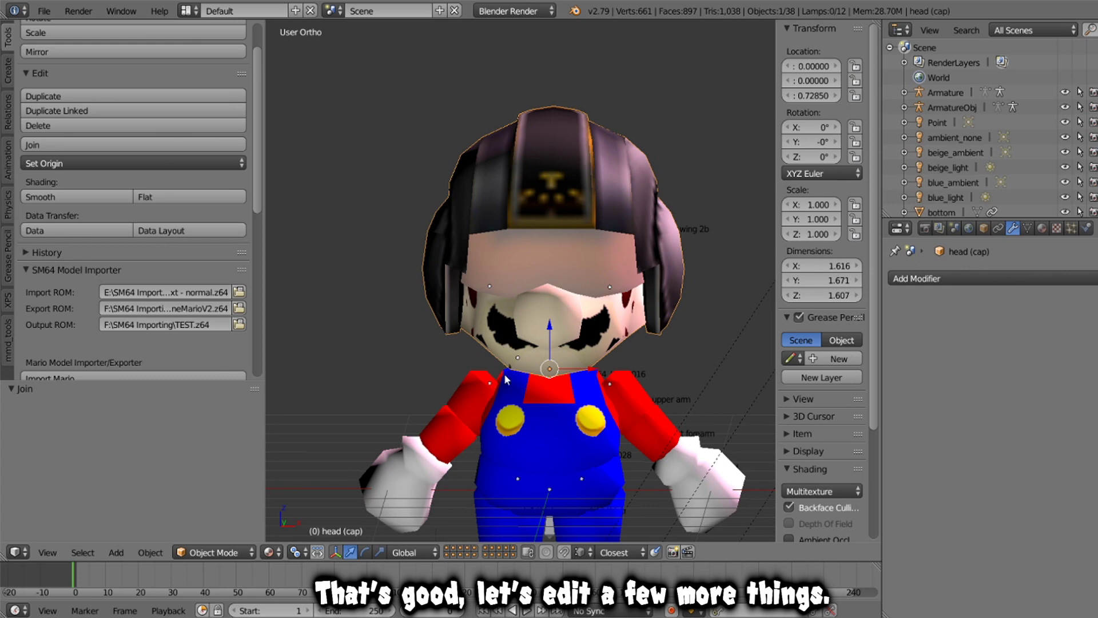
Replace the white material on Mario's right hand with a new material and set its diffuse colour to black.
{"action": "scroll", "coordinate": [595, 466], "scroll_direction": "down", "scroll_amount": 2}
{"action": "right_click", "coordinate": [623, 420]}
{"action": "left_click", "coordinate": [1042, 229]}
{"action": "left_click", "coordinate": [938, 361]}
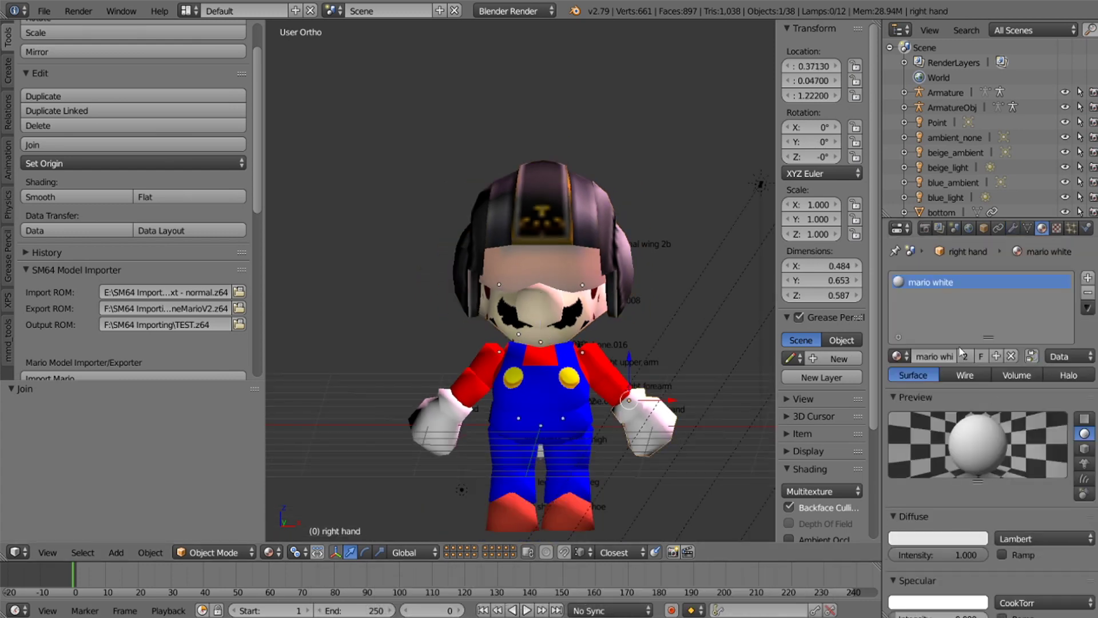
{"action": "left_click", "coordinate": [930, 282]}
{"action": "left_click", "coordinate": [1087, 307]}
{"action": "left_click", "coordinate": [1087, 293]}
{"action": "left_click", "coordinate": [938, 541]}
{"action": "left_click", "coordinate": [909, 452]}
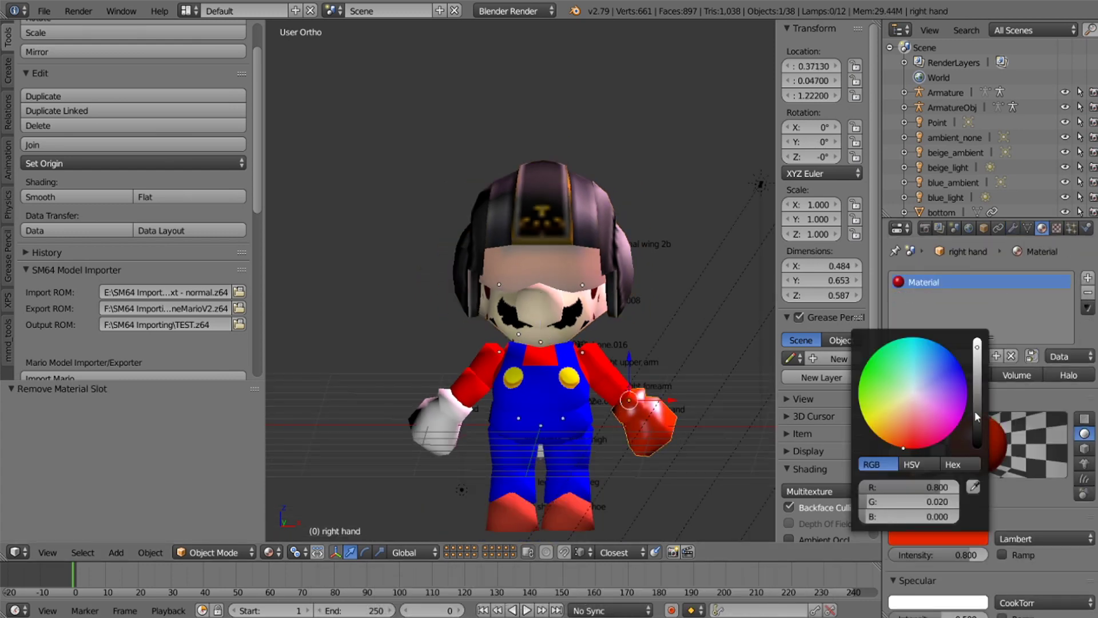
{"action": "left_click_drag", "start_coordinate": [976, 421], "coordinate": [975, 457]}
Remove all material slots from Mario's torso and give it a new material.
{"action": "middle_click_drag", "start_coordinate": [533, 417], "coordinate": [533, 373], "text": "shift"}
{"action": "right_click", "coordinate": [533, 372]}
{"action": "scroll", "coordinate": [535, 372], "scroll_direction": "up", "scroll_amount": 2}
{"action": "left_click", "coordinate": [1087, 292]}
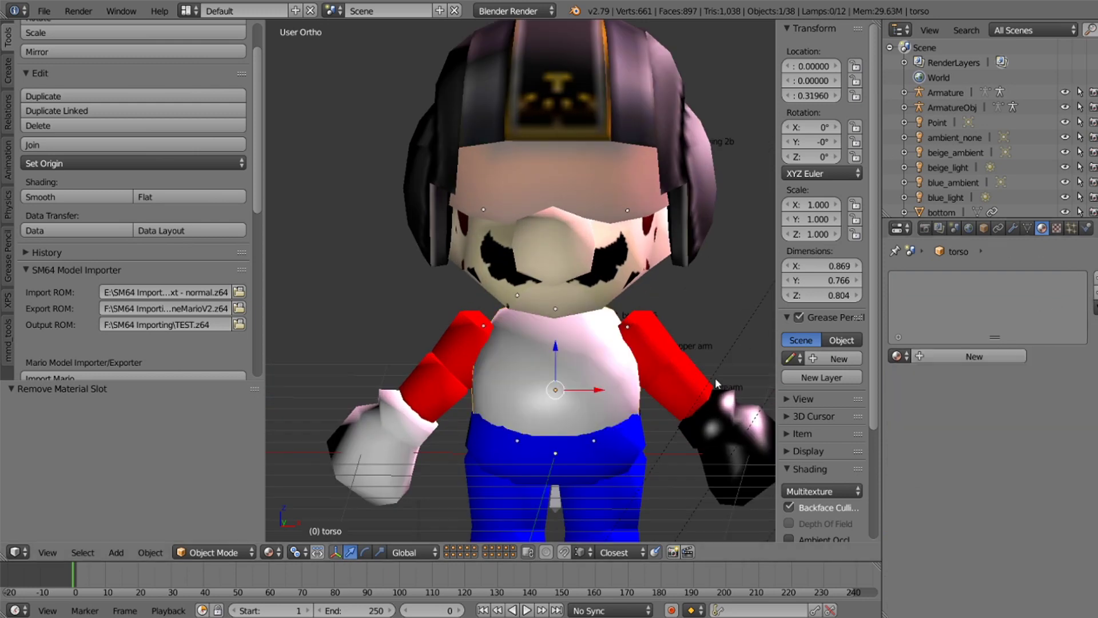
{"action": "left_click", "coordinate": [1087, 292]}
{"action": "left_click", "coordinate": [938, 356]}
Select the torso's front centre strip of faces and assign it a second new material with a dark grey diffuse colour.
{"action": "key", "text": "Tab"}
{"action": "key", "text": "a"}
{"action": "key", "text": "b"}
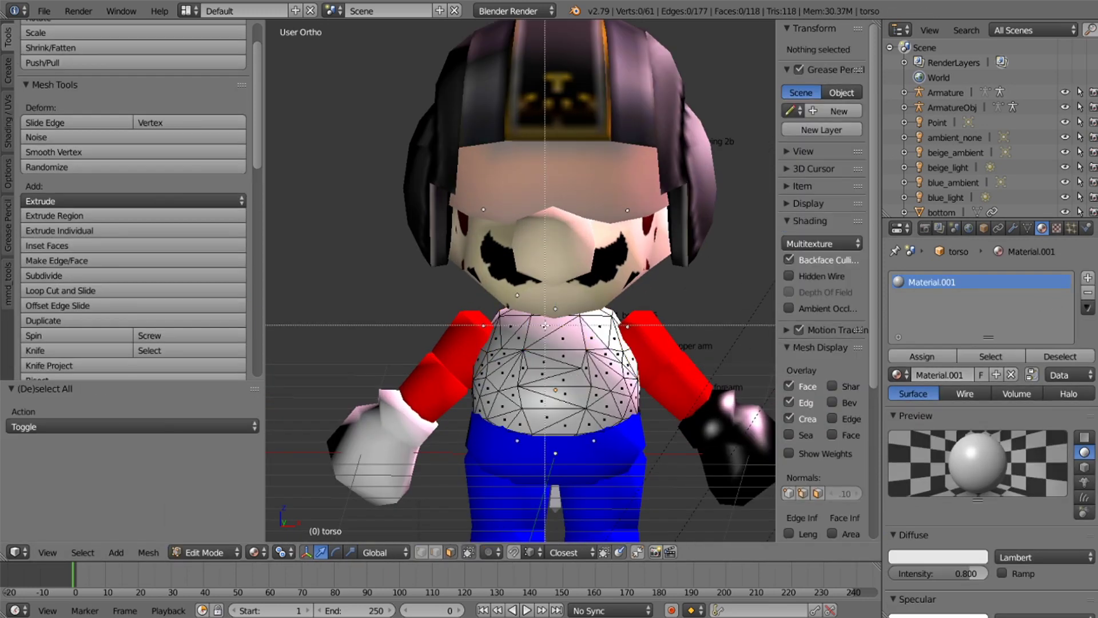
{"action": "left_click_drag", "start_coordinate": [537, 319], "coordinate": [575, 432]}
{"action": "middle_click_drag", "start_coordinate": [598, 374], "coordinate": [546, 374]}
{"action": "left_click", "coordinate": [1087, 278]}
{"action": "left_click", "coordinate": [966, 379]}
{"action": "left_click", "coordinate": [937, 561]}
{"action": "left_click_drag", "start_coordinate": [976, 381], "coordinate": [976, 435]}
{"action": "left_click", "coordinate": [922, 361]}
Set the torso's Material.001 diffuse colour to red and Material.002 to dark blue (RGB 0.002, 0.000, 0.472), then leave Edit Mode.
{"action": "right_click", "coordinate": [632, 375]}
{"action": "middle_click_drag", "start_coordinate": [623, 384], "coordinate": [672, 392]}
{"action": "left_click", "coordinate": [938, 562]}
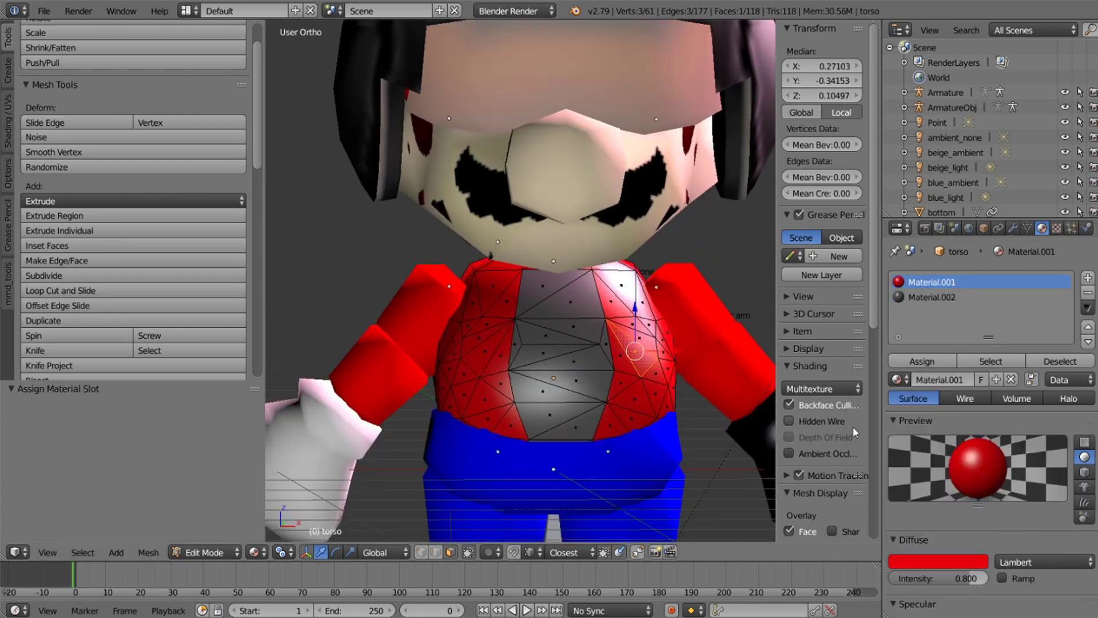
{"action": "left_click", "coordinate": [932, 297]}
{"action": "left_click", "coordinate": [938, 561]}
{"action": "left_click_drag", "start_coordinate": [962, 391], "coordinate": [925, 363]}
{"action": "left_click_drag", "start_coordinate": [977, 429], "coordinate": [977, 393]}
{"action": "left_click", "coordinate": [962, 390]}
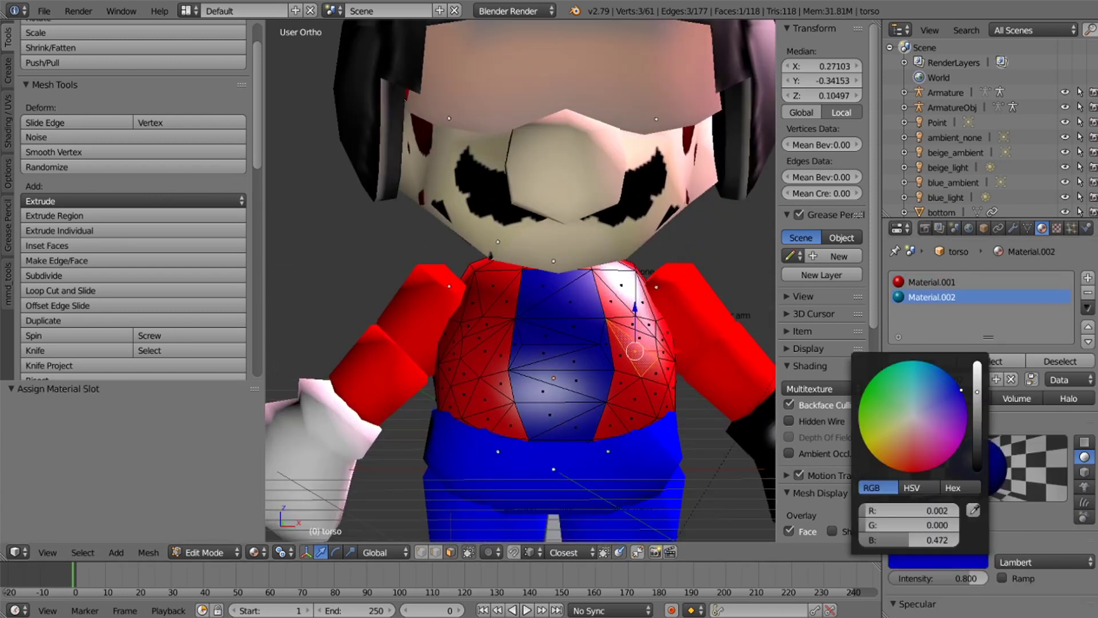
{"action": "key", "text": "Tab"}
Assign the red Material.001 to the left upper arm and mario skin to the left forearm.
{"action": "right_click", "coordinate": [409, 314]}
{"action": "left_click", "coordinate": [898, 356]}
{"action": "scroll", "coordinate": [939, 469], "scroll_direction": "down", "scroll_amount": 3}
{"action": "left_click", "coordinate": [941, 495]}
{"action": "right_click_drag", "start_coordinate": [422, 374], "coordinate": [416, 375]}
{"action": "right_click", "coordinate": [416, 375]}
{"action": "left_click", "coordinate": [898, 355]}
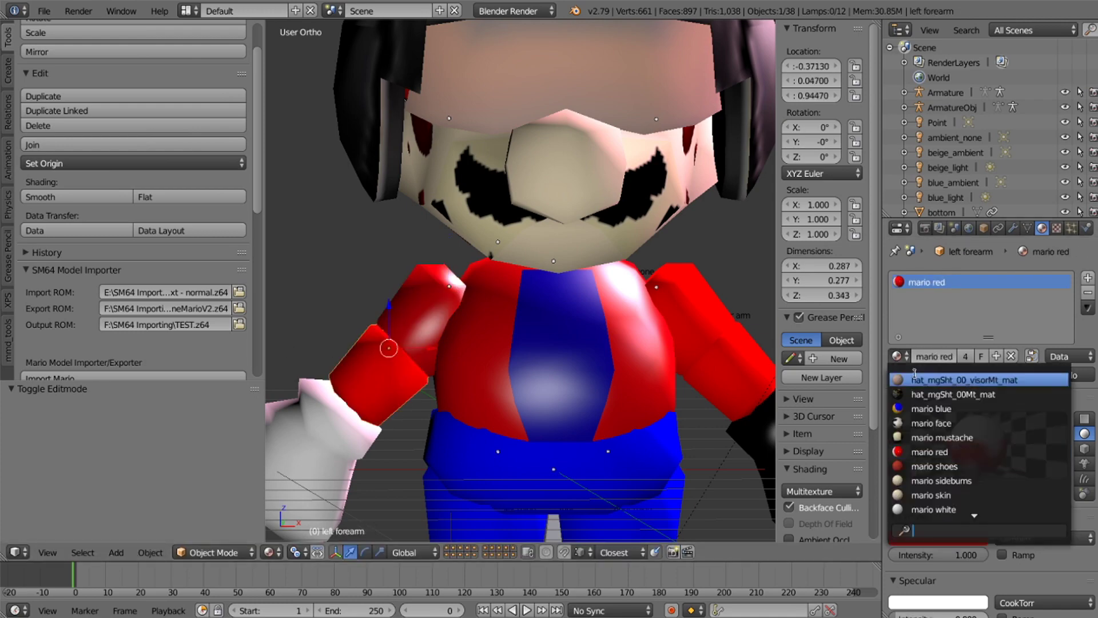
{"action": "left_click", "coordinate": [950, 496]}
Assign mario skin to the right forearm and the red Material.001 to the right upper arm.
{"action": "right_click", "coordinate": [715, 372]}
{"action": "left_click", "coordinate": [898, 356]}
{"action": "left_click", "coordinate": [955, 494]}
{"action": "right_click", "coordinate": [686, 303]}
{"action": "left_click", "coordinate": [898, 356]}
{"action": "left_click", "coordinate": [940, 496]}
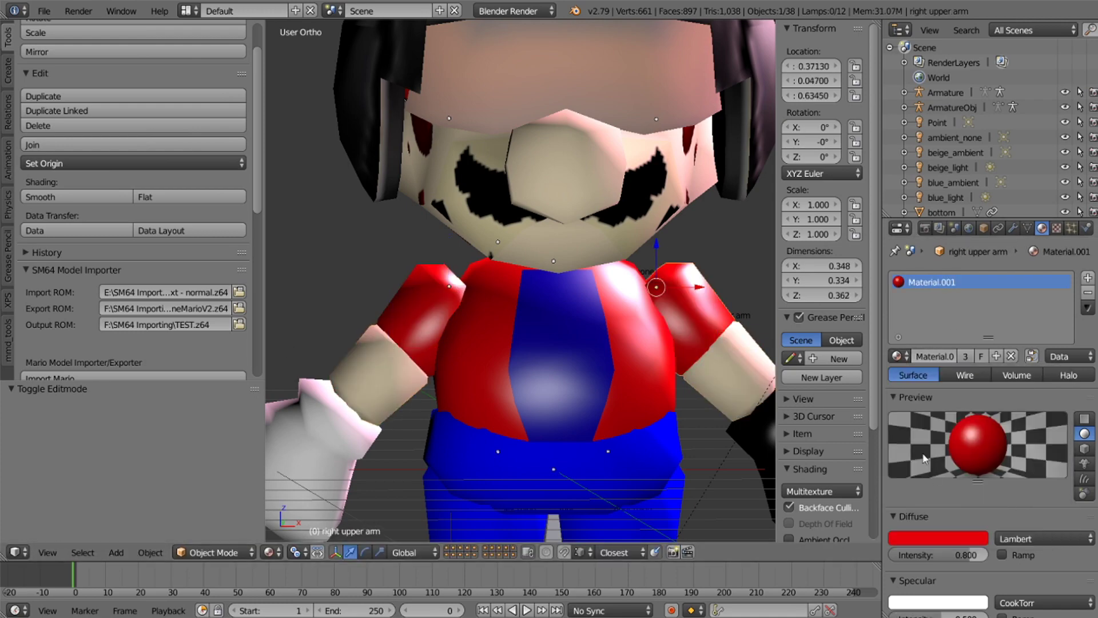
Look over the recoloured Mario model and select ArmatureObj for the Mario export.
{"action": "scroll", "coordinate": [527, 317], "scroll_direction": "down", "scroll_amount": 6}
{"action": "middle_click_drag", "start_coordinate": [527, 317], "coordinate": [501, 322]}
{"action": "scroll", "coordinate": [527, 317], "scroll_direction": "up", "scroll_amount": 2}
{"action": "right_click", "coordinate": [578, 485]}
{"action": "mouse_move", "coordinate": [569, 391]}
{"action": "middle_mouse_down"}
{"action": "mouse_move", "coordinate": [709, 390]}
{"action": "mouse_move", "coordinate": [561, 388]}
{"action": "mouse_move", "coordinate": [575, 386]}
{"action": "middle_mouse_up"}
{"action": "scroll", "coordinate": [630, 270], "scroll_direction": "up", "scroll_amount": 2}
{"action": "scroll", "coordinate": [630, 269], "scroll_direction": "down", "scroll_amount": 2}
{"action": "middle_click_drag", "start_coordinate": [630, 270], "coordinate": [595, 269]}
{"action": "left_click", "coordinate": [959, 108]}
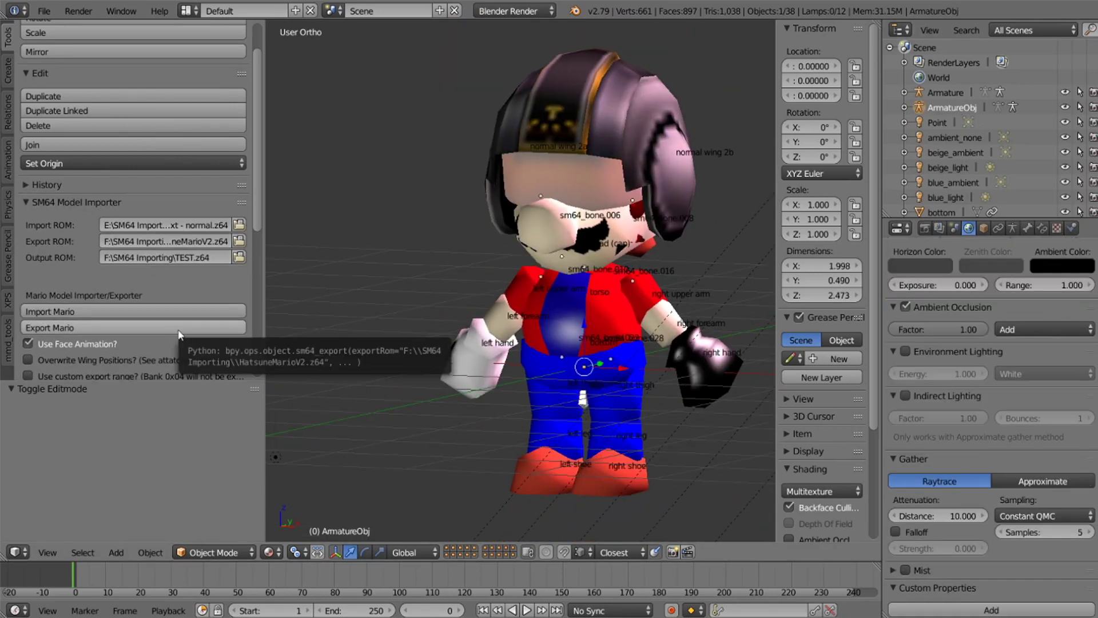